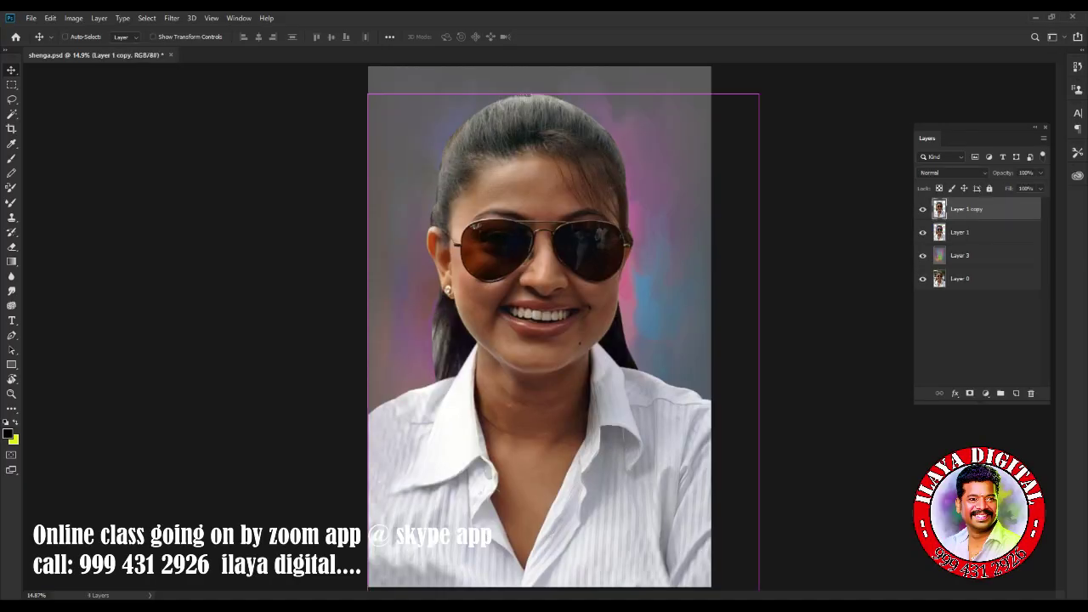
Check the Image Size settings and close them without changes.
scroll(547, 289, "up", 5)
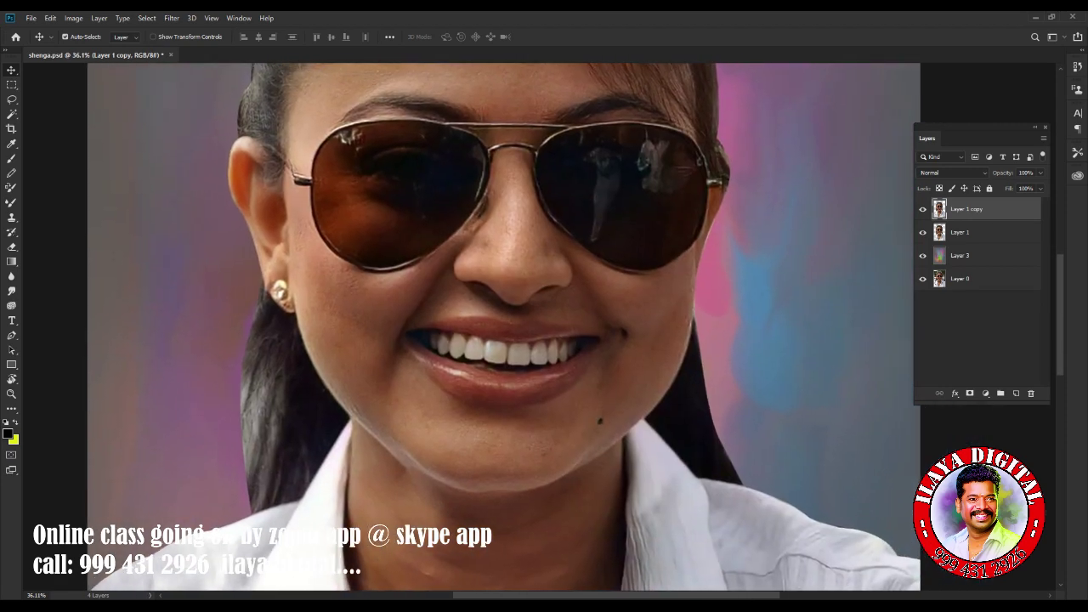
key("ctrl+alt+i")
type("300")
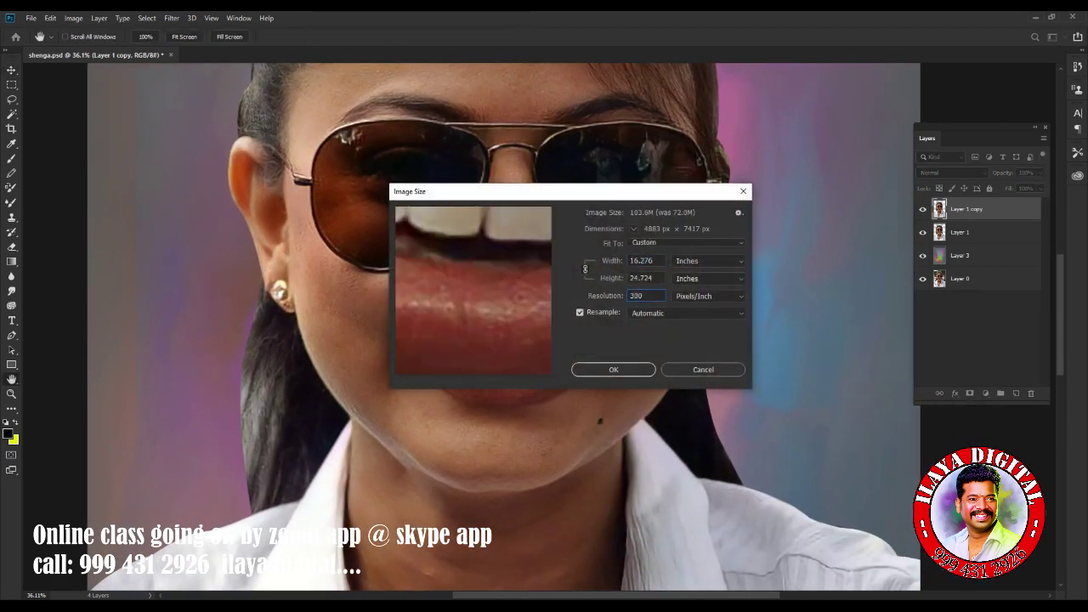
left_click(613, 369)
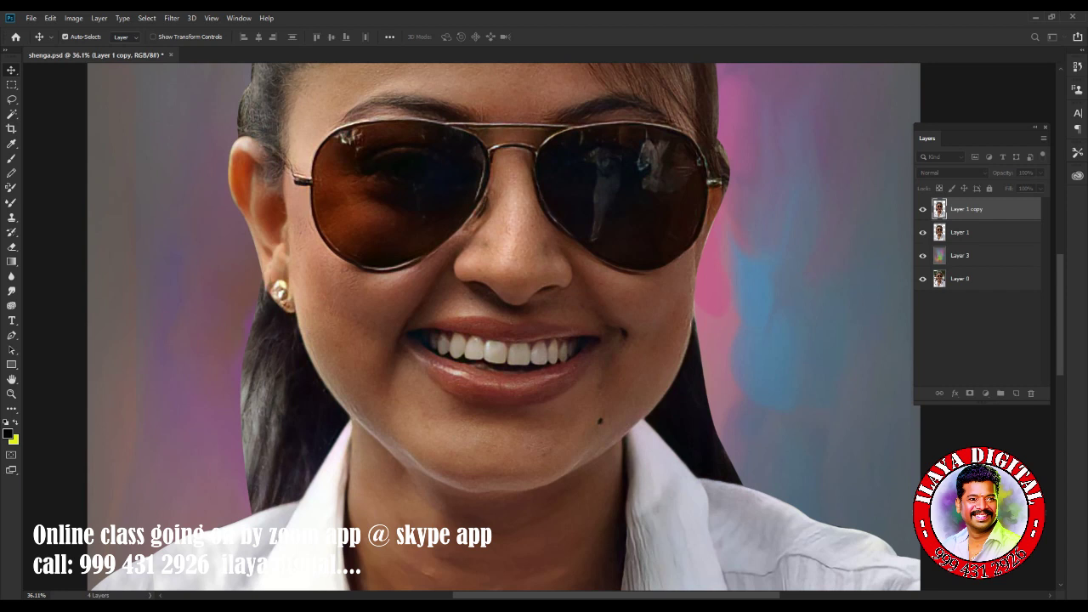
scroll(575, 565, "down", 3)
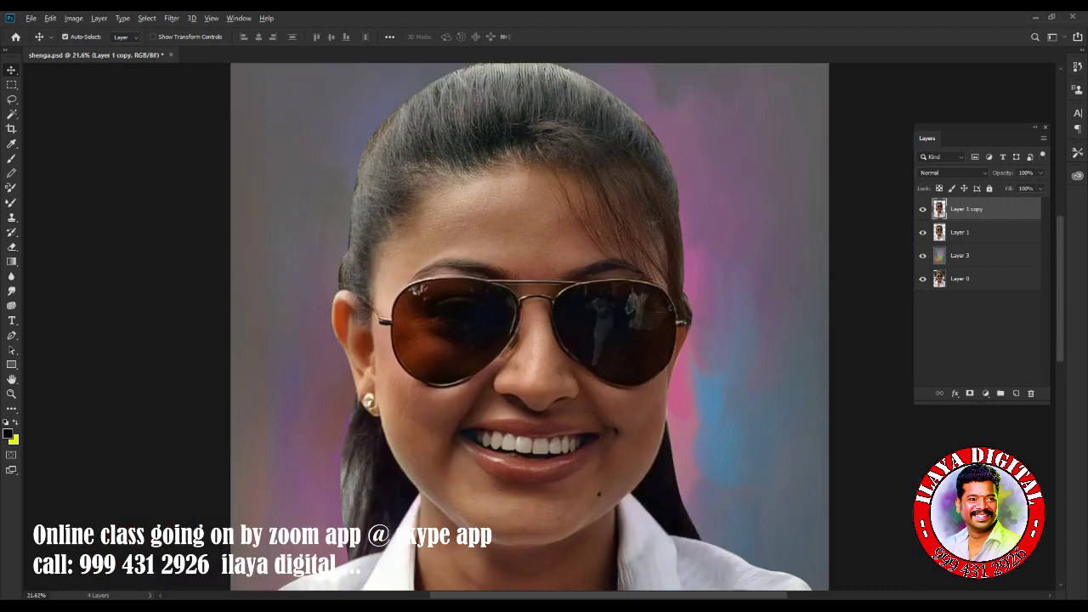
Apply Brightness/Contrast with brightness 29 and contrast 42.
left_click(73, 18)
left_click(221, 44)
mouse_move(638, 123)
left_mouse_down()
mouse_move(710, 194)
mouse_move(742, 203)
left_mouse_up()
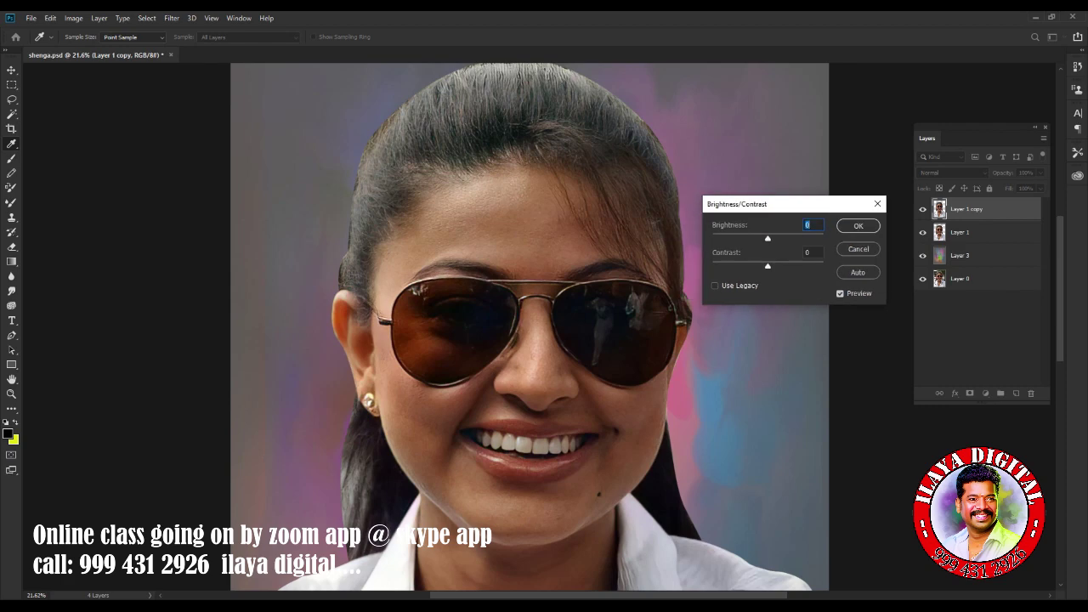
scroll(728, 459, "up", 3)
key("shift+Up")
key("shift+Up")
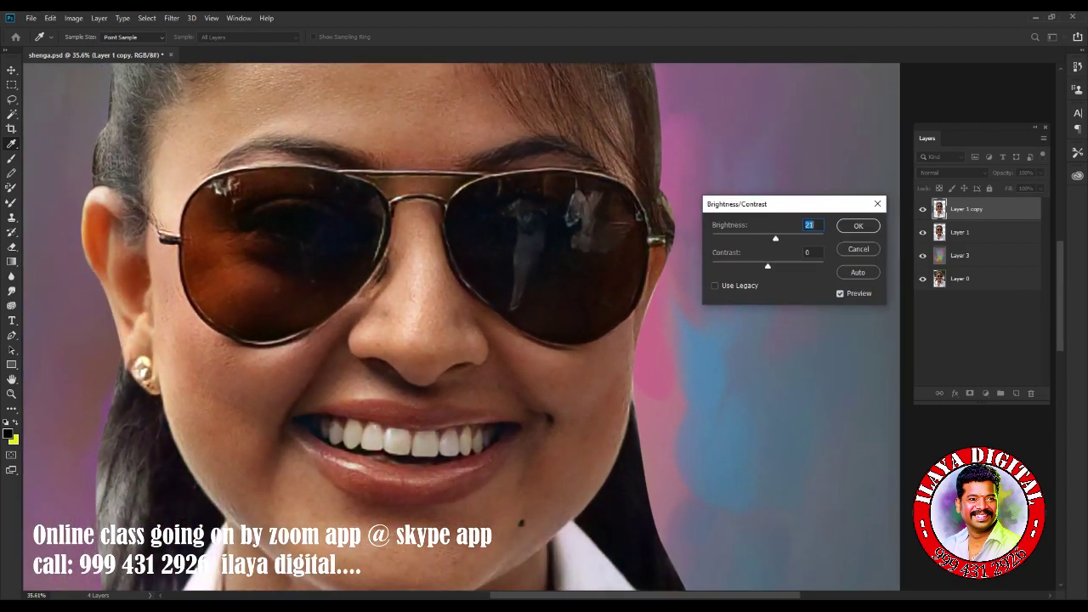
key("Up")
key("Up")
key("Up")
key("Tab")
key("shift+Up")
key("shift+Up")
key("shift+Up")
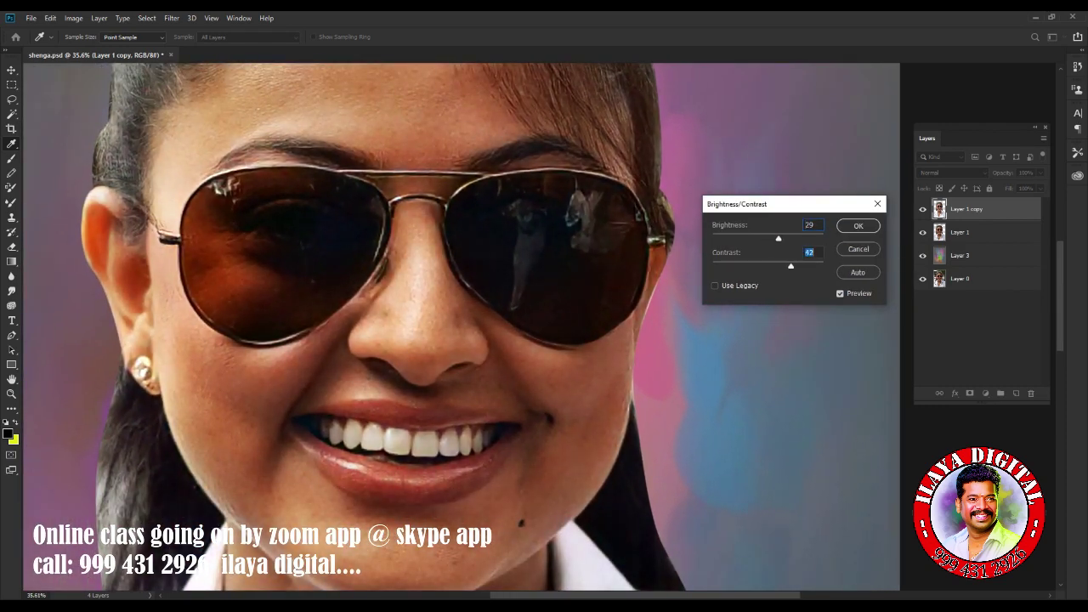
key("shift+Up")
key("Return")
Apply Color Balance with less magenta and more yellow in the midtones, and highlights pushed to blue +50.
key("ctrl+b")
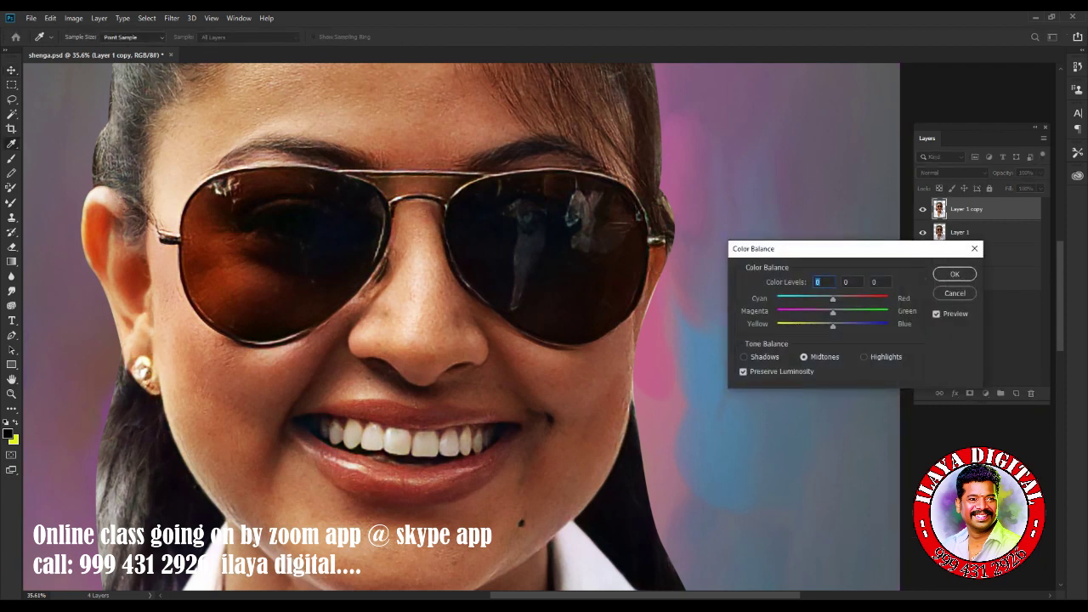
key("Tab")
key("Tab")
key("Up")
key("shift+Tab")
key("Down")
key("Down")
key("Down")
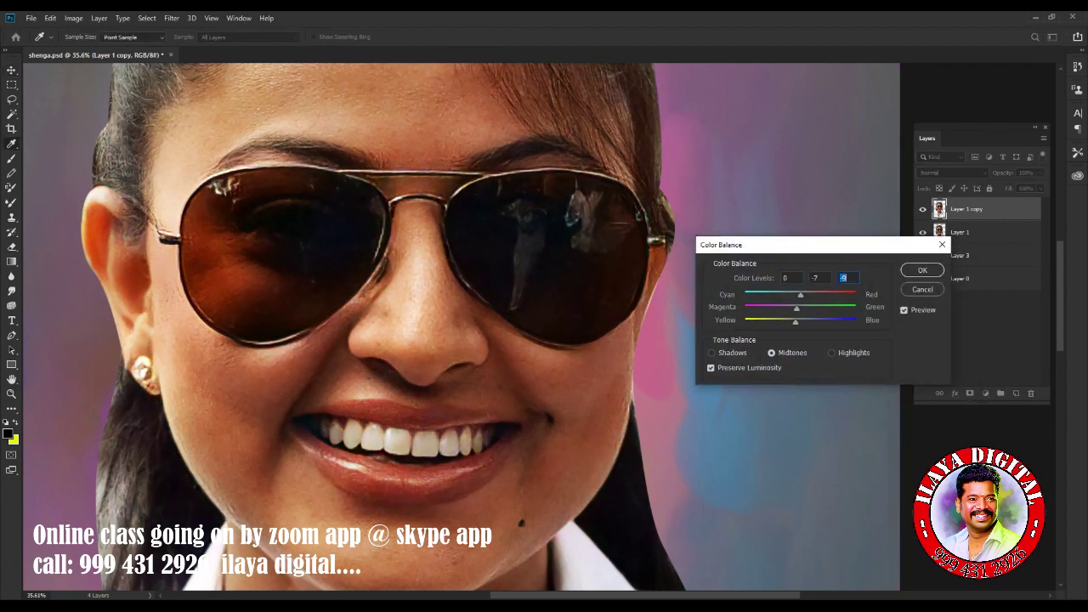
key("Down")
key("Down")
key("Down")
key("Tab")
key("shift+Up")
key("shift+Up")
key("shift+Up")
key("shift+Up")
key("shift+Up")
key("alt+h")
key("alt+s")
key("Return")
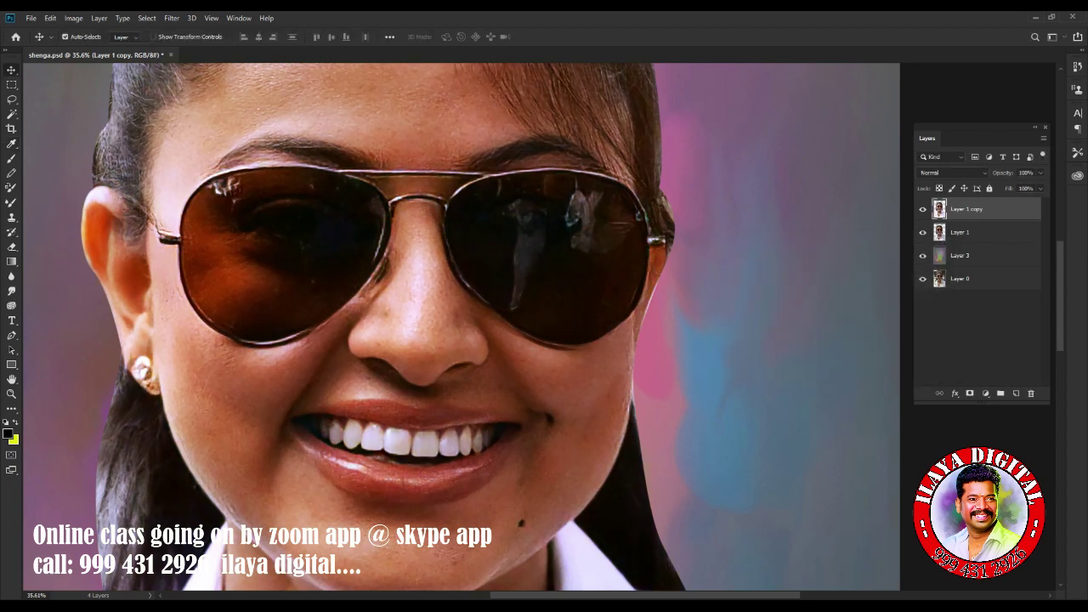
Lower the Curves midpoint slightly, apply Levels, and undo once to compare.
key("ctrl+m")
left_click_drag(746, 220, 745, 228)
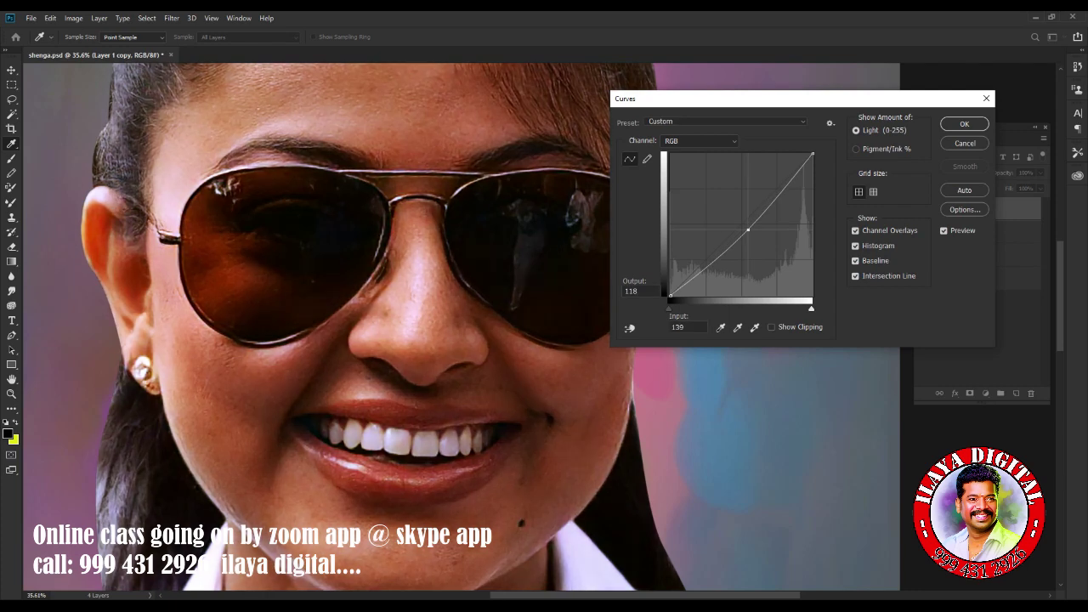
left_click(963, 124)
key("ctrl+l")
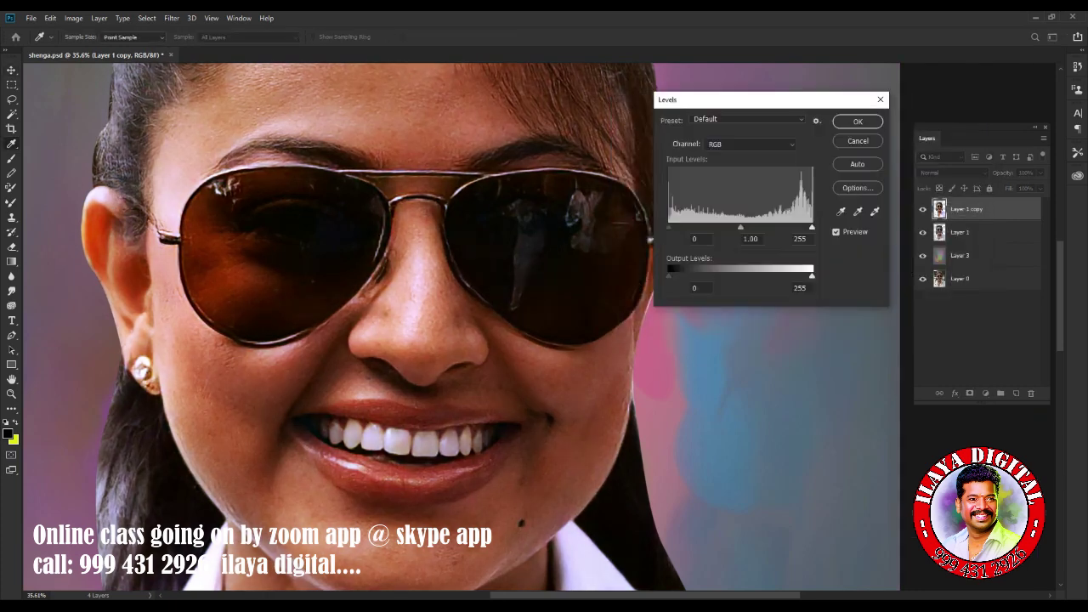
key("Return")
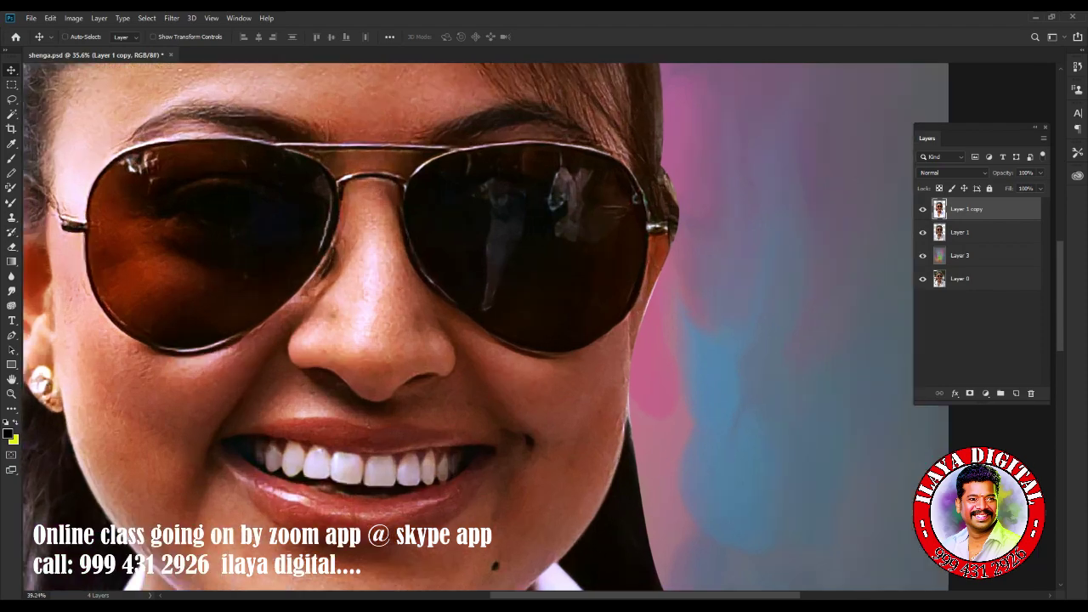
scroll(459, 327, "down", 5)
scroll(459, 327, "up", 3)
key("ctrl+z")
Restore the undone adjustment and raise brightness by 24 with Brightness/Contrast.
key("ctrl+shift+z")
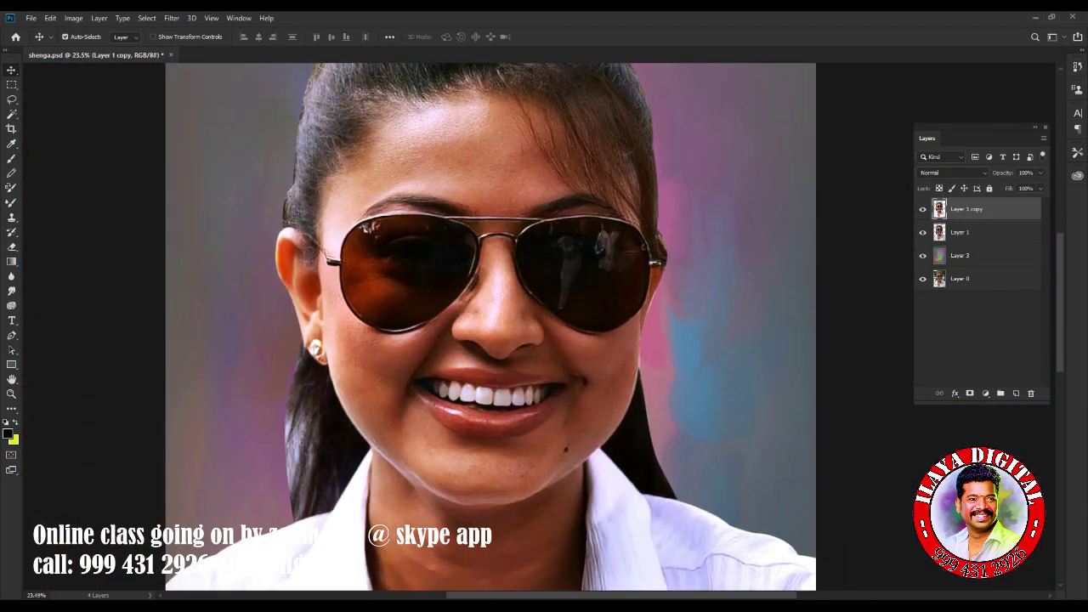
left_click(73, 18)
left_click(221, 46)
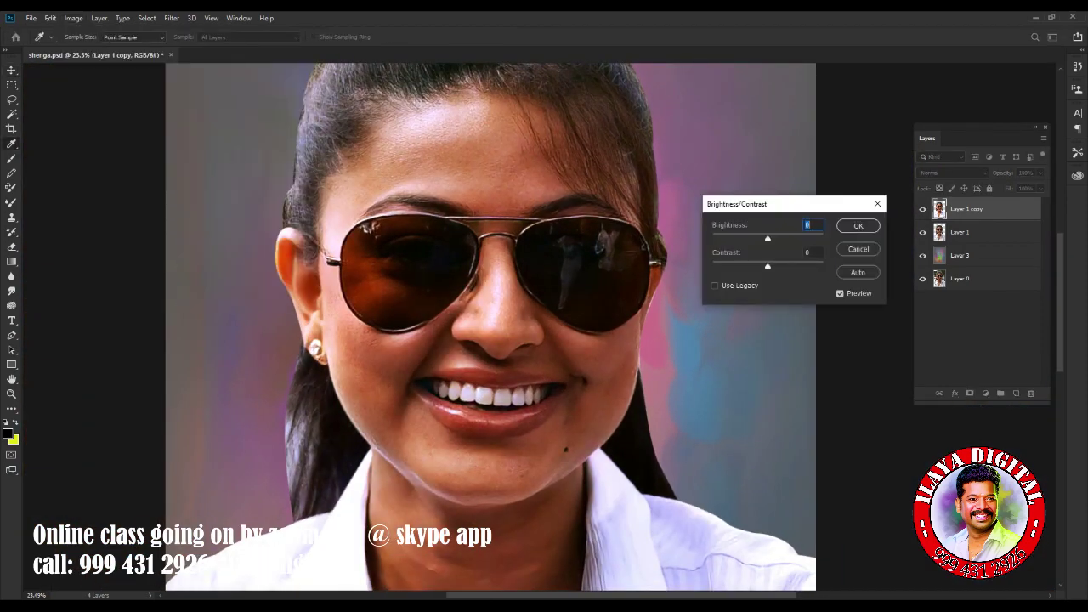
type("24")
key("Return")
key("v")
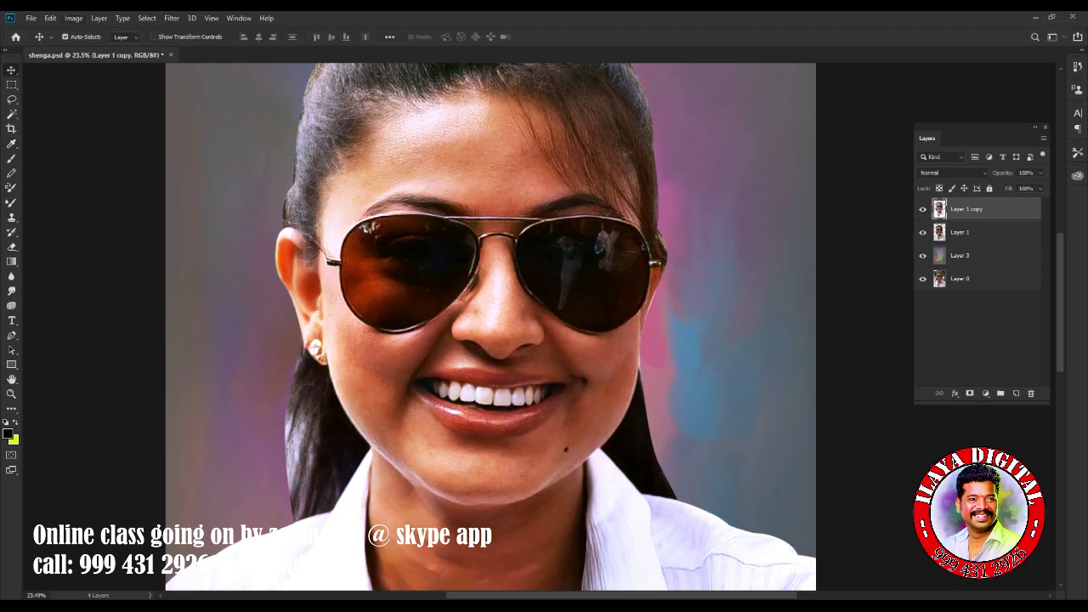
Adjust the Reds in Selective Color using the values -26-9, 110 and -89.
left_click(99, 18)
mouse_move(119, 47)
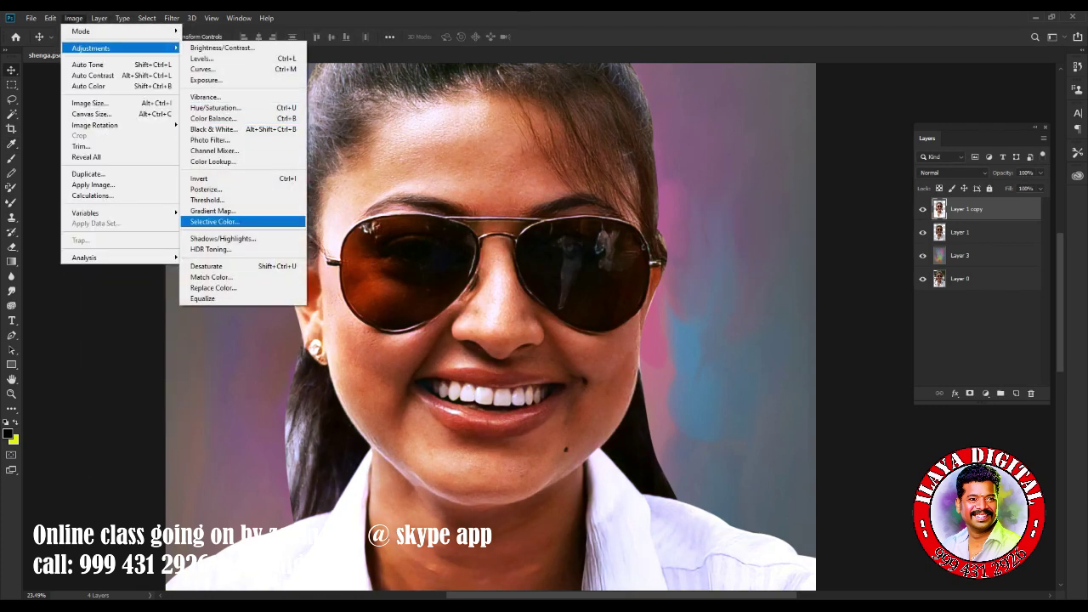
left_click(214, 221)
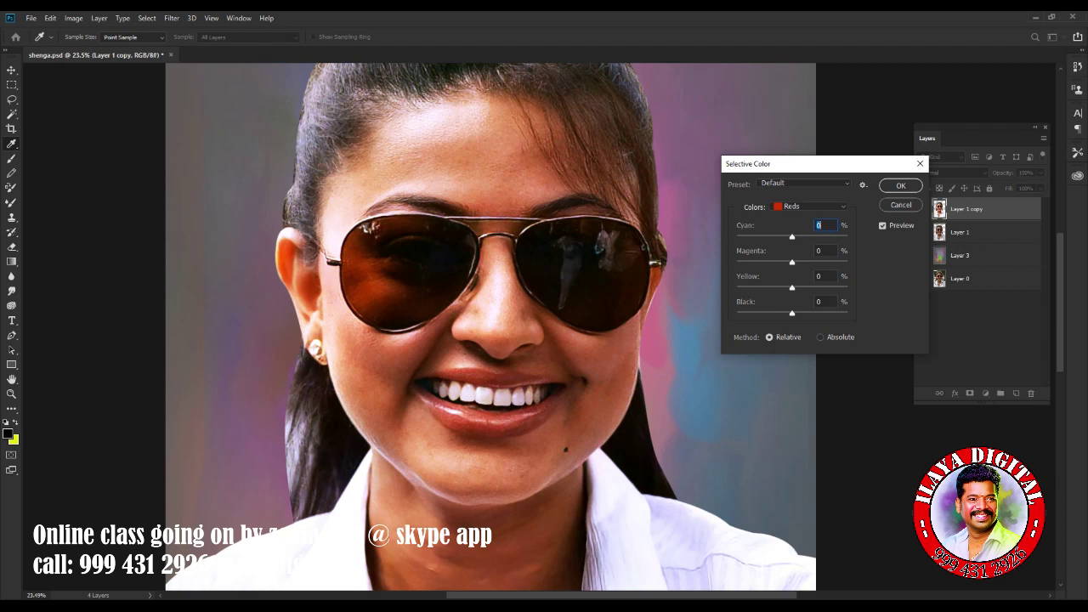
type("-26")
type("-9")
key("Tab")
type("11")
type("0")
key("Tab")
type("-8")
type("9")
key("Return")
key("a")
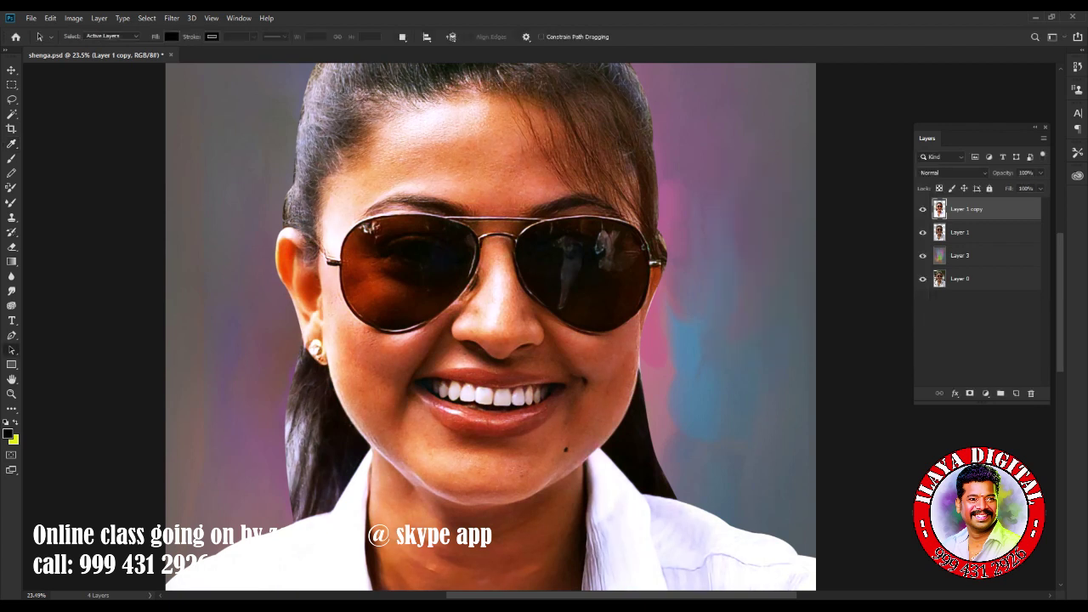
Set the Blue channel's Levels white input to 220 and begin a new layer.
key("ctrl+l")
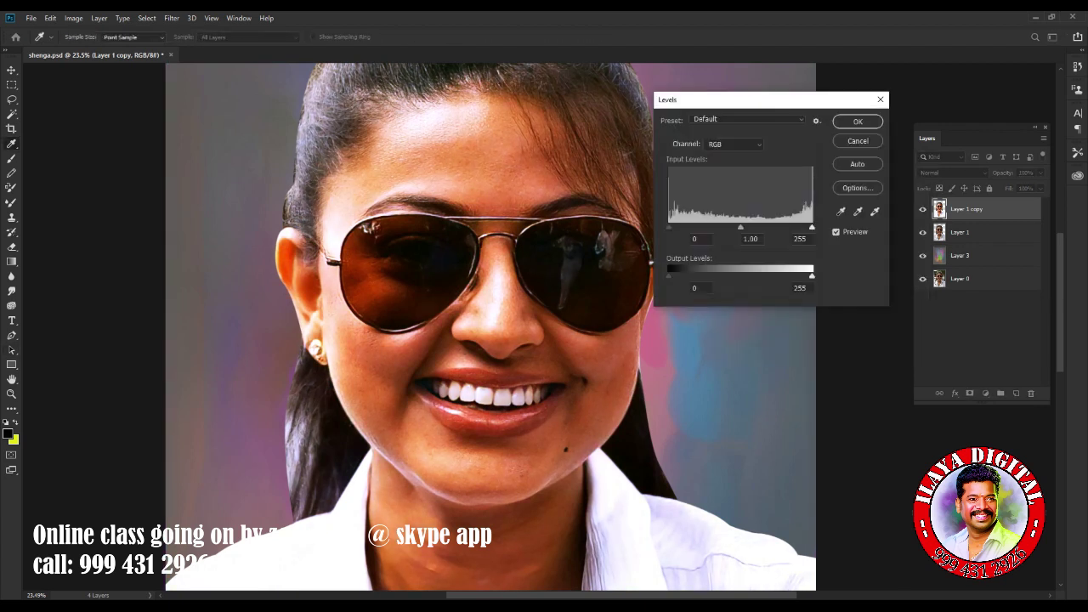
left_click(735, 143)
left_click(731, 187)
left_click_drag(811, 227, 793, 227)
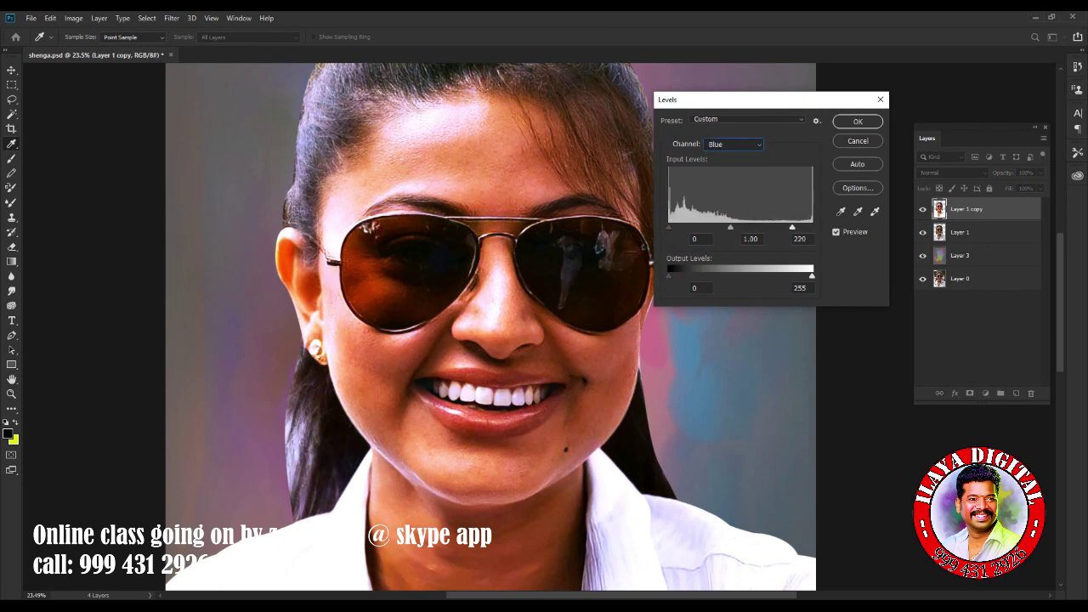
key("Return")
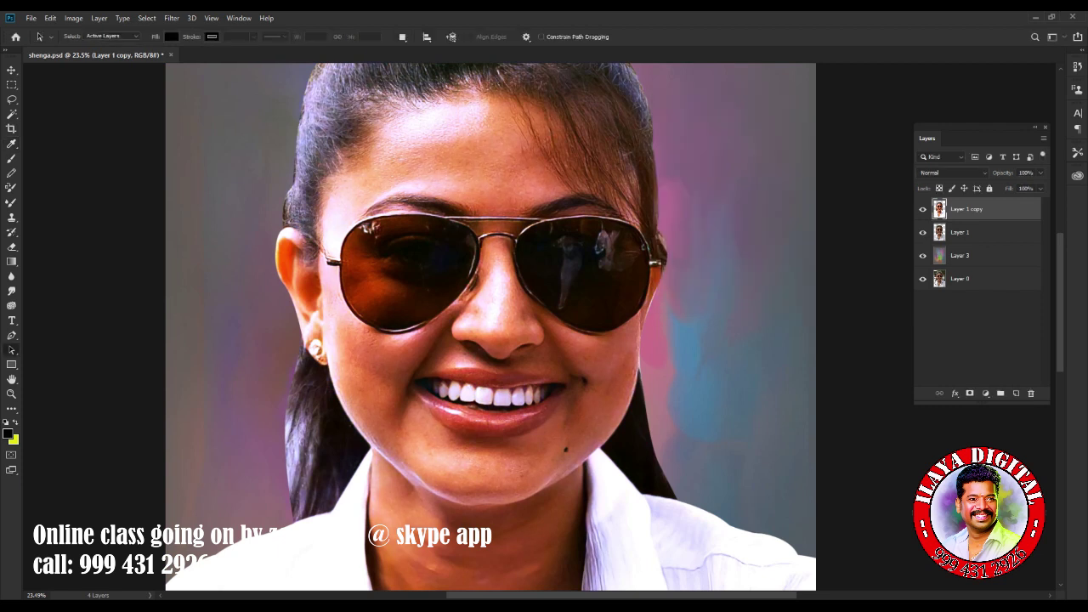
key("ctrl+shift+n")
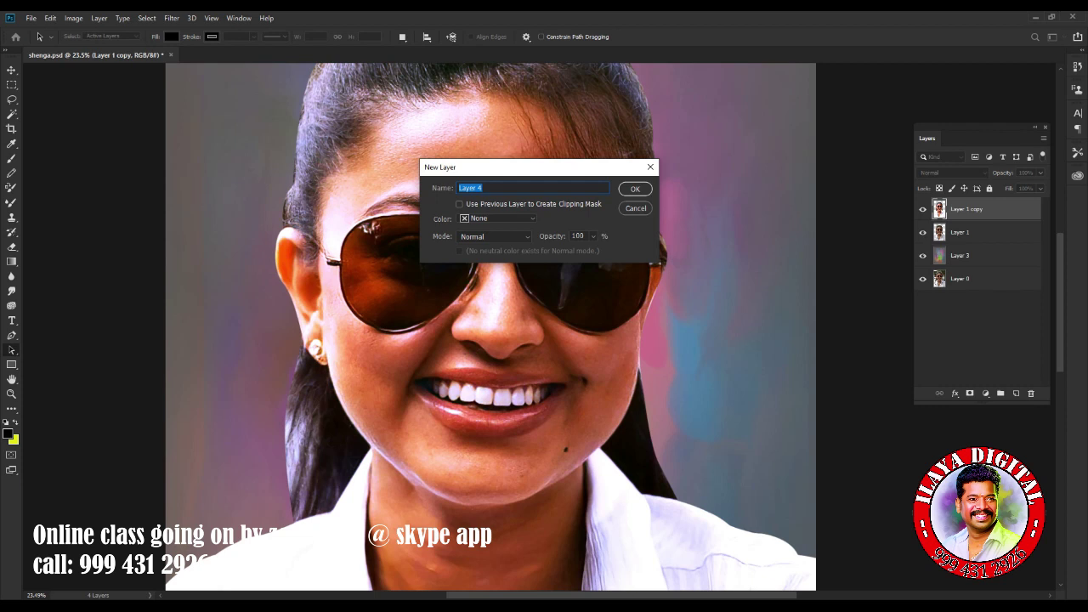
Create Layer 4 and select the Smudge tool with its chosen brush preset.
key("Return")
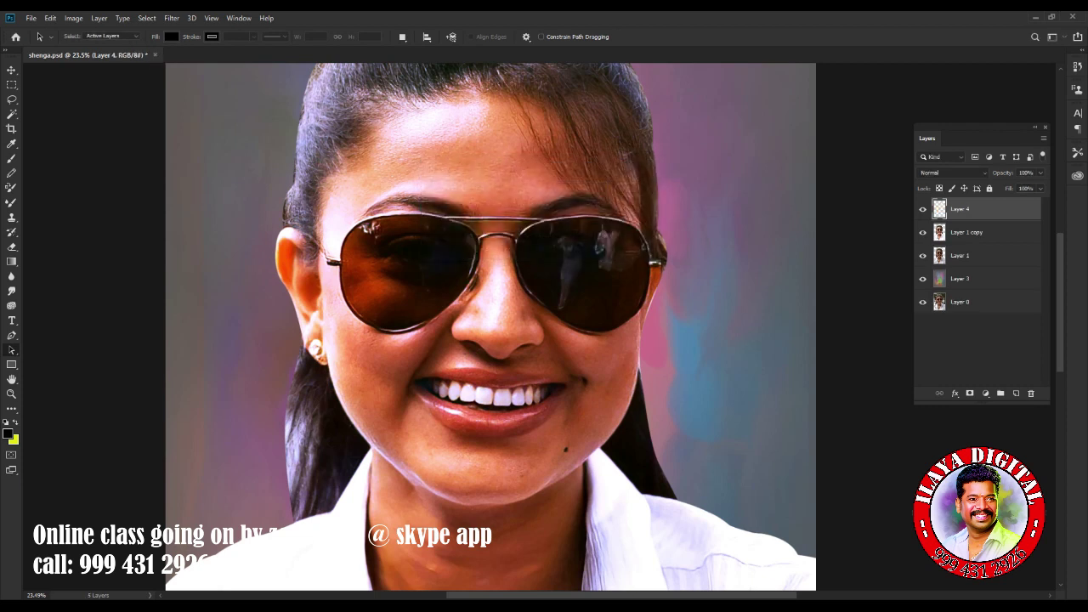
left_click(11, 291)
right_click(476, 245)
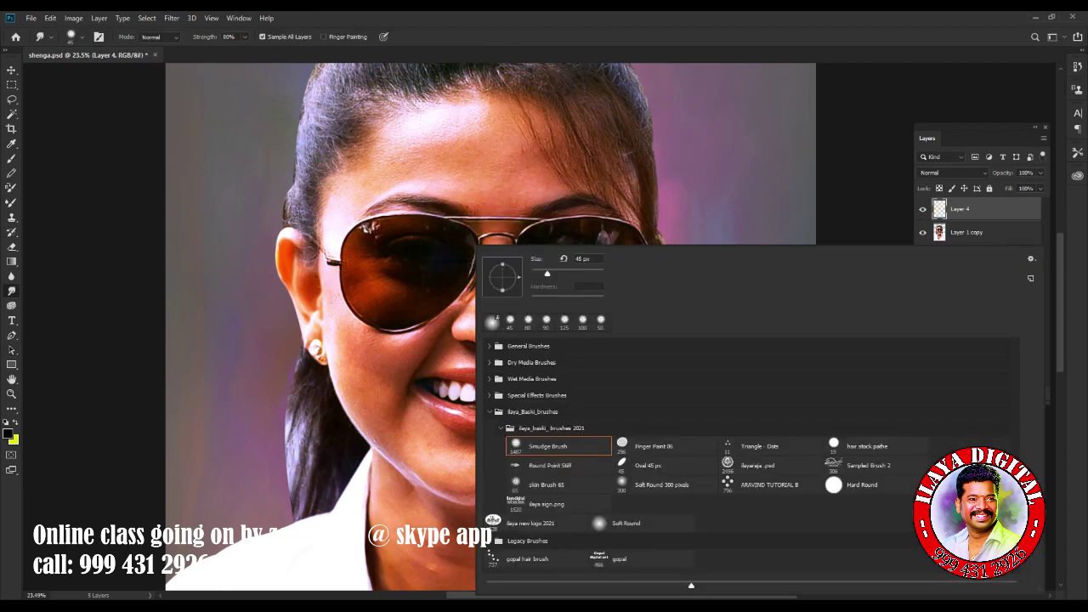
key("Escape")
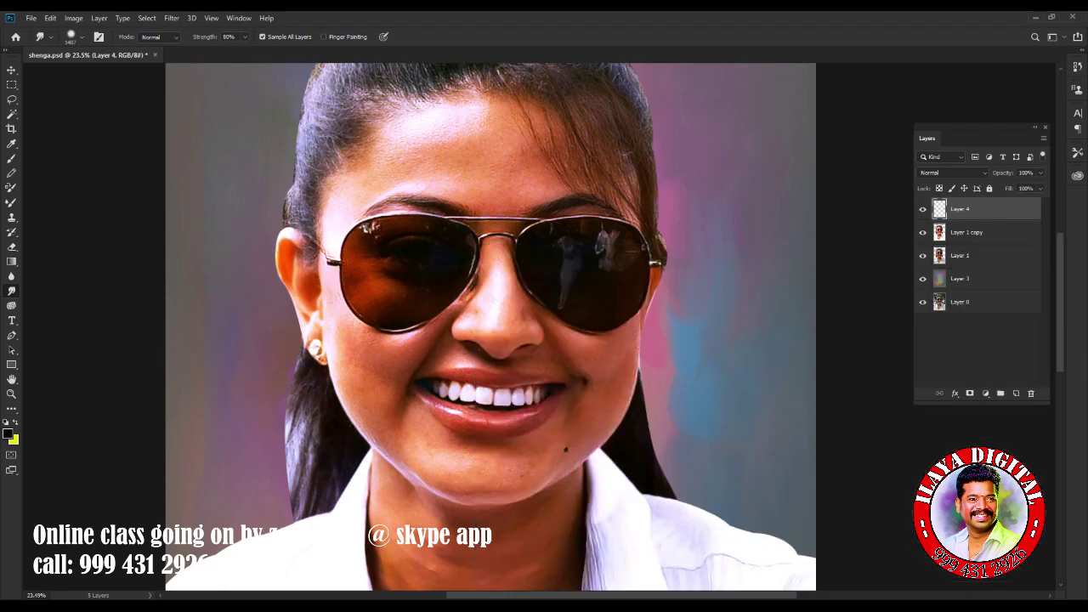
scroll(459, 357, "up", 6)
scroll(663, 340, "up", 1)
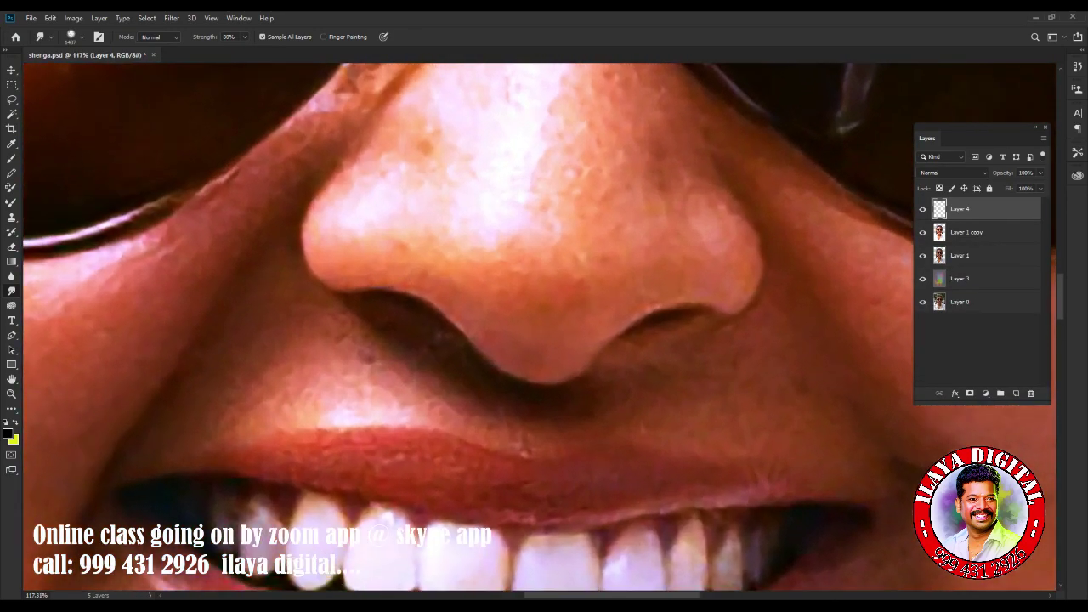
Dock Brush Settings beside the layers and enable Transfer controlled by pen pressure.
key("F5")
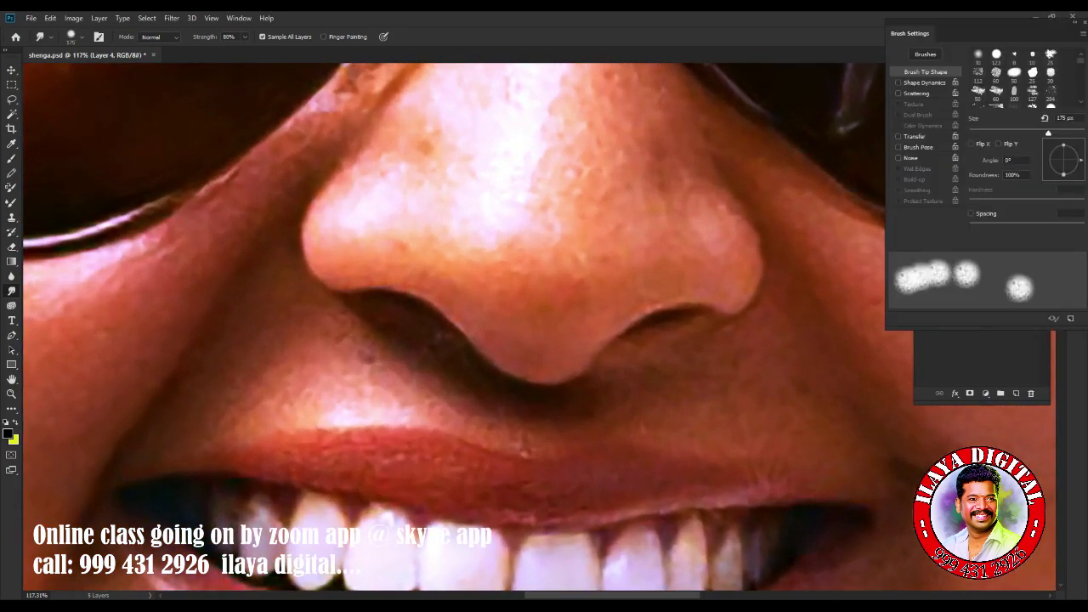
left_click_drag(969, 89, 986, 35)
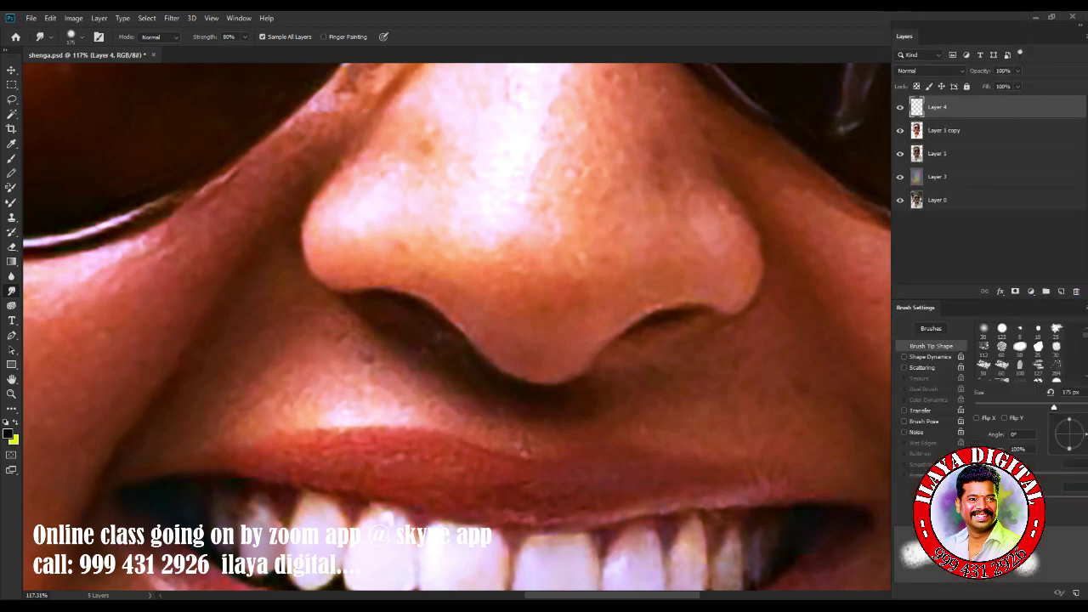
left_click_drag(915, 307, 908, 255)
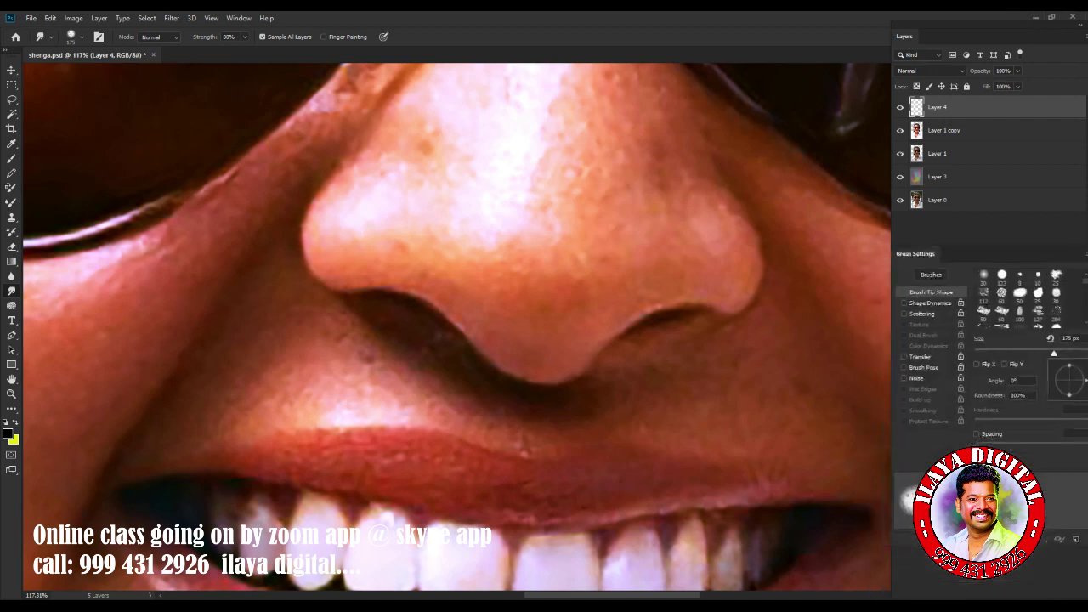
left_click(912, 359)
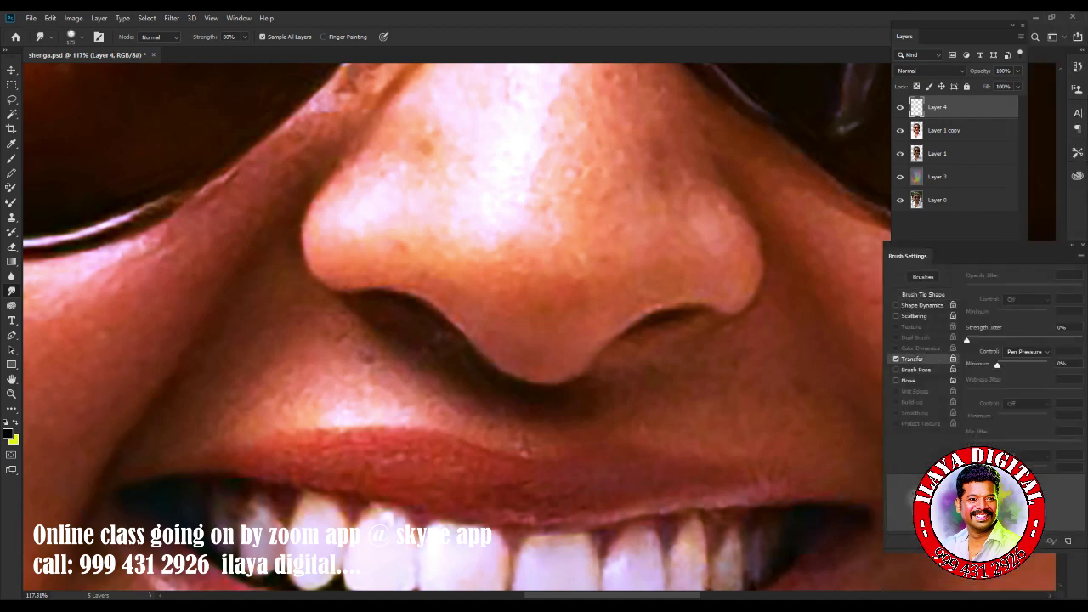
scroll(527, 280, "down", 5)
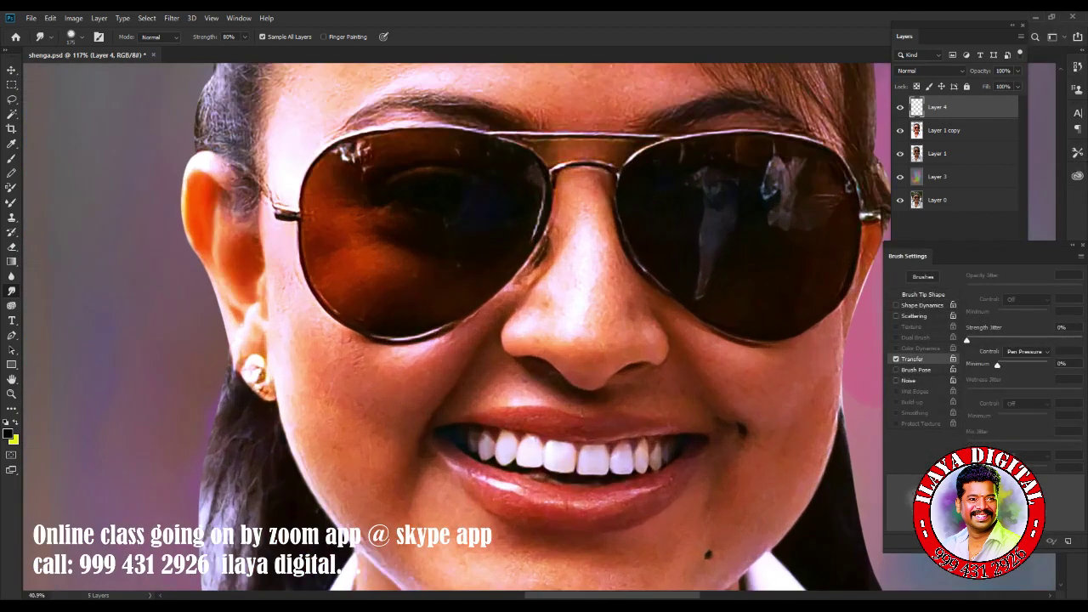
scroll(527, 280, "up", 3)
scroll(527, 281, "up", 2)
scroll(546, 208, "up", 2)
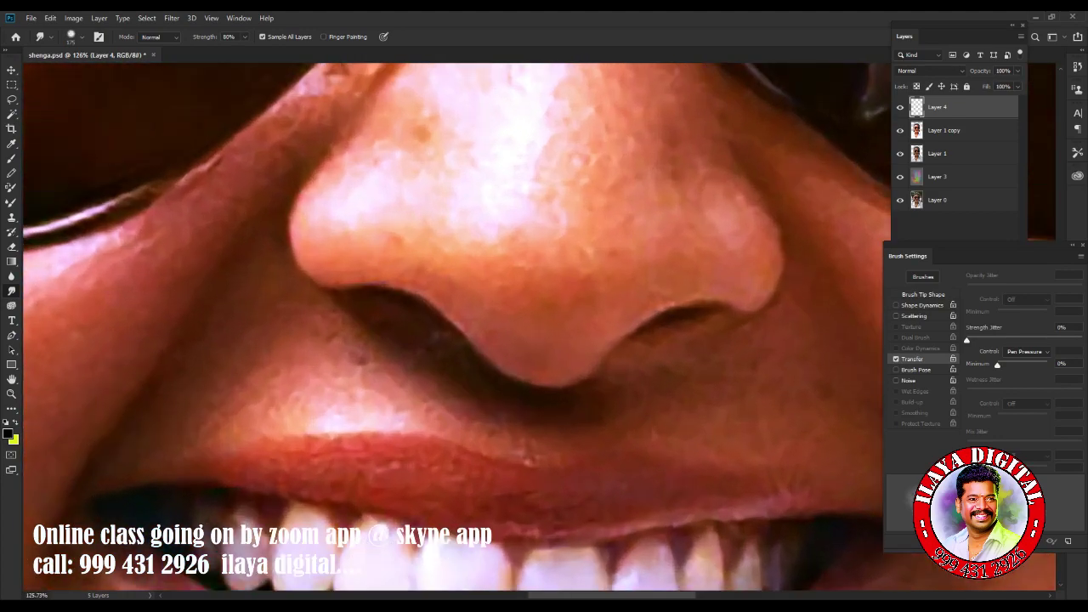
scroll(546, 209, "up", 1)
scroll(547, 208, "up", 2)
scroll(546, 208, "up", 1)
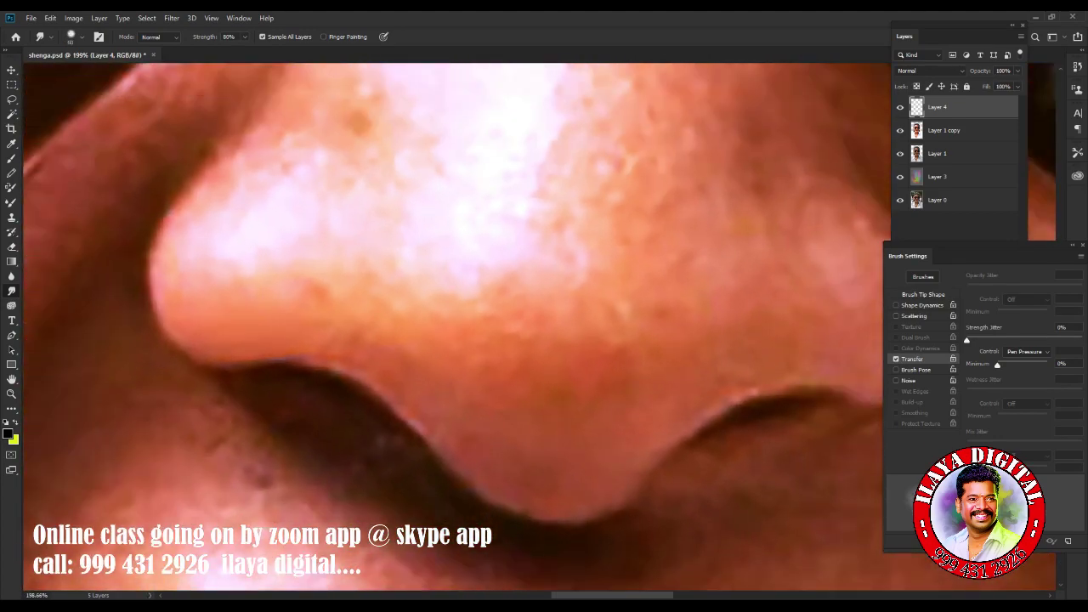
scroll(547, 208, "down", 2)
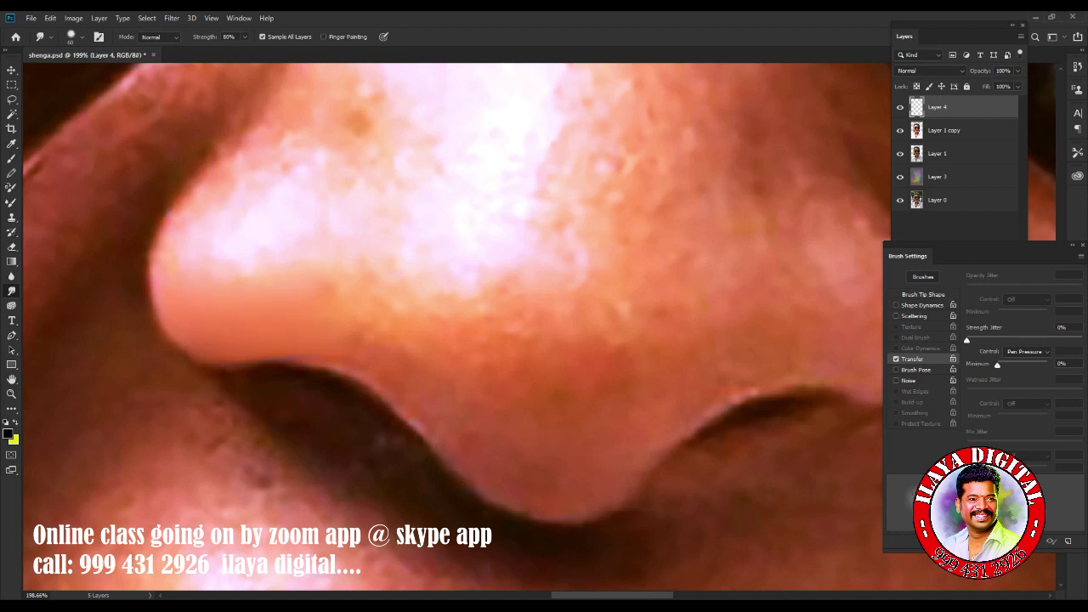
scroll(547, 208, "up", 2)
scroll(546, 208, "down", 2)
scroll(547, 208, "up", 2)
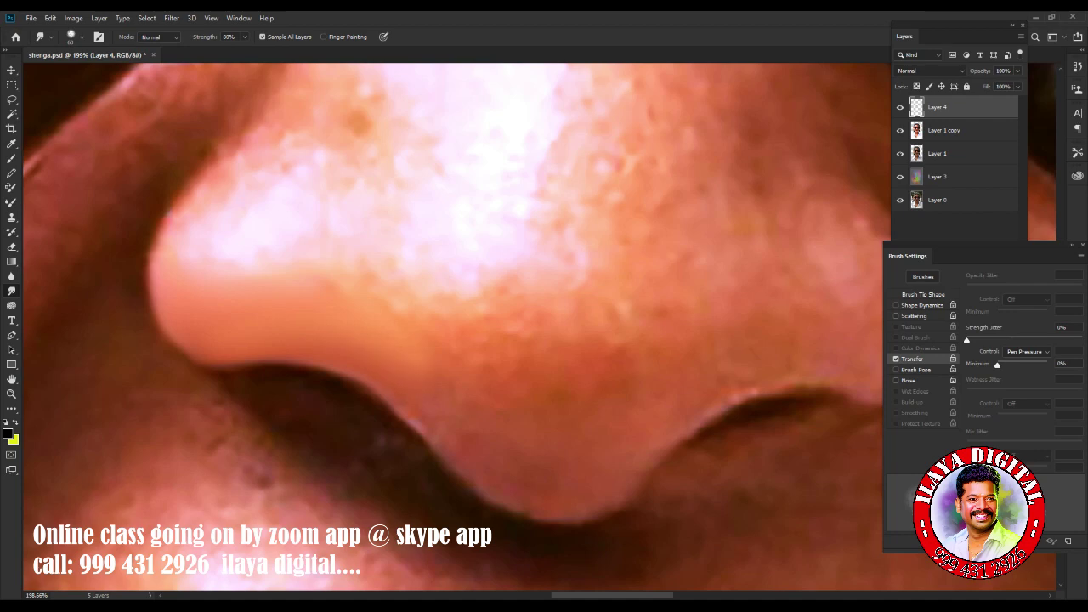
scroll(502, 420, "down", 5)
scroll(349, 319, "up", 2)
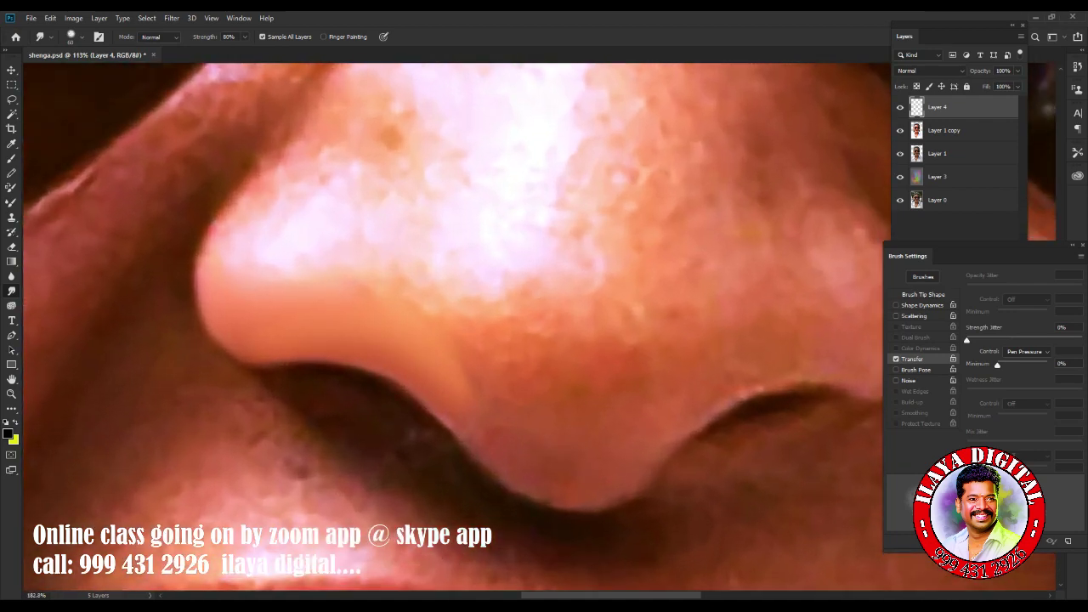
scroll(348, 319, "up", 1)
scroll(348, 319, "up", 2)
scroll(348, 319, "down", 3)
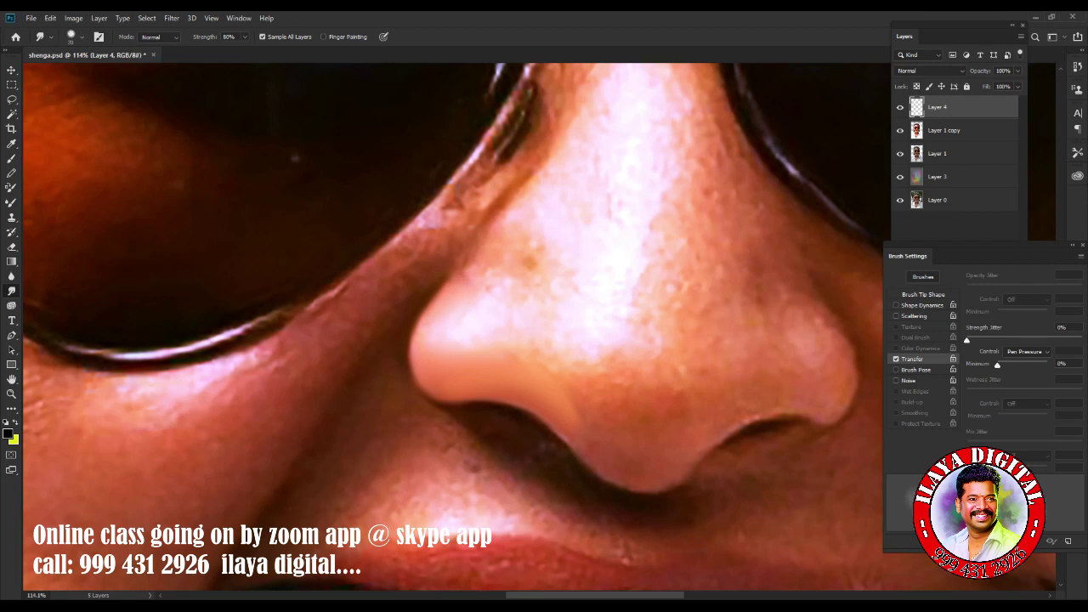
Smudge the nose crease highlight and extend the dark nostril crease down-left and rightward.
scroll(456, 327, "up", 1)
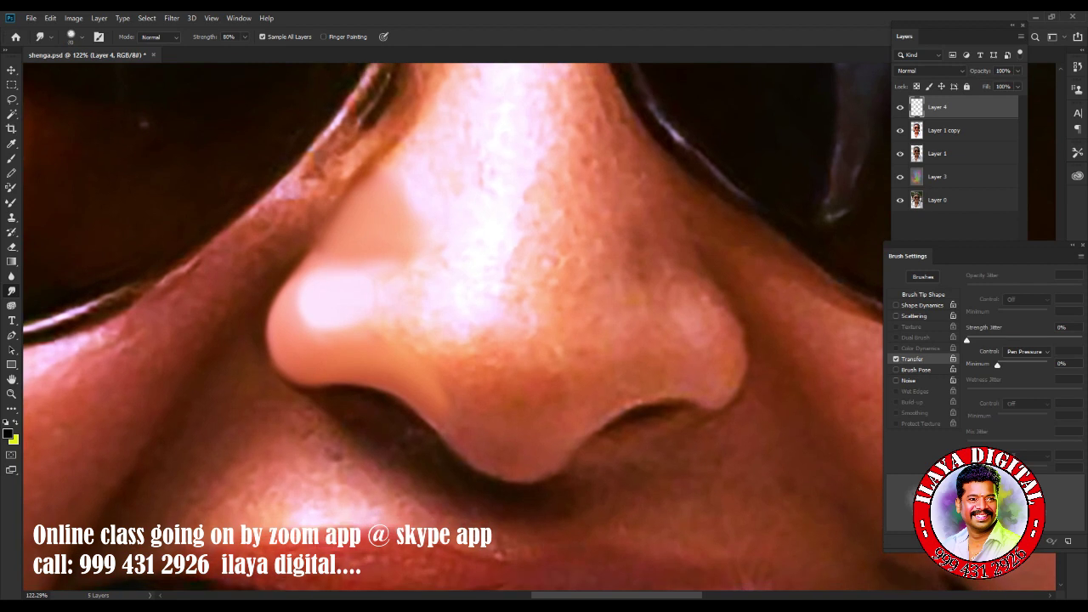
scroll(476, 425, "up", 2)
scroll(476, 425, "up", 2)
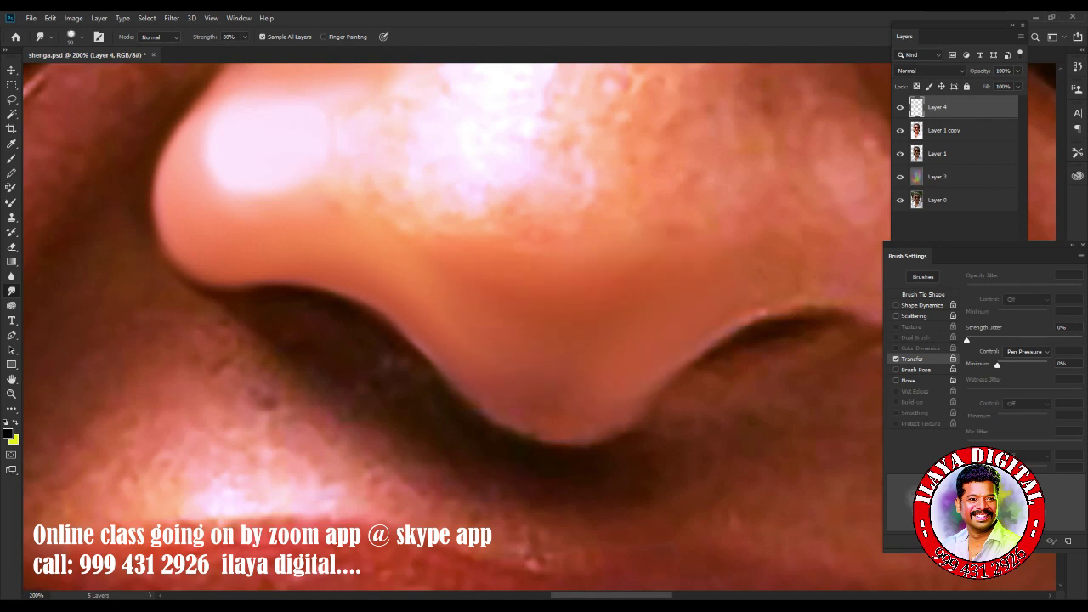
left_click_drag(753, 321, 741, 323)
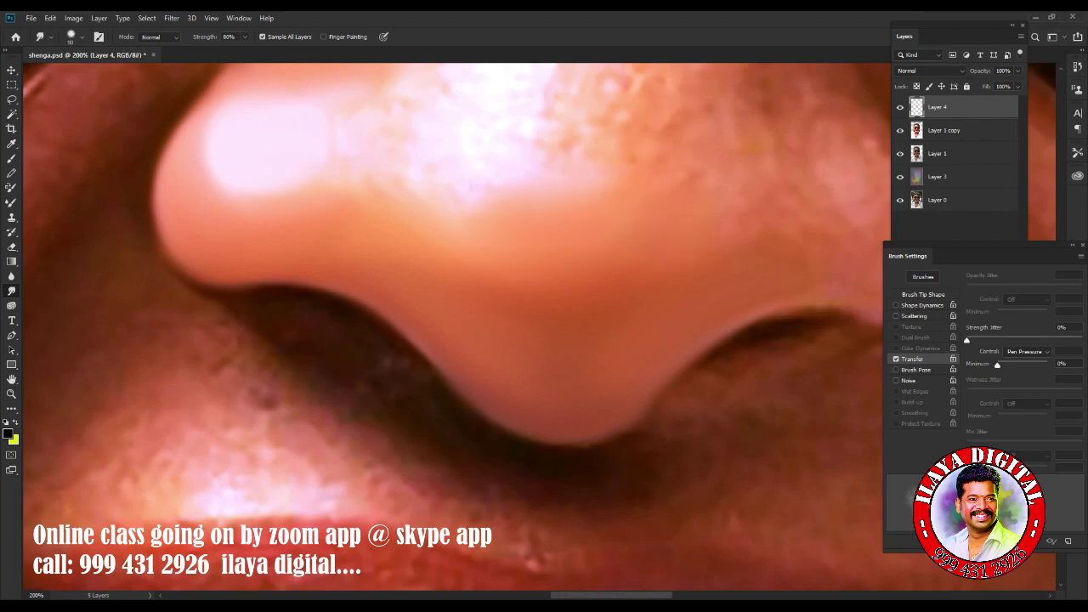
scroll(464, 435, "down", 3)
scroll(465, 435, "down", 3)
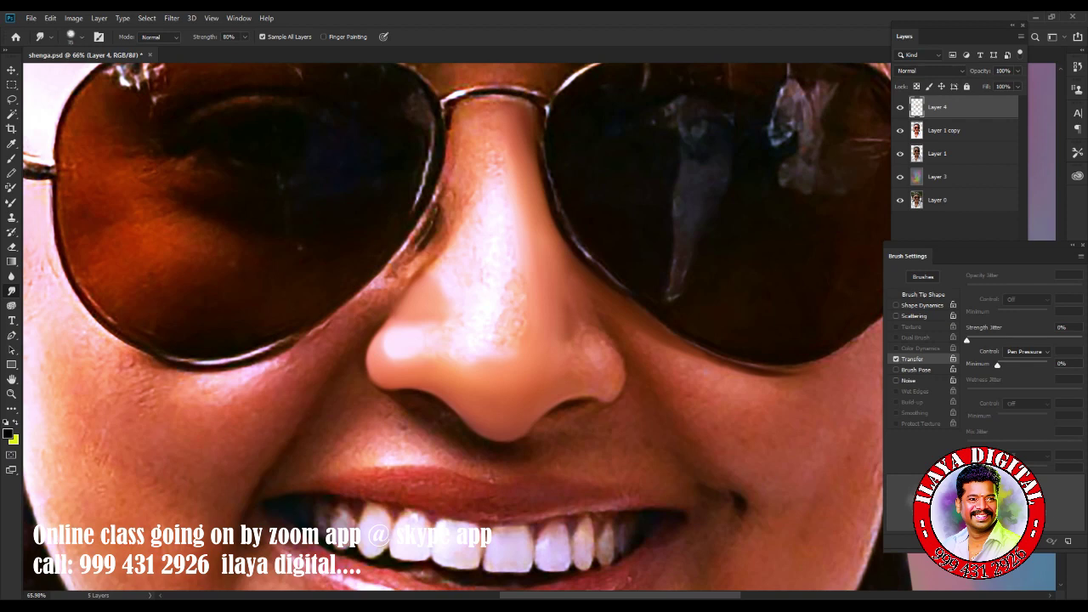
scroll(561, 450, "up", 5)
scroll(561, 451, "up", 1)
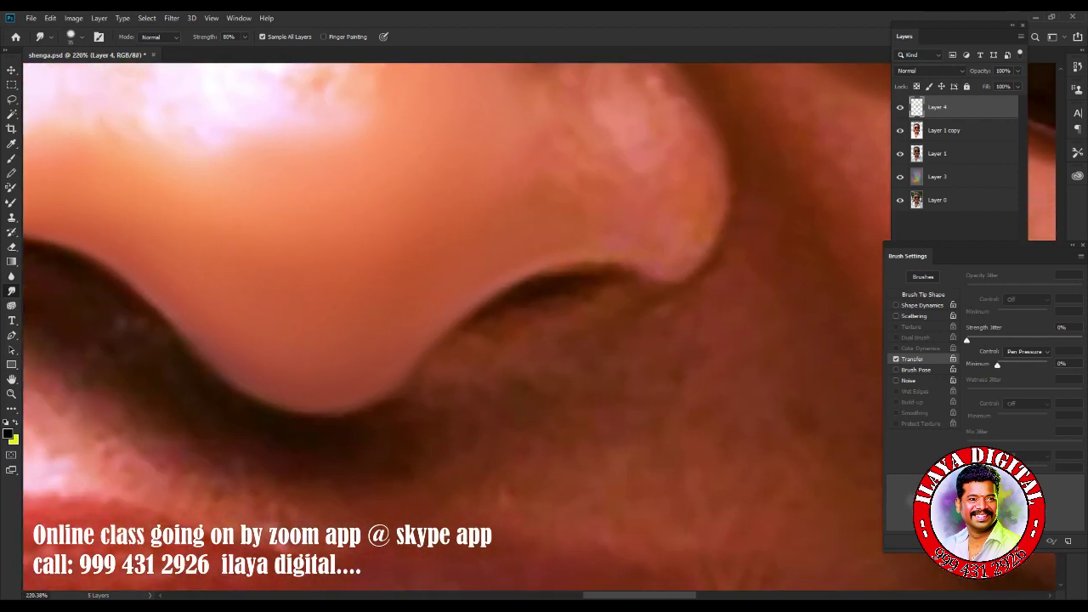
left_click_drag(486, 320, 408, 384)
left_click_drag(549, 272, 626, 274)
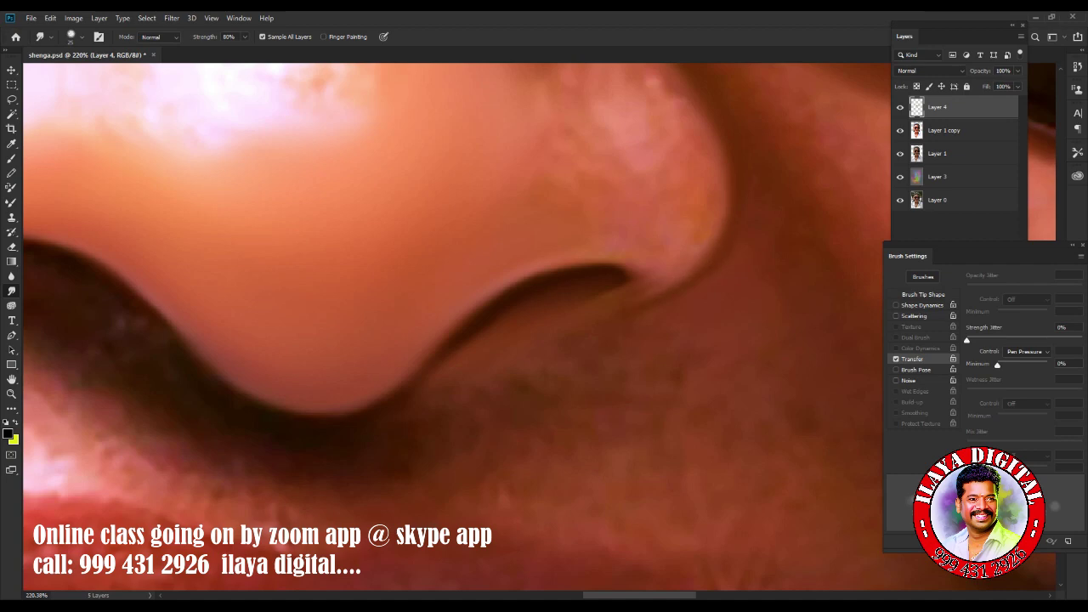
Smooth the bumpy nose wing skin and blend a brighter patch on the nose.
scroll(455, 327, "down", 6)
scroll(455, 327, "up", 4)
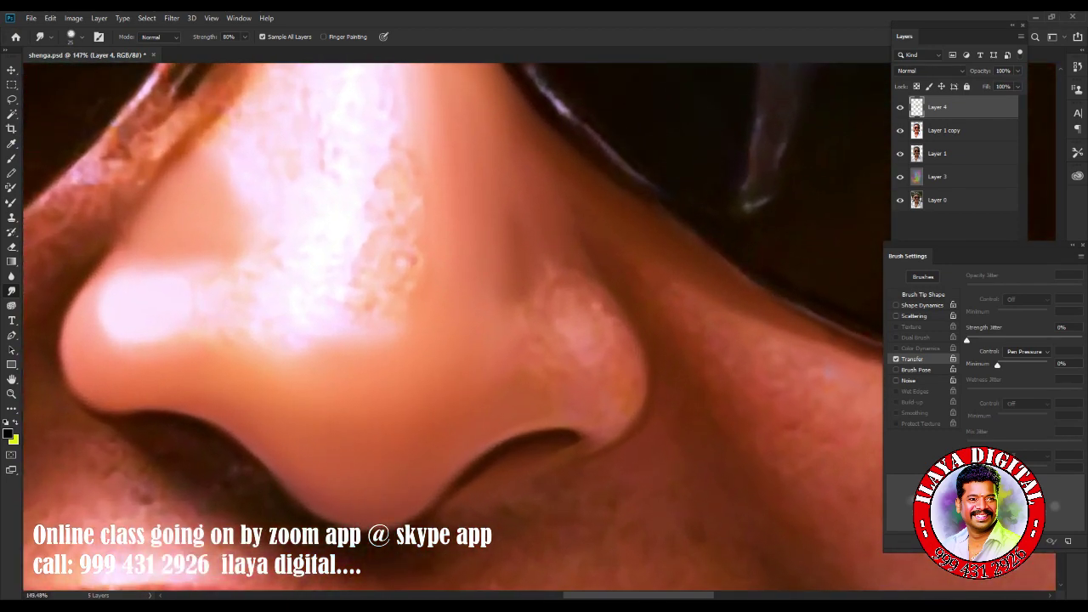
left_click_drag(889, 244, 889, 255)
key("e")
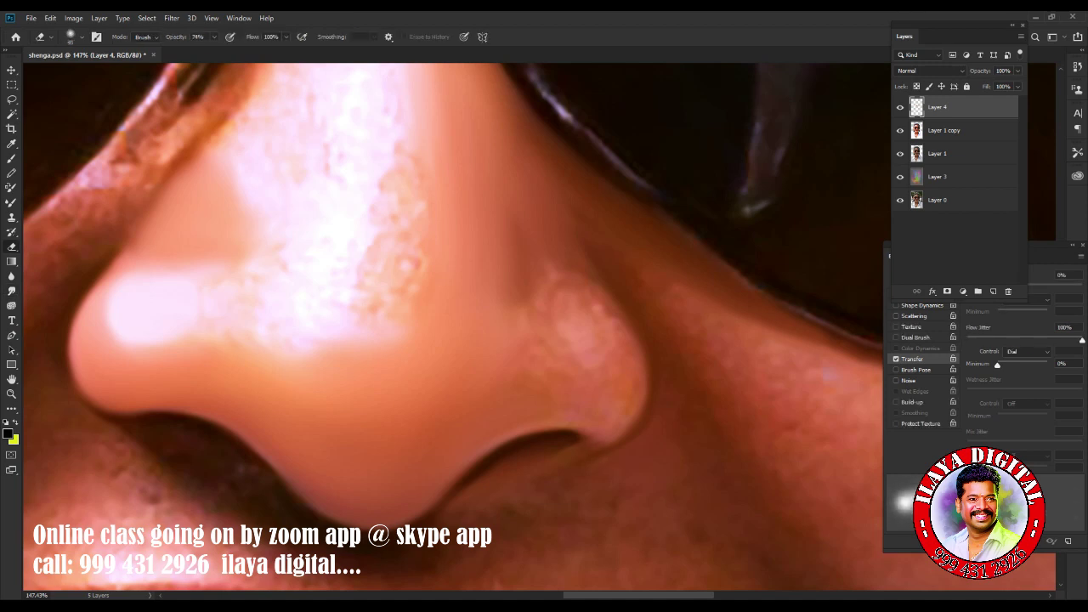
key("r")
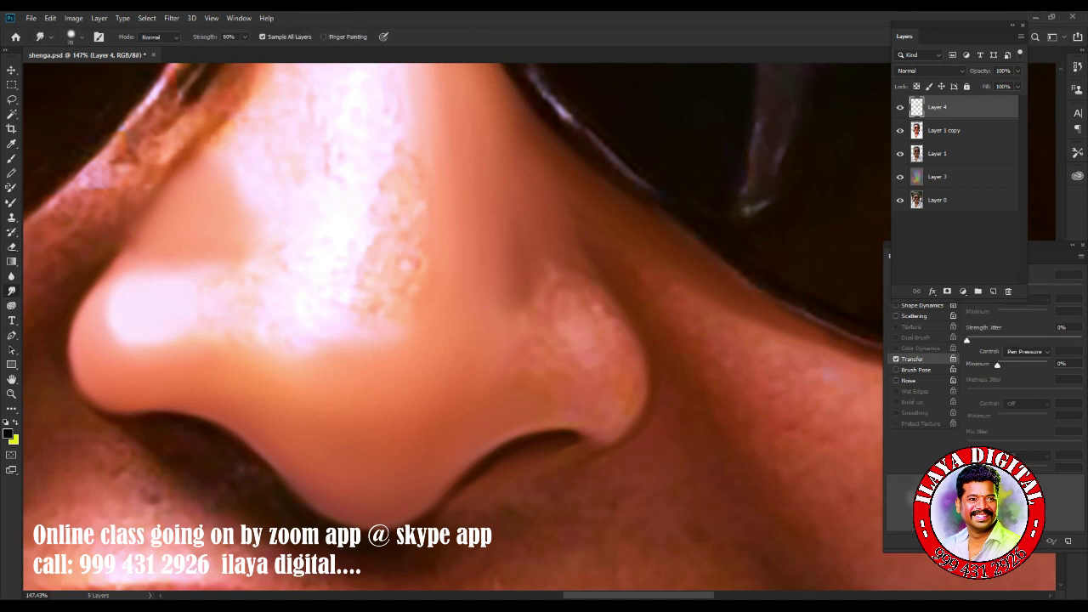
left_click_drag(553, 331, 569, 358)
left_click_drag(556, 284, 569, 288)
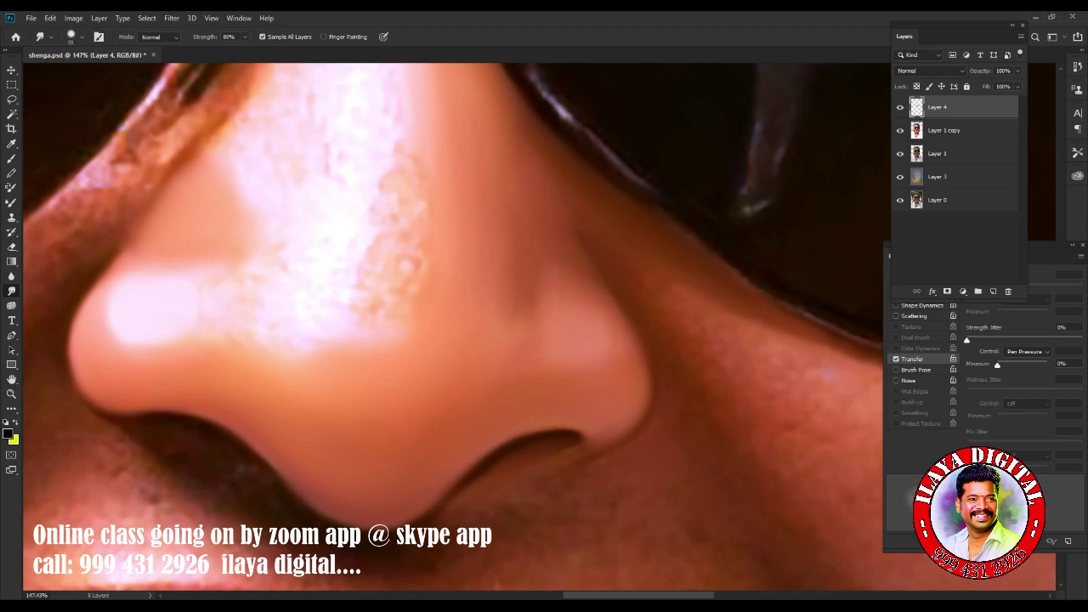
left_click_drag(550, 304, 583, 299)
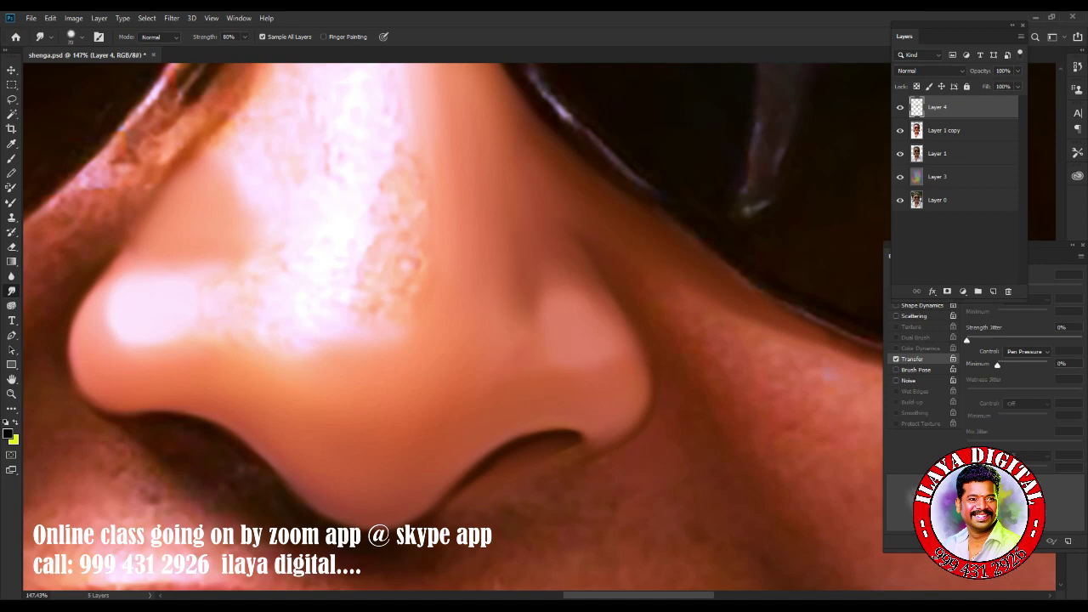
Smudge the nose top below the glasses bridge and the speckled nose bridge.
scroll(454, 327, "up", 3)
scroll(454, 327, "up", 3)
scroll(454, 326, "up", 3)
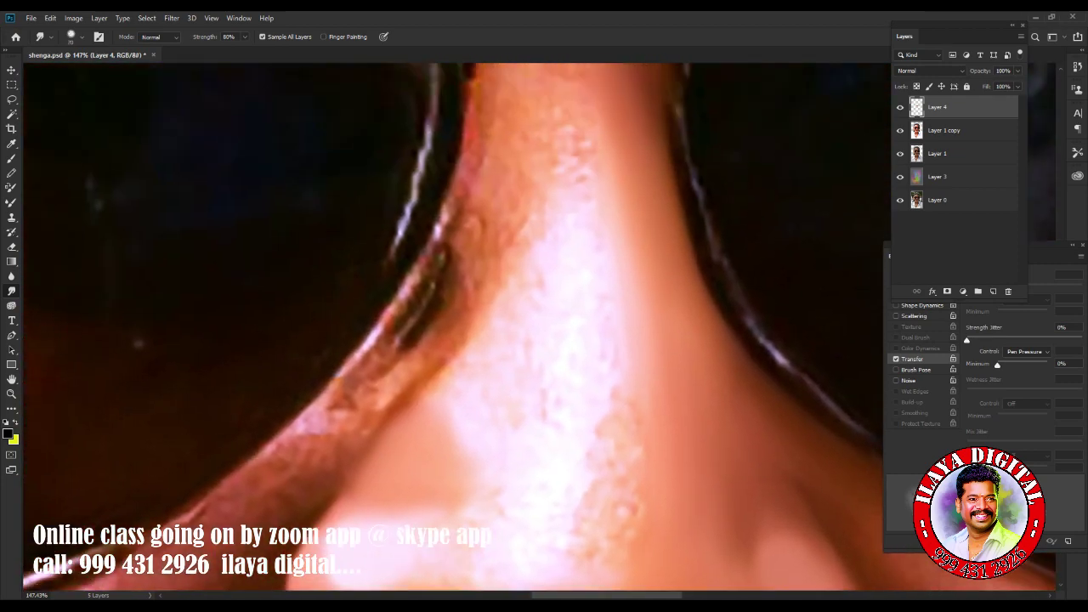
scroll(453, 326, "up", 3)
scroll(454, 326, "up", 1)
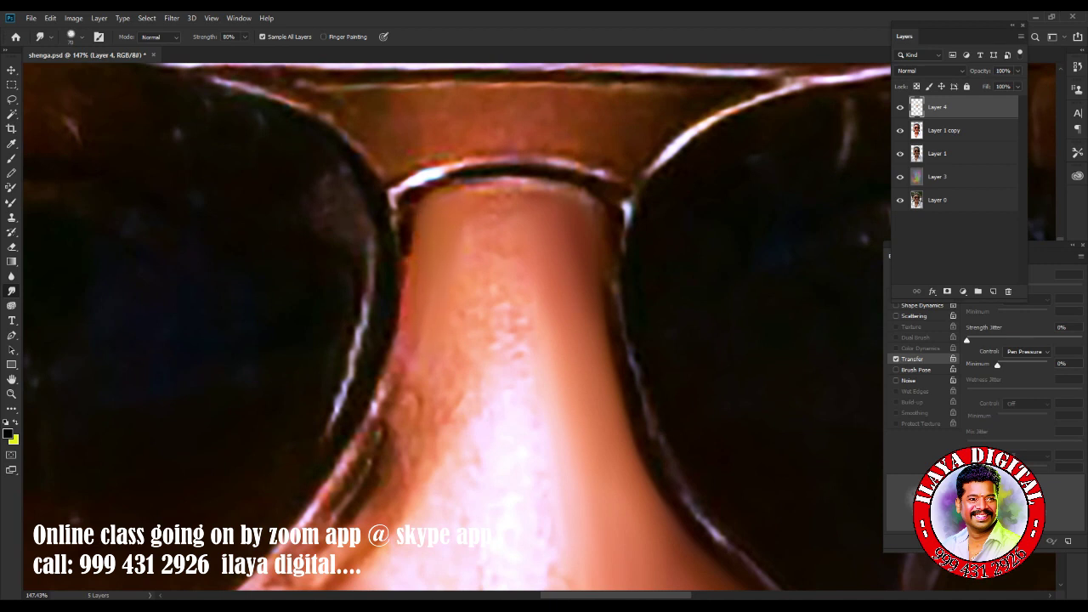
left_click_drag(476, 180, 571, 213)
left_click_drag(508, 255, 514, 378)
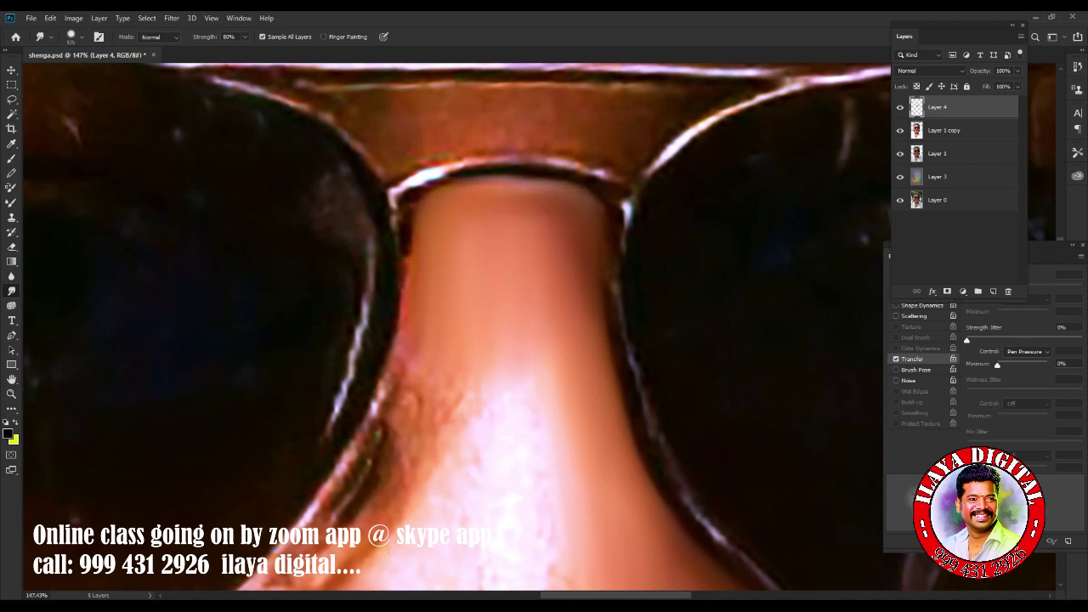
Smooth the nose's speckled right side and soften the bridge highlight's right edge.
scroll(544, 340, "down", 2)
scroll(544, 340, "down", 2)
scroll(544, 340, "up", 2)
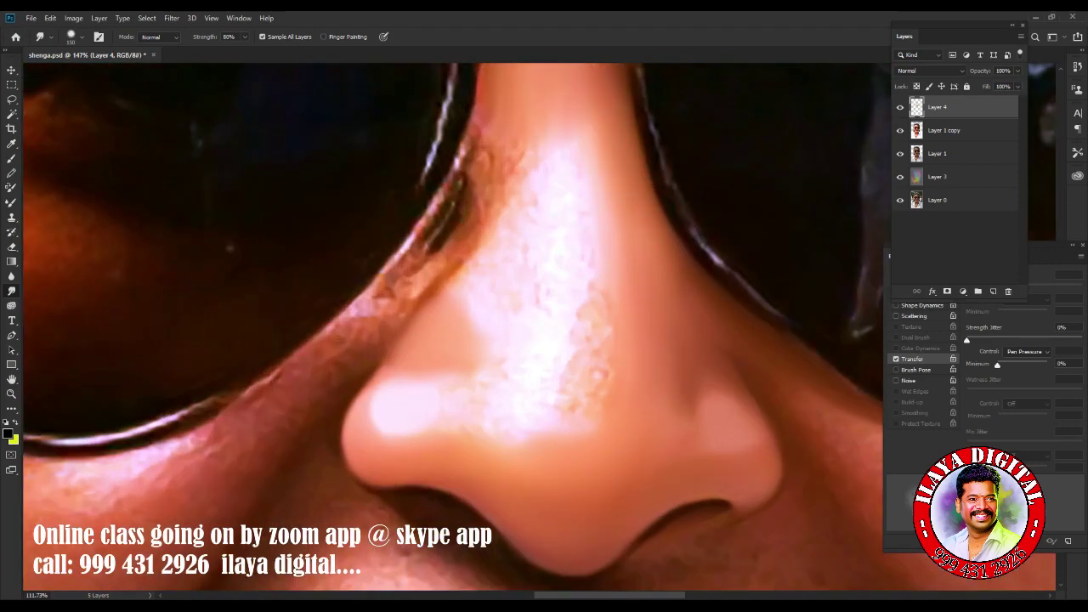
scroll(544, 340, "down", 2)
scroll(570, 149, "up", 2)
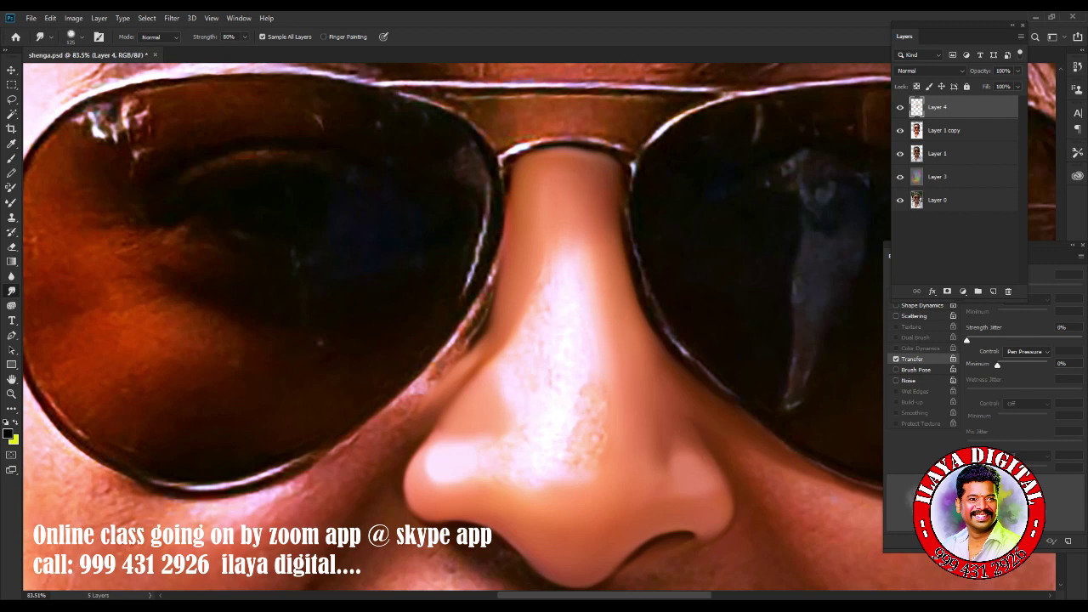
left_click_drag(605, 389, 599, 442)
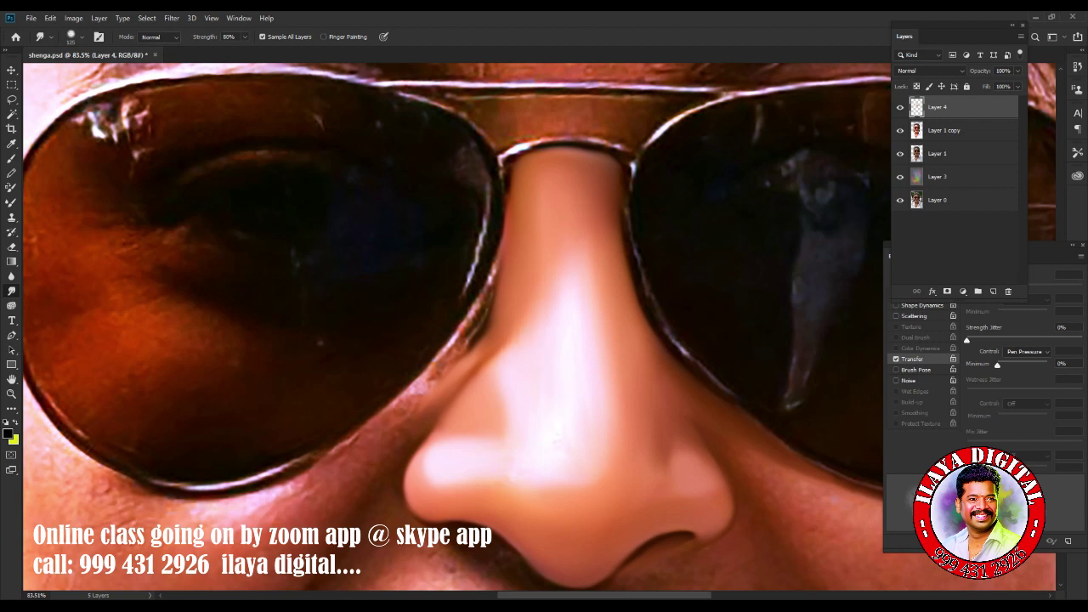
left_click_drag(587, 240, 593, 326)
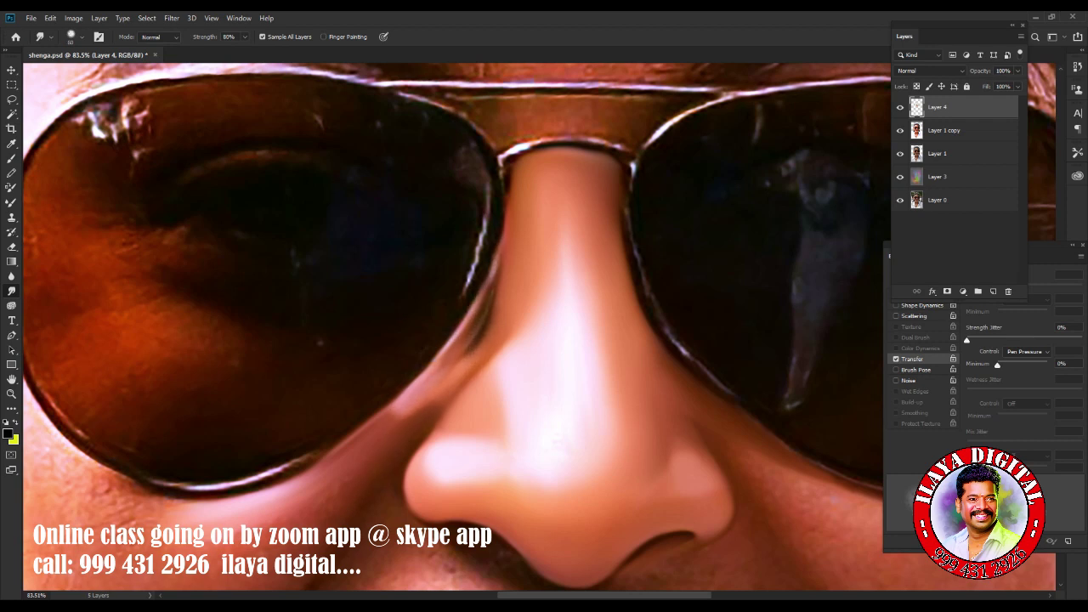
scroll(456, 323, "down", 2)
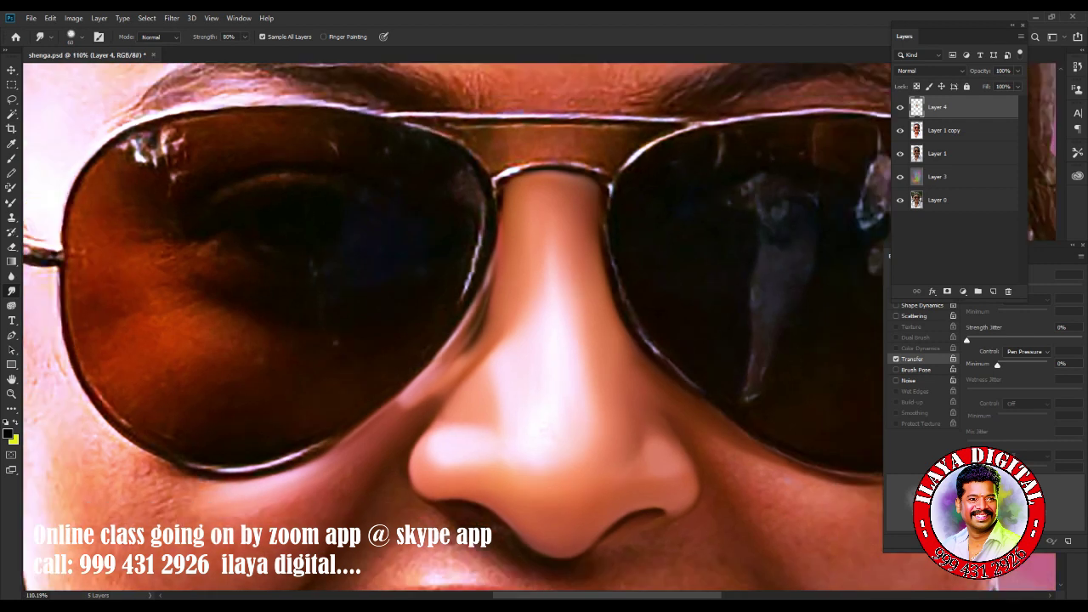
Smudge a brighter highlight up the nose bridge, then fit the whole face in view.
mouse_move(539, 311)
left_mouse_down()
mouse_move(549, 219)
mouse_move(550, 230)
left_mouse_up()
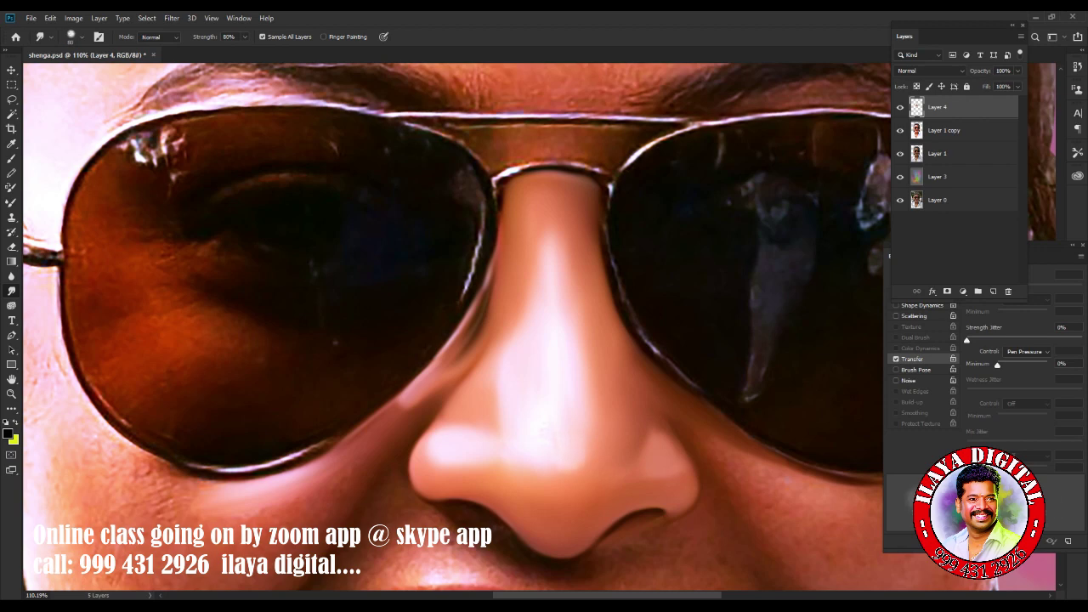
key("ctrl+0")
scroll(535, 408, "up", 5)
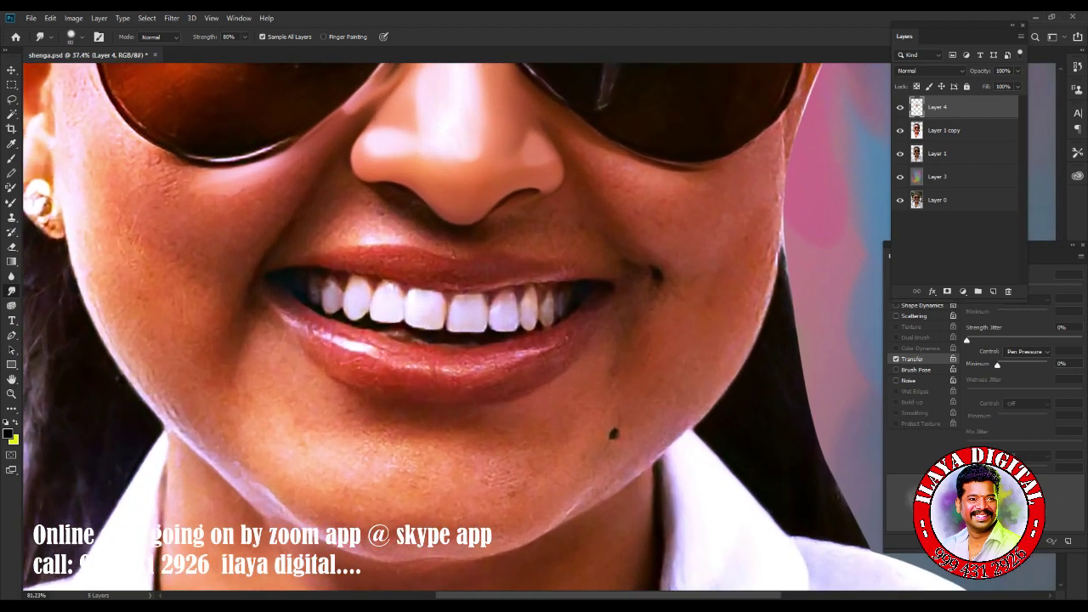
scroll(599, 399, "down", 2)
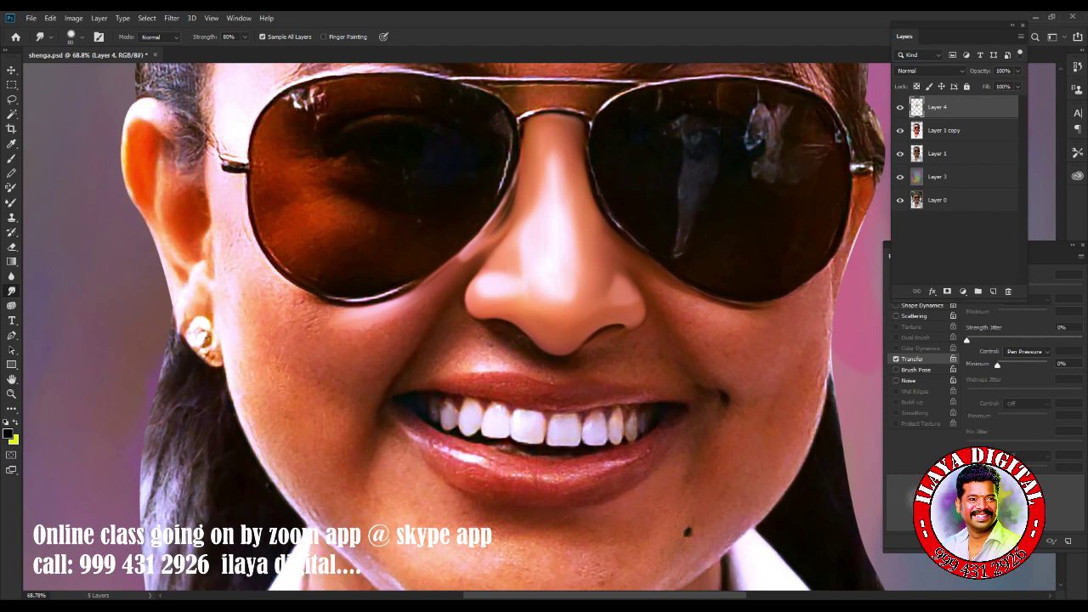
scroll(452, 366, "up", 4)
scroll(452, 365, "up", 1)
scroll(452, 366, "up", 1)
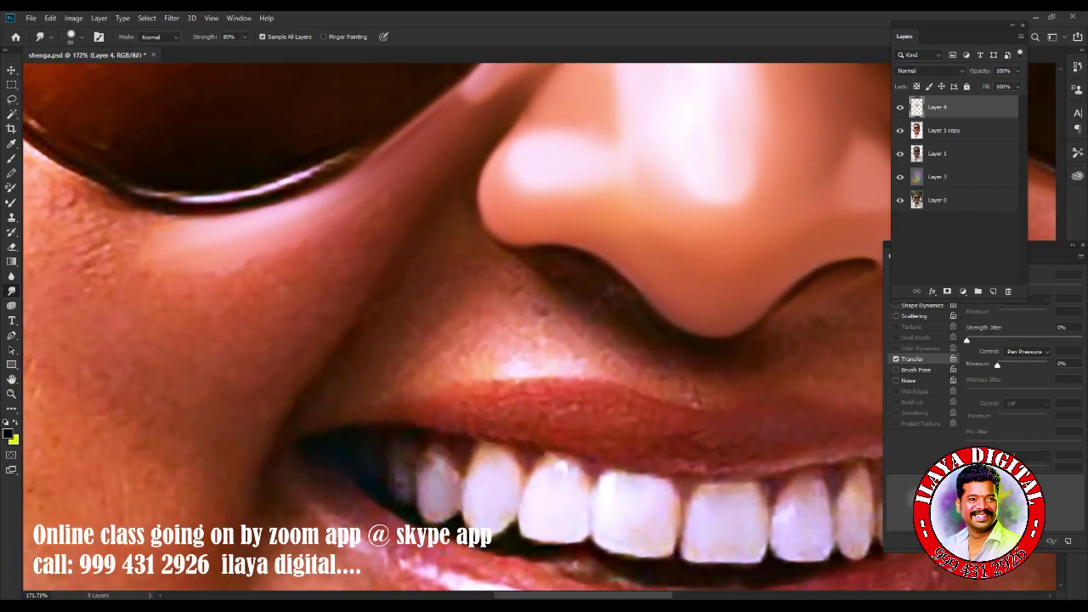
Place a Pen path point on the upper lip, then return to the Smudge tool.
key("p")
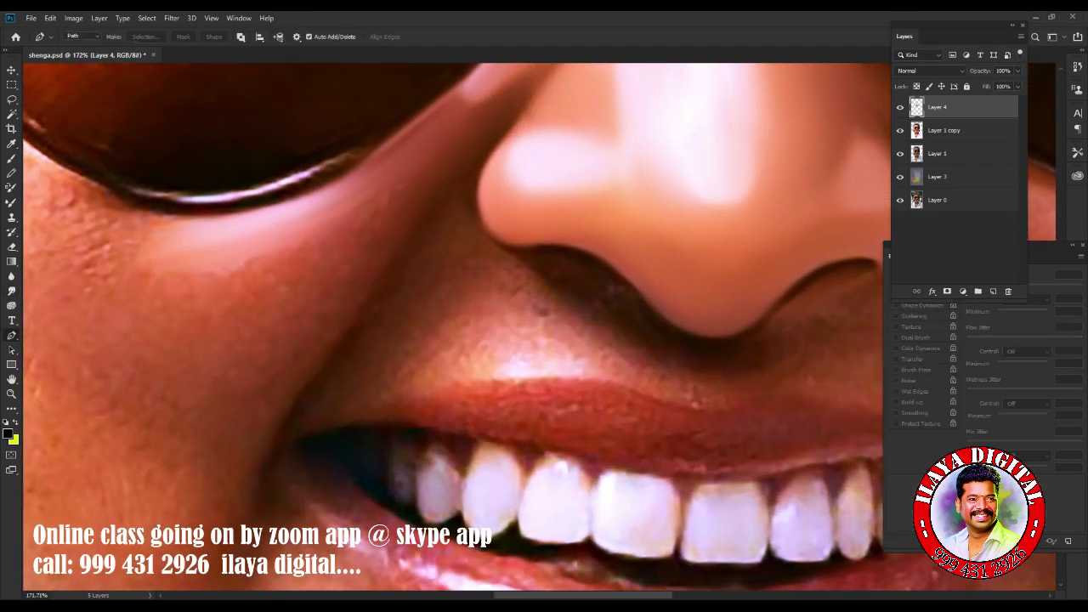
left_click(667, 402)
left_click(11, 290)
scroll(452, 327, "down", 3)
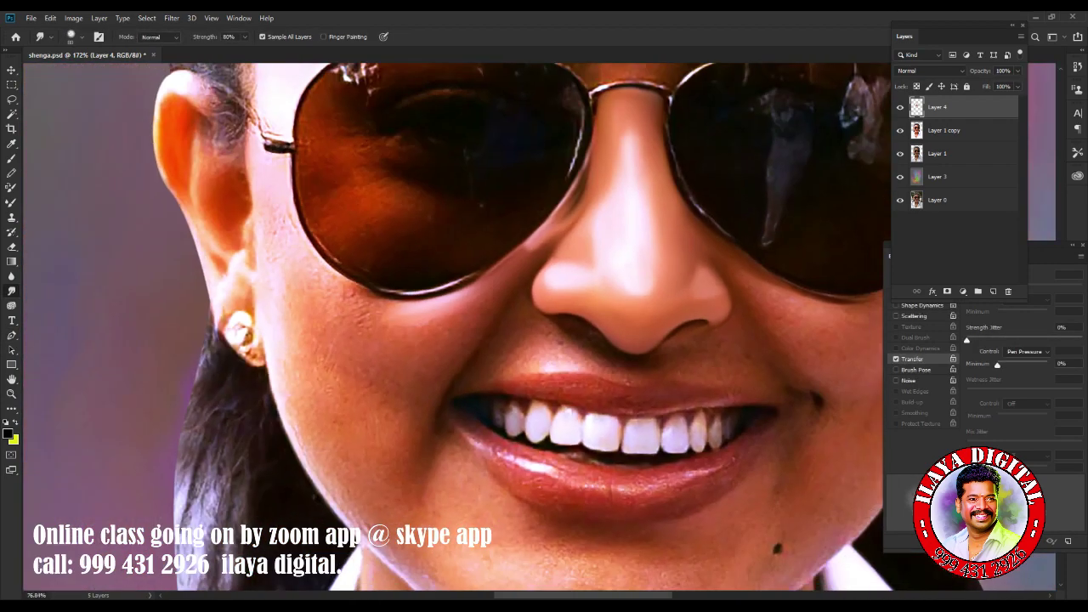
scroll(452, 328, "up", 1)
scroll(438, 383, "up", 3)
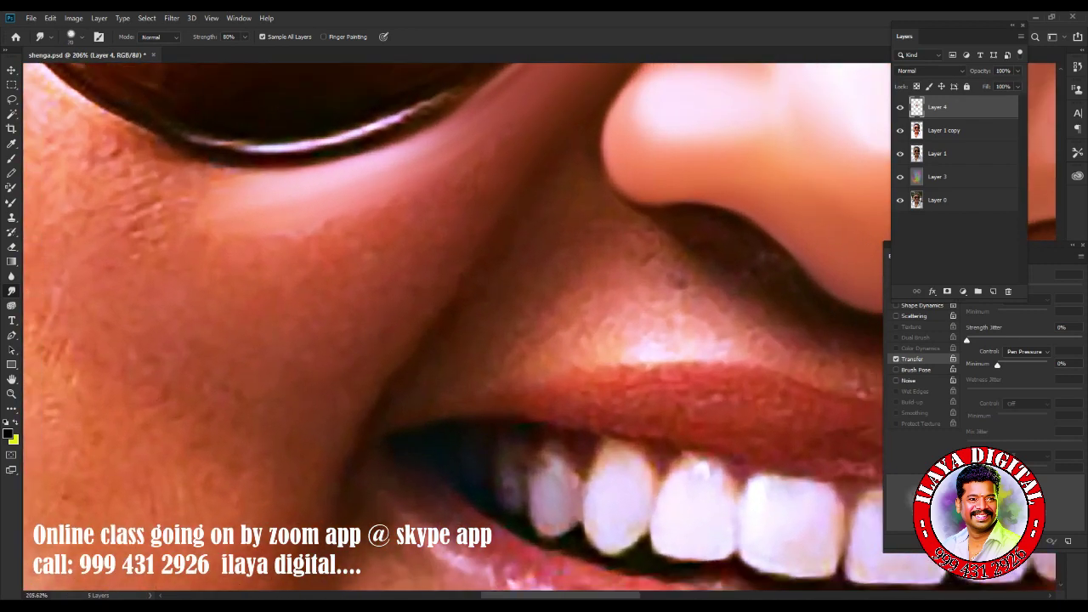
Smooth the bumpy cheek skin below the sunglasses lens.
mouse_move(208, 209)
left_mouse_down()
mouse_move(281, 170)
mouse_move(361, 162)
left_mouse_up()
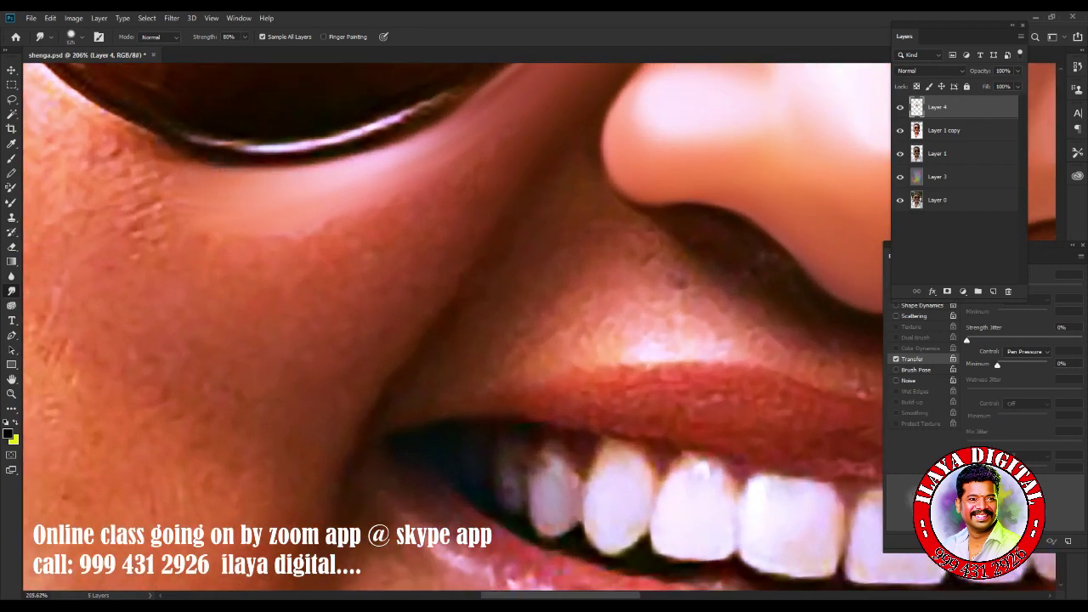
left_click(308, 239)
left_click_drag(119, 225, 162, 197)
mouse_move(102, 162)
left_mouse_down()
mouse_move(230, 162)
mouse_move(268, 204)
left_mouse_up()
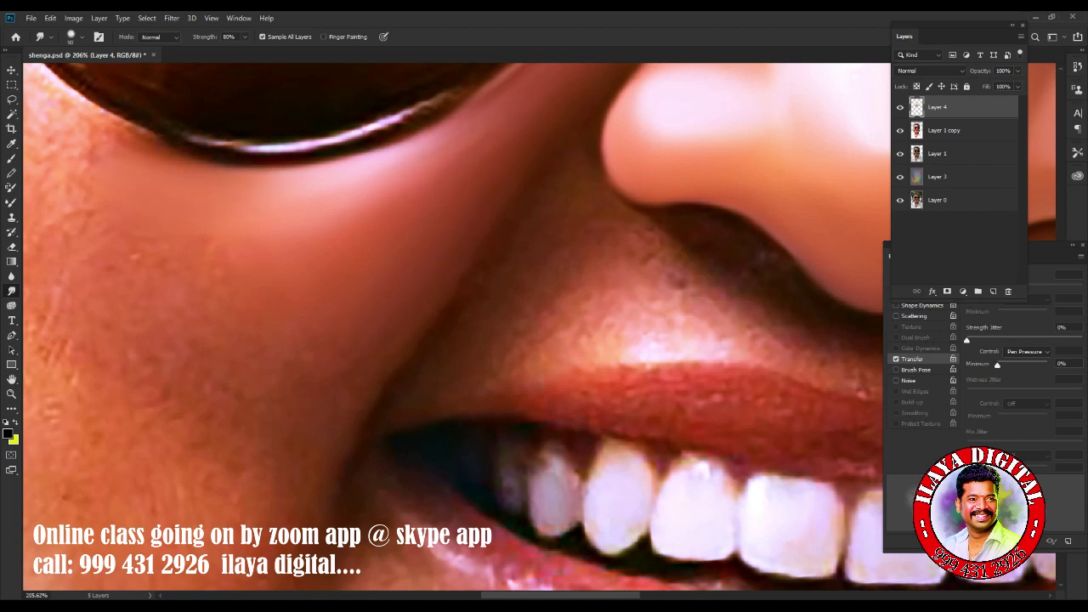
scroll(342, 371, "down", 3)
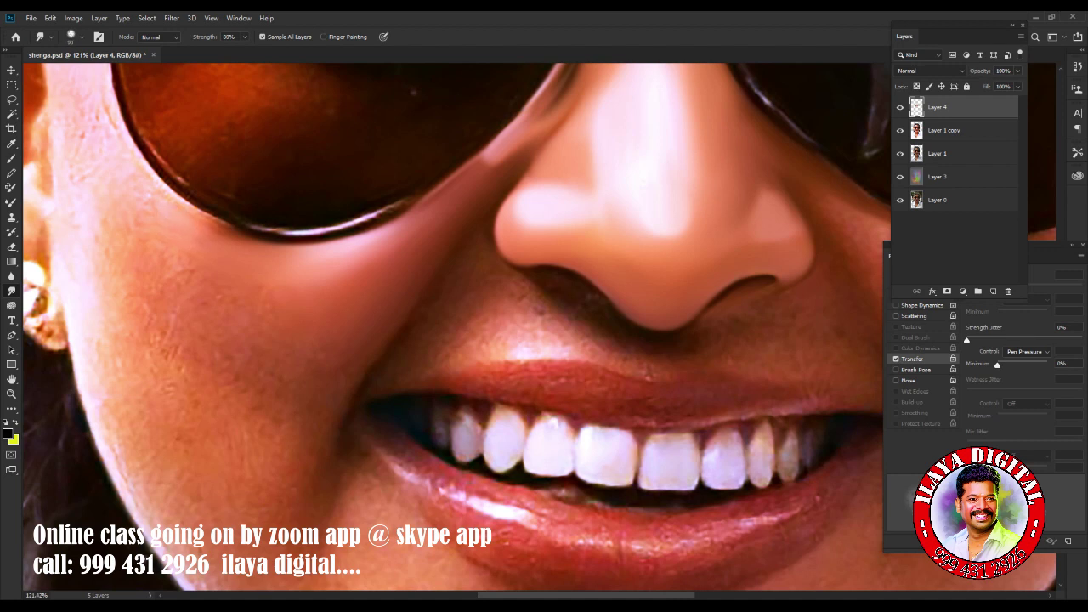
Enlarge the Smudge brush and soften the light streak on the nose edge.
key("bracketright")
key("bracketright")
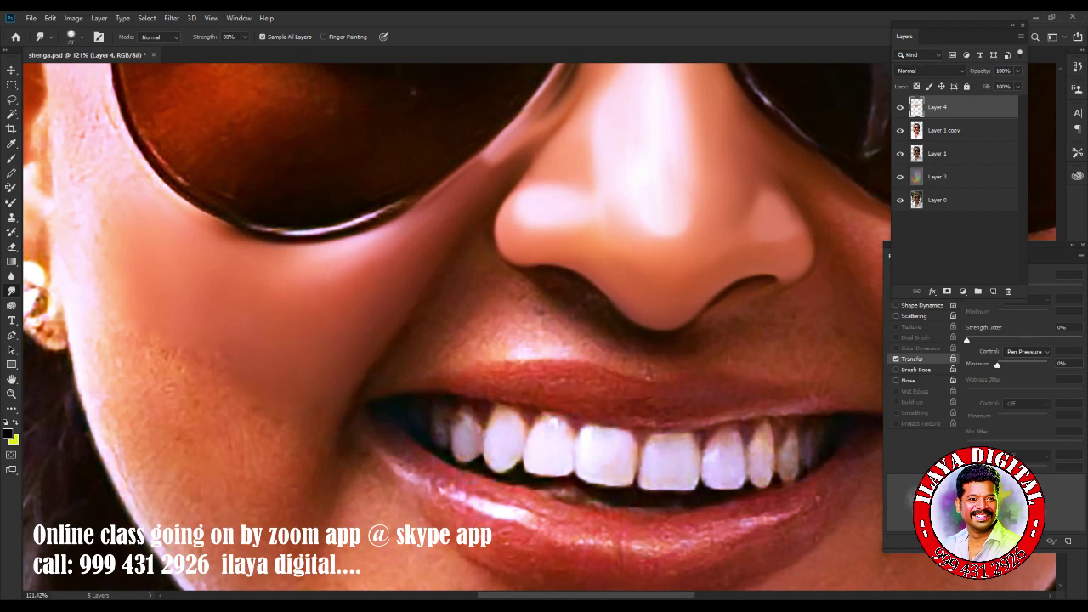
left_click_drag(496, 152, 484, 161)
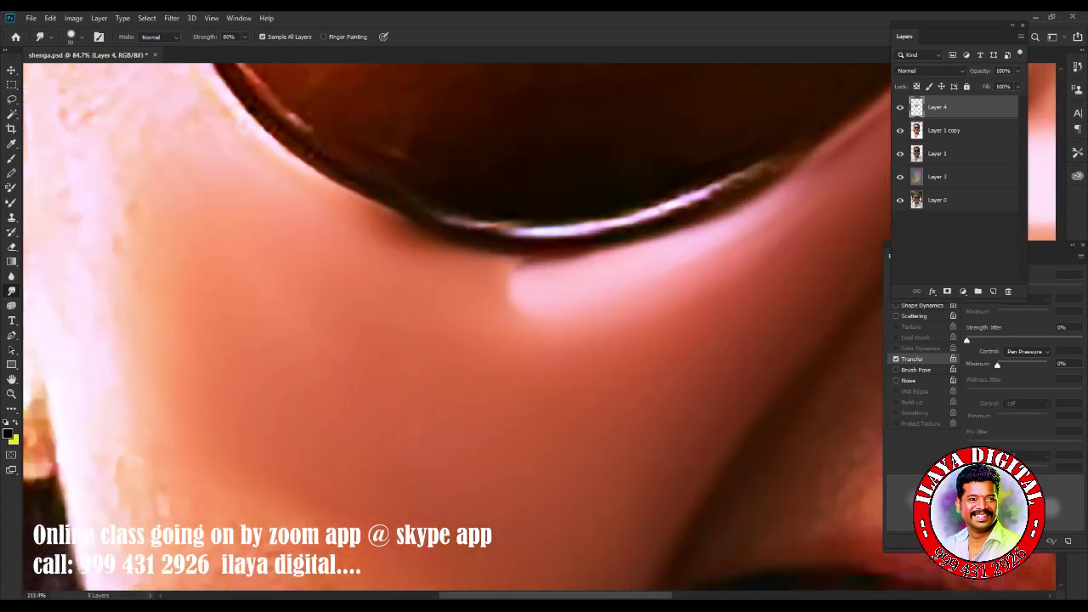
scroll(450, 323, "down", 2)
scroll(454, 332, "up", 3)
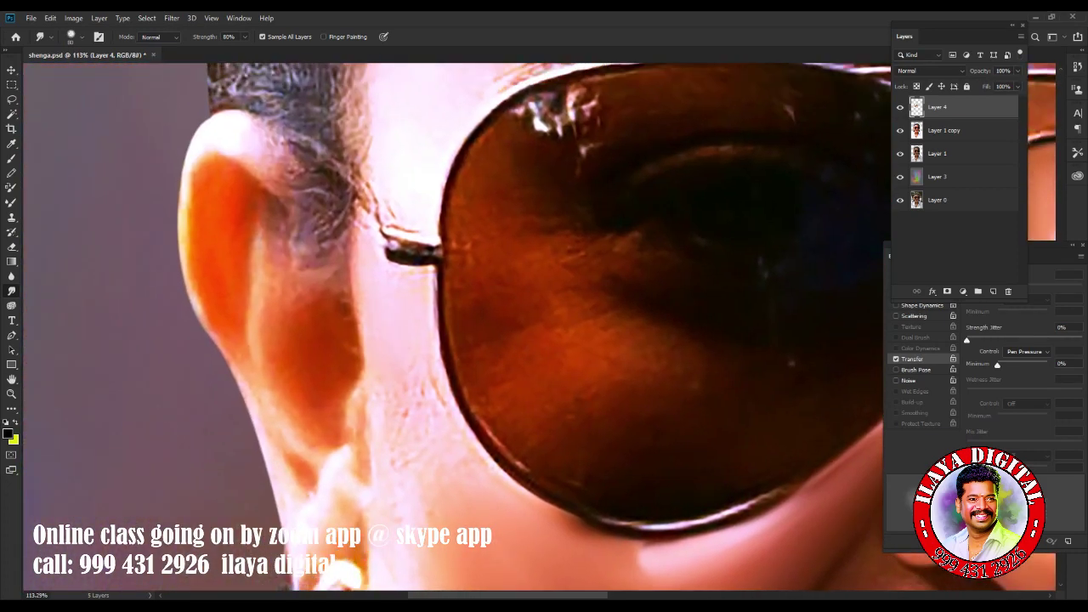
Blend the sunglasses frame edge, the skin below the lens and the jaw below the earring.
left_click_drag(444, 374, 442, 316)
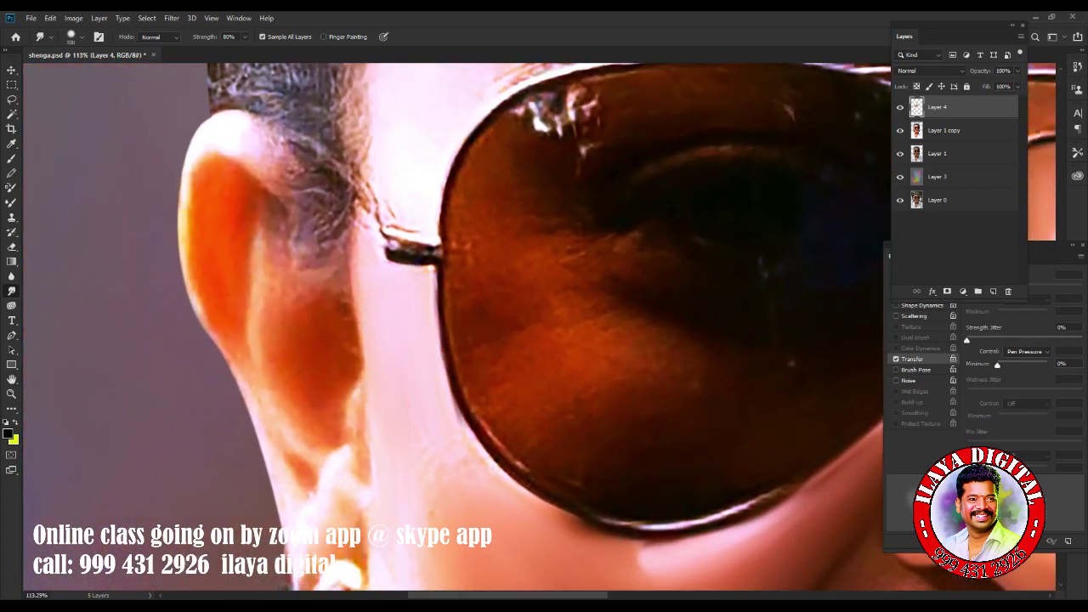
left_click_drag(457, 410, 474, 498)
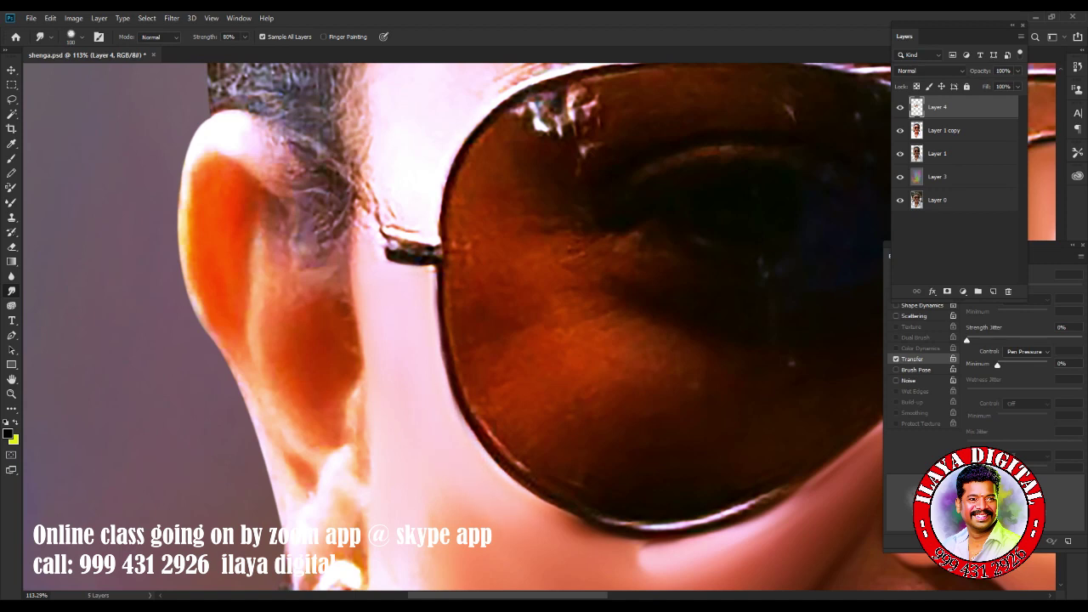
scroll(475, 516, "down", 3)
scroll(486, 378, "up", 3)
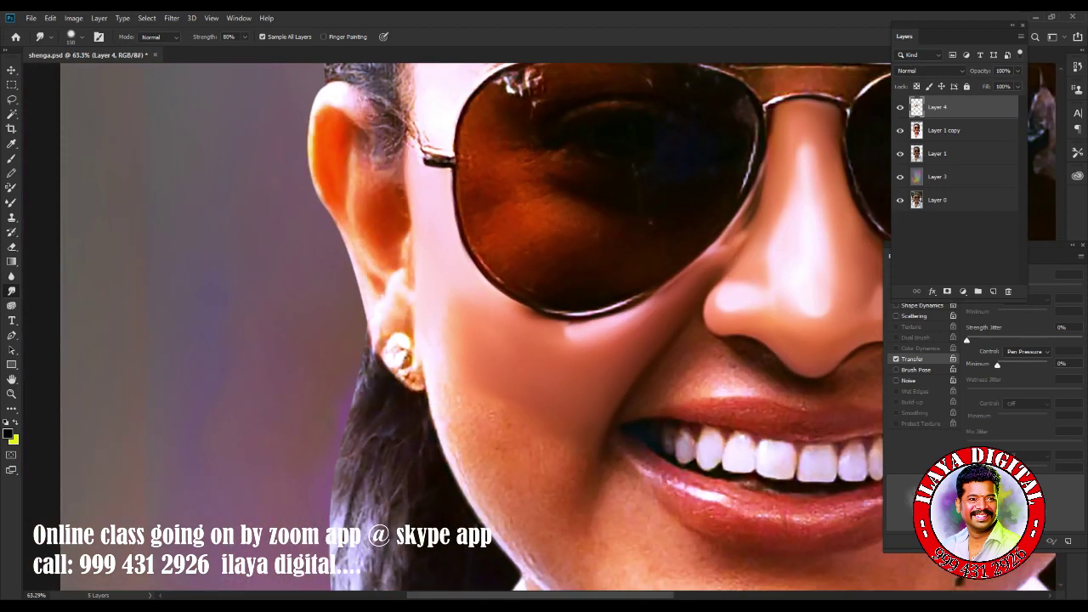
left_click_drag(452, 384, 502, 515)
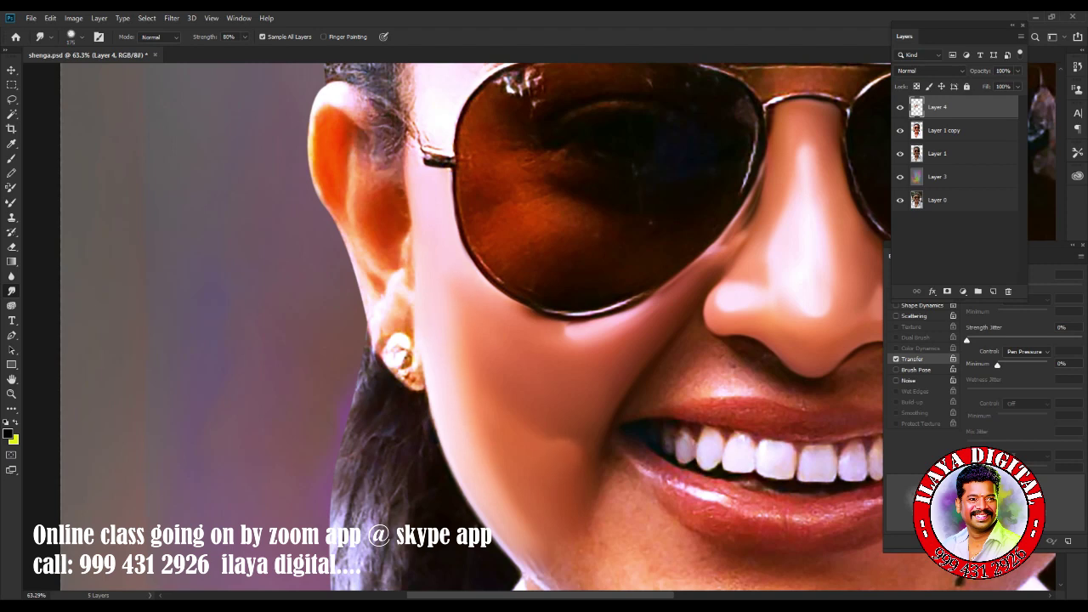
key("ctrl+0")
scroll(544, 327, "up", 5)
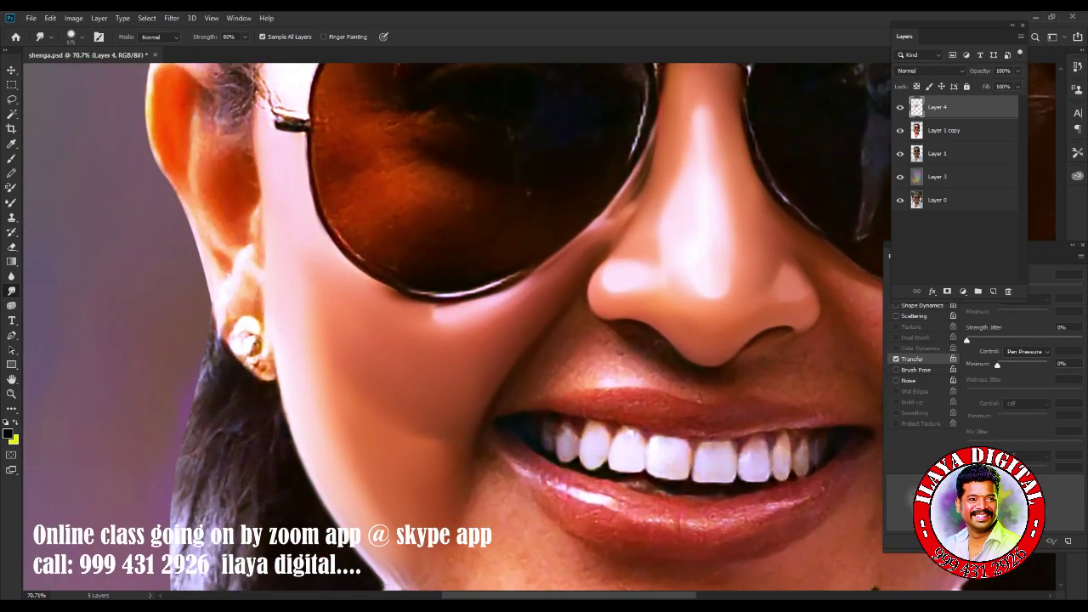
scroll(591, 340, "down", 3)
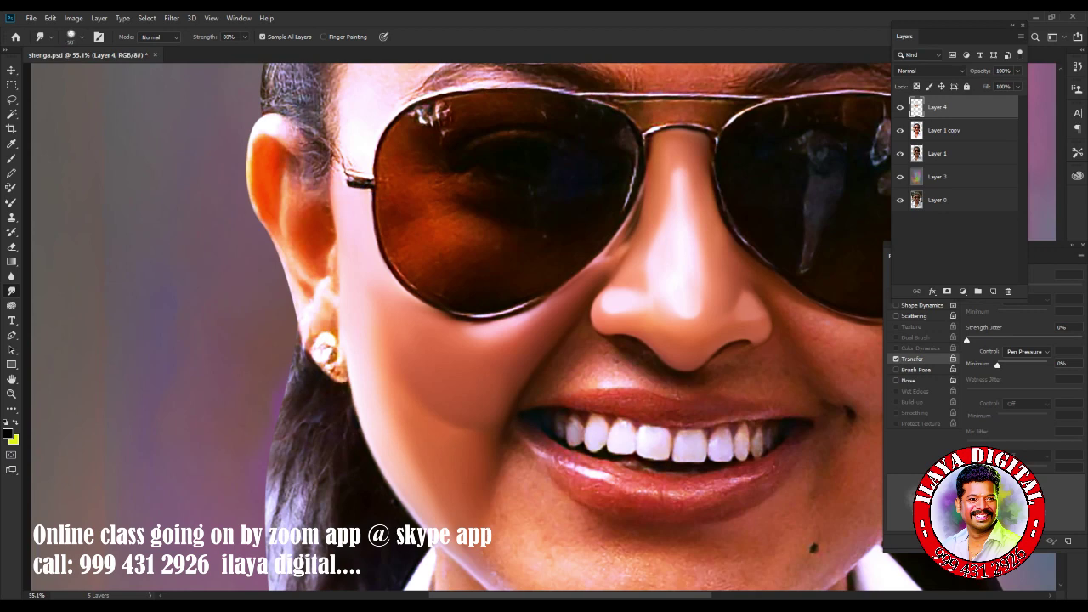
scroll(456, 331, "down", 3)
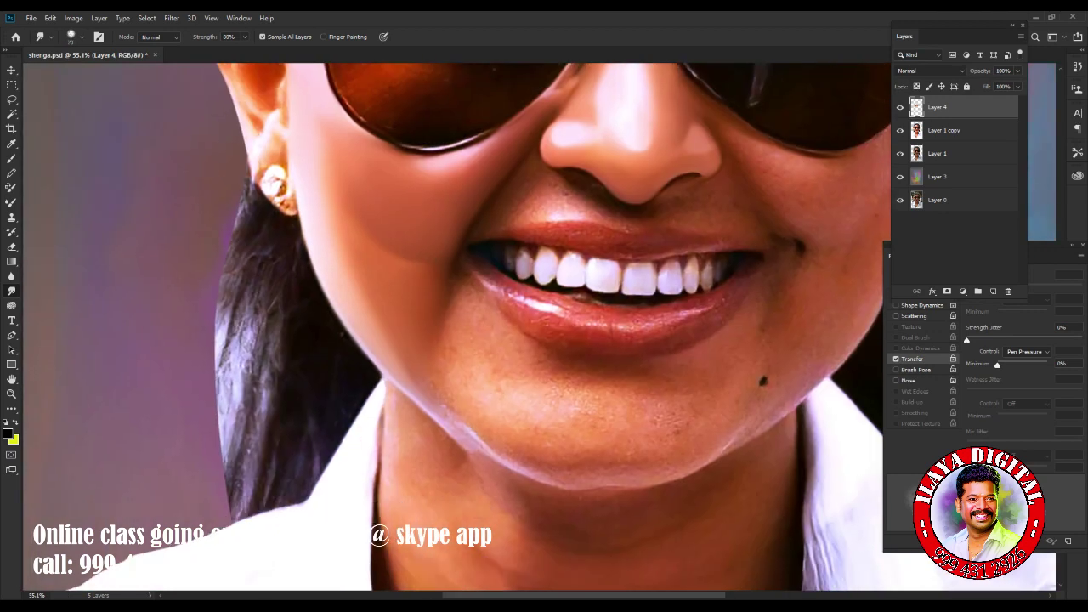
scroll(456, 331, "down", 3)
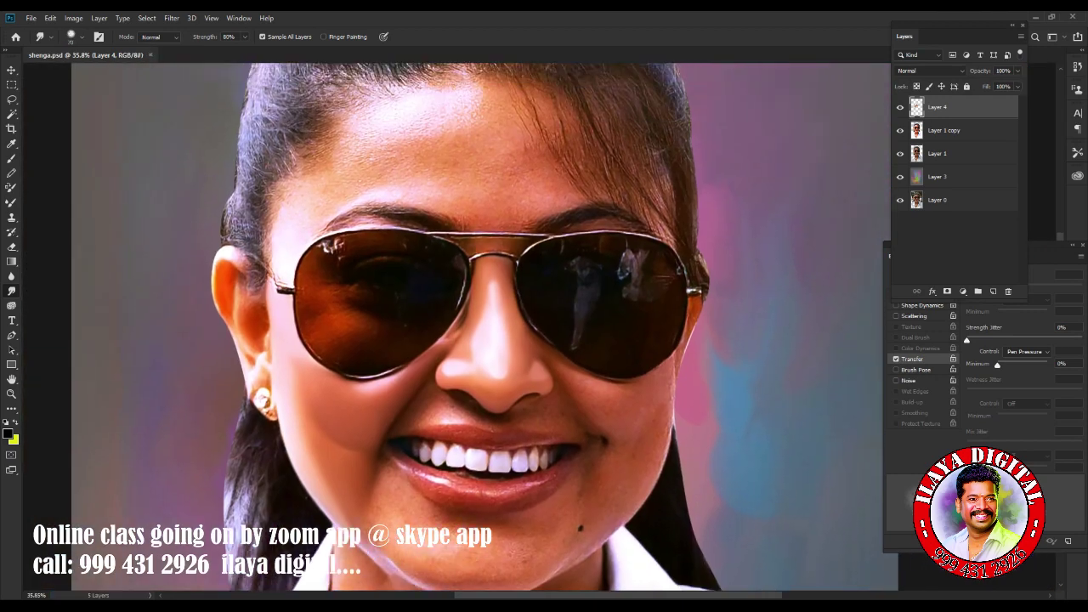
scroll(425, 255, "up", 5)
scroll(451, 328, "up", 1)
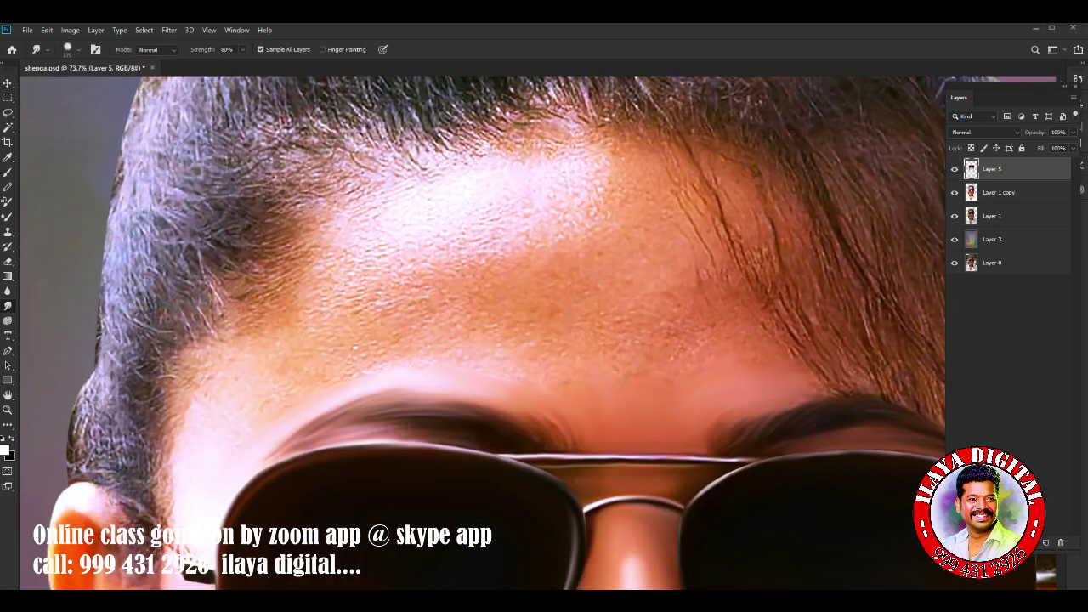
Smudge the skin around the central forehead highlight into smooth tones.
left_click_drag(527, 272, 490, 244)
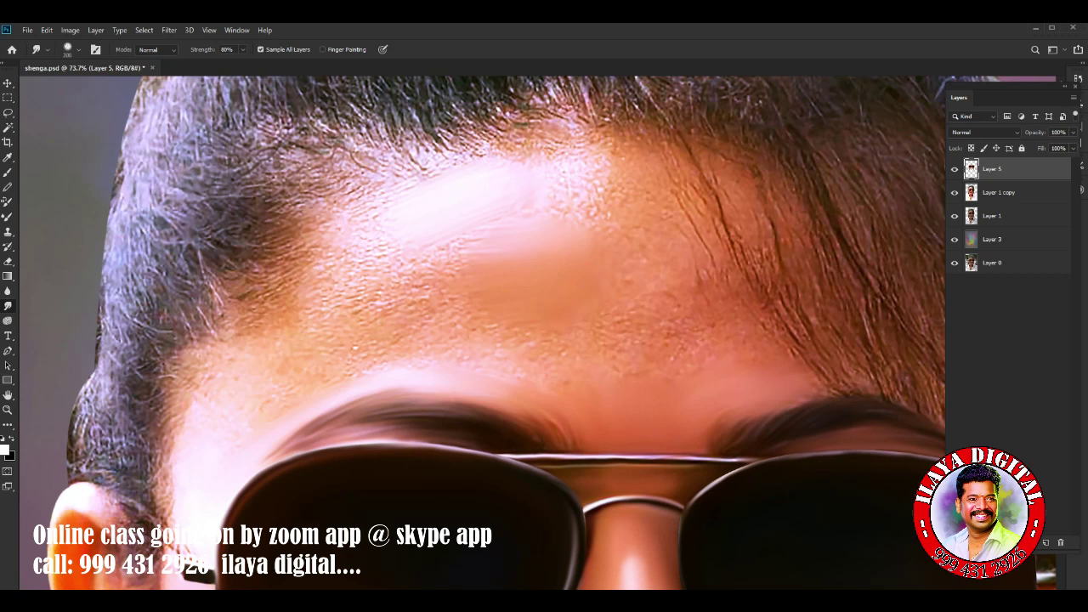
left_click_drag(544, 183, 605, 183)
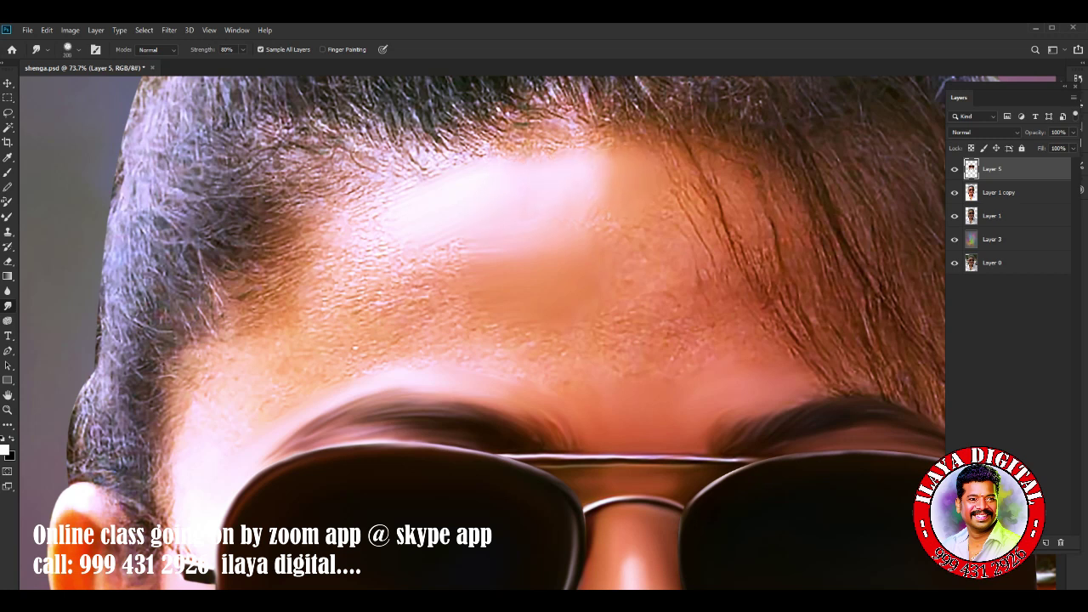
left_click_drag(672, 272, 491, 329)
mouse_move(336, 289)
left_mouse_down()
mouse_move(365, 191)
mouse_move(518, 142)
left_mouse_up()
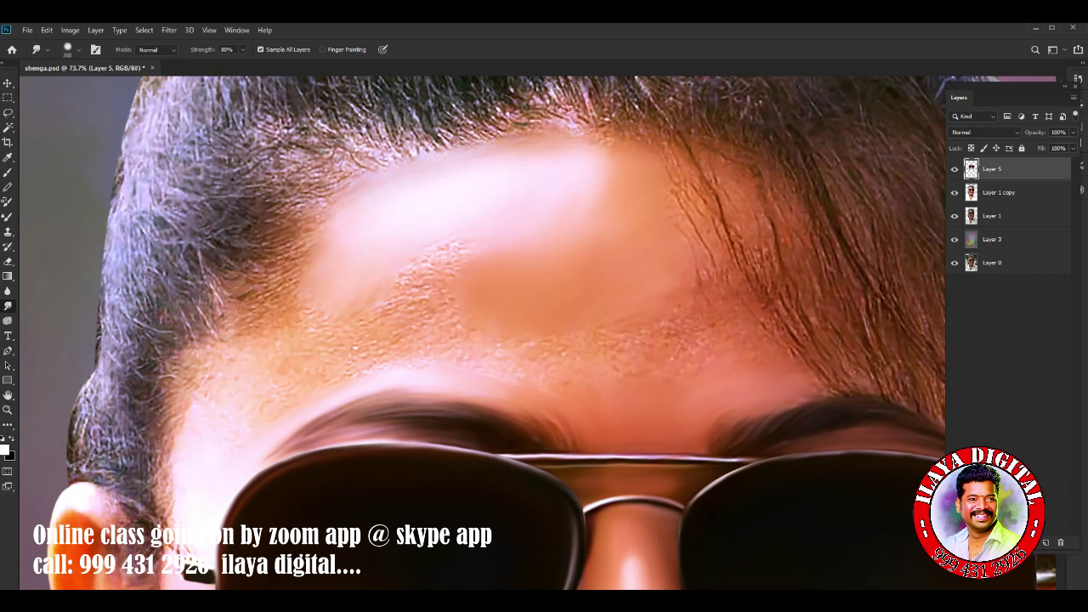
left_click_drag(395, 311, 463, 246)
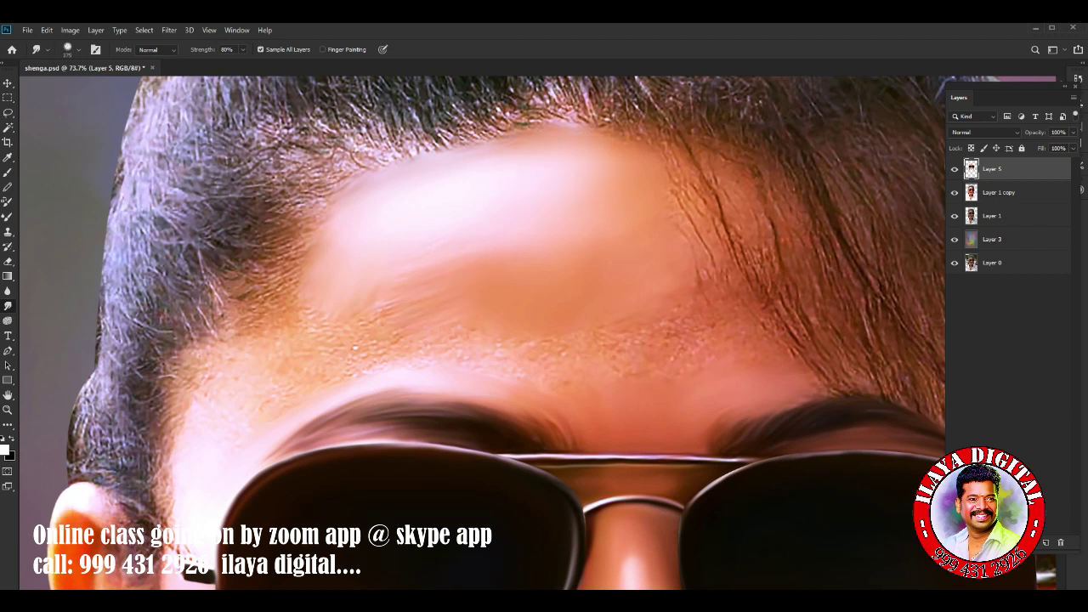
Smooth the textured left forehead, left hairline and mid-forehead skin.
mouse_move(210, 380)
left_mouse_down()
mouse_move(272, 329)
mouse_move(223, 374)
left_mouse_up()
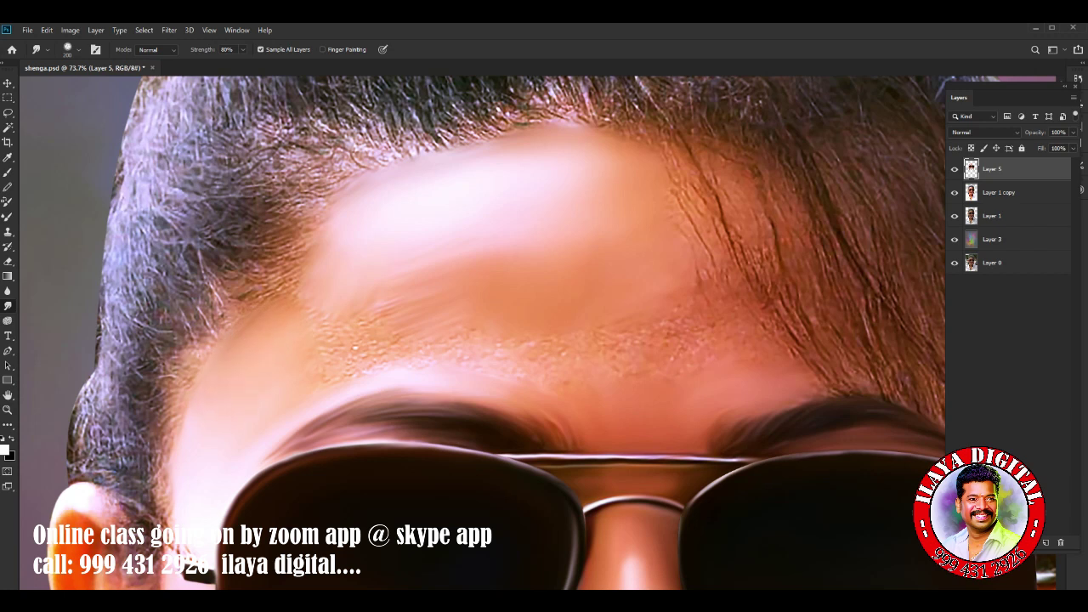
left_click_drag(321, 335, 349, 374)
left_click_drag(285, 306, 299, 243)
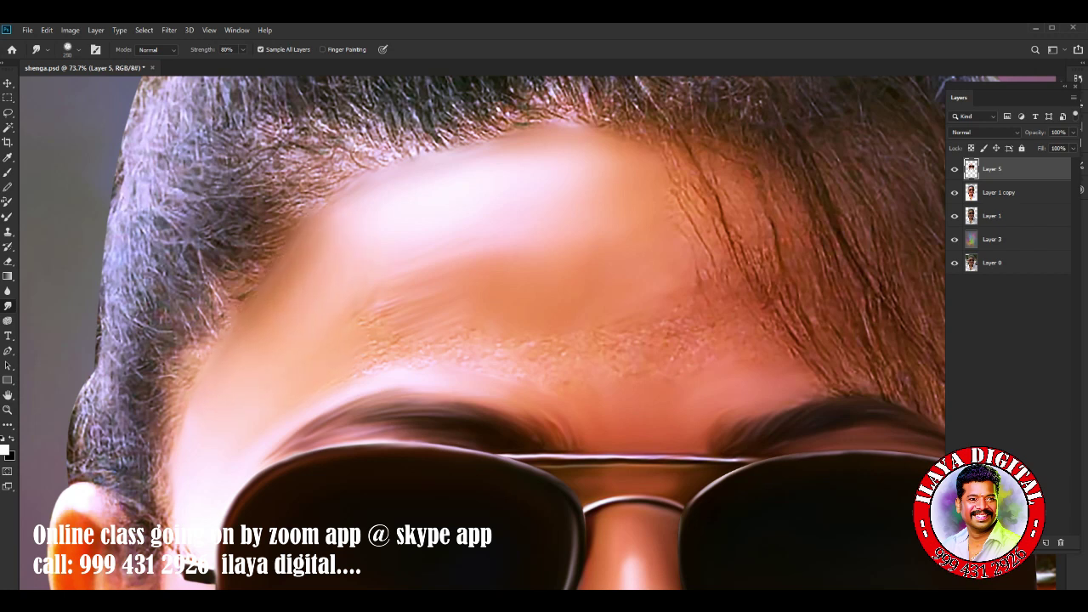
left_click_drag(374, 222, 316, 212)
left_click_drag(255, 349, 225, 387)
left_click_drag(374, 313, 416, 305)
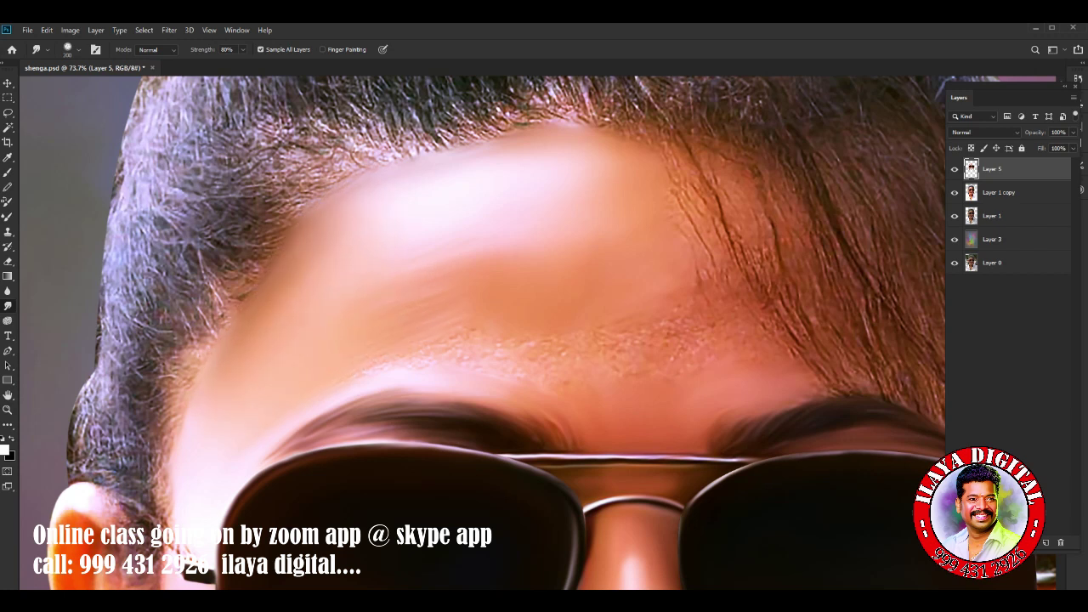
mouse_move(557, 381)
left_mouse_down()
mouse_move(523, 345)
mouse_move(493, 352)
left_mouse_up()
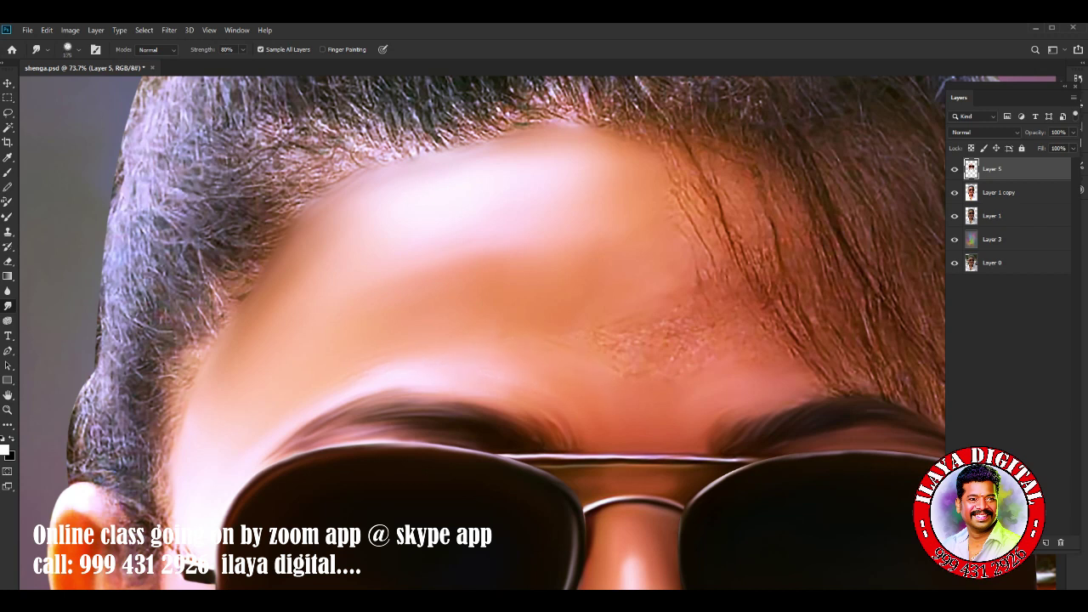
left_click_drag(714, 331, 672, 324)
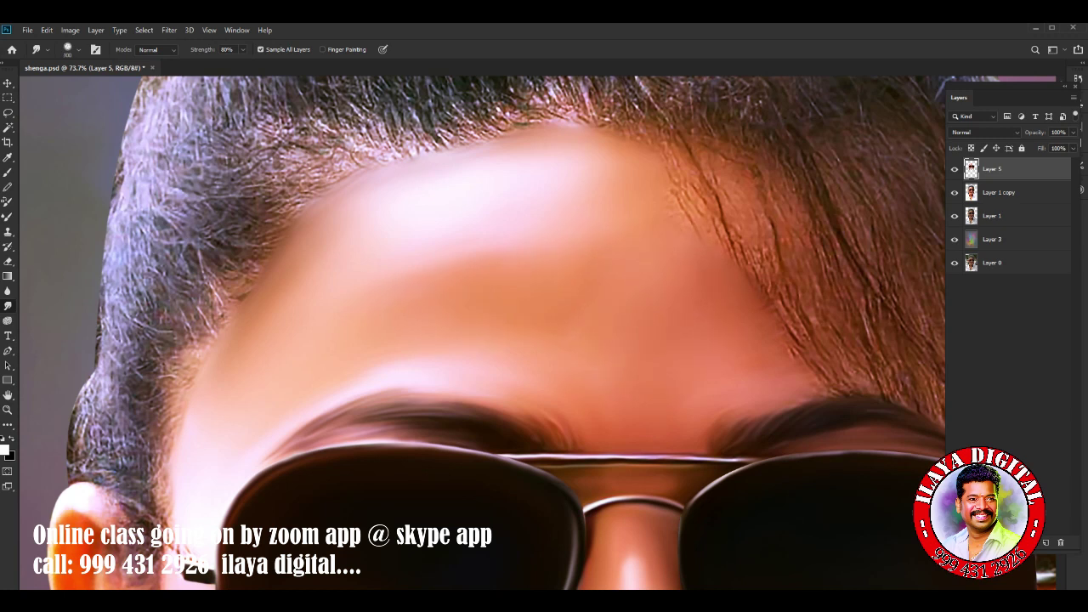
With a larger brush, smooth the left forehead along the hairline and the forehead centre.
key("bracketright")
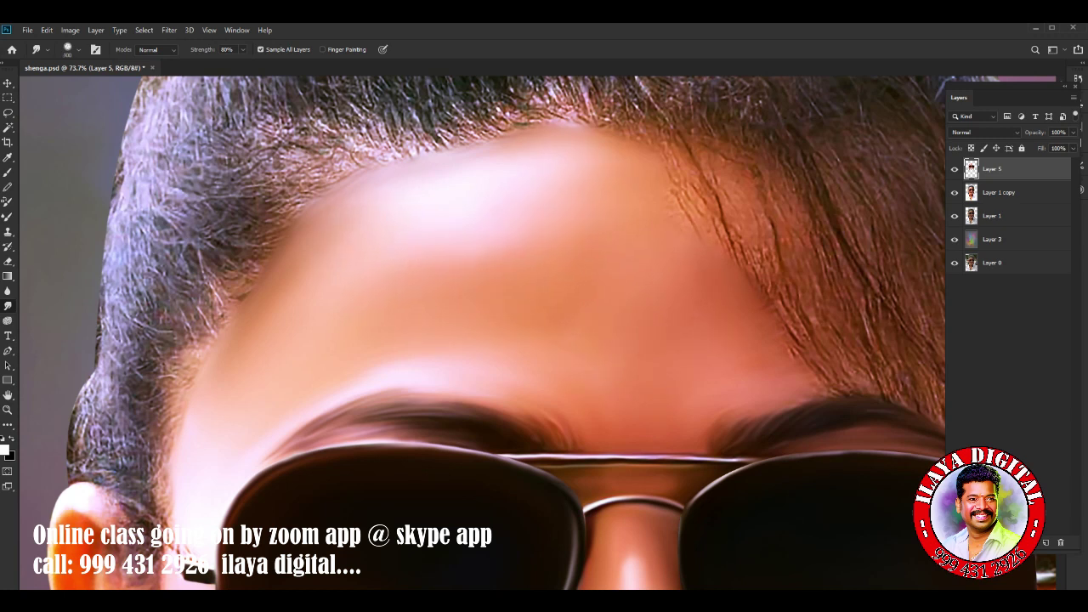
mouse_move(319, 187)
left_mouse_down()
mouse_move(366, 162)
mouse_move(502, 127)
left_mouse_up()
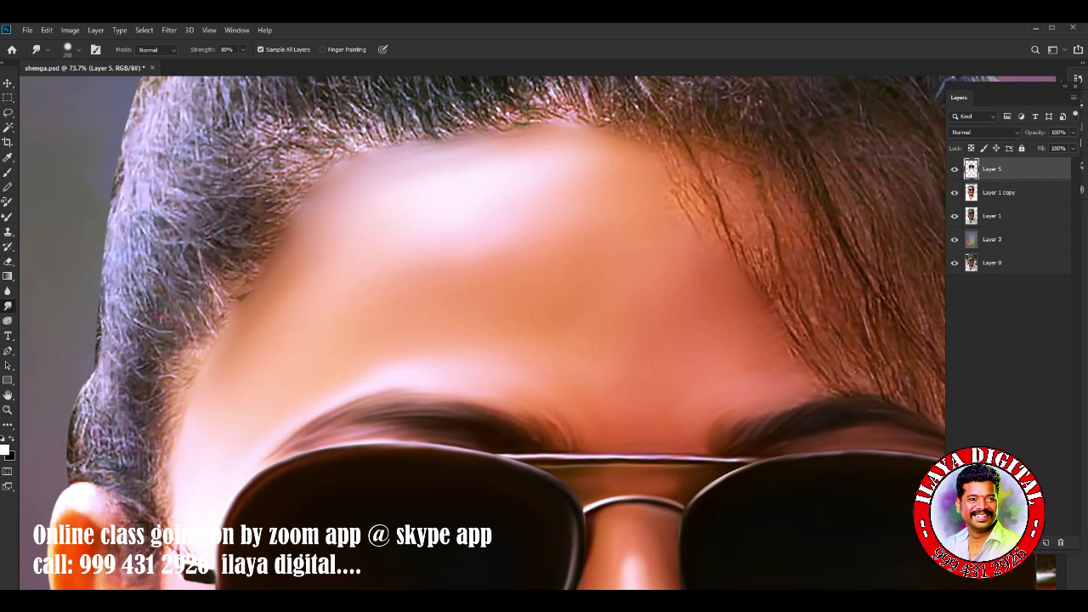
key("bracketleft")
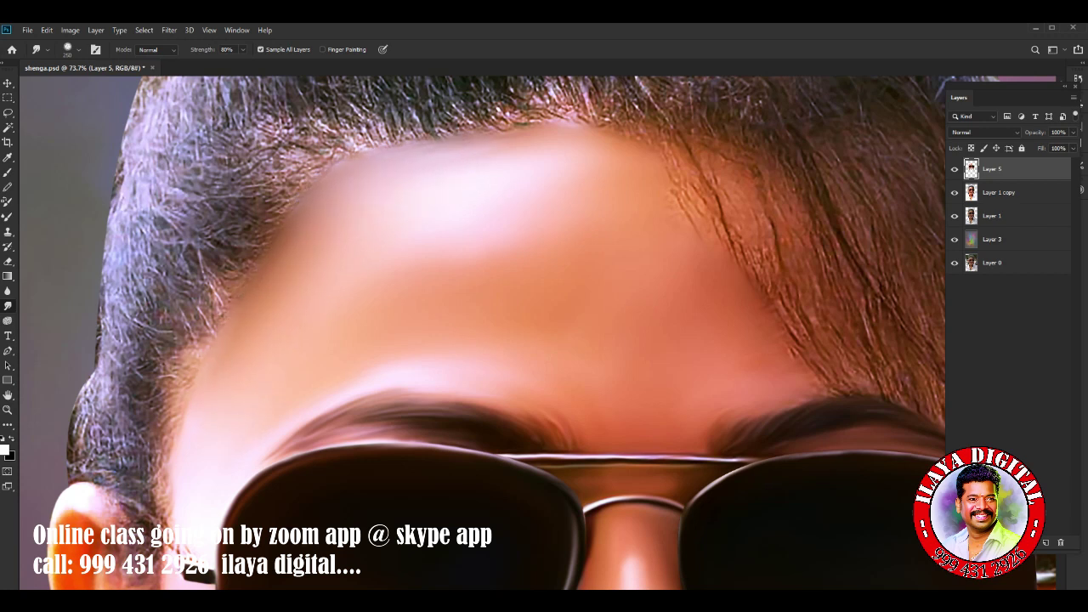
key("bracketright")
left_click_drag(488, 238, 531, 178)
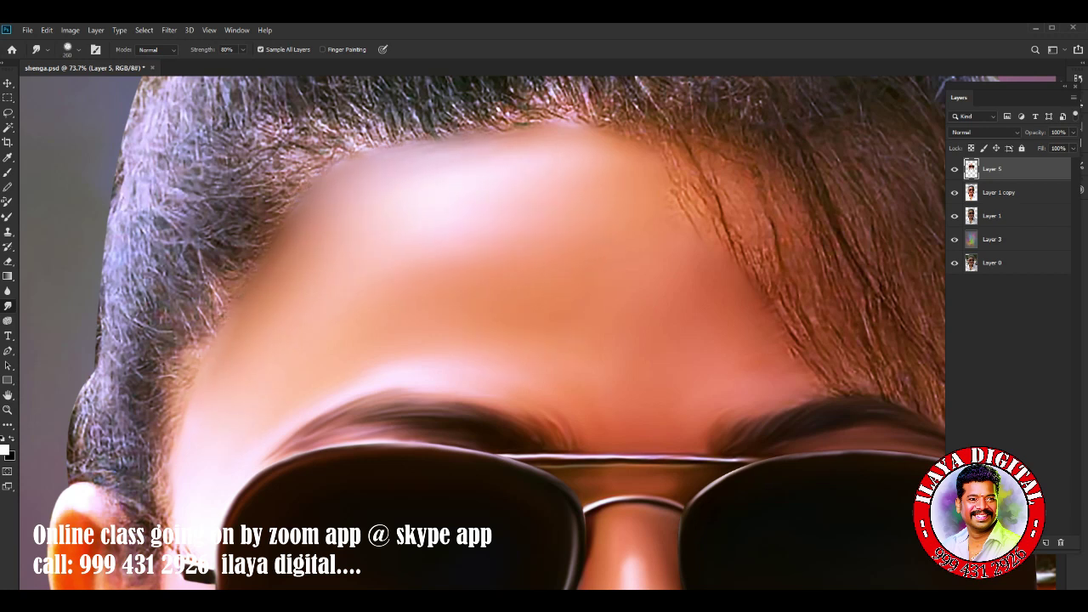
Blend the right forehead hairline into the hair edge and reshape the forehead highlight.
mouse_move(671, 145)
left_mouse_down()
mouse_move(697, 213)
mouse_move(739, 246)
left_mouse_up()
mouse_move(595, 136)
left_mouse_down()
mouse_move(714, 204)
mouse_move(808, 340)
left_mouse_up()
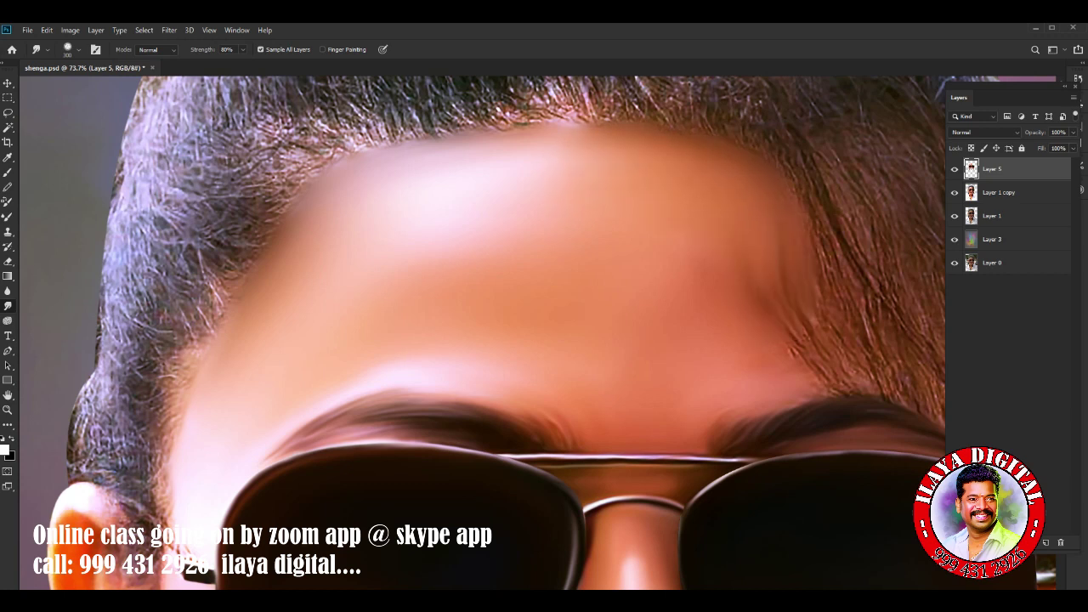
left_click_drag(723, 221, 773, 280)
mouse_move(748, 238)
left_mouse_down()
mouse_move(807, 357)
mouse_move(850, 387)
left_mouse_up()
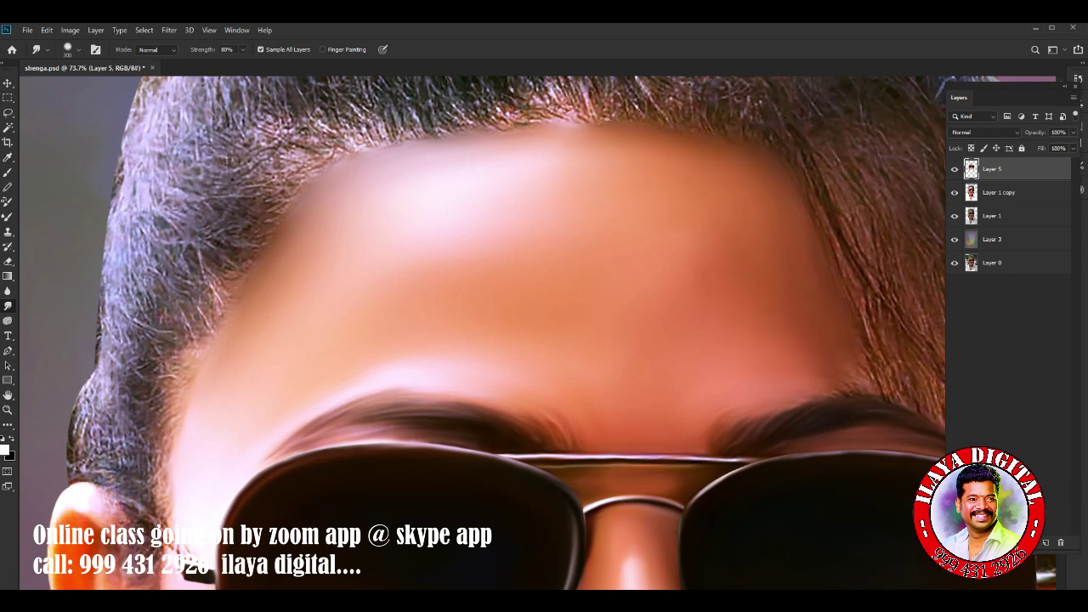
left_click_drag(799, 349, 825, 378)
left_click_drag(561, 230, 468, 161)
left_click_drag(510, 221, 472, 179)
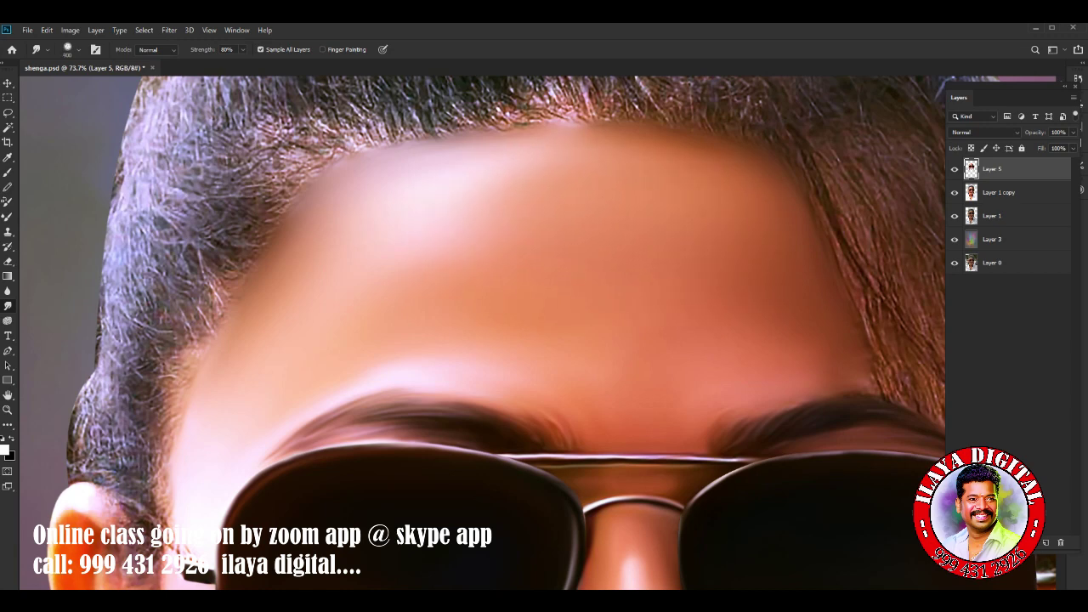
left_click_drag(561, 238, 519, 222)
Fit the portrait on screen and smudge the hair strands falling beside the right forehead.
key("ctrl+0")
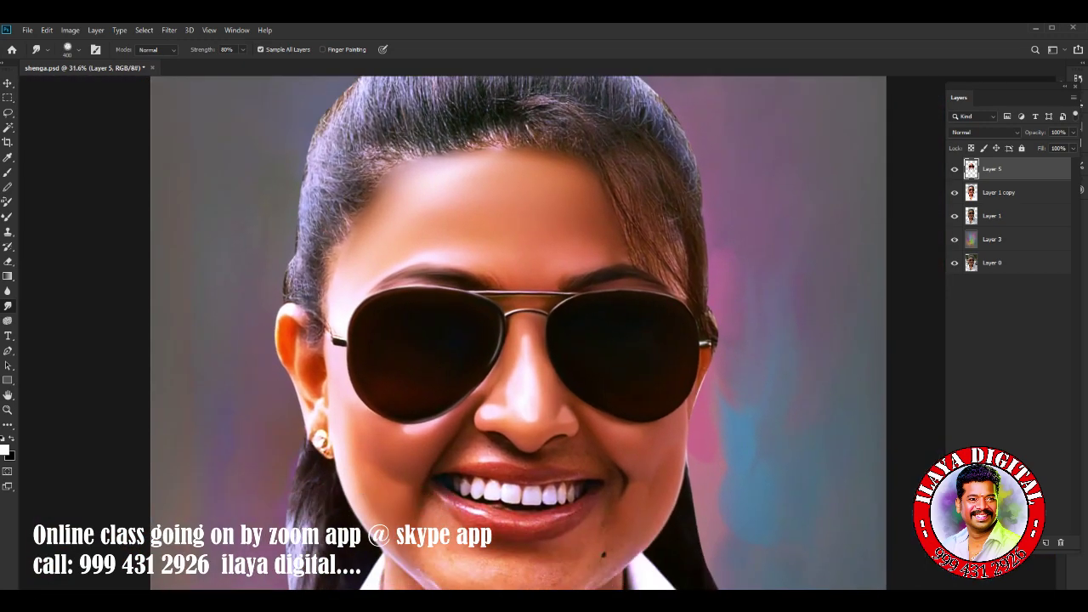
scroll(693, 252, "up", 5)
scroll(694, 252, "down", 2)
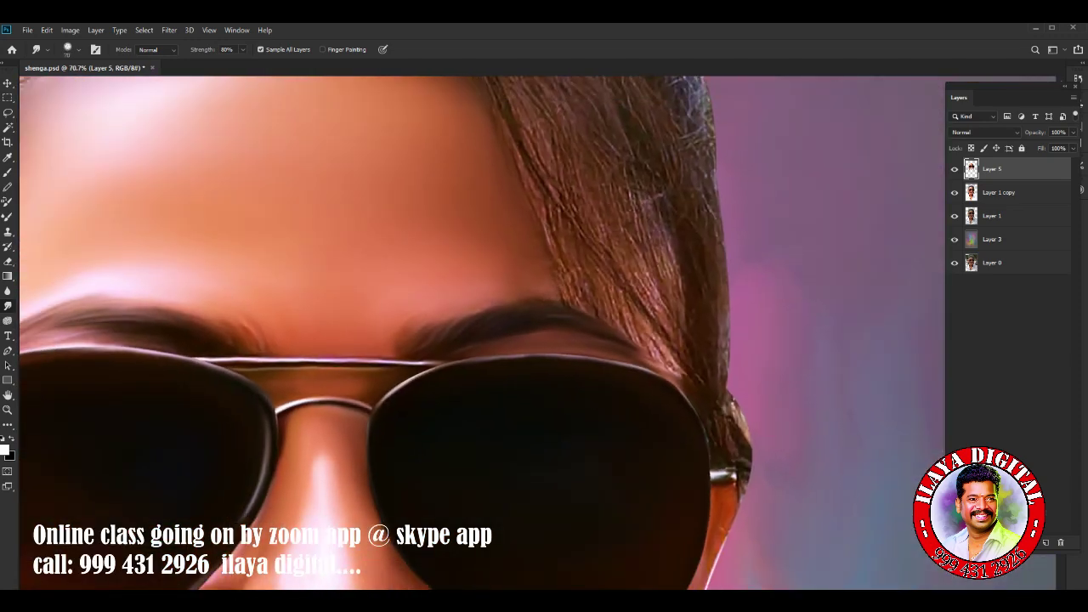
left_click_drag(684, 312, 633, 212)
left_click_drag(661, 272, 612, 143)
left_click_drag(612, 255, 595, 226)
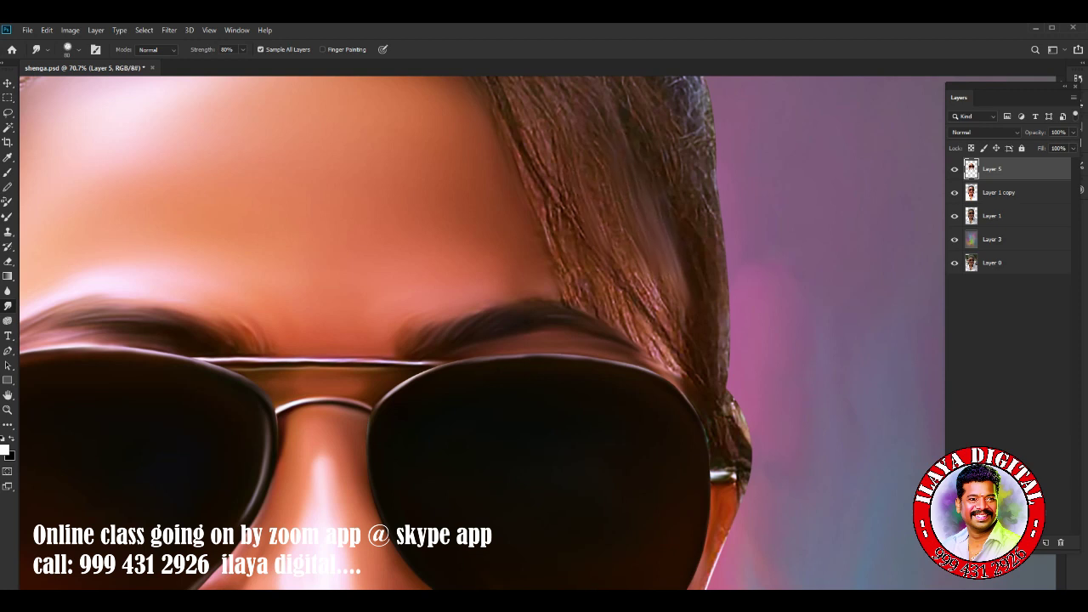
left_click_drag(663, 298, 616, 248)
left_click_drag(690, 378, 646, 277)
left_click_drag(563, 227, 550, 204)
mouse_move(663, 340)
left_mouse_down()
mouse_move(621, 282)
mouse_move(643, 300)
left_mouse_up()
left_click_drag(574, 298, 548, 213)
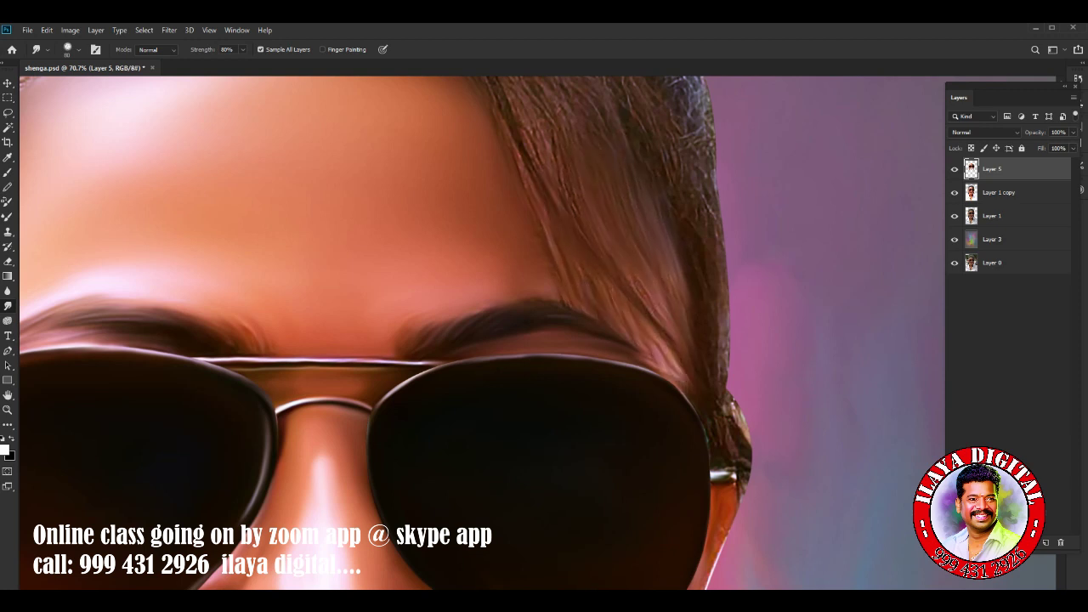
Zoom out to the hairline and switch to a smaller Eraser brush.
key("ctrl+minus")
key("ctrl+minus")
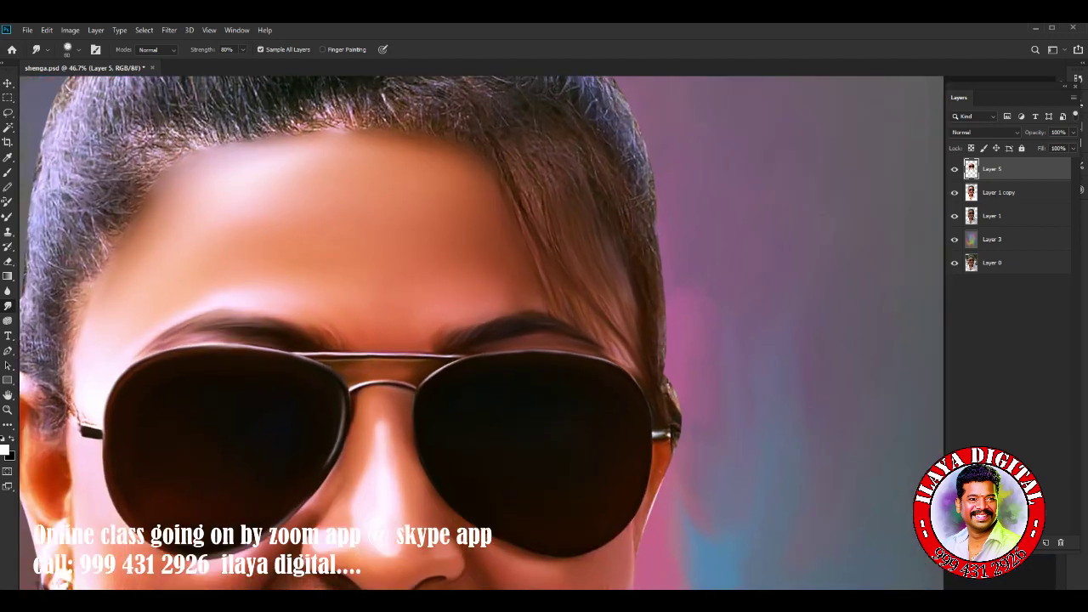
key("ctrl+plus")
key("ctrl+minus")
key("e")
scroll(544, 331, "down", 2)
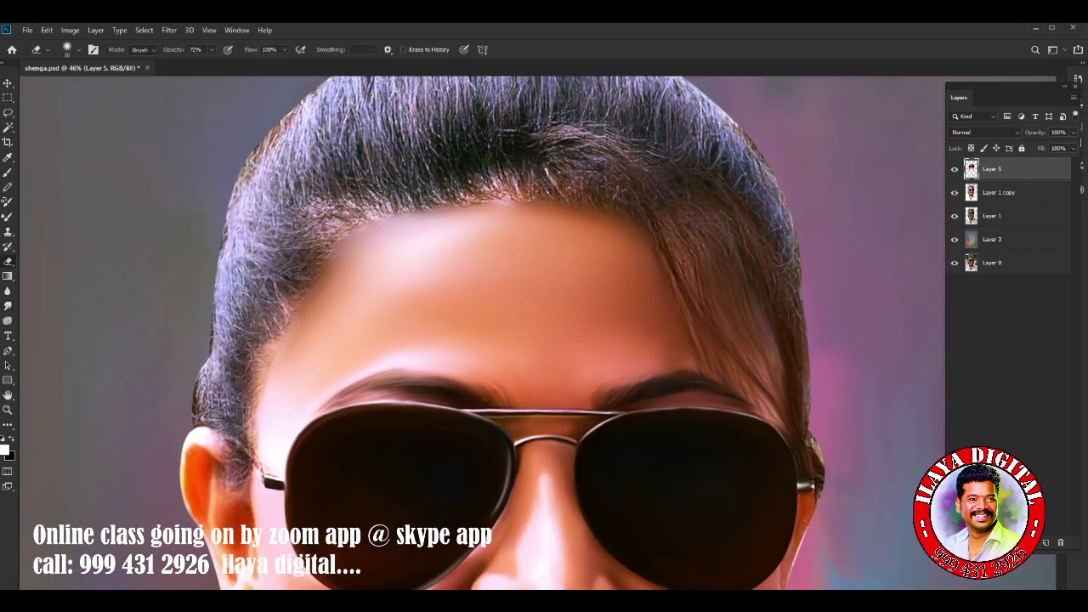
key("bracketleft")
key("bracketleft")
key("bracketleft")
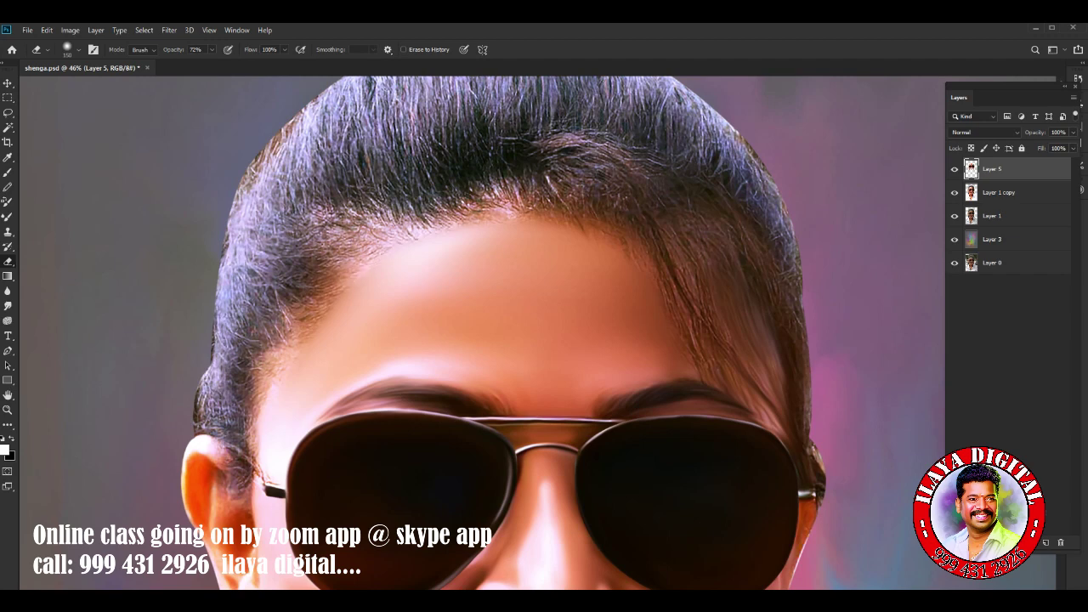
scroll(808, 281, "up", 3)
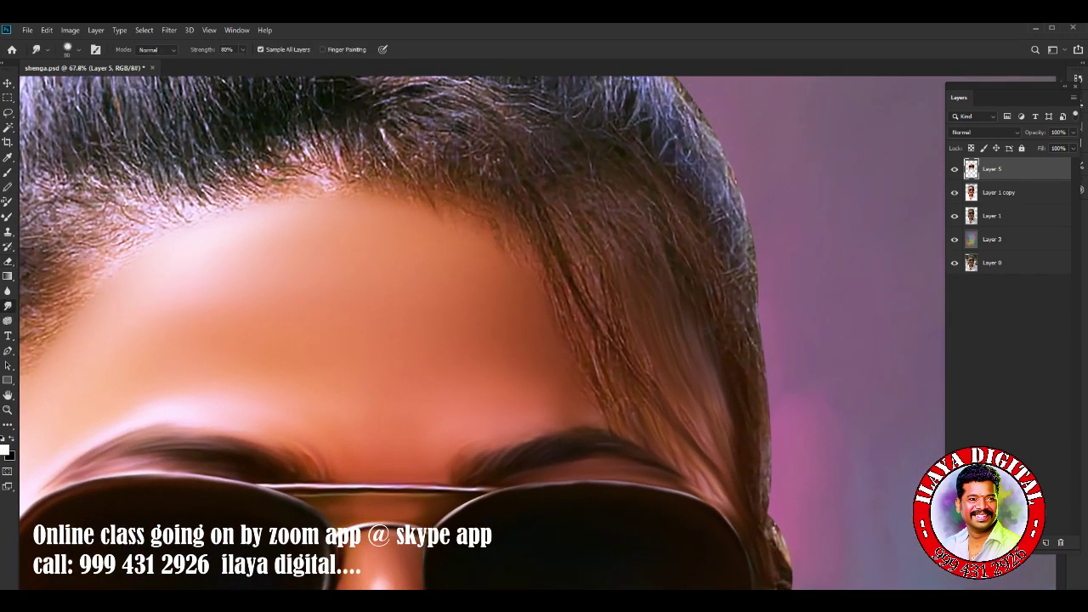
Smear the hair strands along the forehead's right side and nearby forehead skin smoother.
left_click_drag(586, 222, 625, 189)
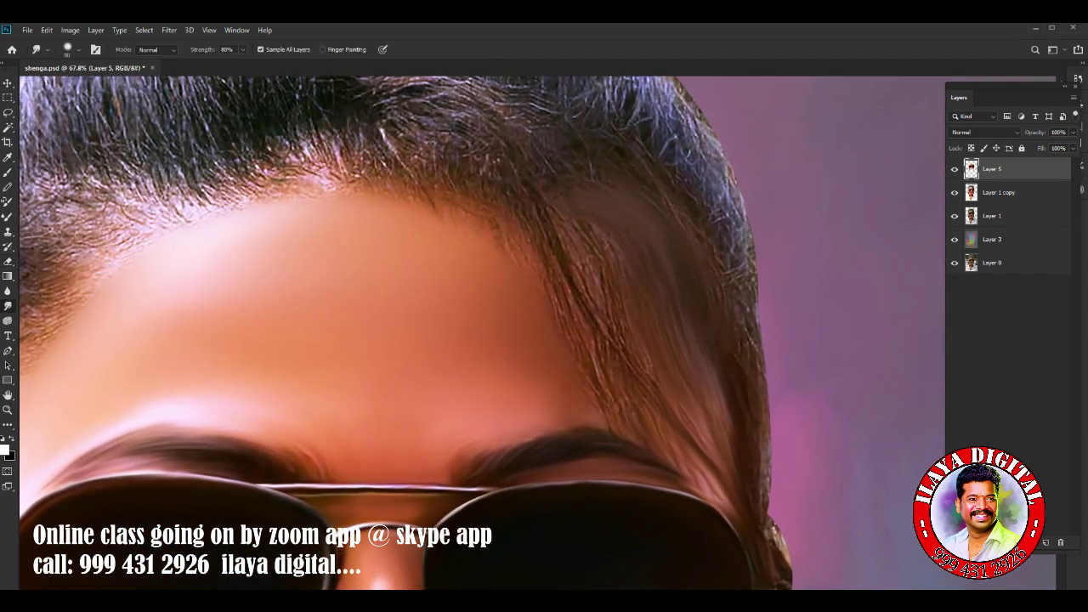
left_click_drag(578, 272, 624, 357)
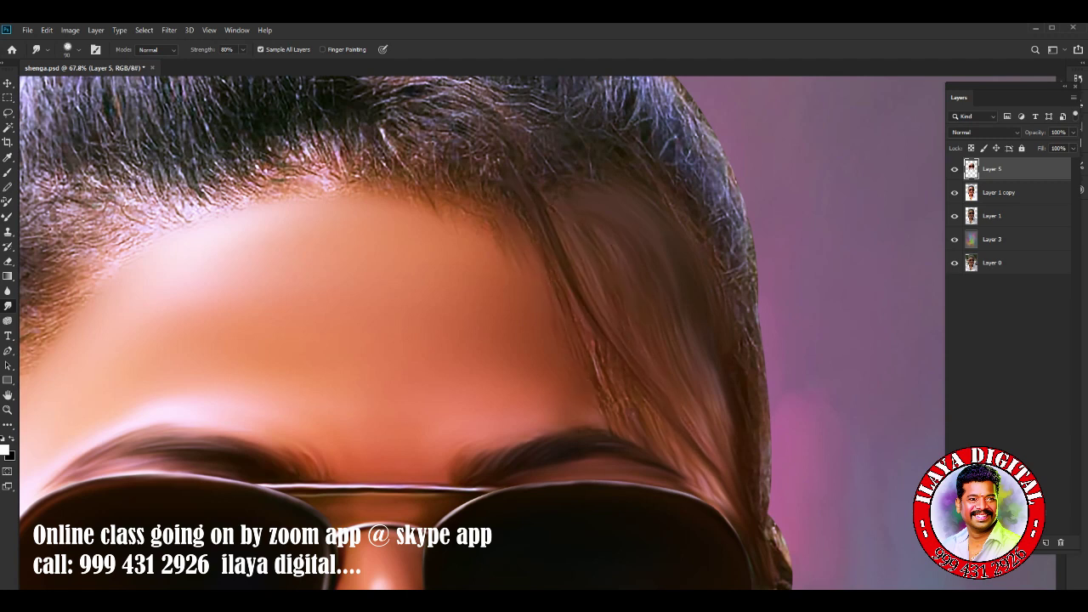
left_click_drag(593, 346, 637, 420)
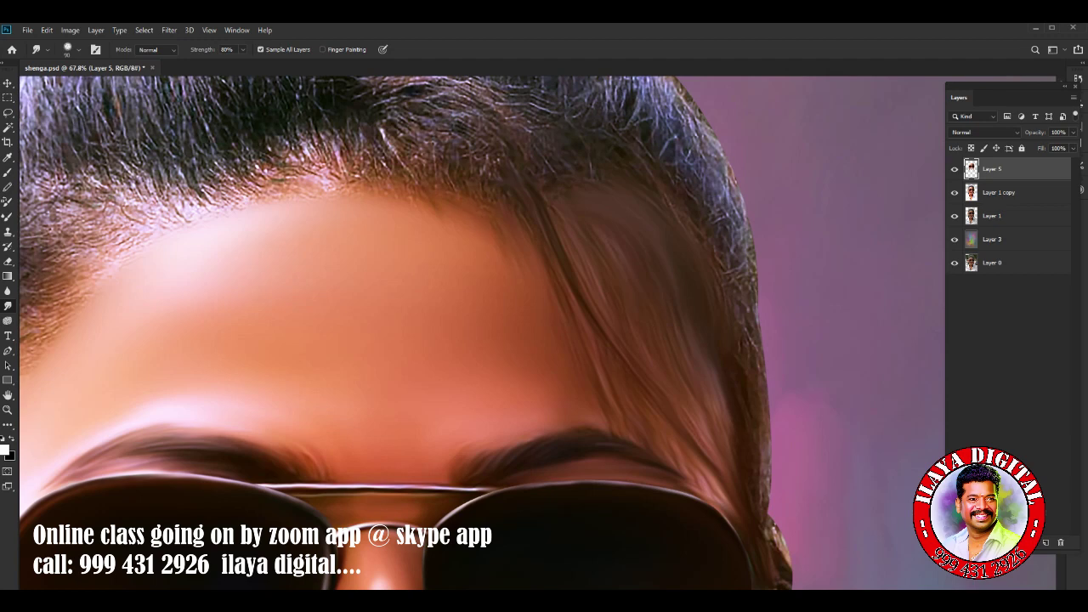
left_click_drag(429, 213, 493, 262)
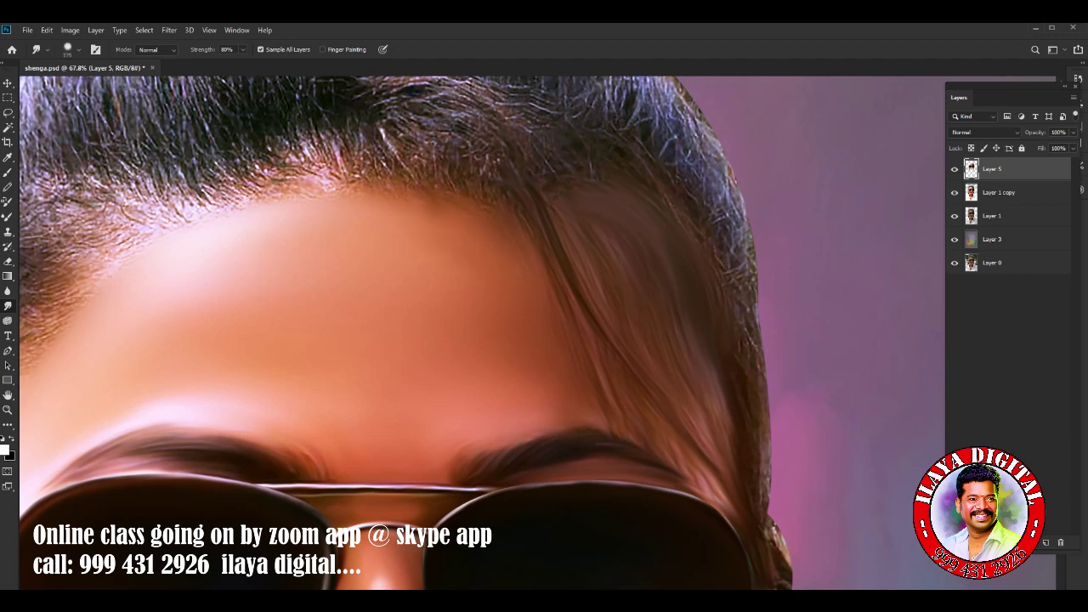
Undo and redo to restore the face selection with the hair smoothing reapplied.
scroll(475, 331, "down", 3)
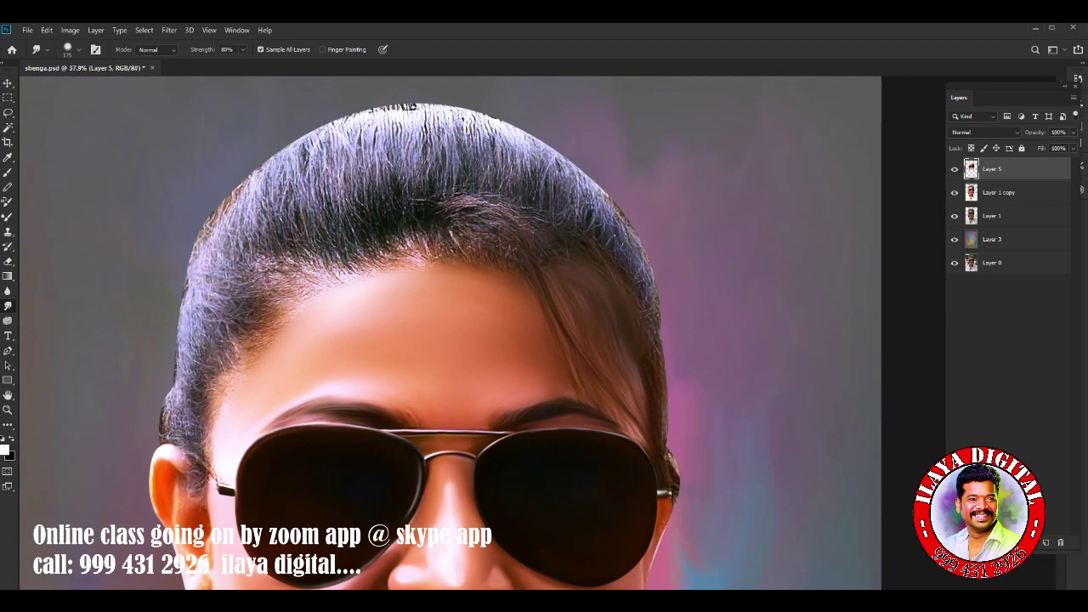
scroll(340, 357, "up", 3)
scroll(472, 332, "up", 3)
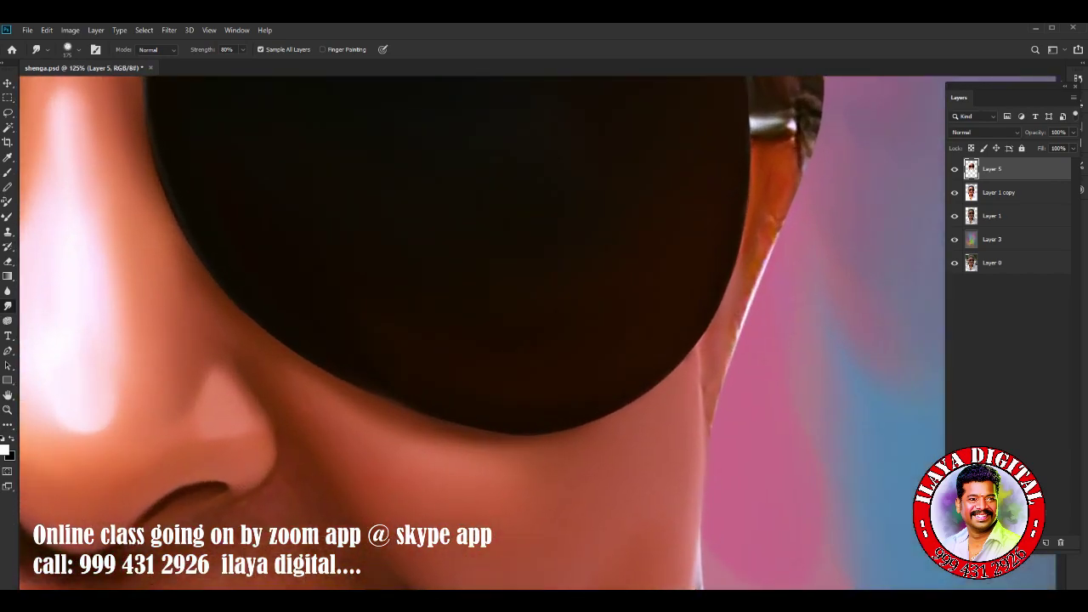
key("ctrl+shift+d")
key("ctrl+z")
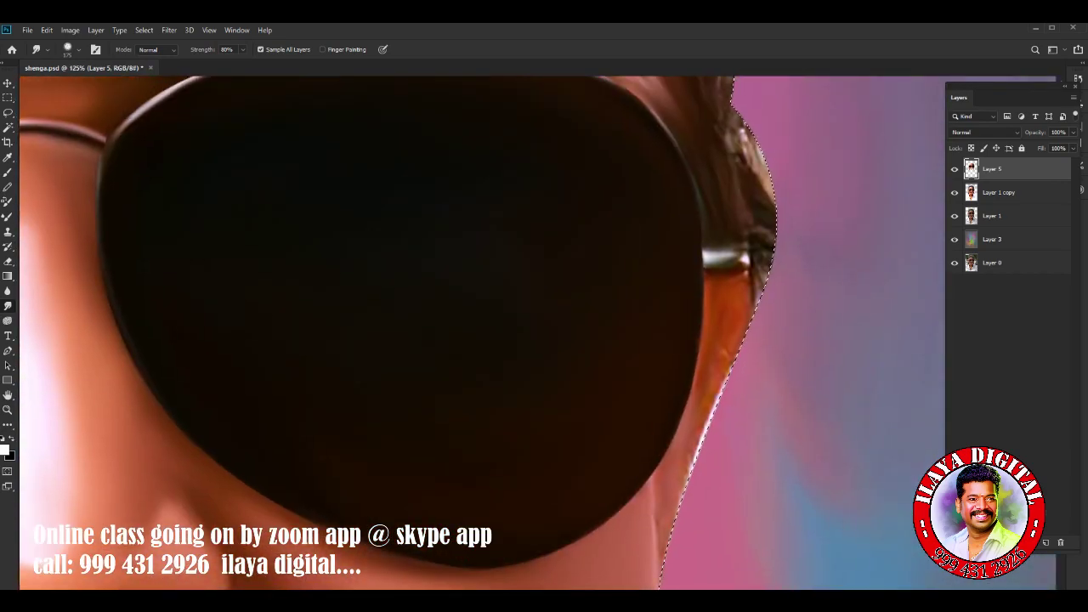
key("ctrl+shift+z")
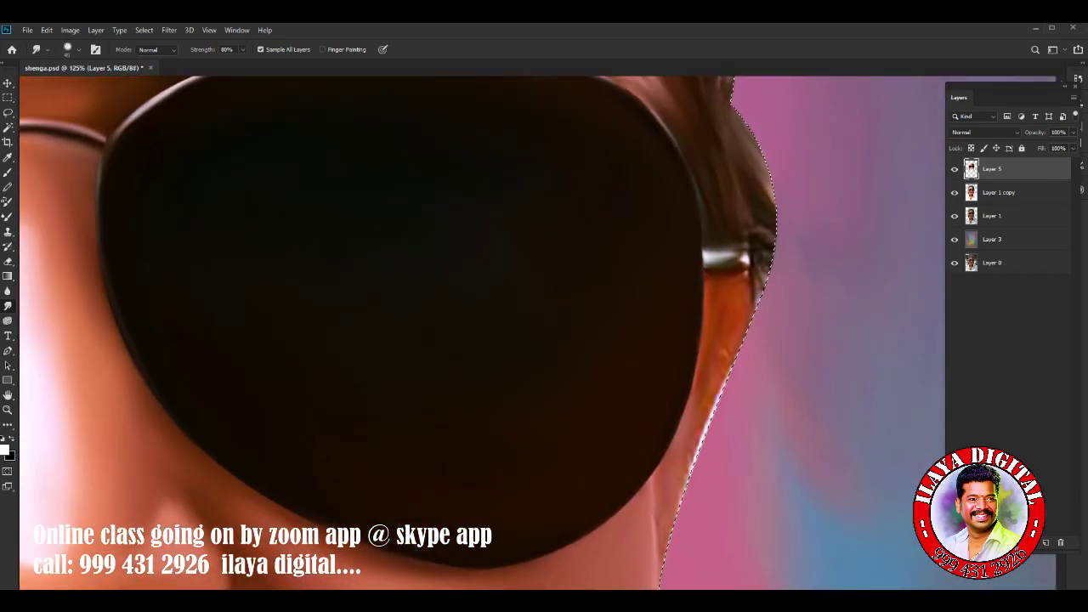
Smooth the hair and temple skin along the face's right edge beside the right lens.
left_click_drag(769, 204, 748, 281)
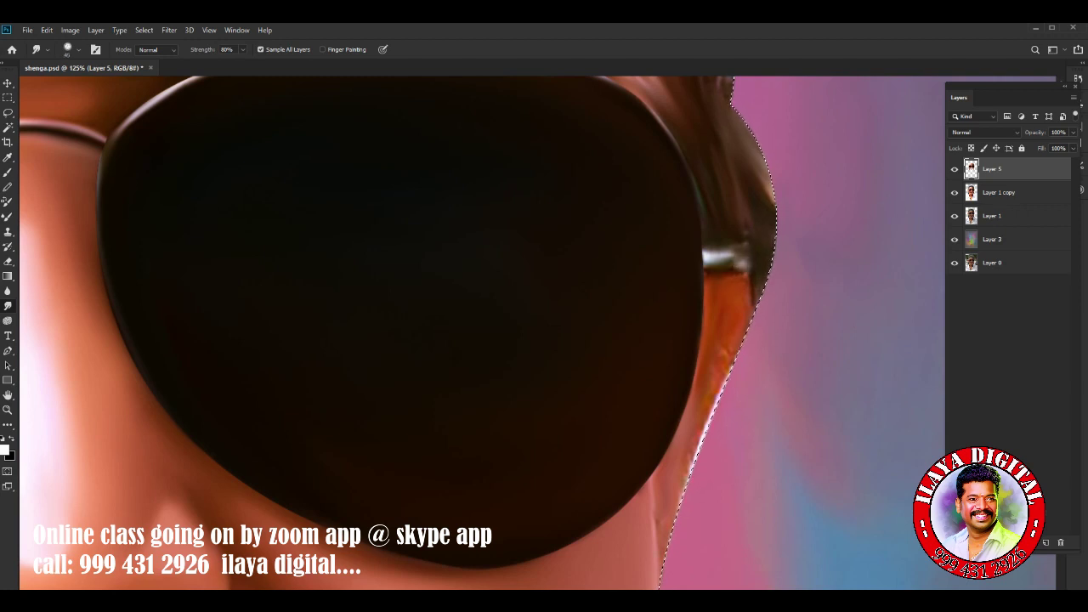
left_click_drag(753, 289, 773, 221)
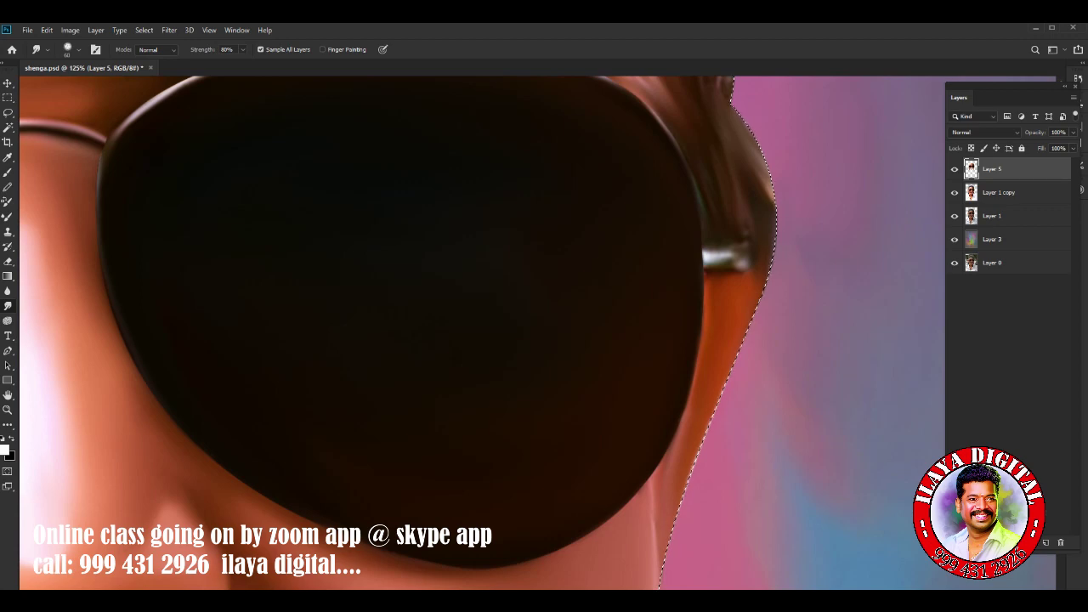
left_click_drag(476, 476, 680, 161)
mouse_move(425, 510)
left_mouse_down()
mouse_move(425, 304)
mouse_move(810, 85)
mouse_move(901, 80)
left_mouse_up()
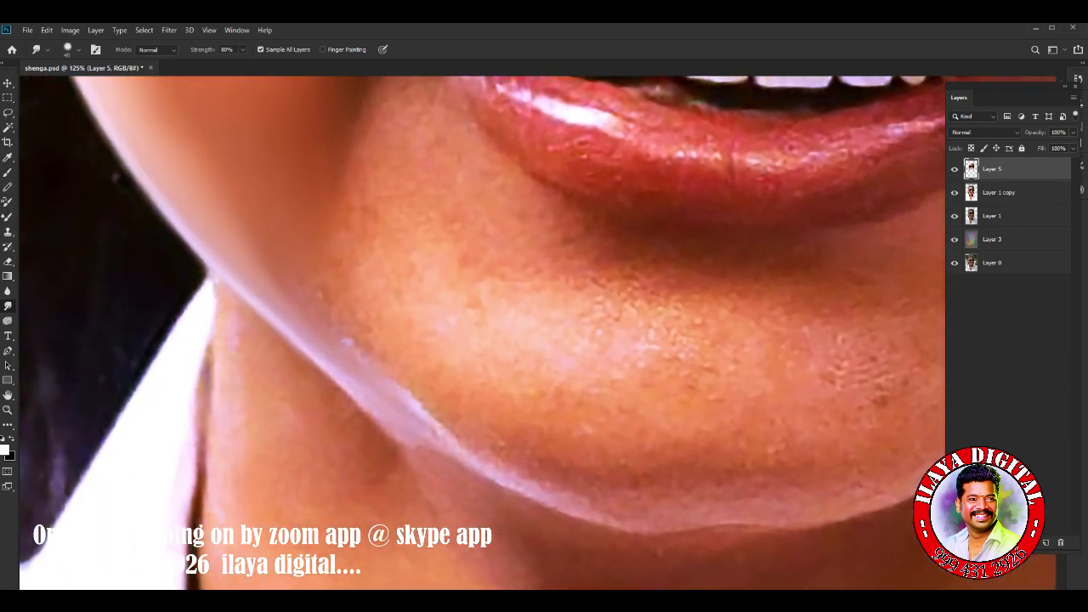
Blend the pale jawline highlight and the textured skin above it.
mouse_move(408, 400)
left_mouse_down()
mouse_move(612, 510)
mouse_move(671, 522)
left_mouse_up()
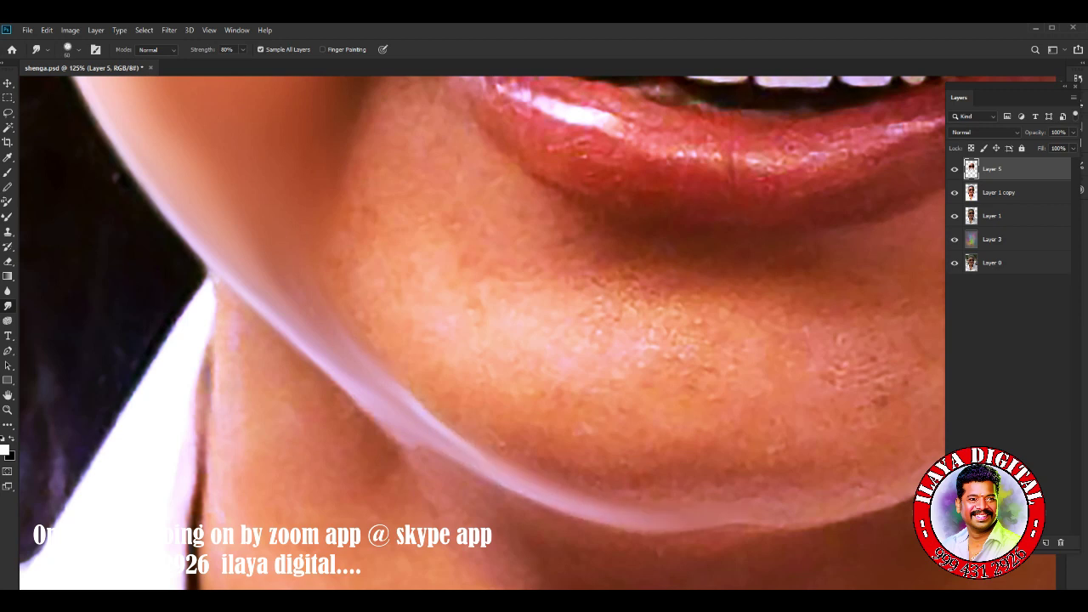
left_click_drag(425, 446, 714, 527)
mouse_move(472, 379)
left_mouse_down()
mouse_move(544, 433)
mouse_move(634, 476)
left_mouse_up()
mouse_move(633, 308)
left_mouse_down()
mouse_move(651, 373)
mouse_move(680, 387)
left_mouse_up()
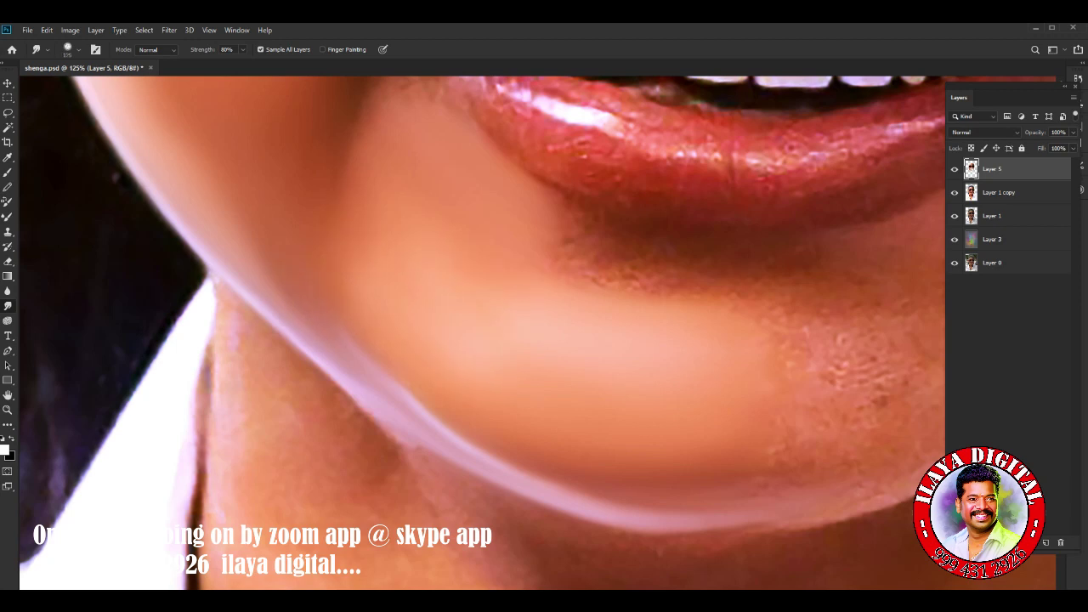
With a larger brush, soften the shadow under the lower lip and even the chin tone.
mouse_move(587, 209)
left_mouse_down()
mouse_move(571, 255)
mouse_move(633, 272)
left_mouse_up()
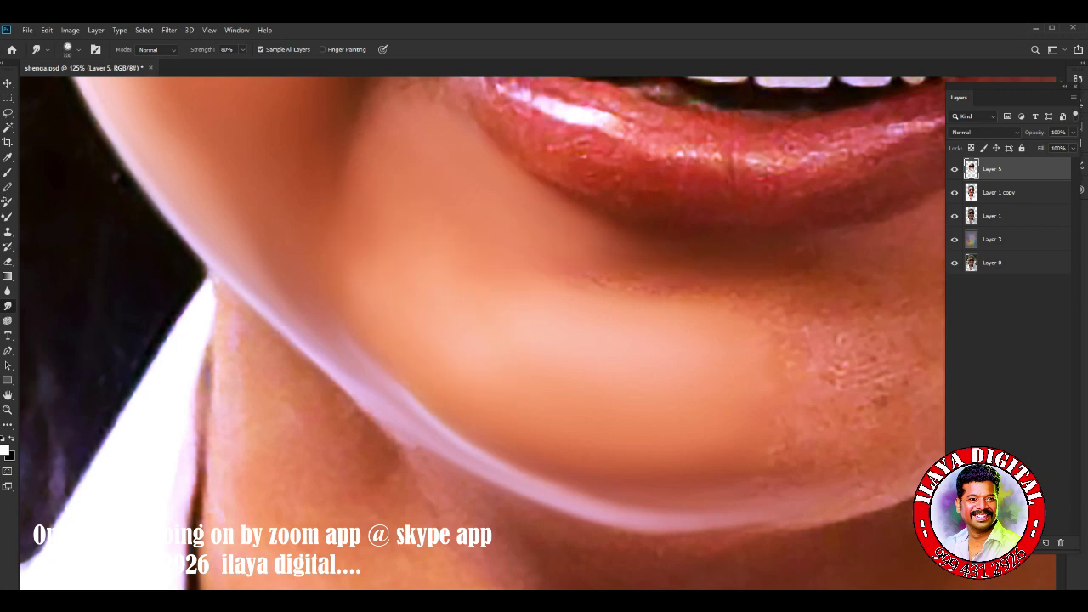
key("bracketright")
key("bracketright")
left_click_drag(553, 225, 629, 259)
left_click_drag(563, 242, 622, 253)
left_click_drag(735, 340, 795, 348)
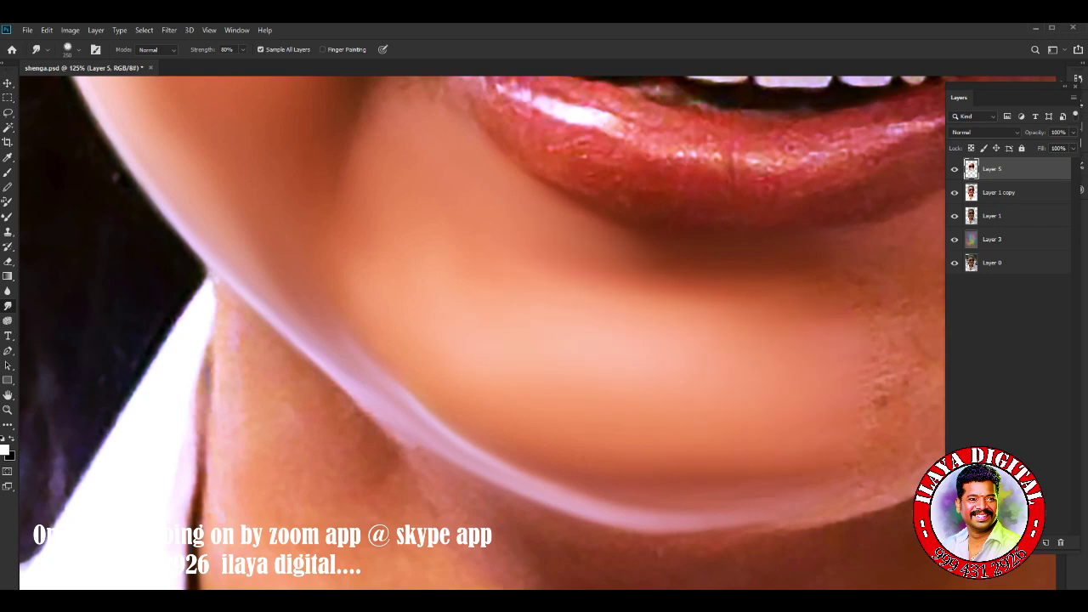
Zoom to the ear and smooth its outer left edge and top inner edge.
scroll(544, 332, "down", 5)
scroll(544, 331, "down", 2)
scroll(544, 255, "up", 2)
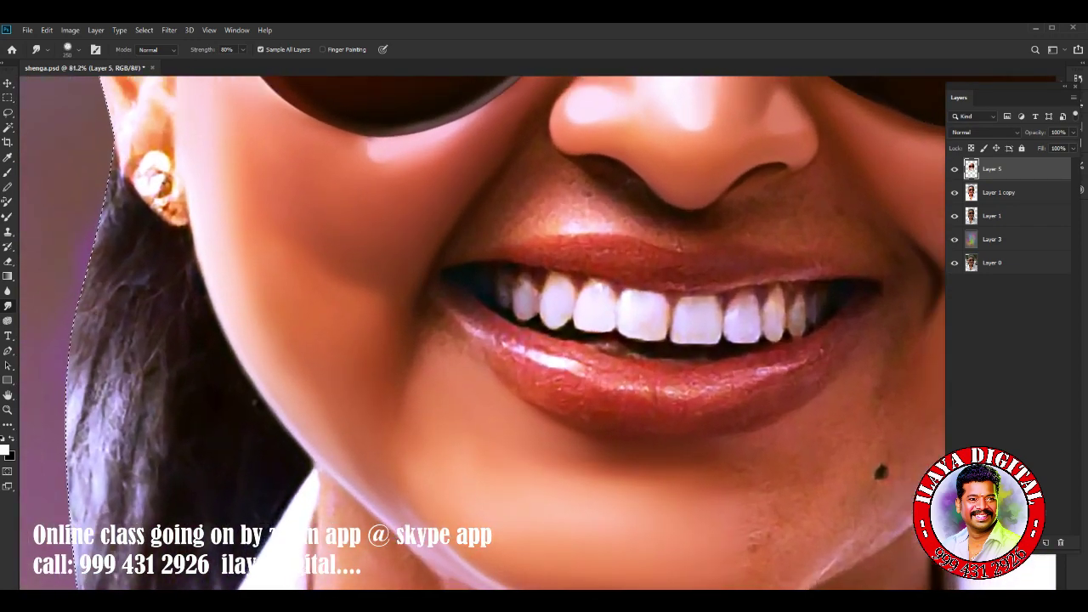
scroll(544, 255, "up", 3)
scroll(382, 255, "up", 1)
scroll(383, 255, "up", 2)
scroll(383, 255, "up", 2)
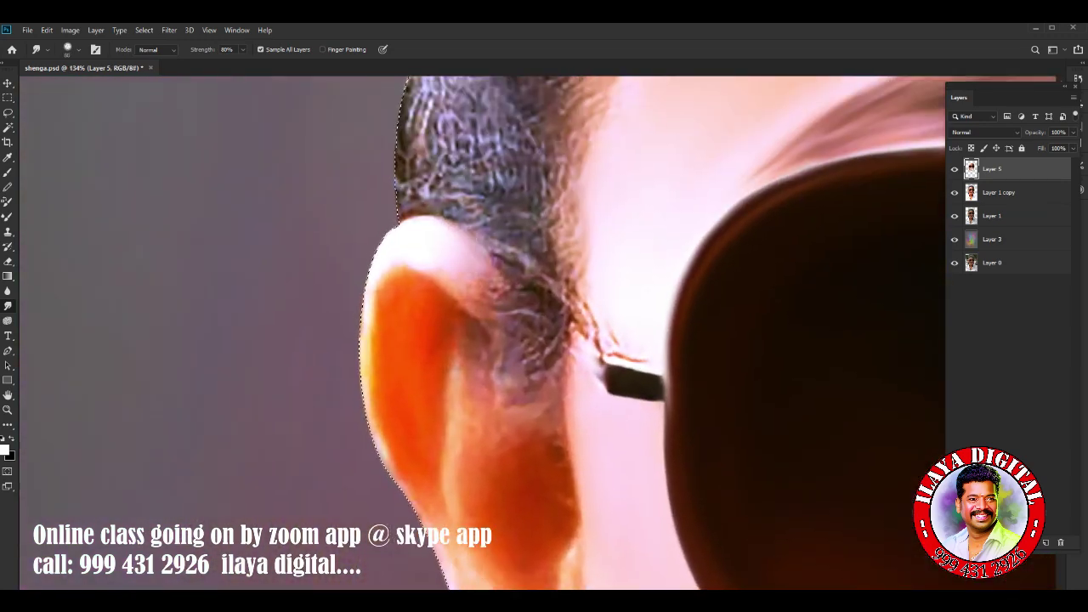
mouse_move(435, 227)
left_mouse_down()
mouse_move(390, 297)
mouse_move(441, 516)
left_mouse_up()
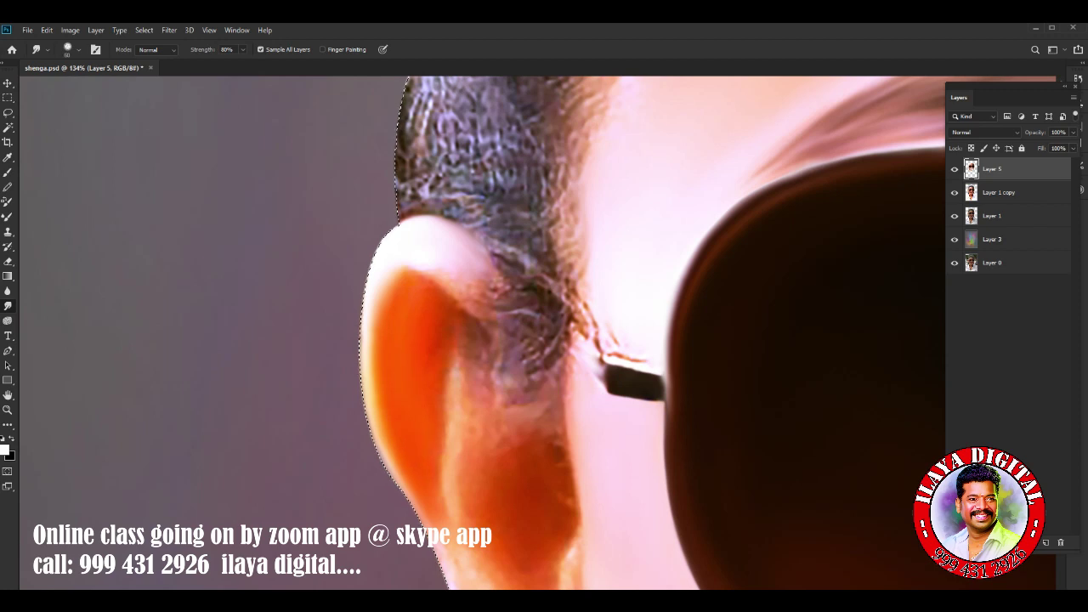
left_click_drag(442, 323, 441, 544)
left_click_drag(457, 328, 455, 522)
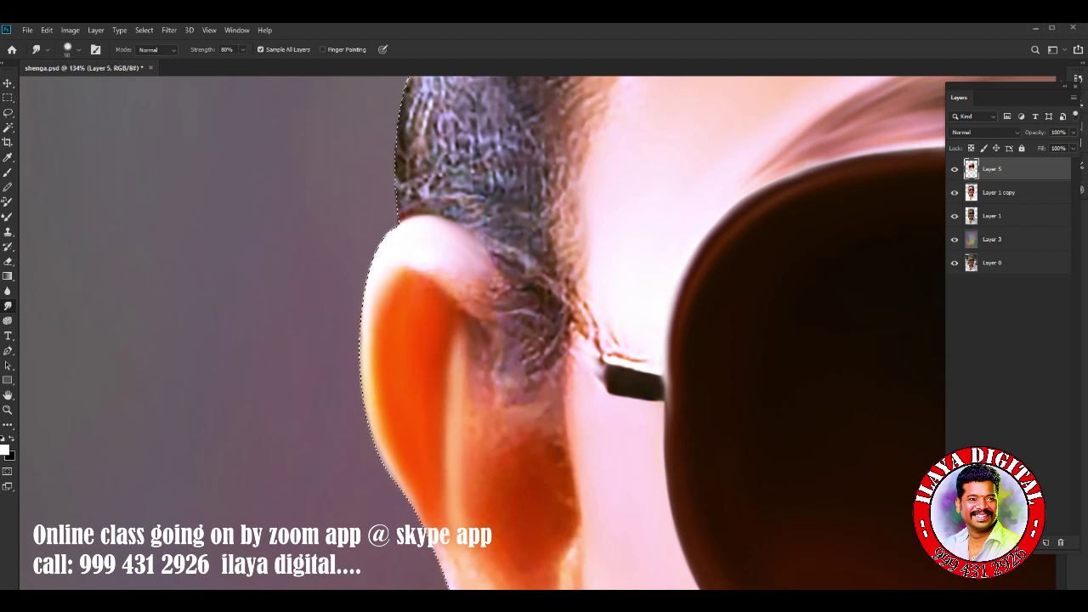
mouse_move(420, 273)
left_mouse_down()
mouse_move(514, 332)
mouse_move(527, 367)
mouse_move(512, 383)
left_mouse_up()
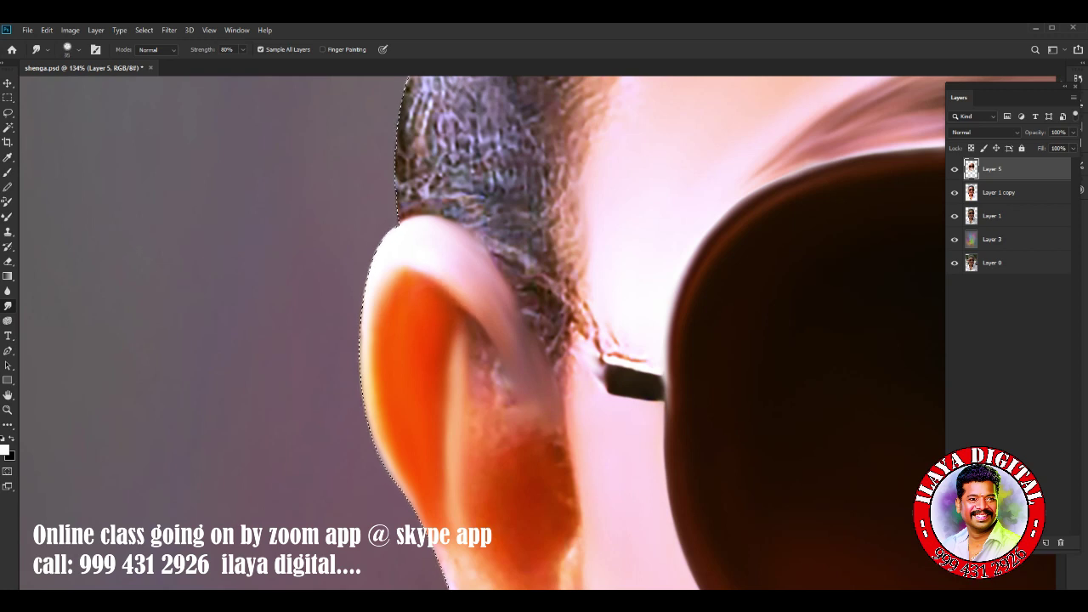
Blend the orange at the top of the inner ear and the fold by the glasses arm.
left_click_drag(427, 280, 407, 268)
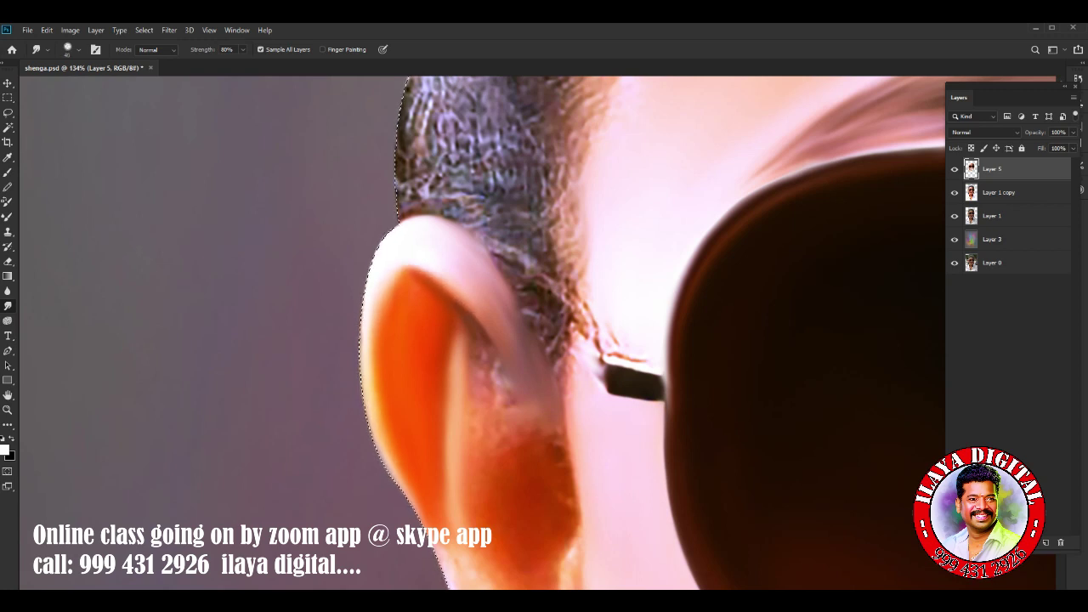
mouse_move(494, 293)
left_mouse_down()
mouse_move(506, 335)
mouse_move(500, 389)
left_mouse_up()
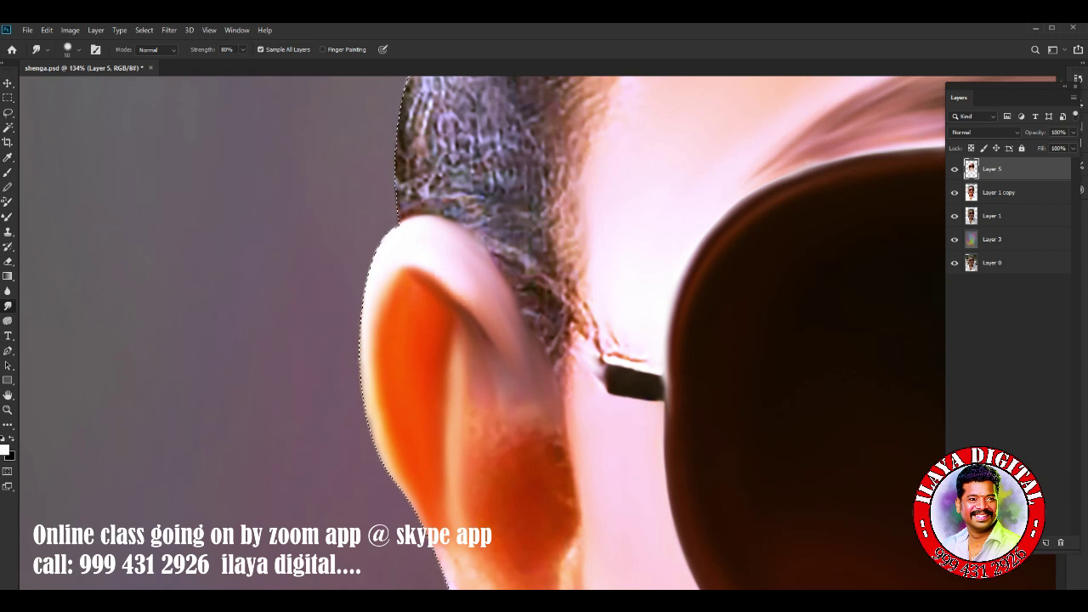
left_click_drag(438, 267, 472, 298)
left_click_drag(582, 284, 565, 438)
left_click_drag(476, 382, 412, 187)
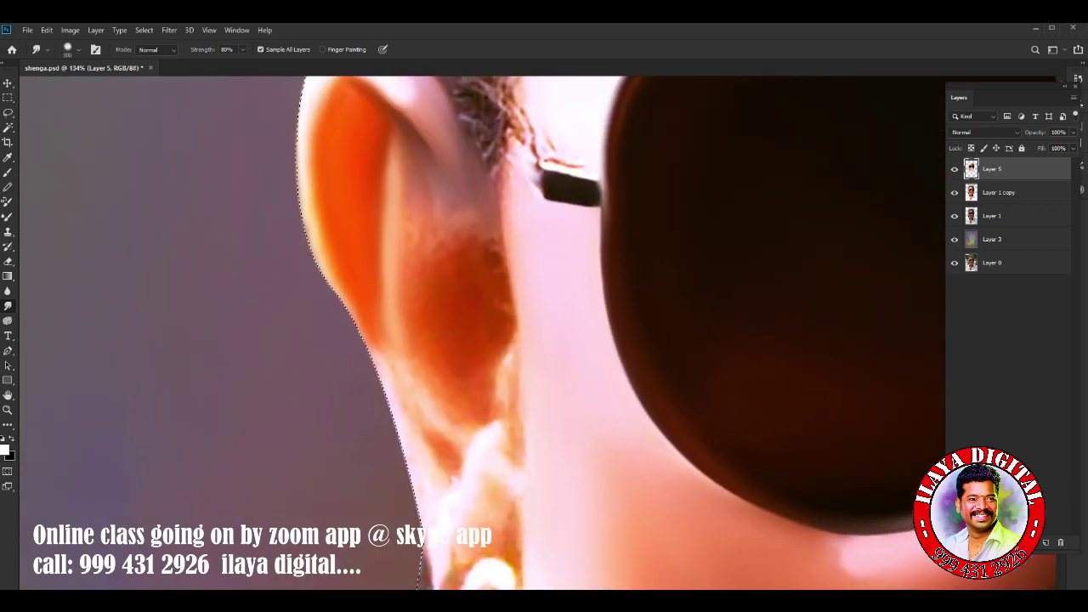
Smear away the dark patch in the inner fold and smooth the lower inner ear.
left_click_drag(464, 223, 468, 263)
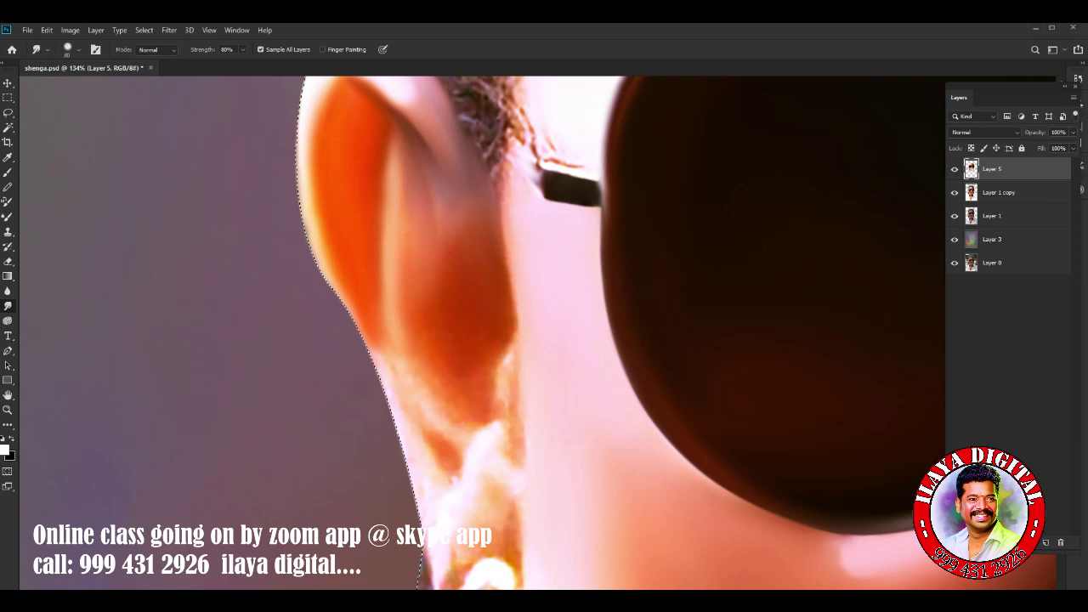
left_click_drag(468, 361, 497, 395)
mouse_move(510, 357)
left_mouse_down()
mouse_move(503, 399)
mouse_move(510, 319)
left_mouse_up()
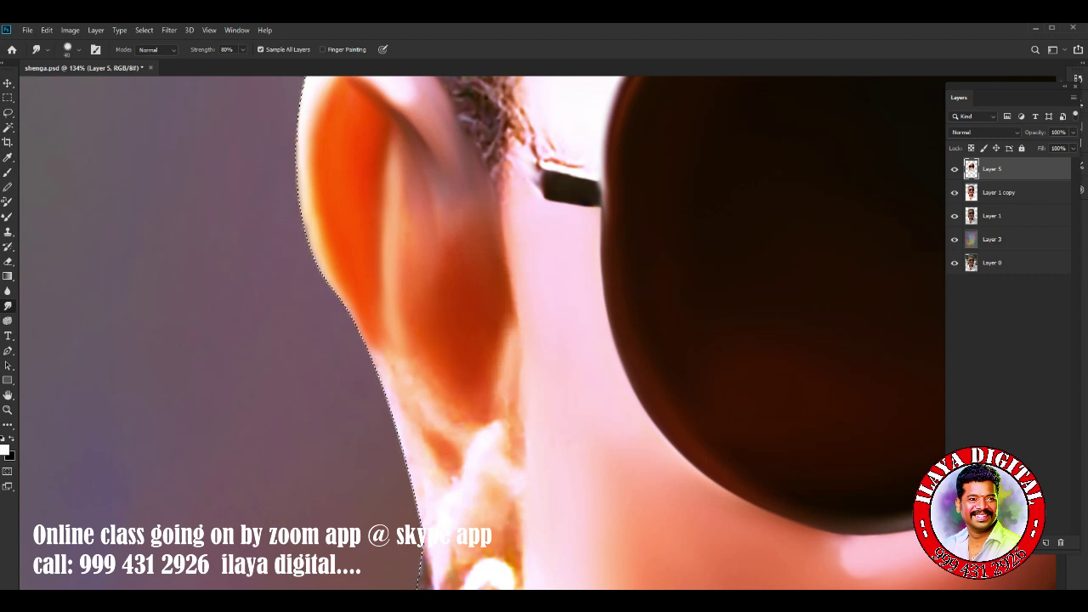
left_click_drag(506, 403, 502, 435)
left_click_drag(459, 493, 446, 446)
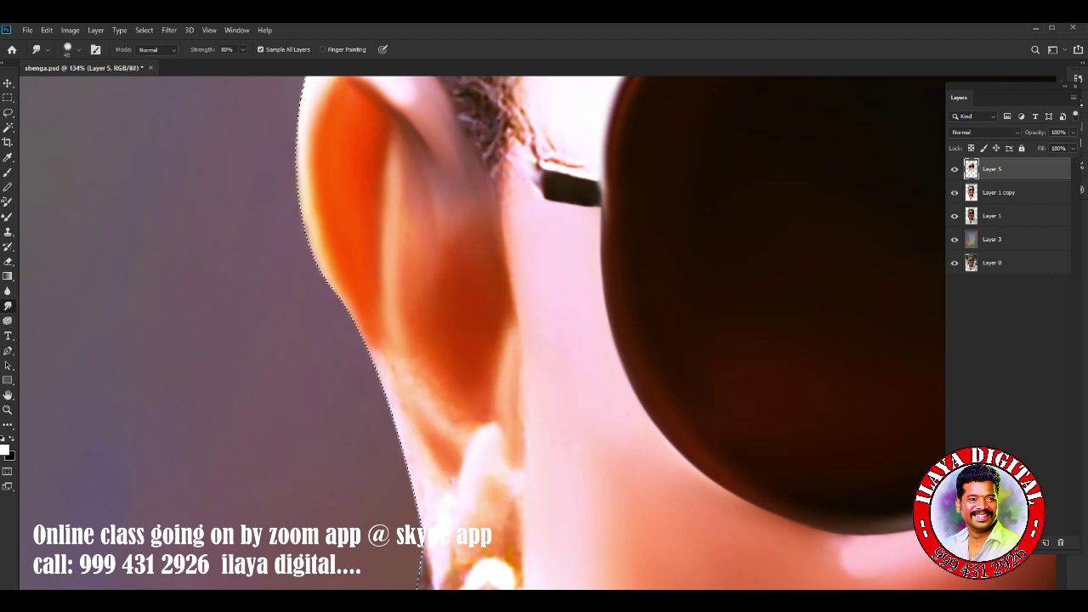
left_click_drag(421, 406, 446, 450)
mouse_move(398, 327)
left_mouse_down()
mouse_move(406, 399)
mouse_move(469, 436)
left_mouse_up()
left_click_drag(476, 391, 468, 425)
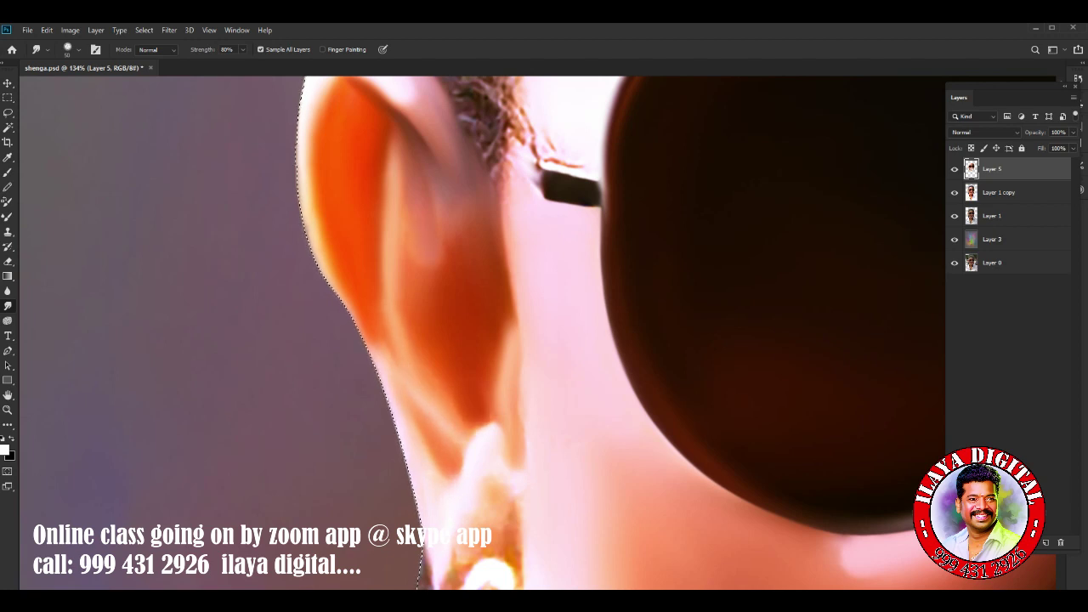
Blend the lobe skin and smear the earring's bright edge and dark brown centre smooth.
scroll(586, 332, "down", 5)
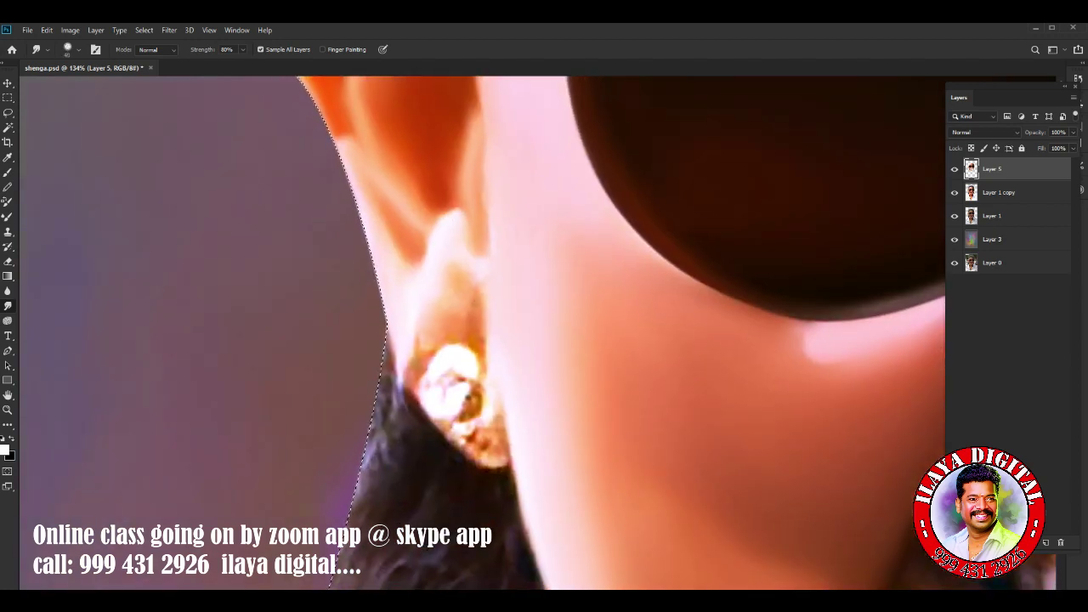
left_click_drag(472, 270, 421, 349)
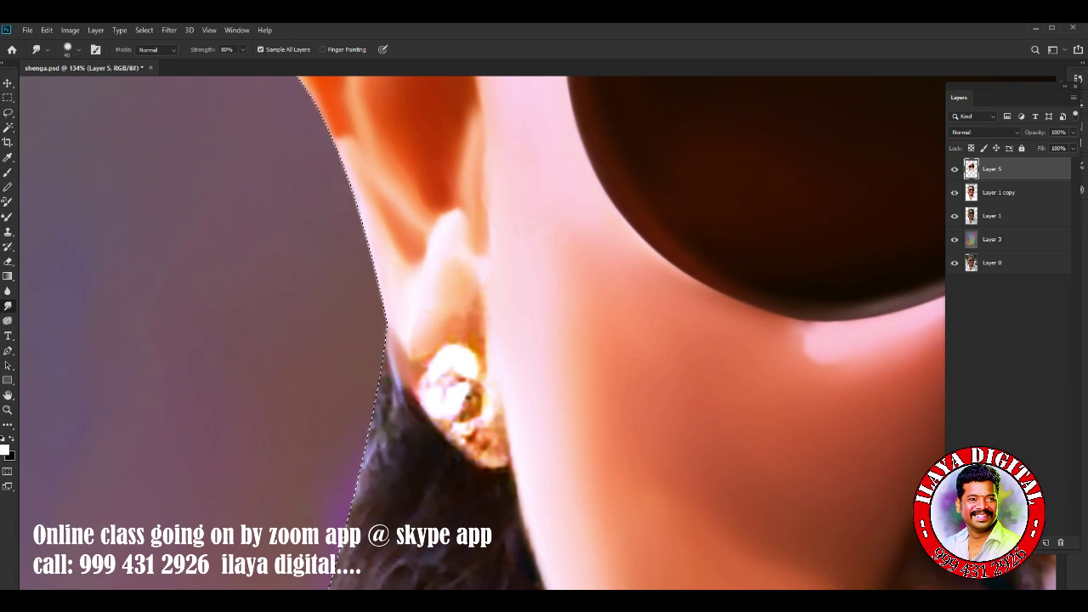
mouse_move(408, 306)
left_mouse_down()
mouse_move(395, 374)
mouse_move(402, 321)
left_mouse_up()
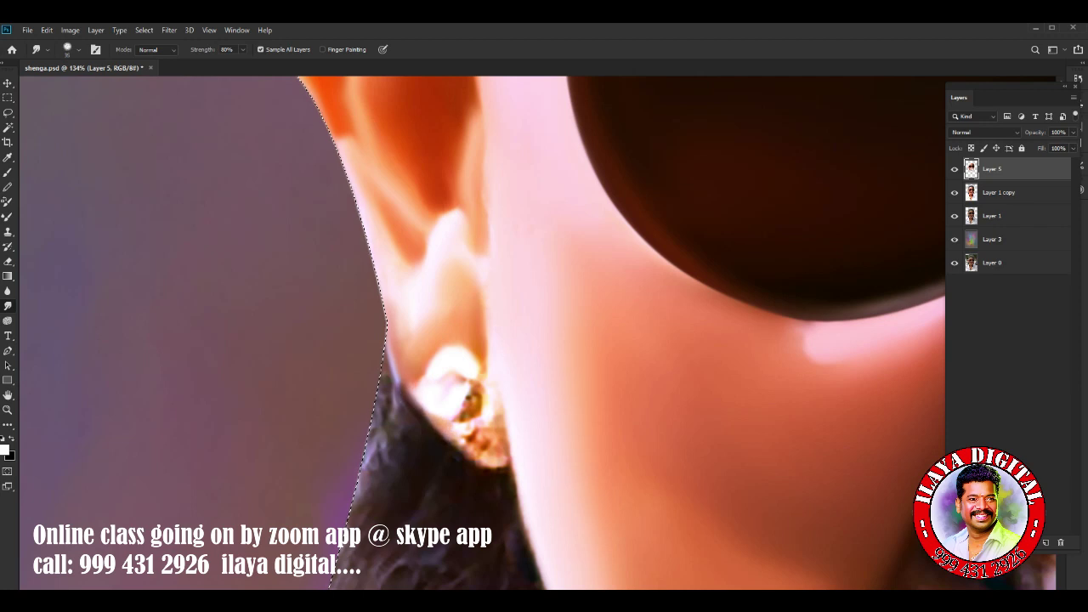
mouse_move(399, 391)
left_mouse_down()
mouse_move(485, 459)
mouse_move(493, 391)
left_mouse_up()
mouse_move(484, 438)
left_mouse_down()
mouse_move(463, 425)
mouse_move(472, 383)
mouse_move(451, 417)
mouse_move(468, 438)
left_mouse_up()
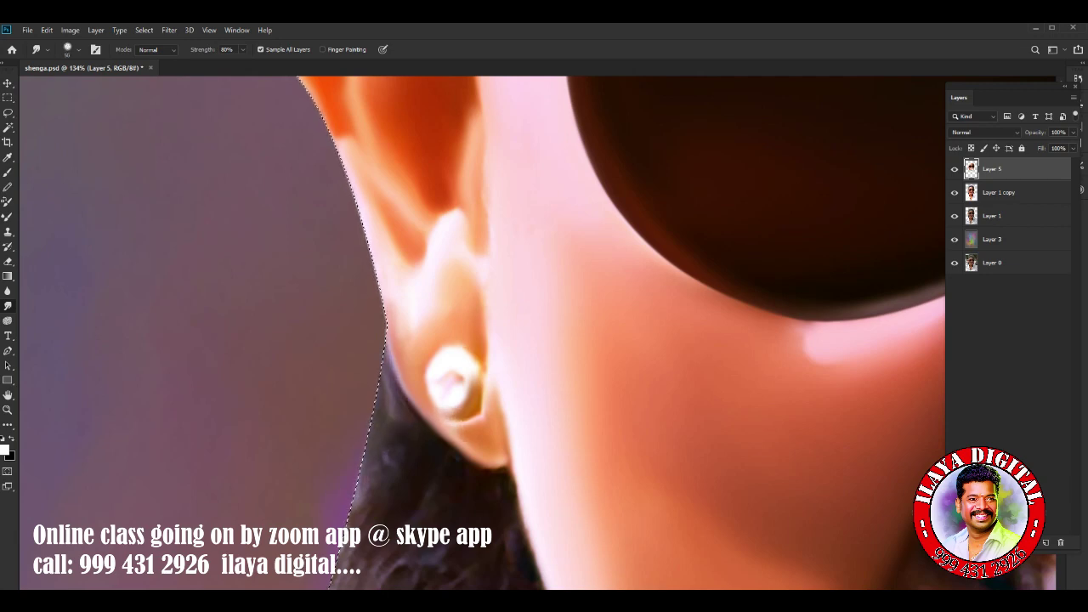
scroll(544, 332, "down", 3)
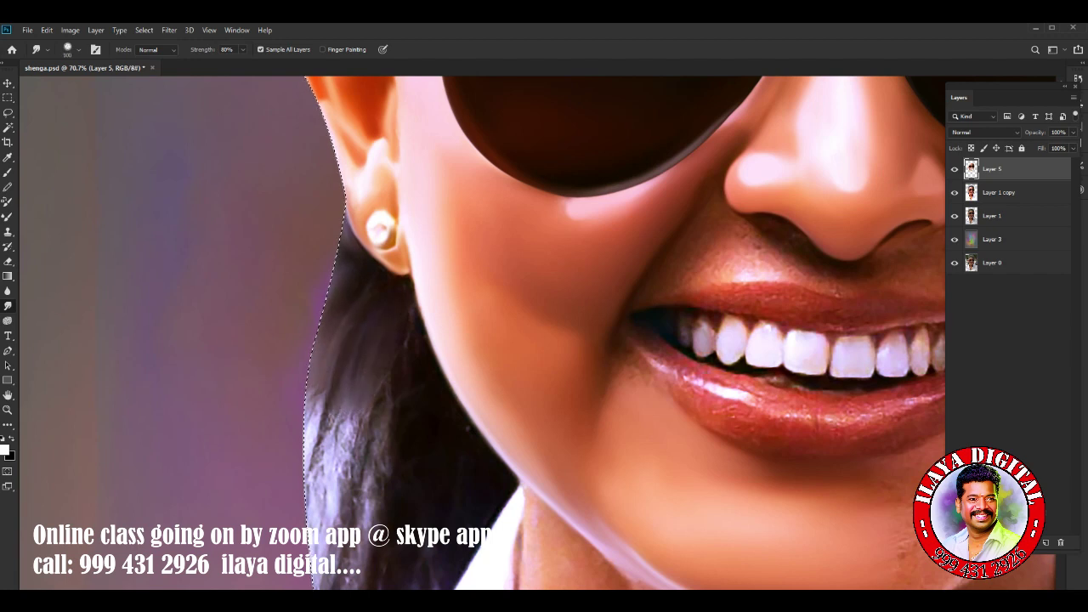
Smudge the dark hair streaks beside the jaw downward toward the shirt collar.
mouse_move(345, 501)
left_mouse_down()
mouse_move(374, 391)
mouse_move(399, 408)
left_mouse_up()
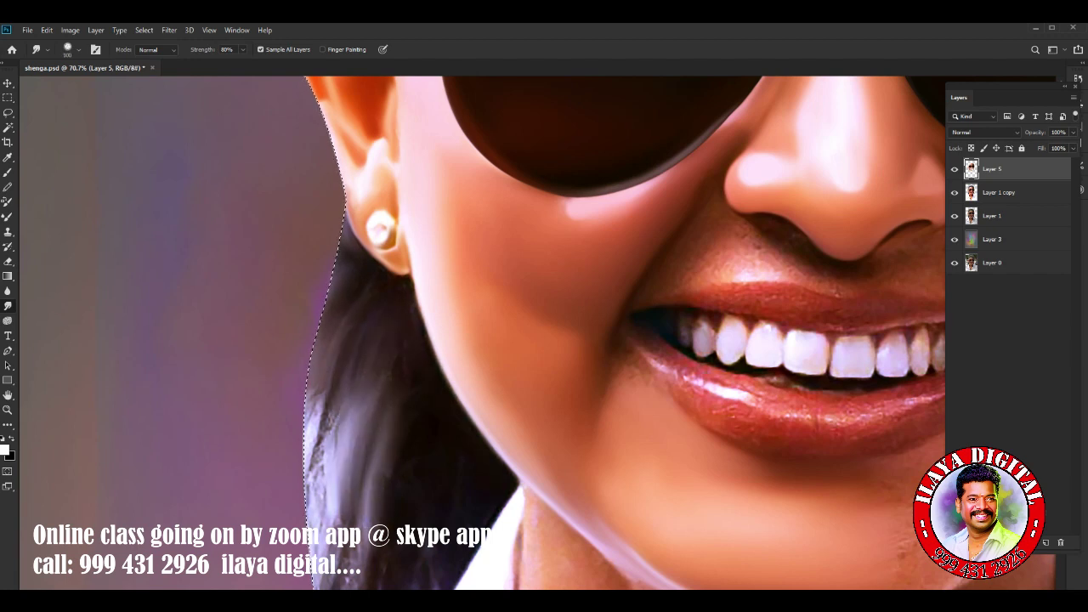
left_click_drag(336, 519, 311, 382)
scroll(510, 331, "down", 3)
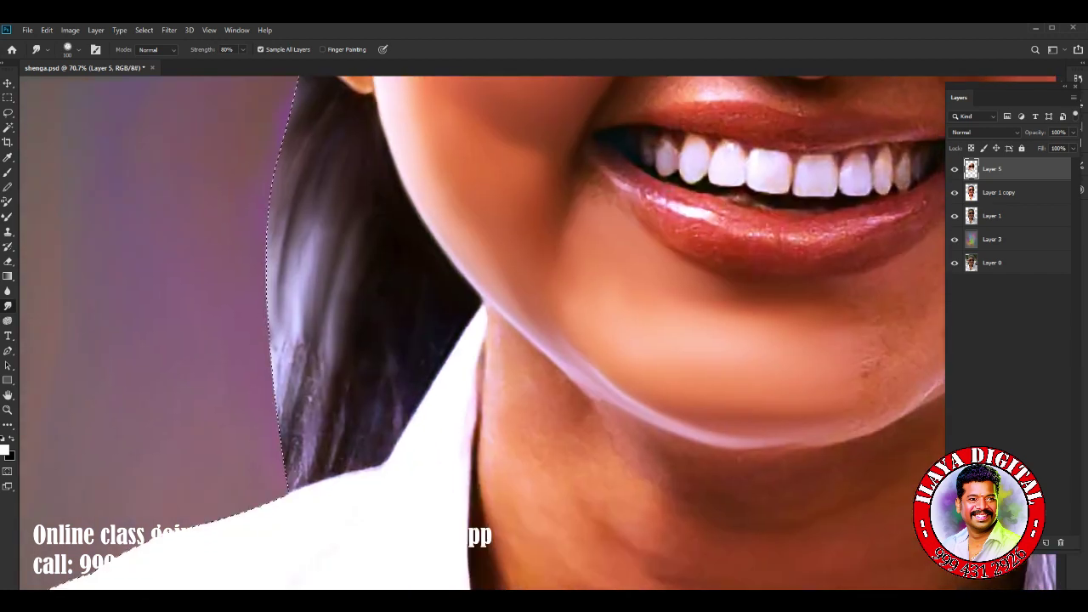
left_click_drag(338, 450, 336, 331)
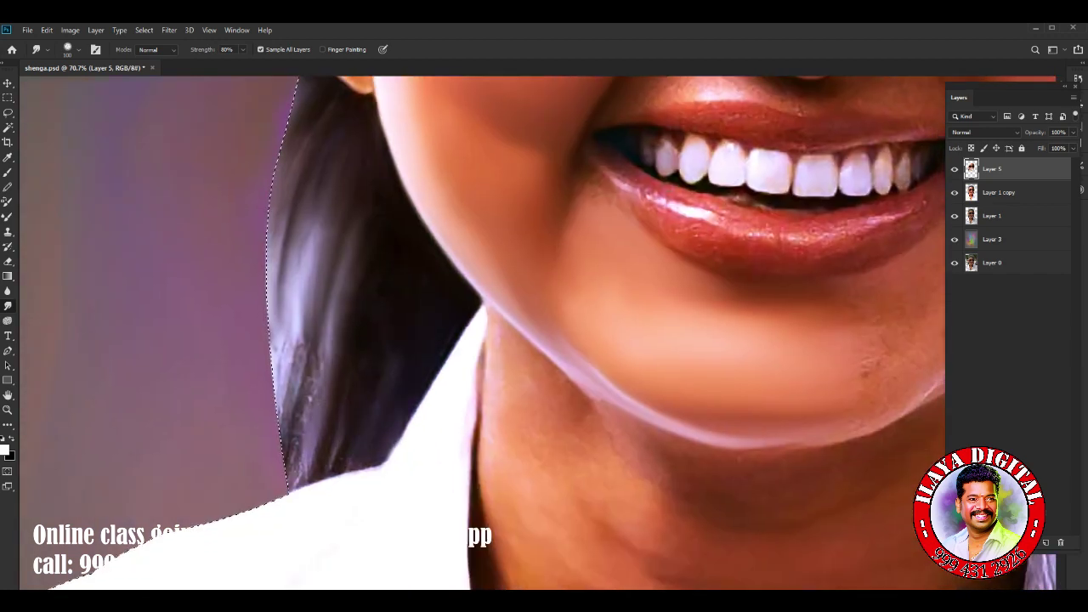
left_click_drag(332, 468, 297, 331)
mouse_move(293, 408)
left_mouse_down()
mouse_move(306, 213)
mouse_move(285, 263)
mouse_move(301, 250)
mouse_move(302, 417)
left_mouse_up()
left_click_drag(289, 374, 306, 489)
mouse_move(283, 425)
left_mouse_down()
mouse_move(311, 489)
mouse_move(374, 472)
left_mouse_up()
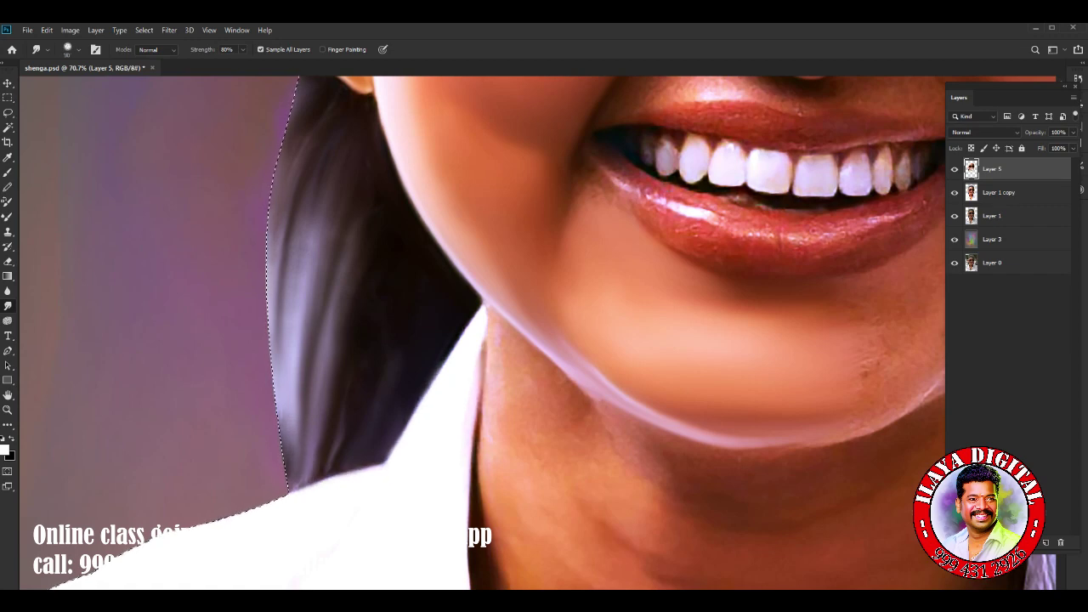
Zoom in on the mouth and start a curved Pen path at its corner.
scroll(544, 331, "down", 3)
scroll(544, 331, "up", 2)
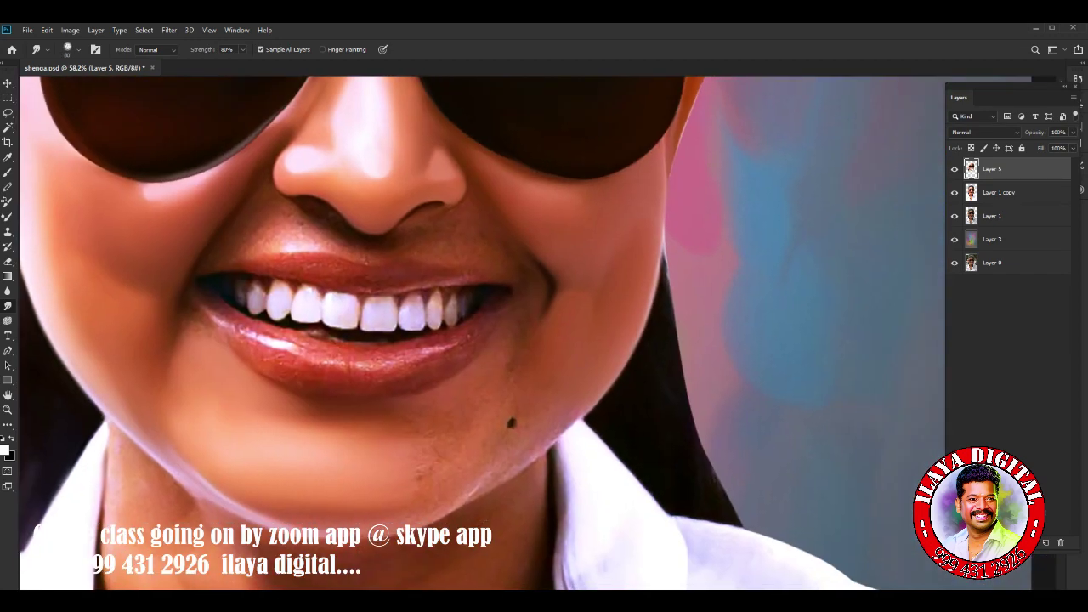
scroll(510, 422, "up", 2)
scroll(510, 422, "up", 1)
scroll(510, 423, "up", 2)
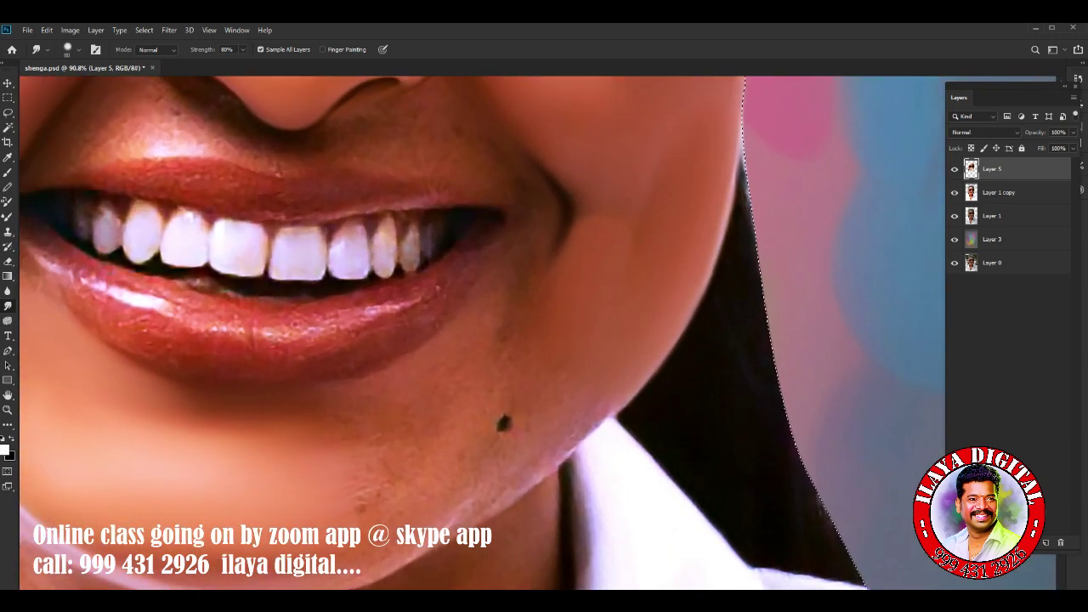
scroll(456, 386, "up", 1)
scroll(456, 387, "up", 1)
scroll(456, 387, "up", 2)
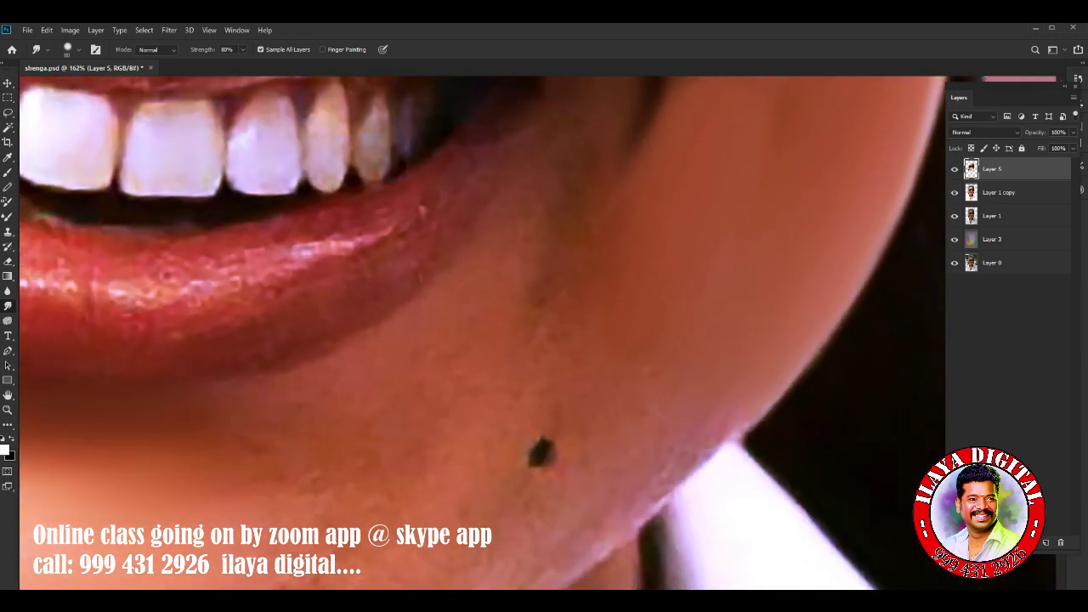
key("p")
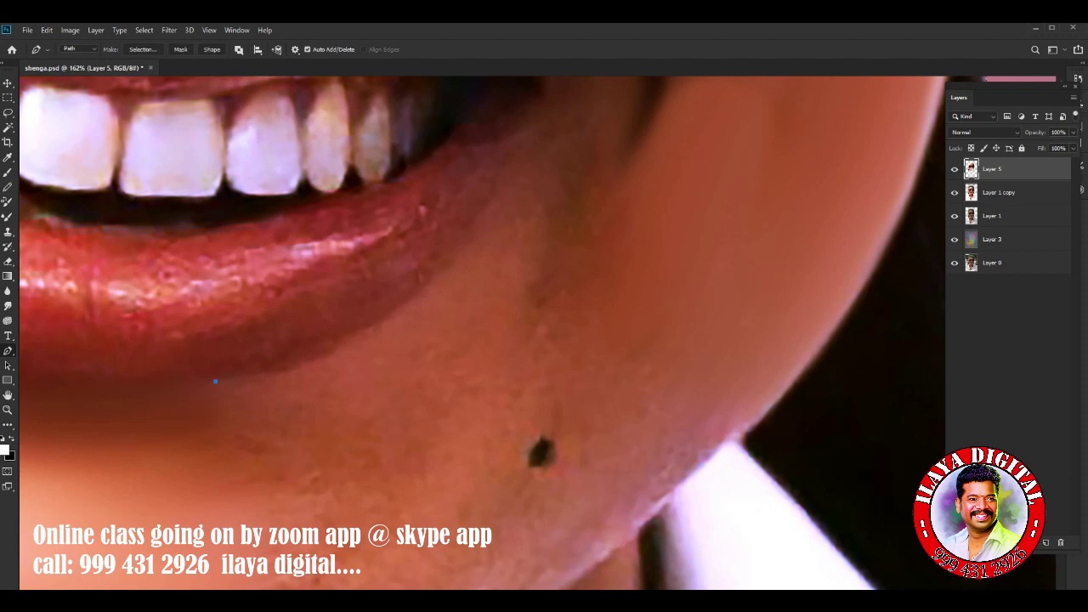
scroll(533, 256, "down", 2)
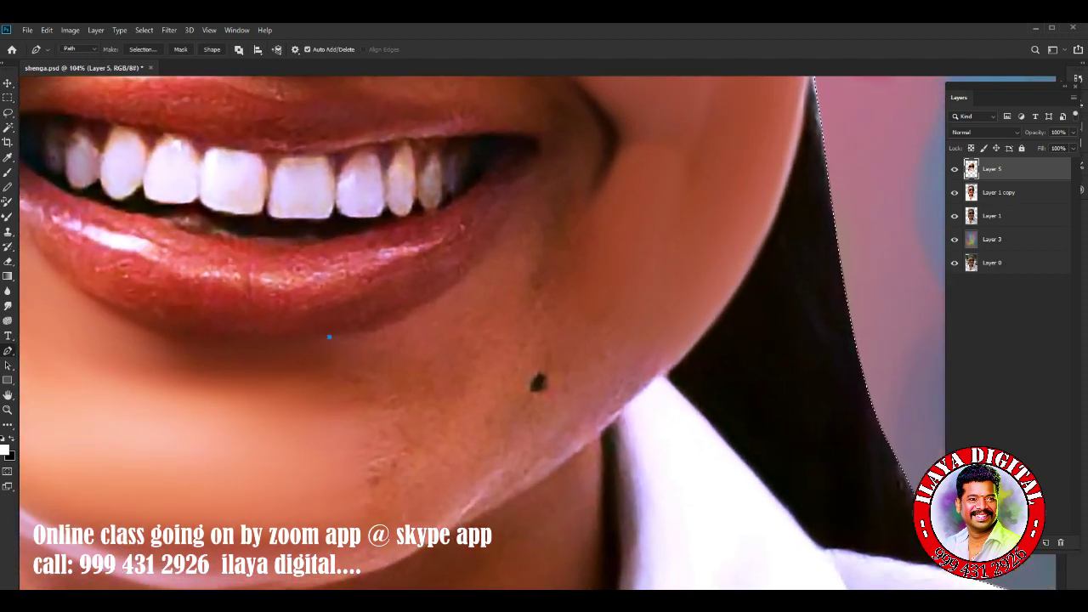
left_click_drag(511, 214, 569, 106)
Add anchors along the teeth, hide Layer 5, and curve the path under the lower lip.
left_click(527, 106)
left_click(405, 148)
left_click(322, 151)
left_click(245, 217)
left_click_drag(246, 217, 451, 239)
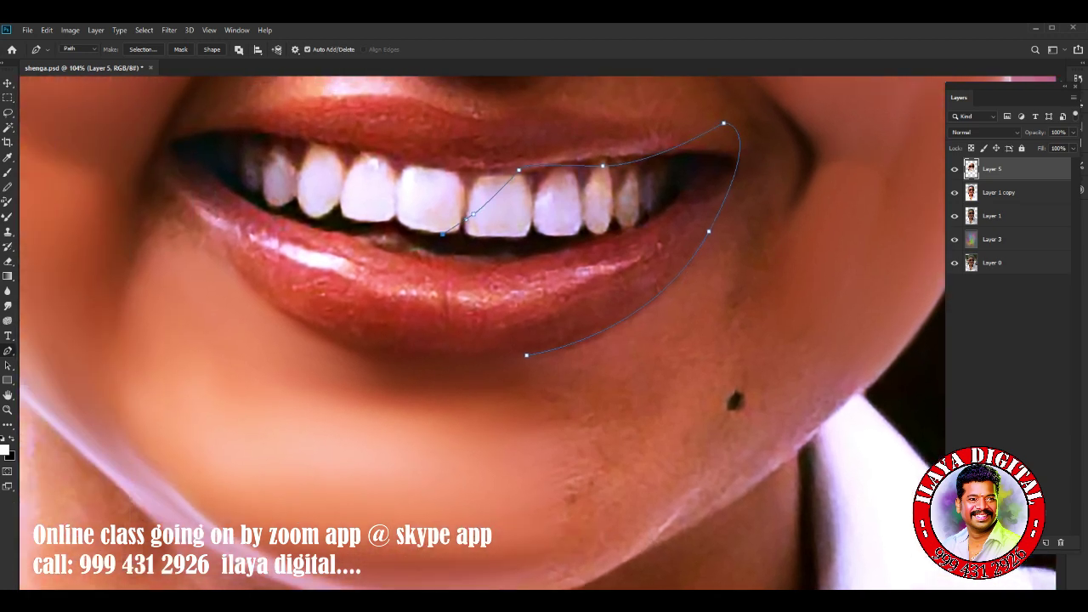
left_click(953, 169)
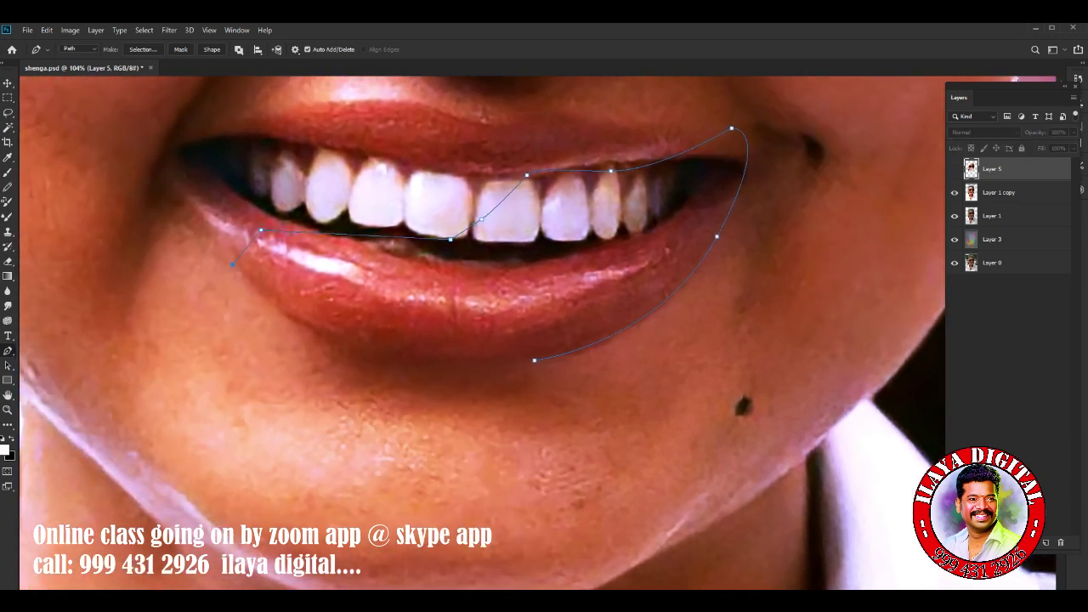
left_click_drag(446, 365, 572, 364)
Turn the lip path into a 10-pixel feathered selection, return to Smudge and show Layer 5.
key("ctrl+Return")
key("shift+F6")
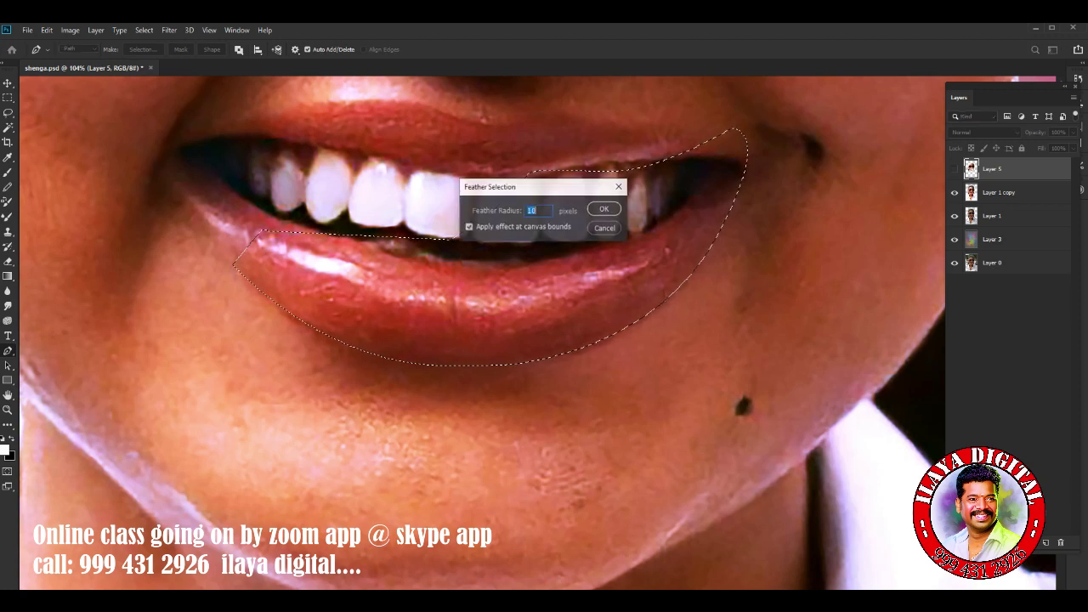
type("1")
key("Return")
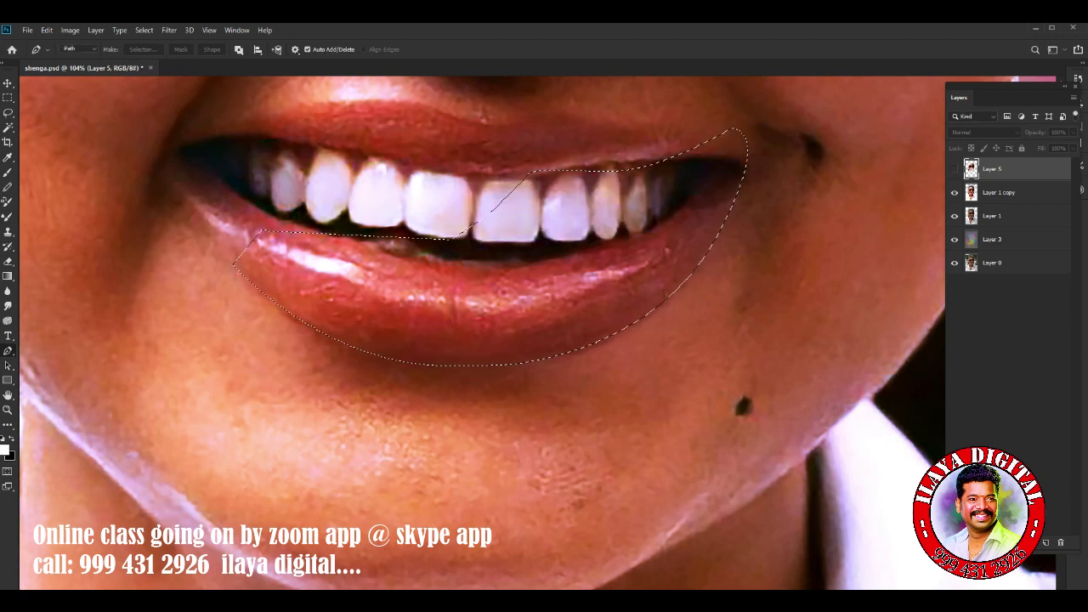
left_click(8, 304)
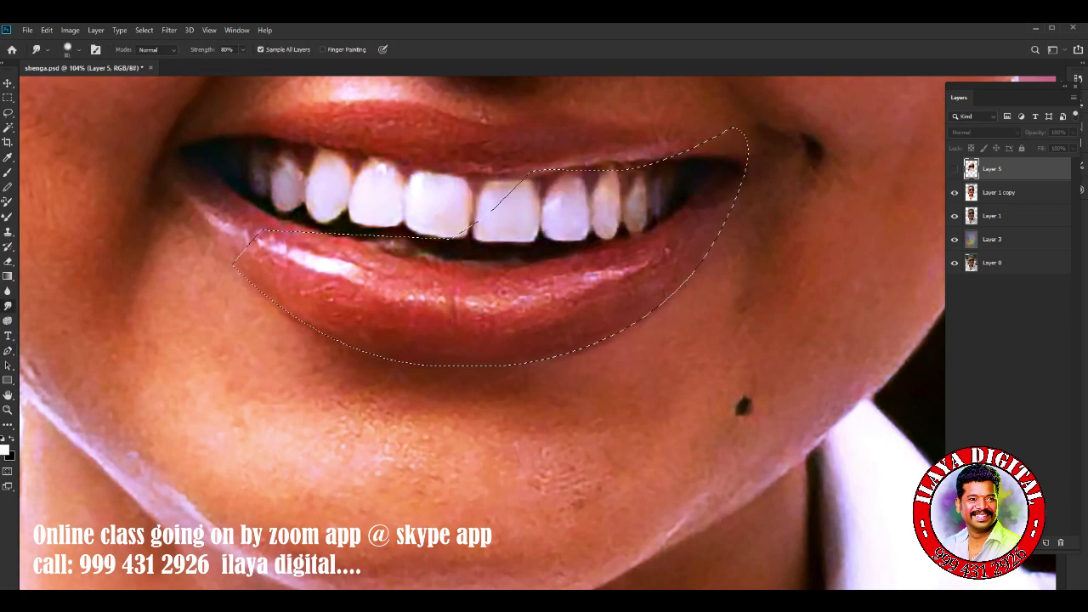
left_click(476, 225)
left_click(532, 245)
left_click(954, 169)
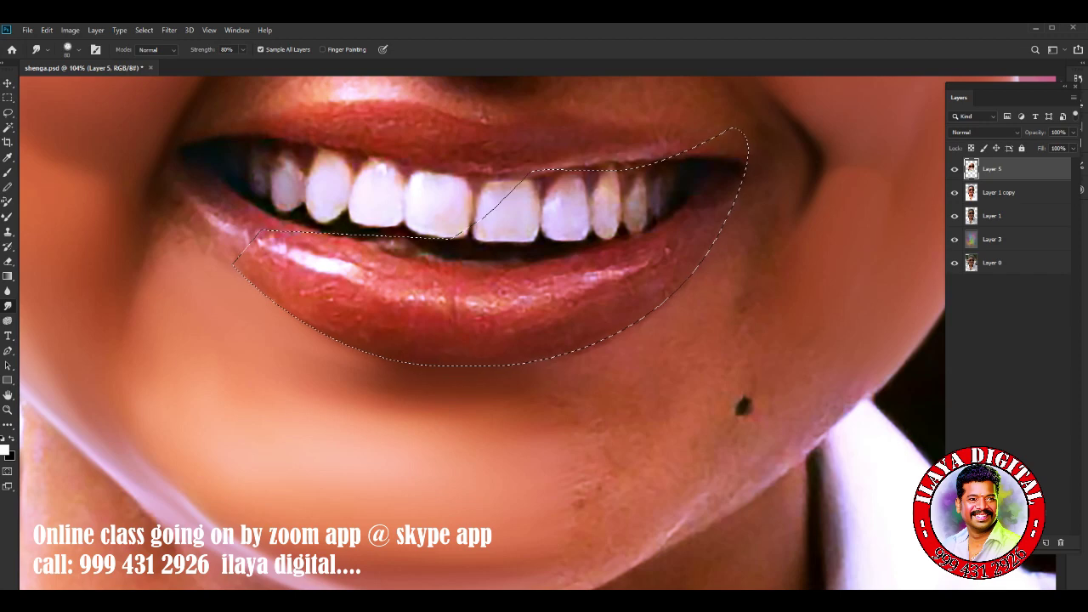
Enlarge the Smudge brush to about 300, deselect, and fit the whole portrait on screen.
scroll(856, 208, "up", 5)
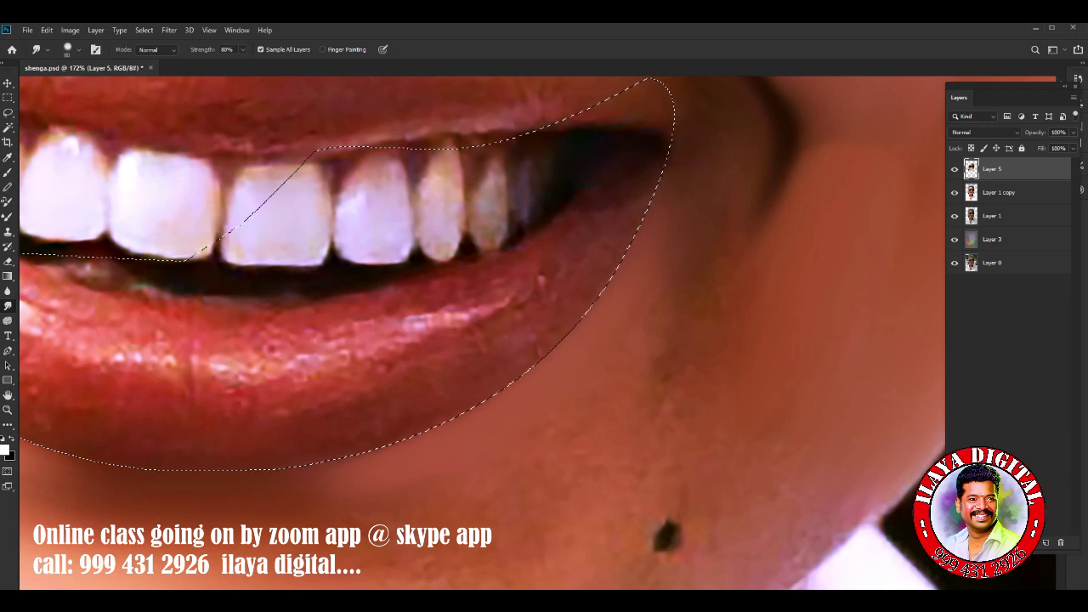
scroll(667, 381, "down", 8)
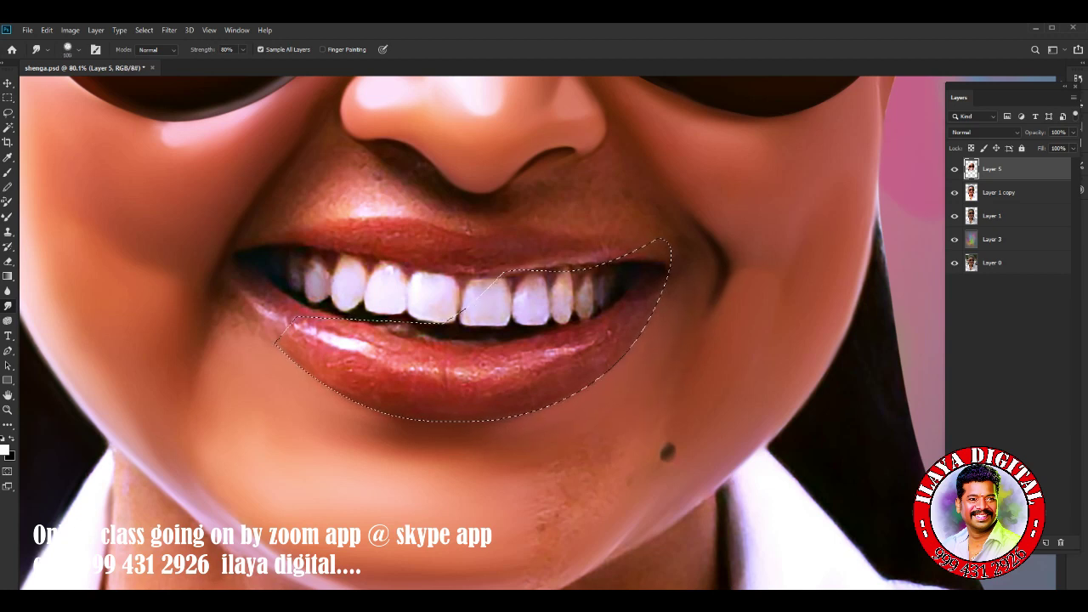
key("bracketright")
key("bracketright")
key("bracketright")
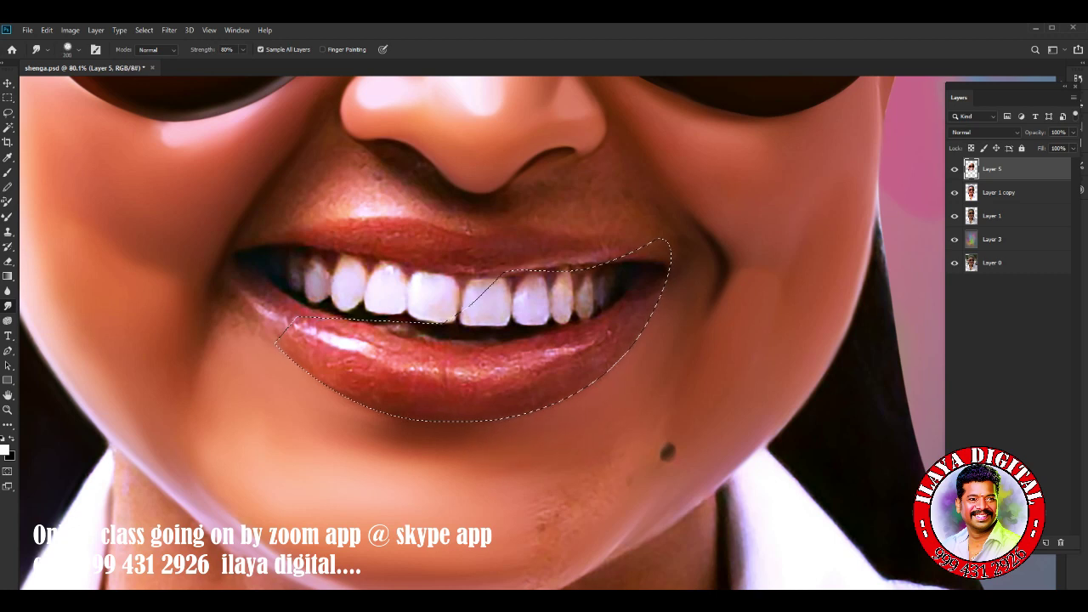
scroll(476, 331, "down", 3)
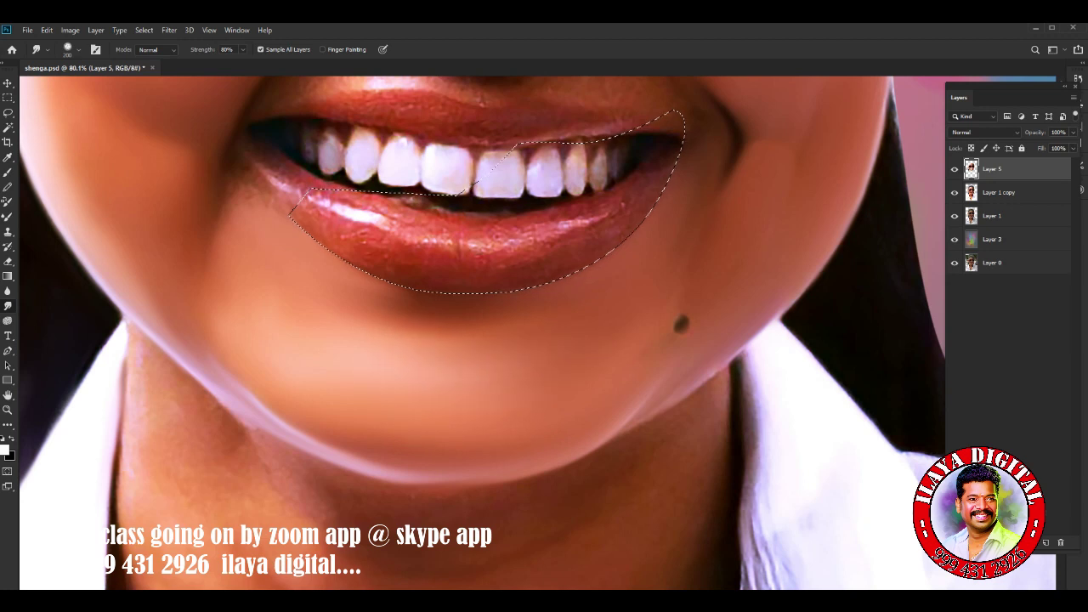
left_click_drag(464, 194, 697, 257)
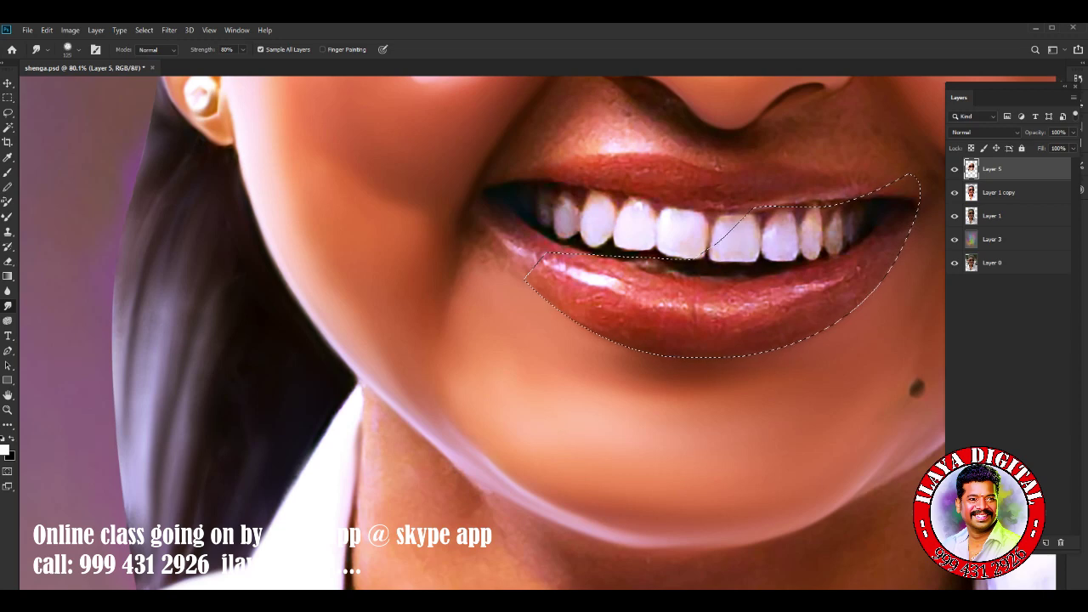
scroll(544, 331, "up", 3)
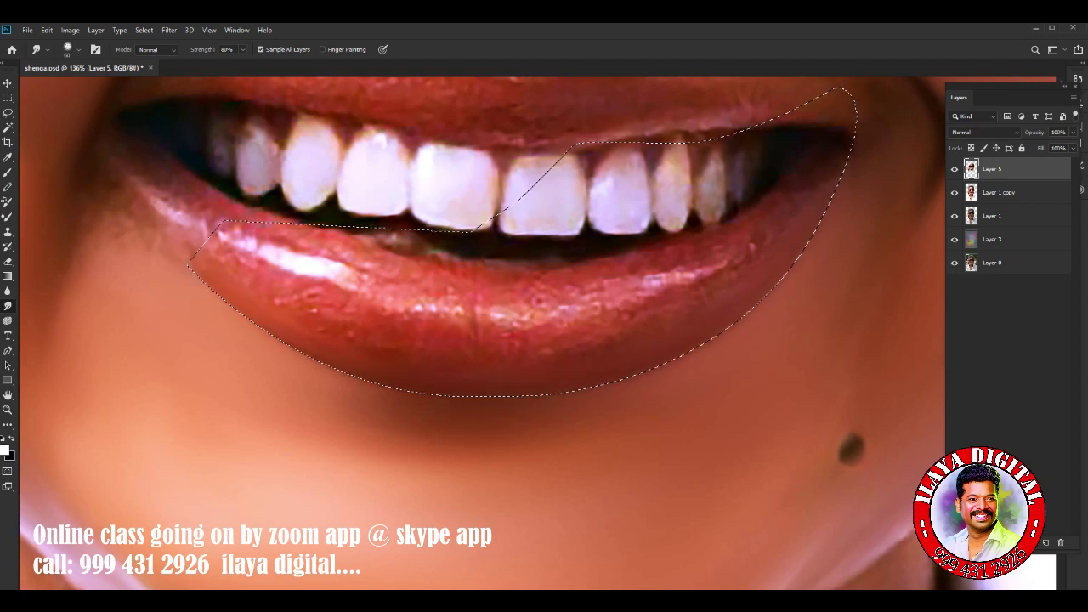
key("ctrl+d")
key("ctrl+0")
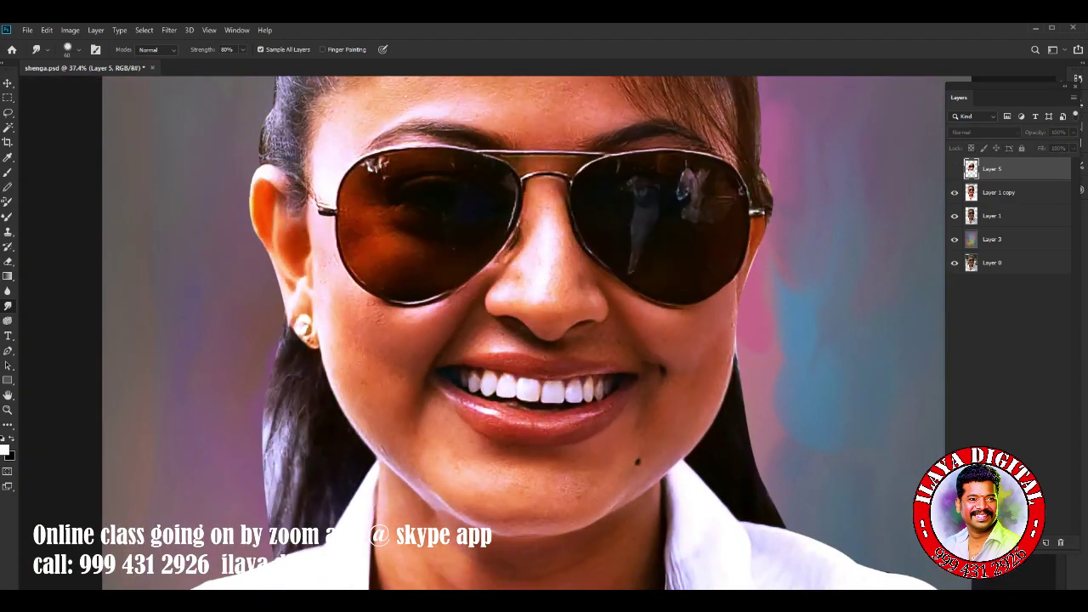
Hide Layer 5 and rotate the view to start a Pen path along the lips.
left_click(954, 168)
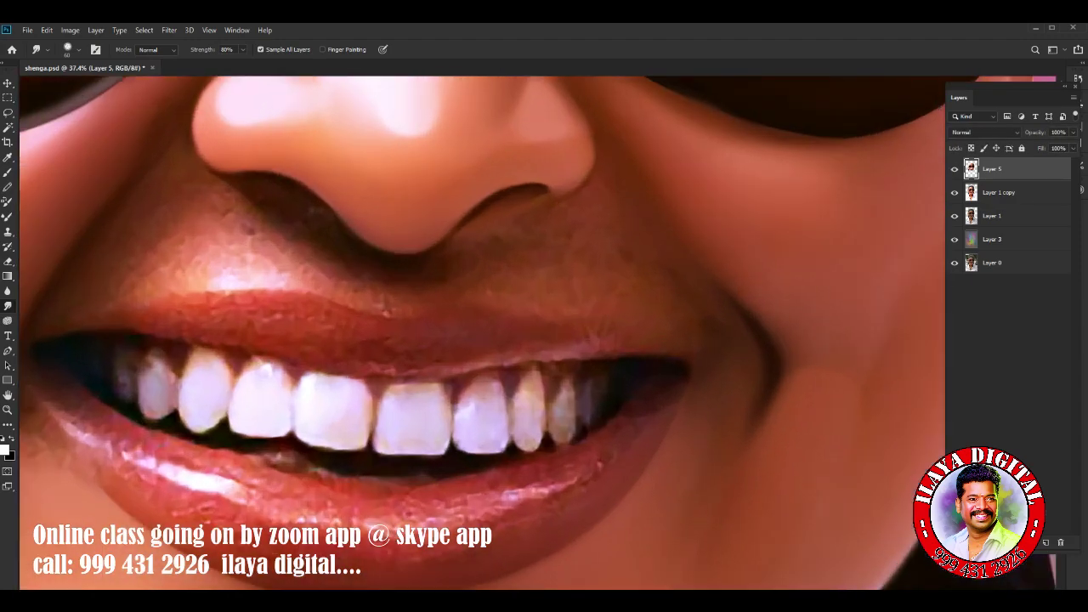
key("r")
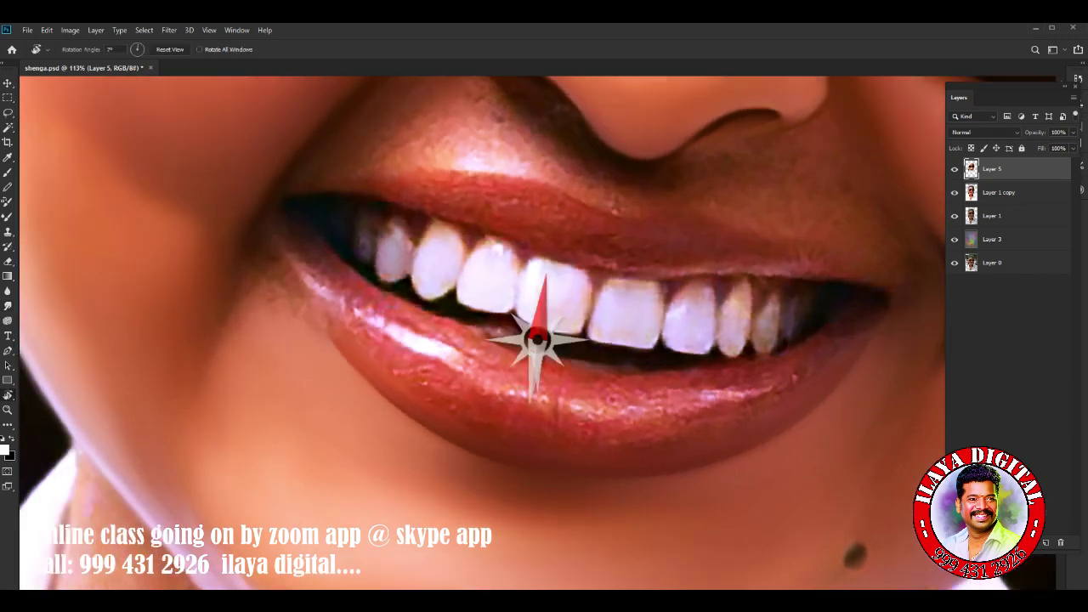
left_click_drag(522, 442, 369, 299)
key("p")
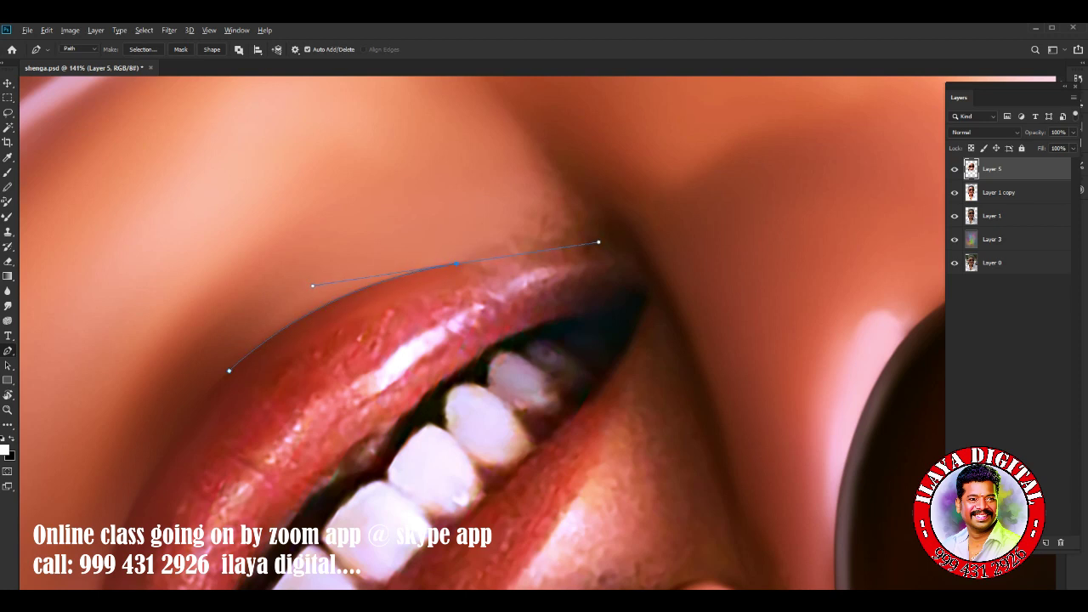
left_click_drag(644, 270, 699, 296)
left_click_drag(595, 255, 476, 366)
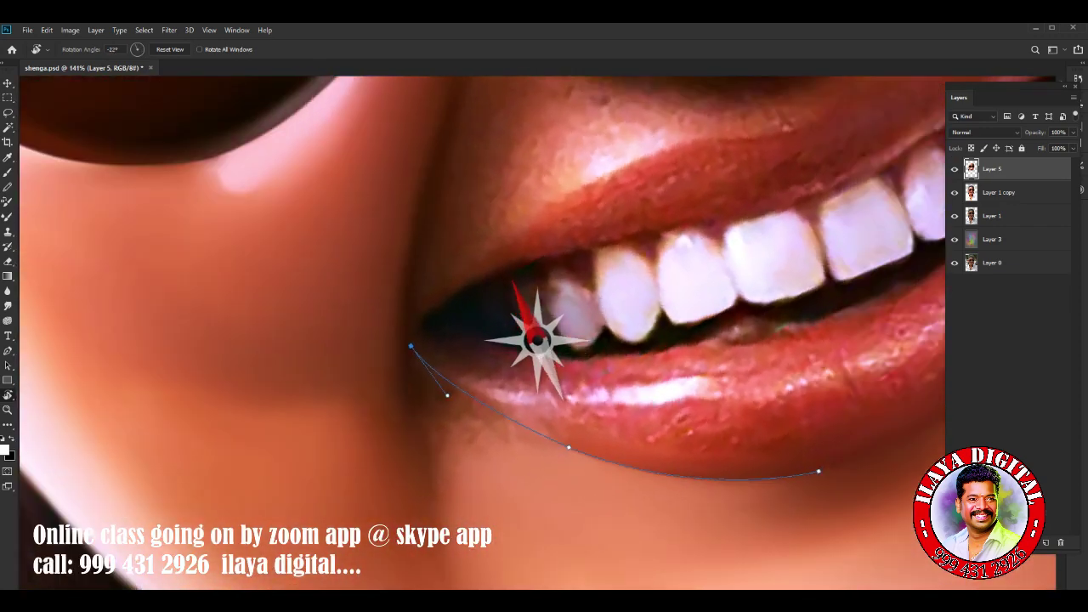
scroll(482, 332, "up", 1)
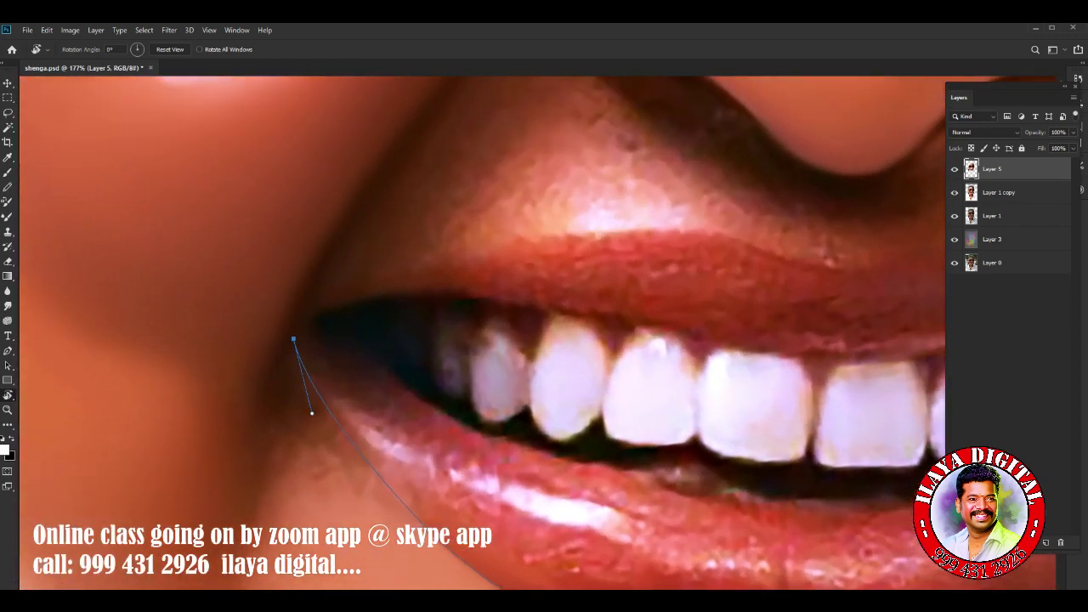
key("p")
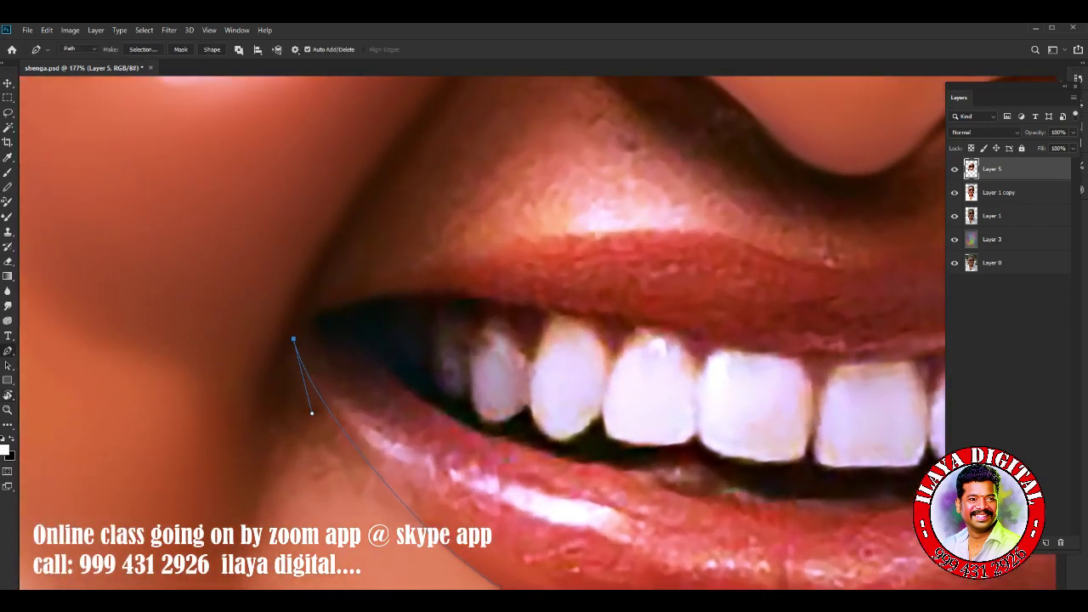
Trace the upper lip from the left mouth corner to its centre dip.
left_click_drag(312, 303, 332, 292)
left_click_drag(722, 232, 861, 256)
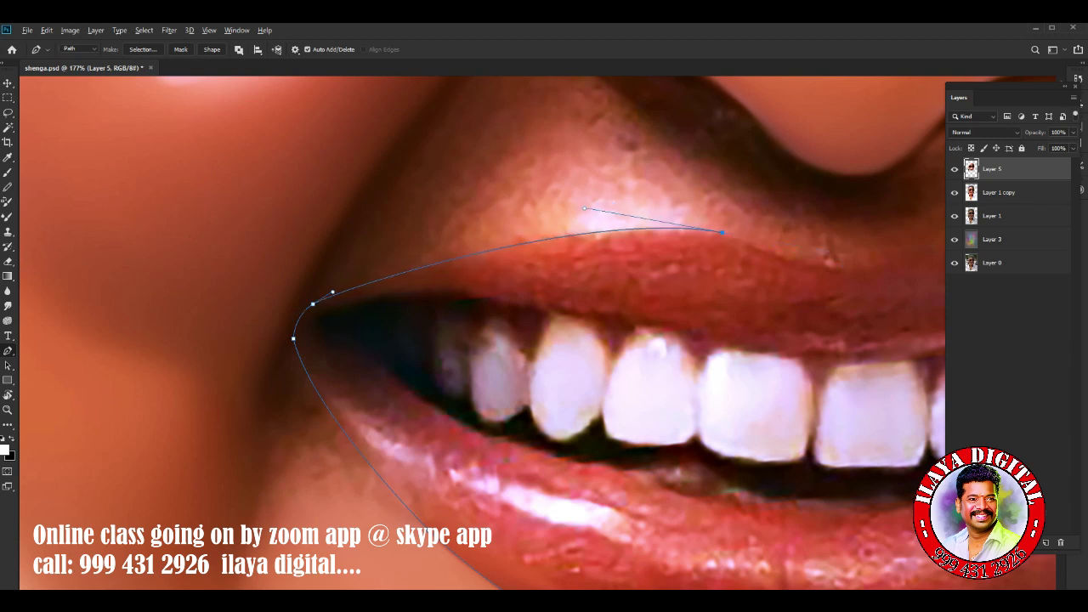
left_click_drag(722, 340, 410, 317)
left_click_drag(527, 246, 562, 243)
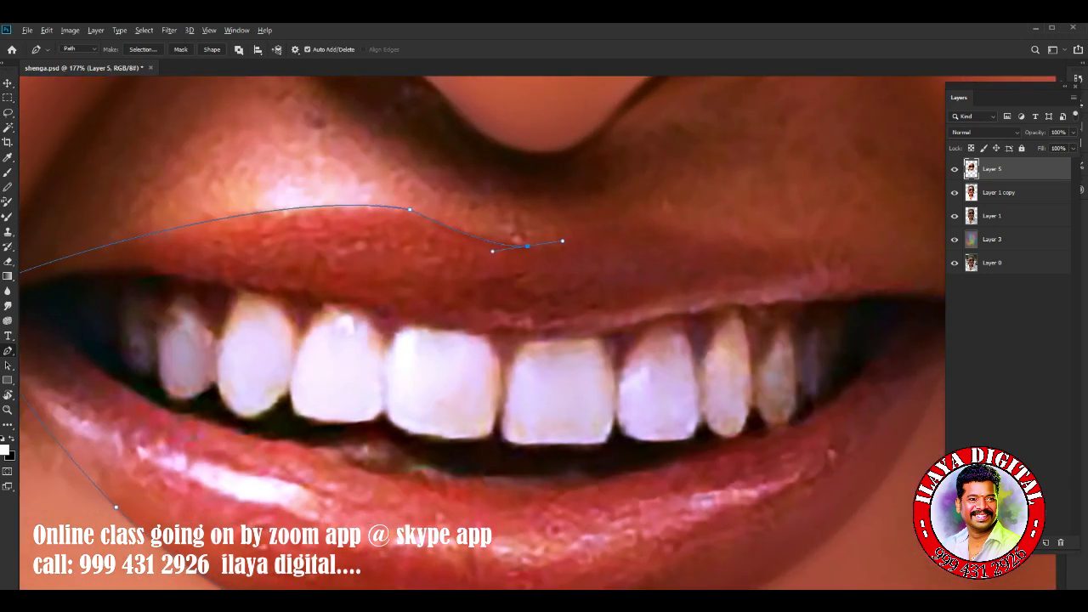
scroll(476, 331, "down", 2)
scroll(476, 332, "down", 2)
scroll(476, 331, "up", 3)
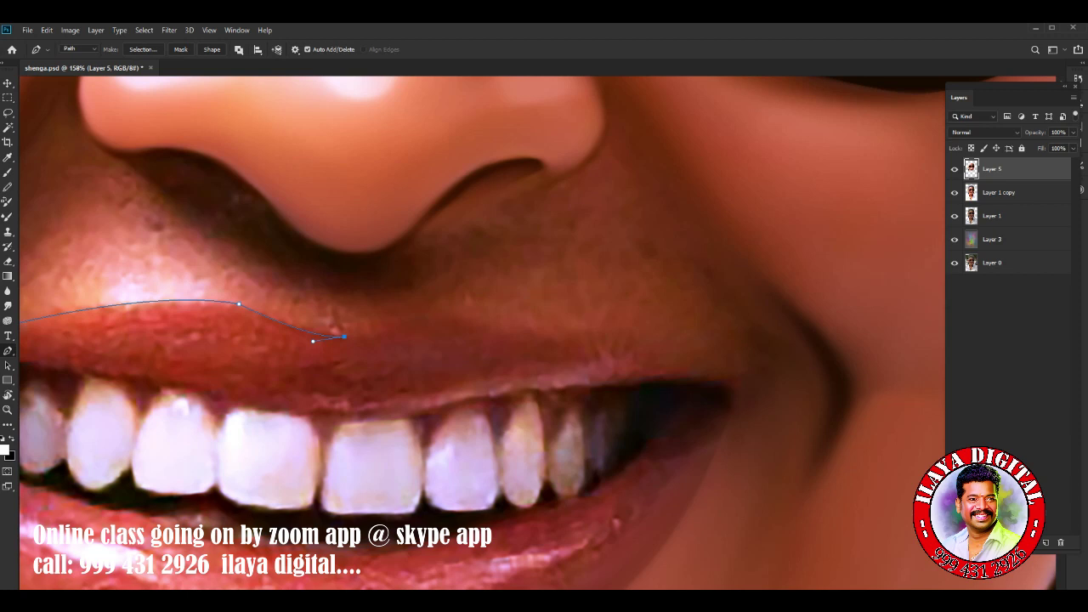
left_click_drag(484, 321, 546, 341)
key("ctrl+z")
scroll(472, 346, "down", 3)
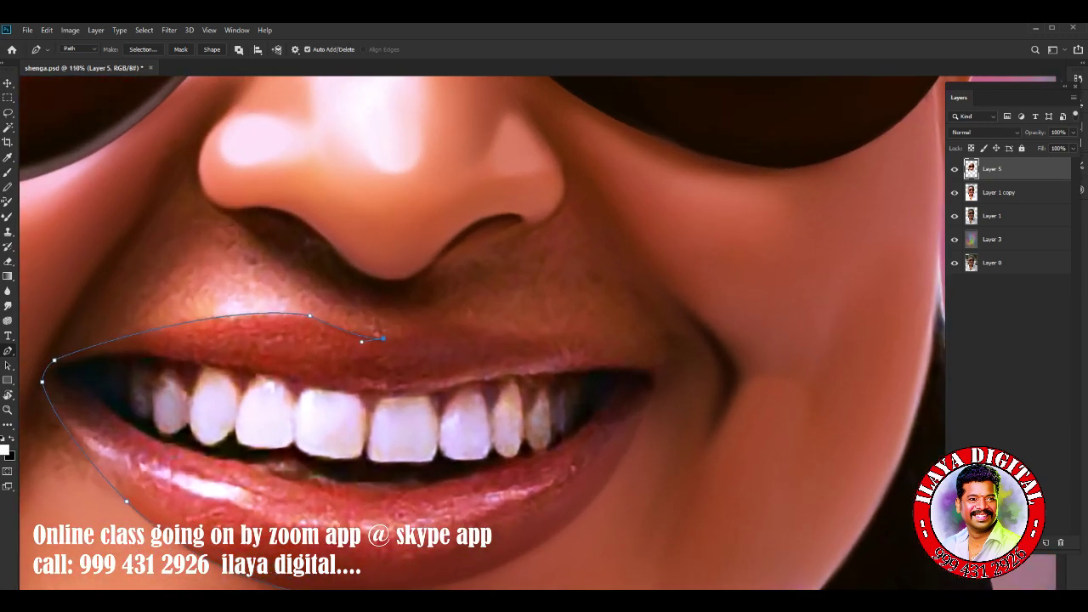
left_click_drag(436, 328, 470, 315)
Continue the path to a sharp right mouth corner and around the lower lip.
left_click_drag(526, 337, 576, 349)
left_click_drag(650, 374, 657, 387)
key("ctrl+z")
key("ctrl+z")
left_click_drag(653, 374, 726, 425)
left_click(654, 374, "alt")
left_click_drag(601, 489, 566, 532)
left_click_drag(642, 440, 730, 291)
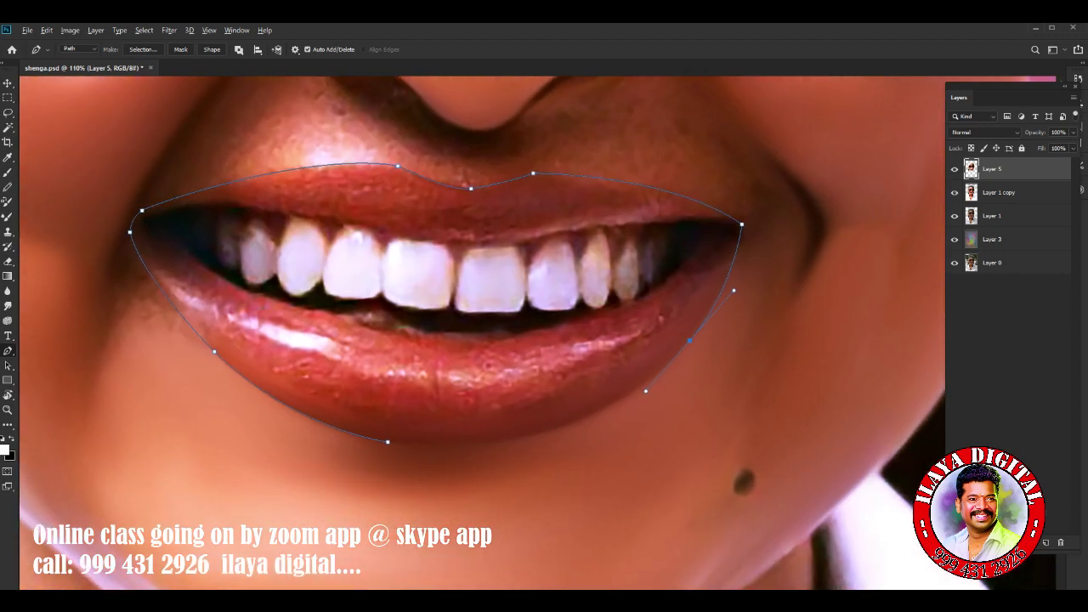
left_click_drag(412, 444, 576, 466)
Convert the lip path to a selection feathered by 1.5 pixels.
key("ctrl+Return")
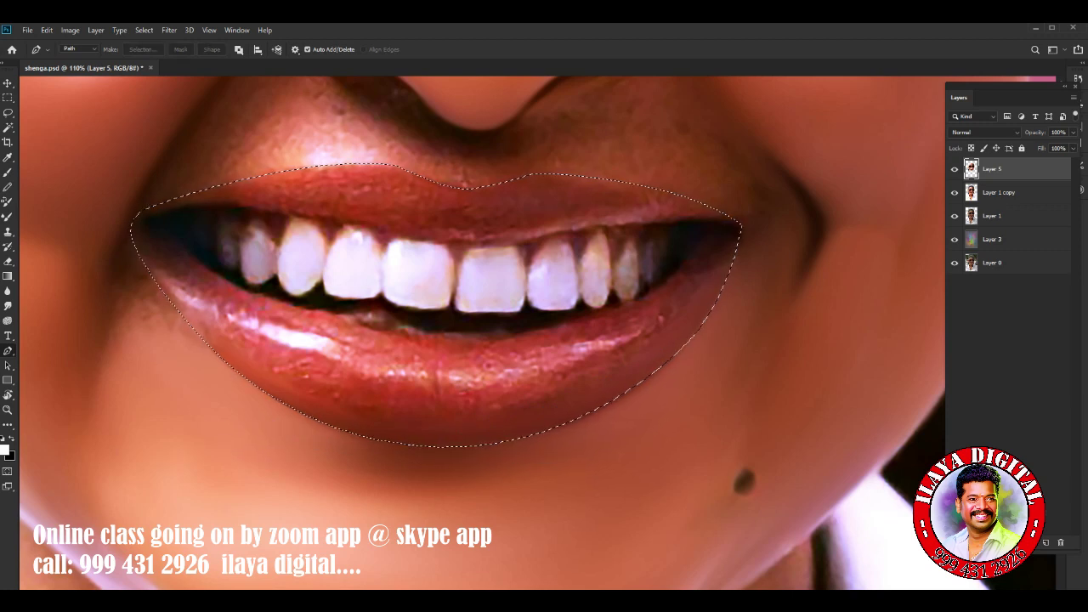
key("shift+F6")
key("Return")
Smudge the lower lip's left, centre and right areas at 80% strength.
scroll(544, 331, "up", 2)
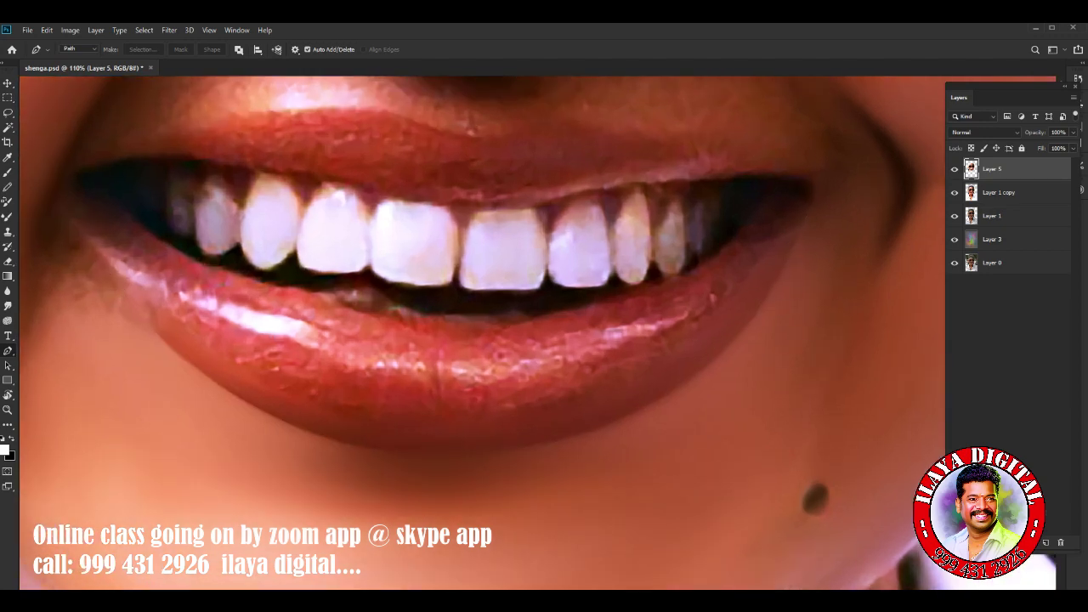
scroll(544, 332, "up", 1)
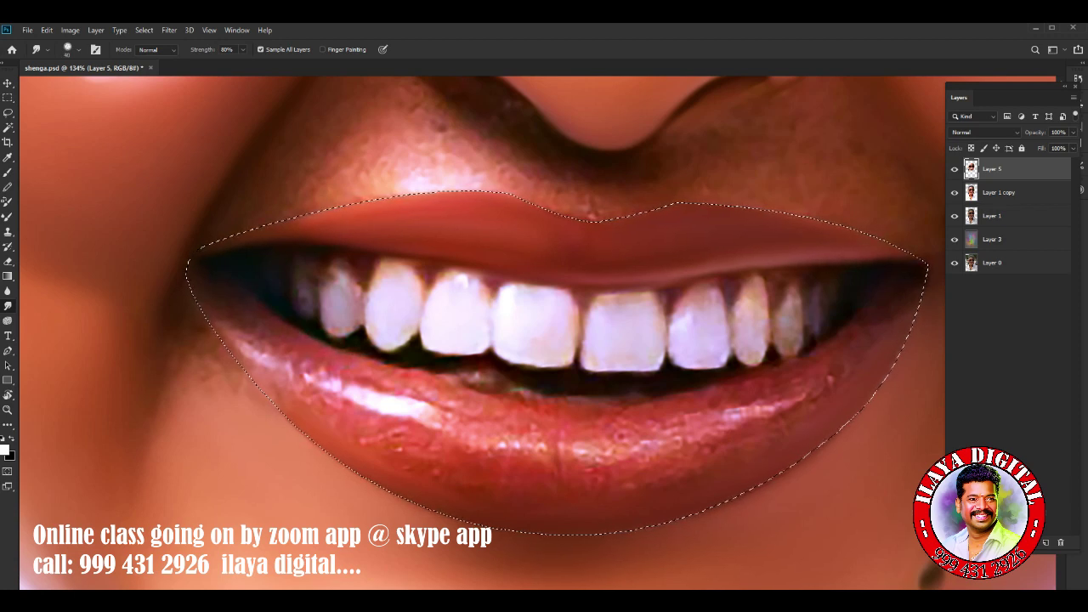
left_click_drag(561, 444, 558, 489)
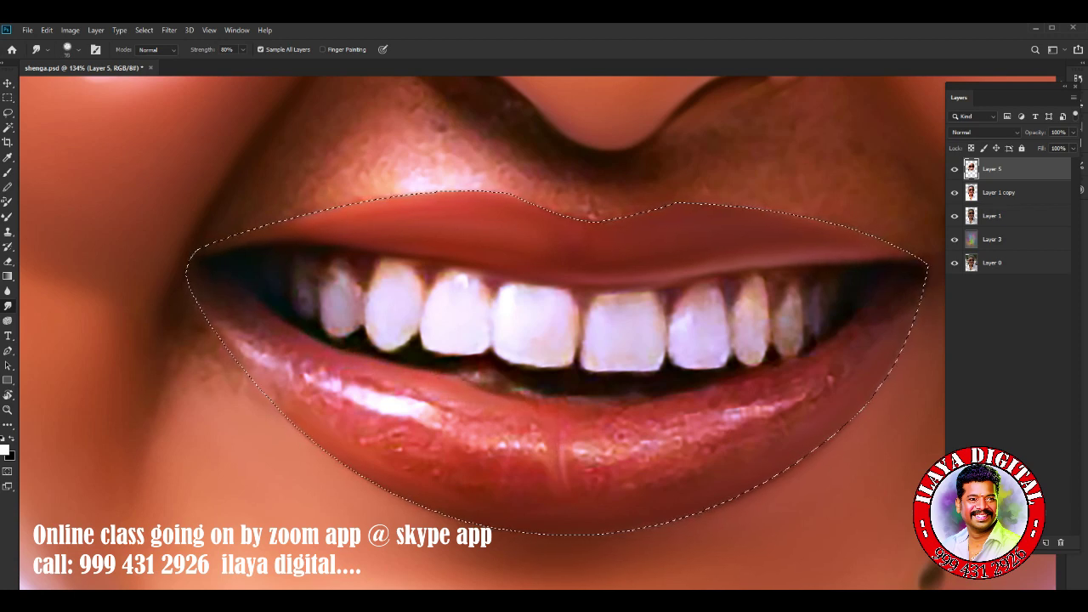
left_click_drag(804, 357, 804, 348)
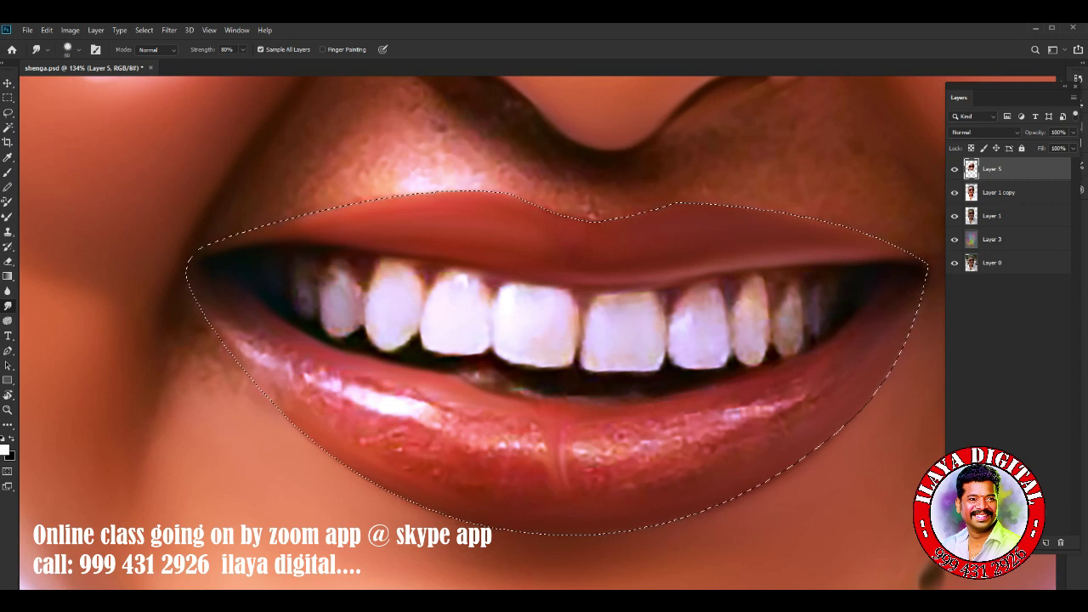
mouse_move(263, 344)
left_mouse_down()
mouse_move(310, 374)
mouse_move(501, 416)
left_mouse_up()
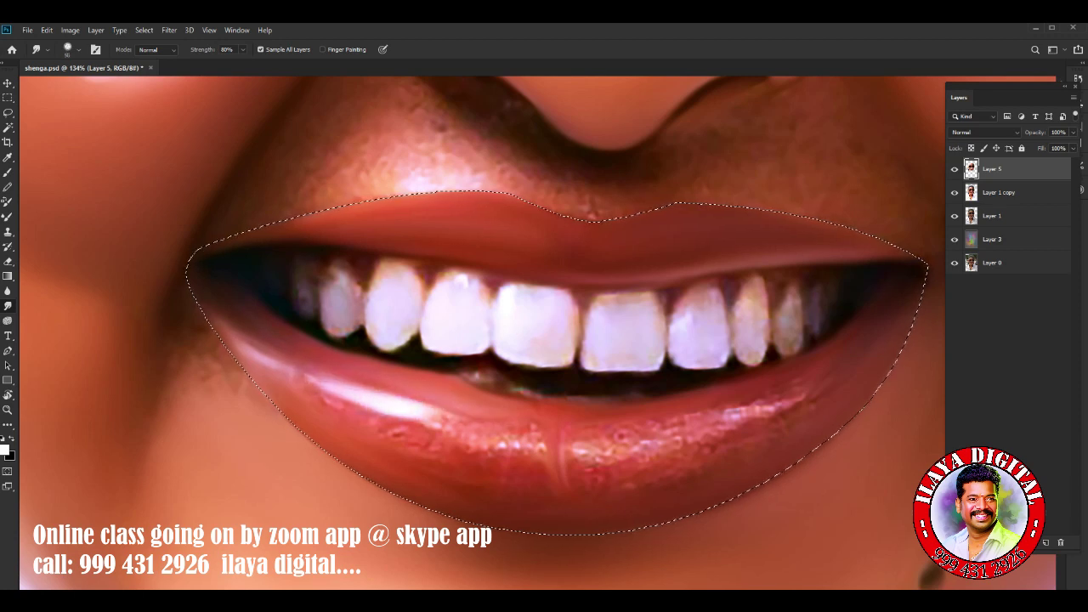
mouse_move(387, 419)
left_mouse_down()
mouse_move(398, 432)
mouse_move(514, 450)
mouse_move(540, 443)
left_mouse_up()
left_click_drag(423, 426, 437, 432)
mouse_move(578, 459)
left_mouse_down()
mouse_move(689, 435)
mouse_move(820, 382)
left_mouse_up()
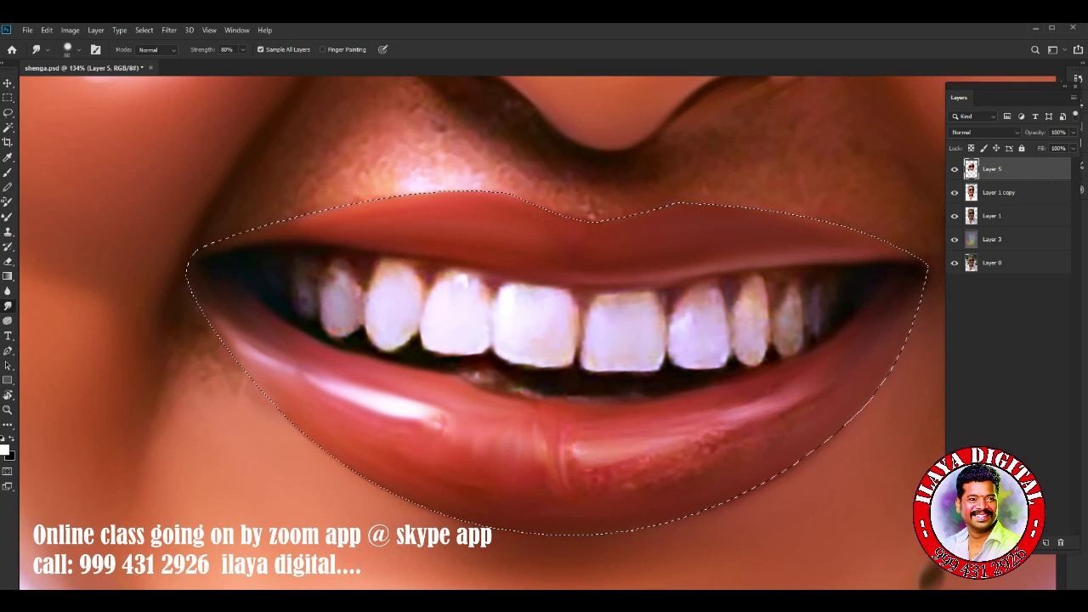
left_click_drag(747, 408, 686, 417)
left_click_drag(608, 465, 652, 459)
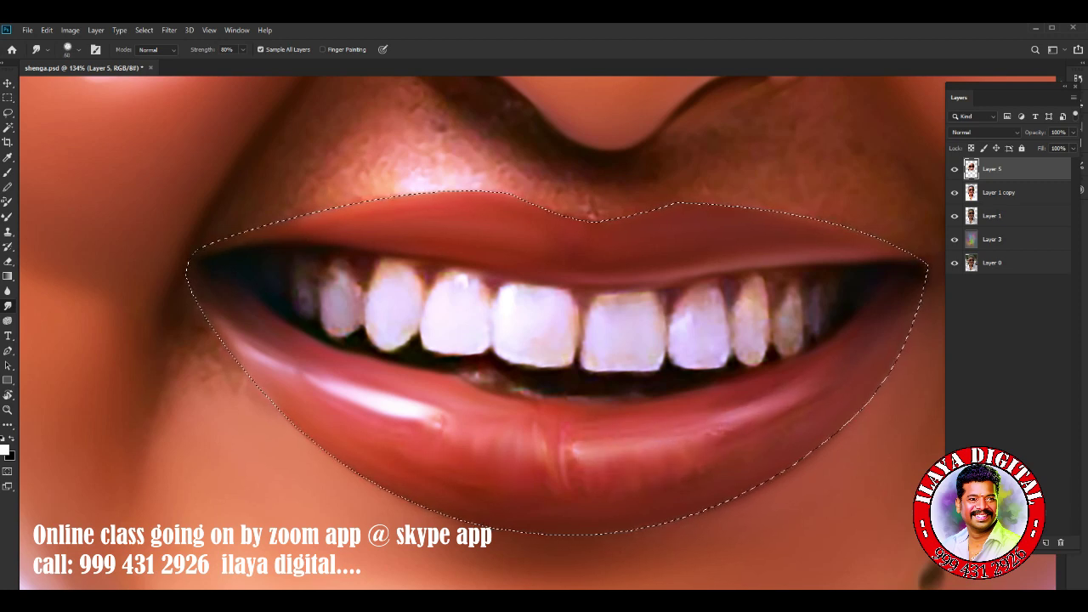
Blend the bright lower-lip highlight and the remaining patches along the lip.
mouse_move(736, 414)
left_mouse_down()
mouse_move(757, 409)
mouse_move(699, 417)
left_mouse_up()
mouse_move(570, 452)
left_mouse_down()
mouse_move(629, 463)
mouse_move(722, 440)
left_mouse_up()
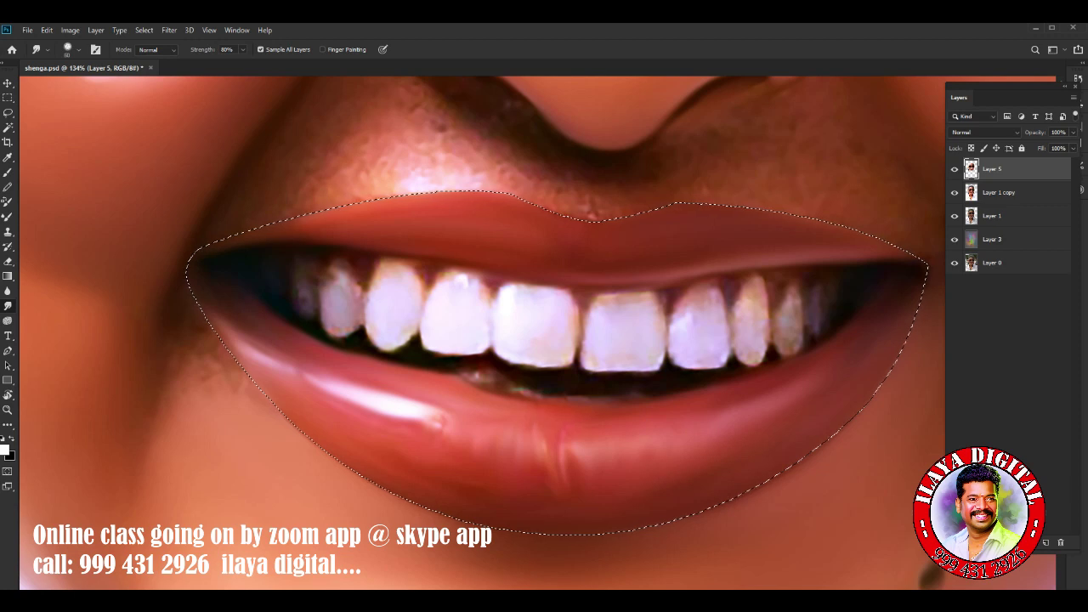
left_click_drag(527, 467, 599, 471)
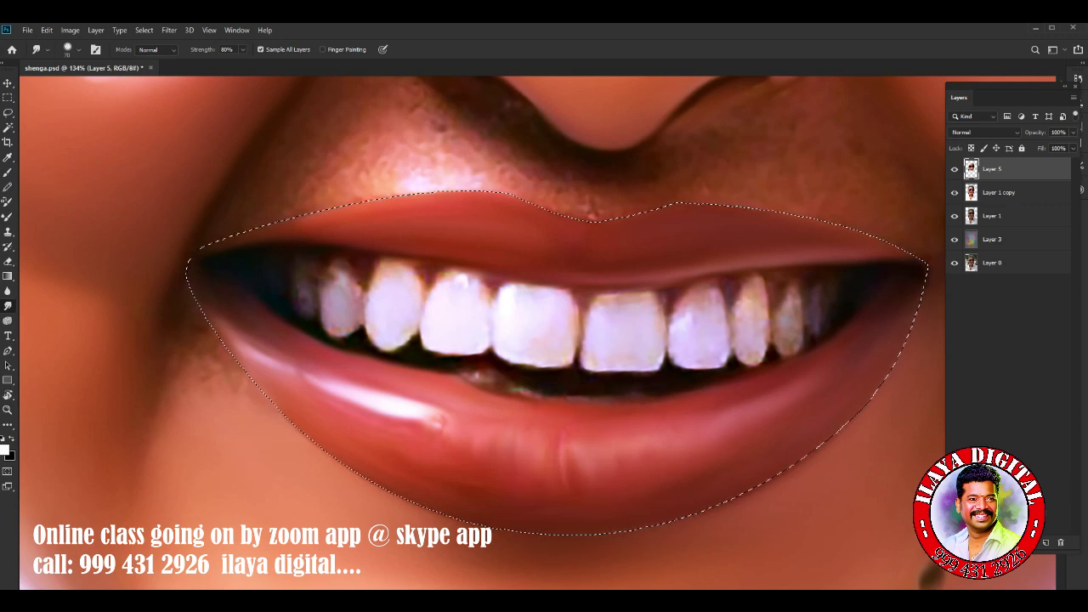
left_click_drag(254, 344, 228, 321)
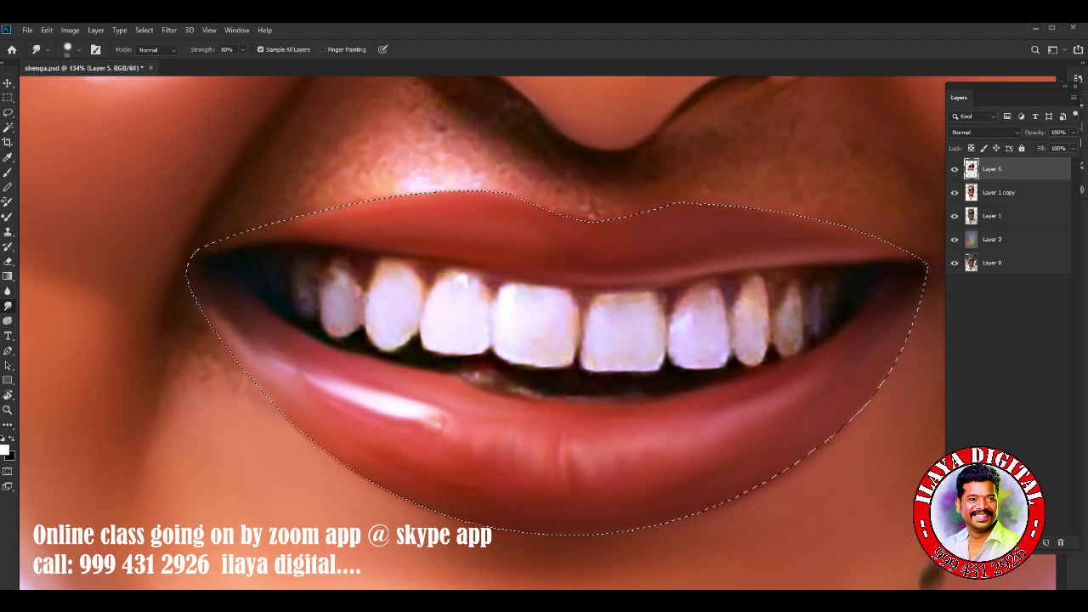
mouse_move(365, 397)
left_mouse_down()
mouse_move(435, 430)
mouse_move(327, 374)
mouse_move(366, 408)
mouse_move(429, 430)
mouse_move(438, 408)
mouse_move(464, 421)
left_mouse_up()
left_click_drag(433, 463, 476, 434)
left_click_drag(374, 451, 480, 472)
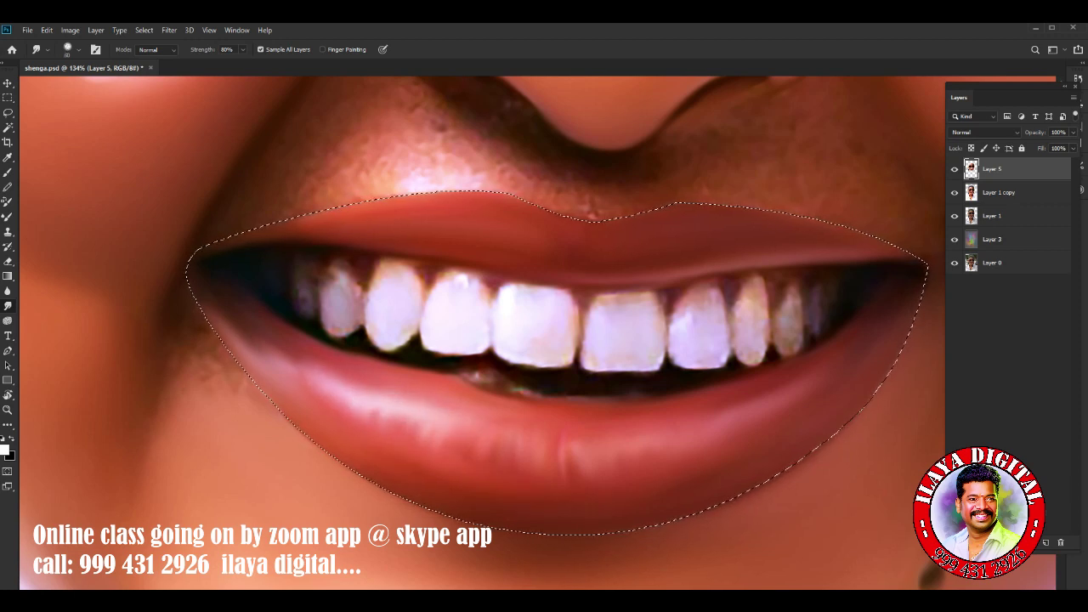
mouse_move(574, 492)
left_mouse_down()
mouse_move(595, 465)
mouse_move(680, 458)
left_mouse_up()
Smooth the dark gums beneath the teeth and reshape the leftmost teeth edges.
left_click_drag(293, 364, 331, 379)
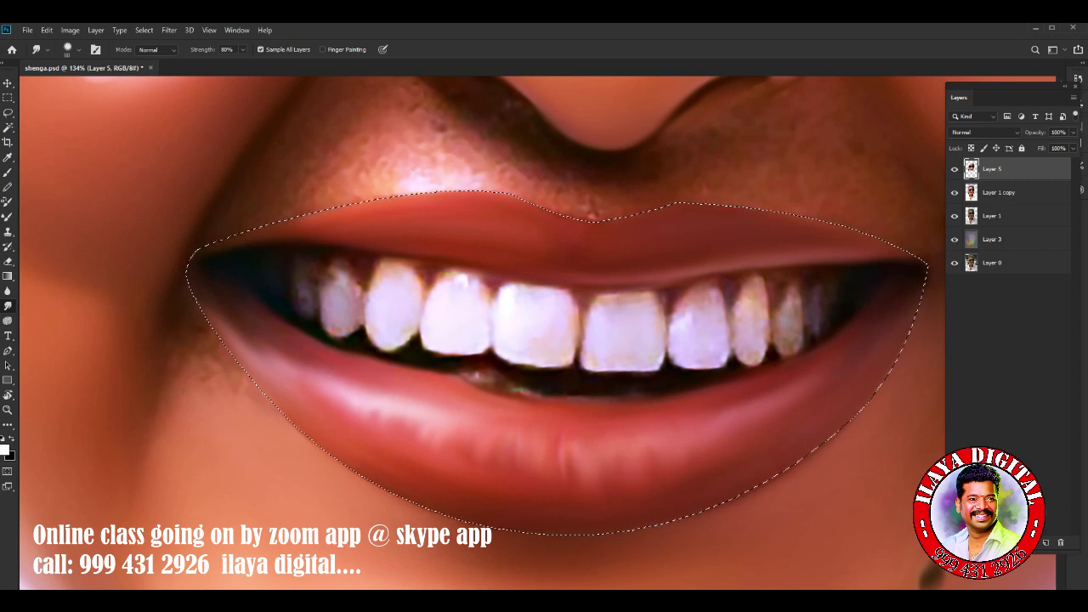
left_click_drag(449, 373, 536, 389)
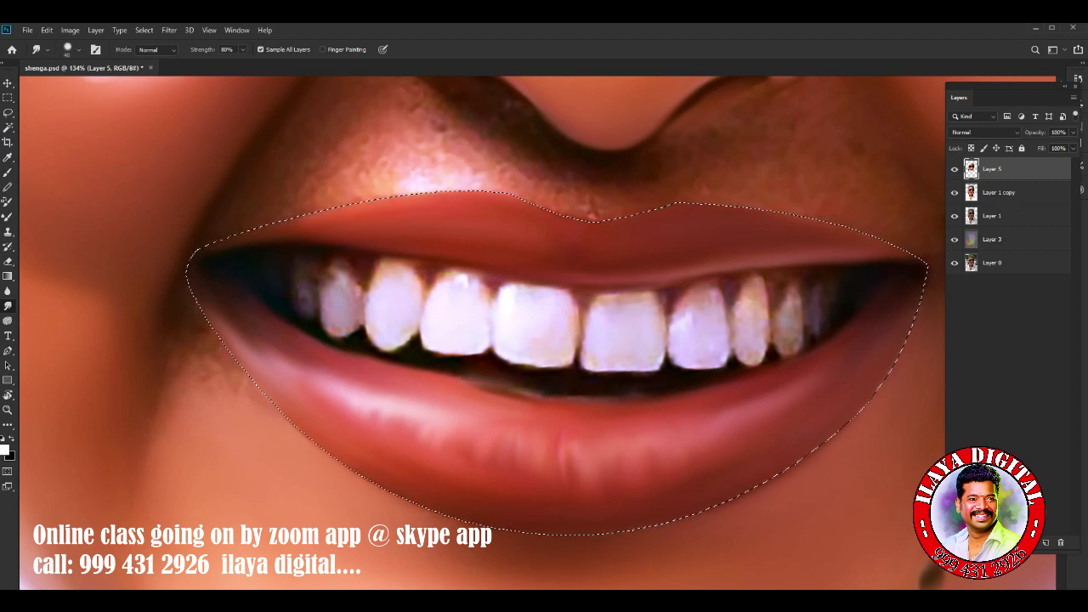
mouse_move(469, 387)
left_mouse_down()
mouse_move(552, 400)
mouse_move(672, 394)
left_mouse_up()
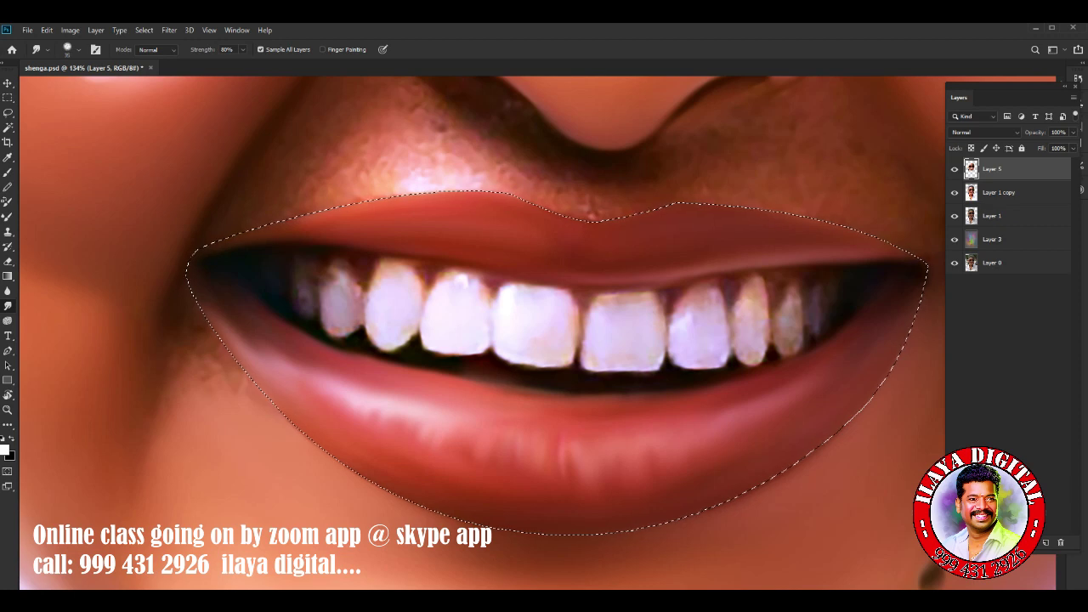
mouse_move(304, 287)
left_mouse_down()
mouse_move(306, 304)
mouse_move(335, 325)
mouse_move(355, 315)
mouse_move(333, 317)
left_mouse_up()
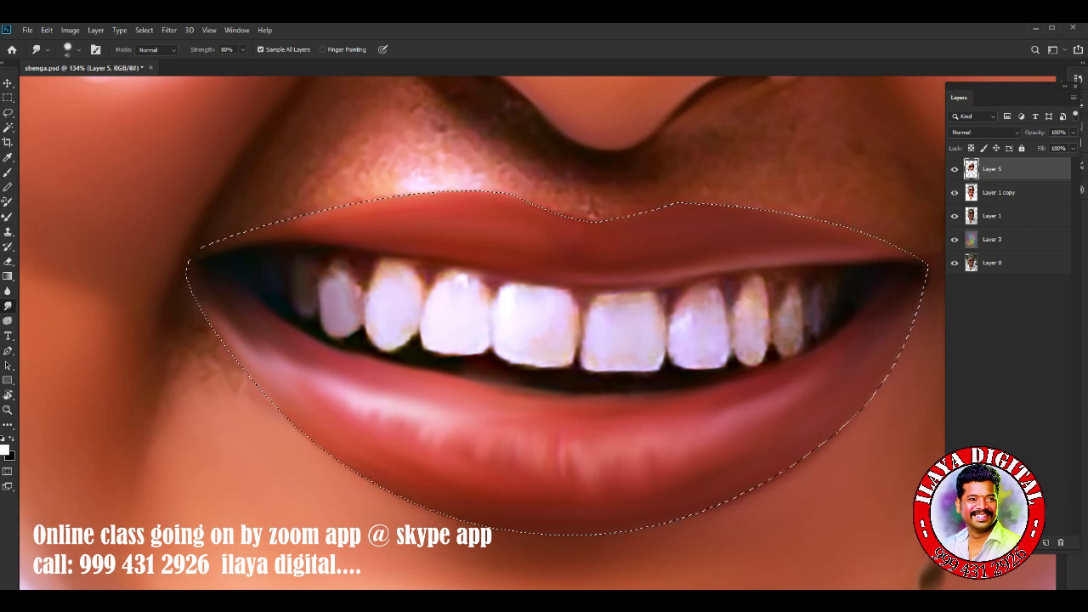
mouse_move(349, 277)
left_mouse_down()
mouse_move(359, 284)
mouse_move(352, 260)
mouse_move(416, 272)
left_mouse_up()
Smudge the second through fifth teeth, rounding their top edges.
mouse_move(410, 330)
left_mouse_down()
mouse_move(399, 347)
mouse_move(382, 316)
left_mouse_up()
left_click_drag(452, 291, 437, 274)
mouse_move(487, 304)
left_mouse_down()
mouse_move(469, 270)
mouse_move(574, 281)
mouse_move(578, 323)
left_mouse_up()
mouse_move(536, 348)
left_mouse_down()
mouse_move(570, 327)
mouse_move(574, 357)
mouse_move(497, 357)
left_mouse_up()
left_click_drag(544, 327, 506, 361)
left_click_drag(556, 336, 552, 366)
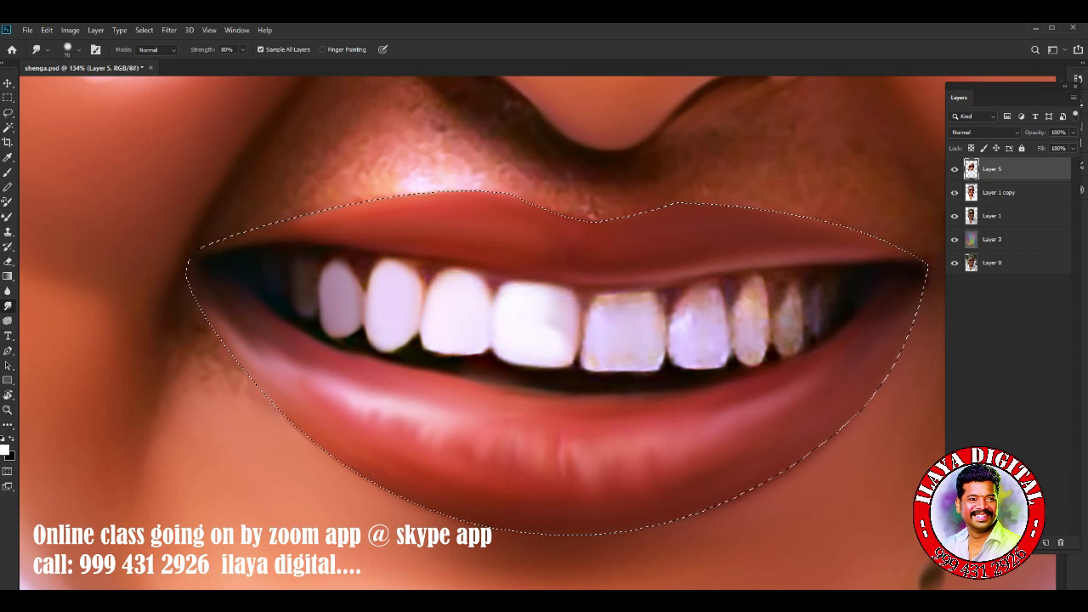
mouse_move(599, 302)
left_mouse_down()
mouse_move(663, 308)
mouse_move(656, 333)
mouse_move(664, 325)
mouse_move(646, 366)
mouse_move(585, 373)
left_mouse_up()
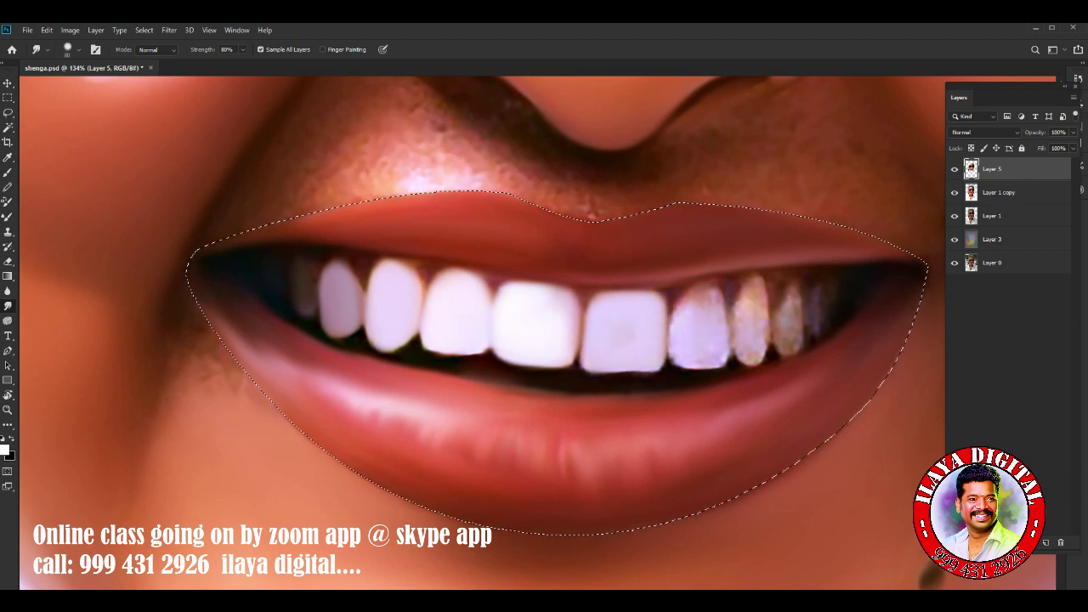
Blend spots out of the sixth to eighth teeth and soften the teeth's lower edges.
mouse_move(668, 362)
left_mouse_down()
mouse_move(719, 357)
mouse_move(723, 301)
mouse_move(707, 293)
mouse_move(724, 287)
left_mouse_up()
mouse_move(725, 340)
left_mouse_down()
mouse_move(753, 284)
mouse_move(764, 316)
mouse_move(755, 288)
left_mouse_up()
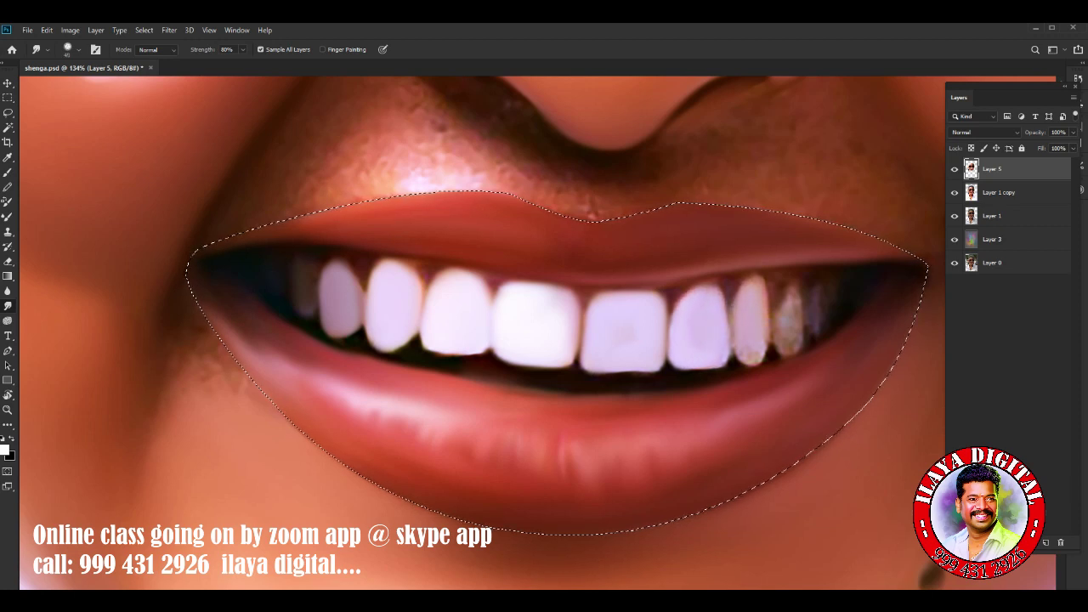
mouse_move(740, 362)
left_mouse_down()
mouse_move(768, 305)
mouse_move(758, 279)
mouse_move(736, 291)
left_mouse_up()
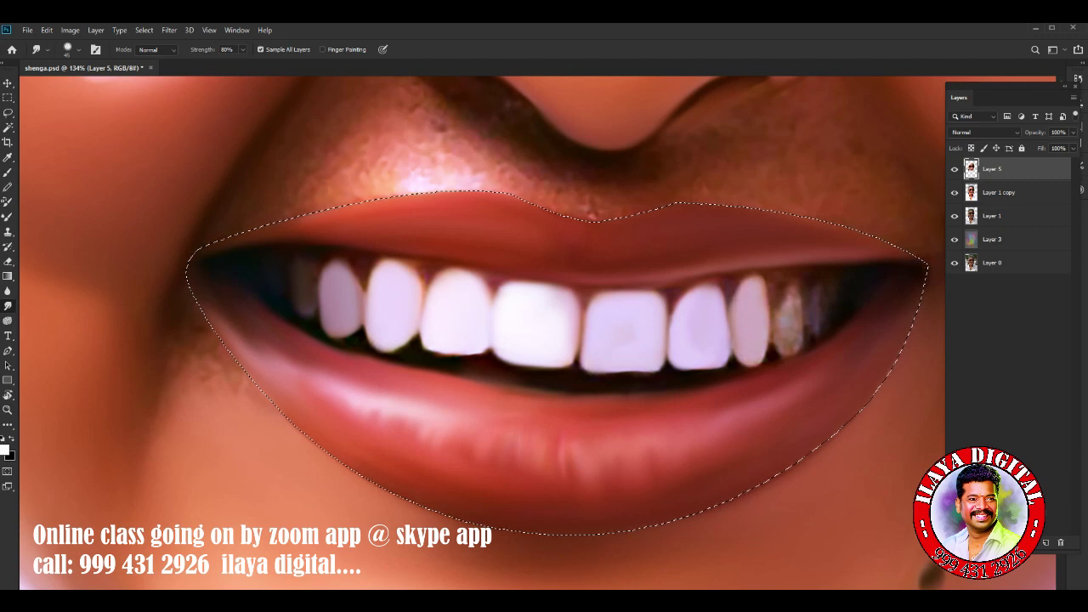
mouse_move(787, 329)
left_mouse_down()
mouse_move(791, 296)
mouse_move(777, 318)
mouse_move(780, 353)
mouse_move(780, 291)
mouse_move(822, 286)
mouse_move(814, 336)
left_mouse_up()
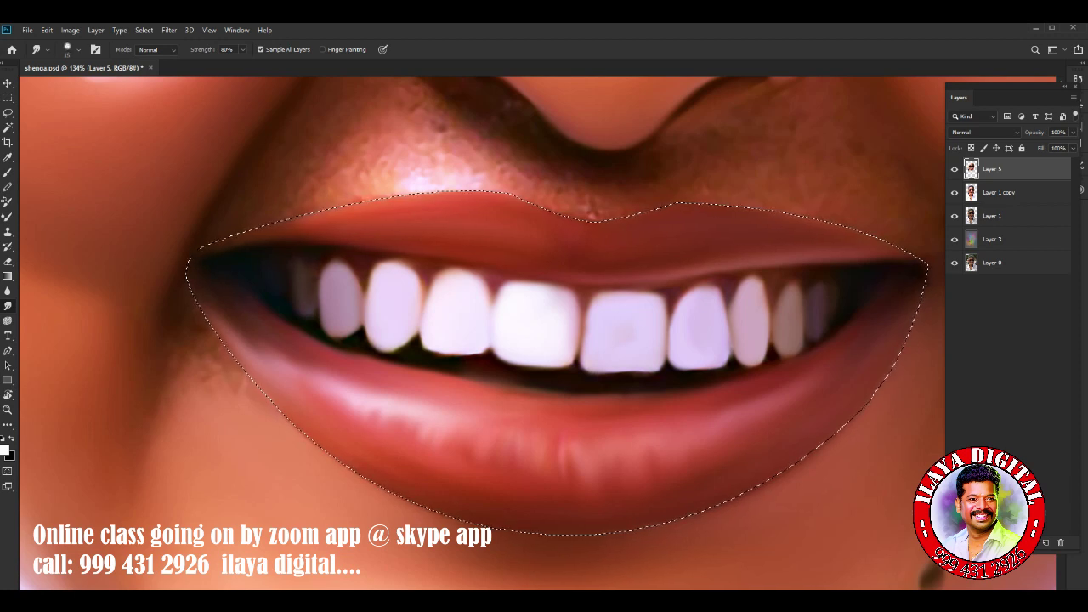
mouse_move(406, 344)
left_mouse_down()
mouse_move(379, 349)
mouse_move(502, 349)
mouse_move(532, 365)
mouse_move(639, 373)
mouse_move(668, 362)
mouse_move(661, 370)
left_mouse_up()
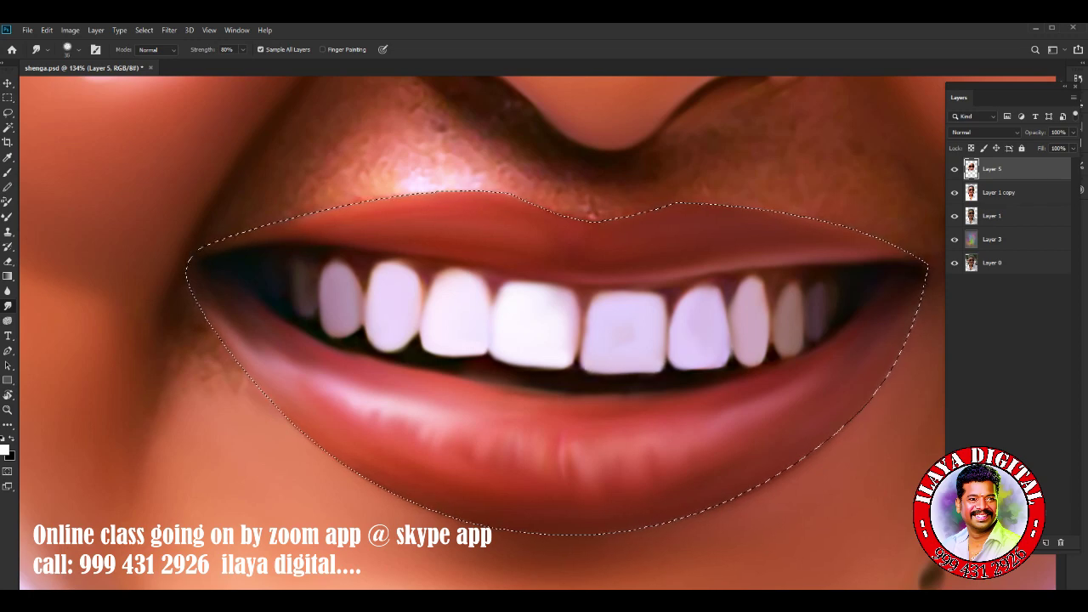
left_click_drag(547, 369, 560, 369)
Smudge the lower lip's left side and centre crease, then enlarge the brush.
key("ctrl+d")
scroll(544, 332, "down", 5, "alt")
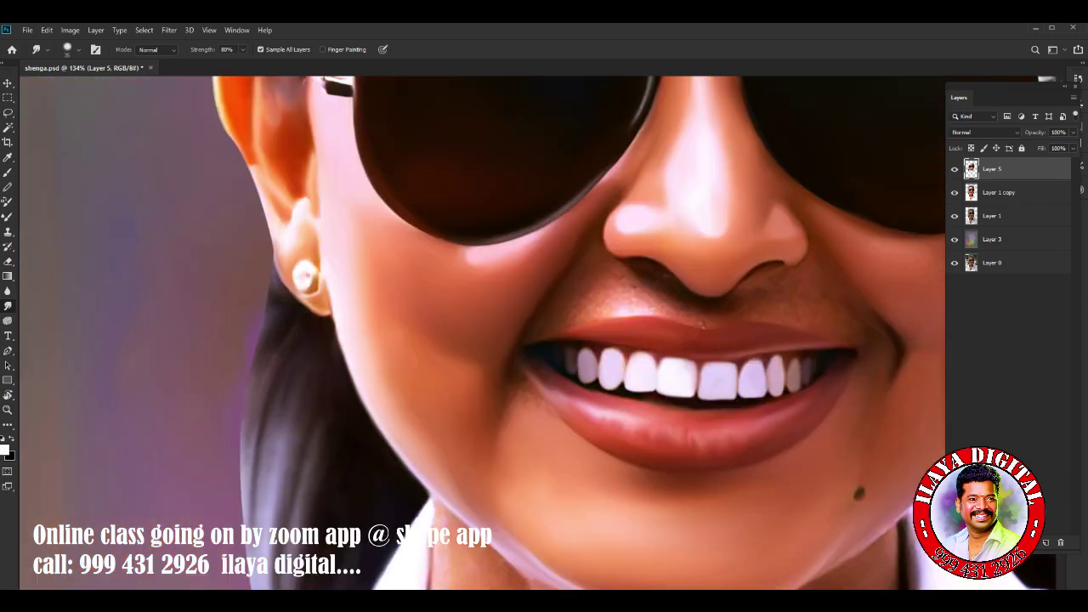
scroll(544, 332, "up", 3, "alt")
key("ctrl+shift+d")
scroll(663, 331, "up", 3, "alt")
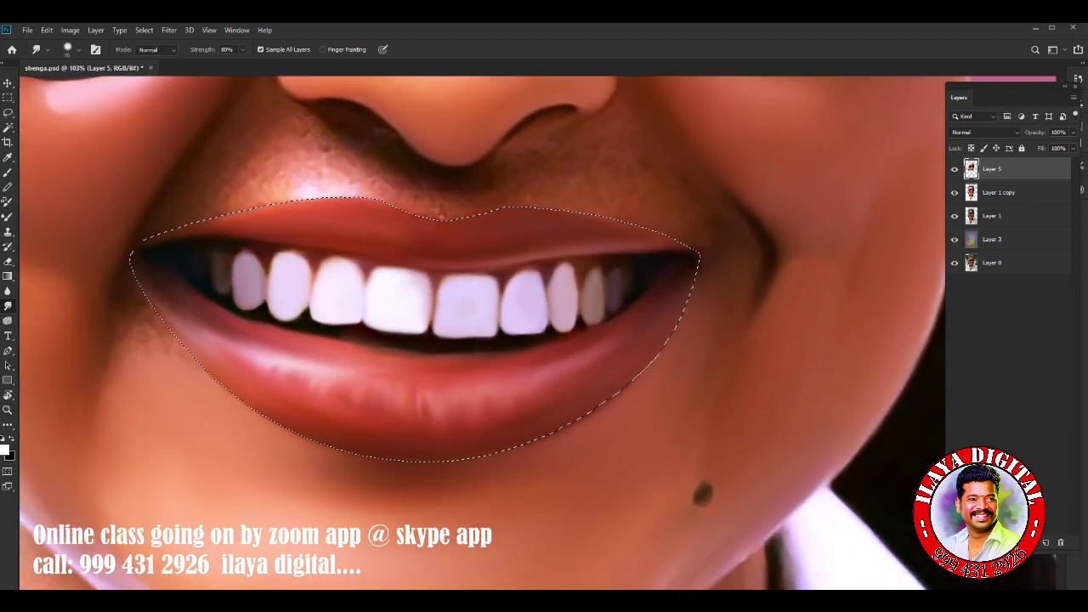
left_click_drag(289, 375, 360, 387)
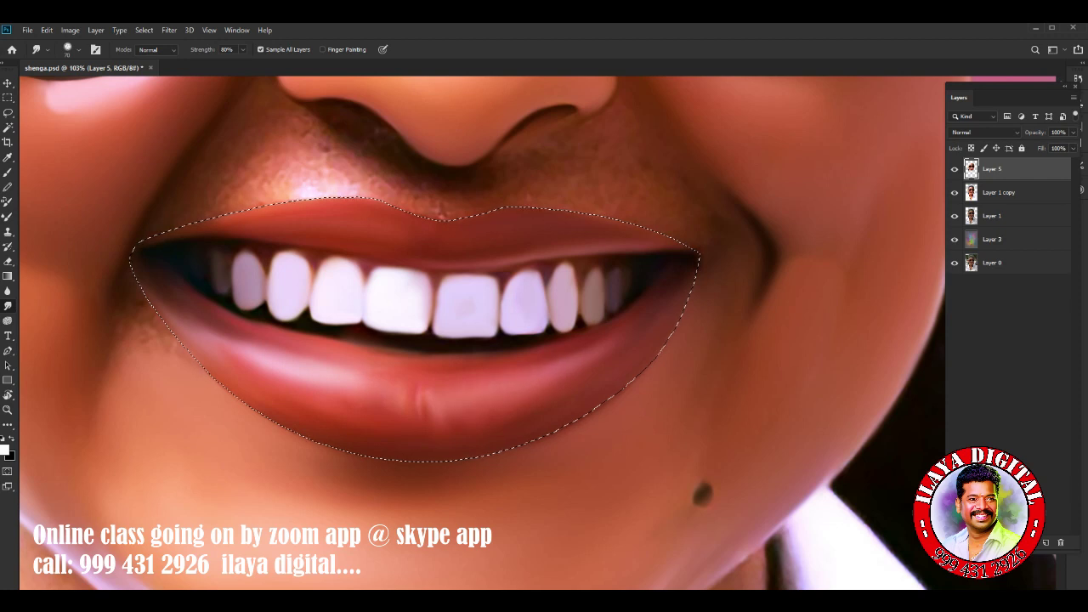
mouse_move(425, 412)
left_mouse_down()
mouse_move(447, 430)
mouse_move(418, 424)
left_mouse_up()
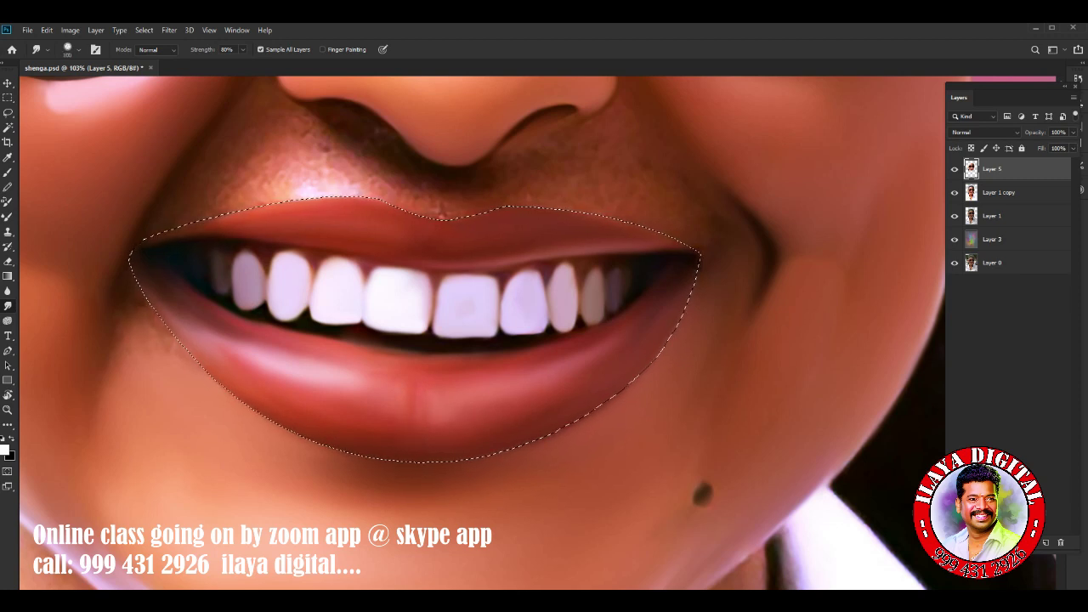
key("bracketright")
key("bracketright")
key("bracketright")
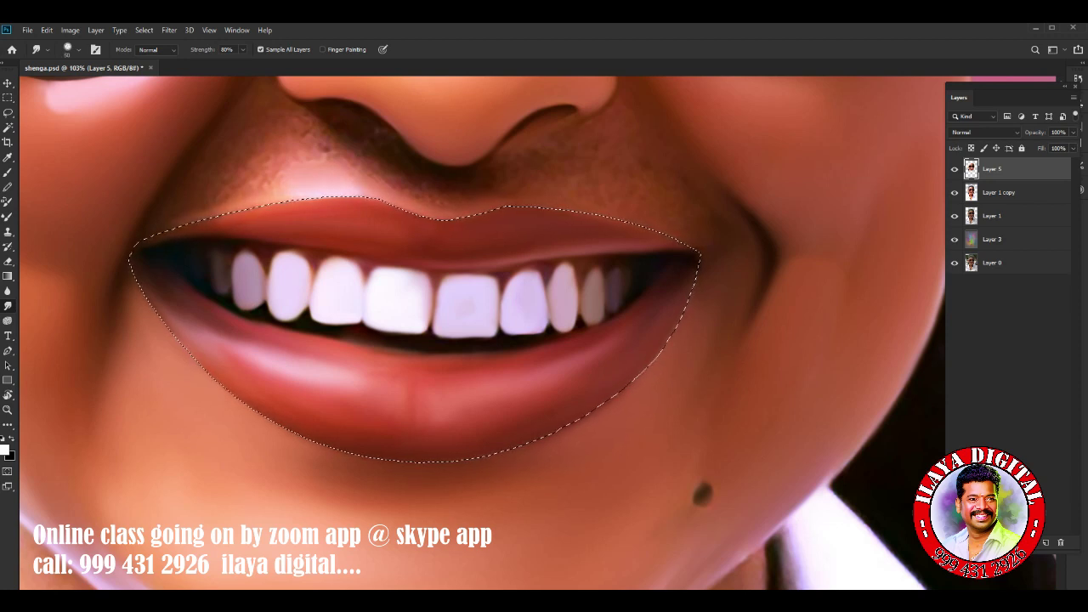
Deselect, zoom in on the nose and smooth the stubble left of the nostril.
key("ctrl+d")
key("ctrl+0")
scroll(481, 332, "up", 3)
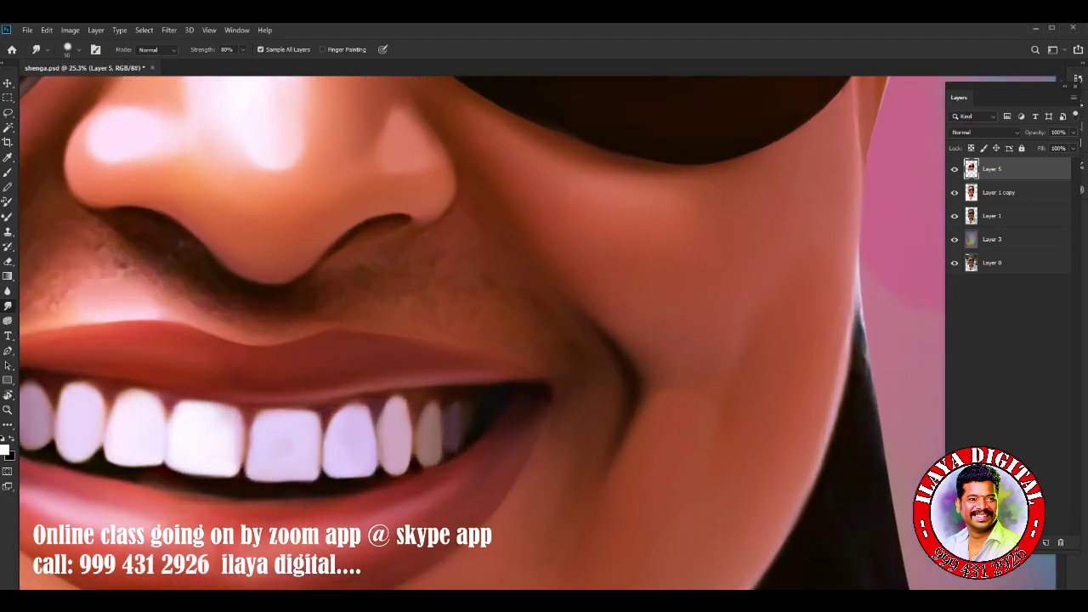
scroll(255, 383, "up", 2)
scroll(255, 382, "up", 2)
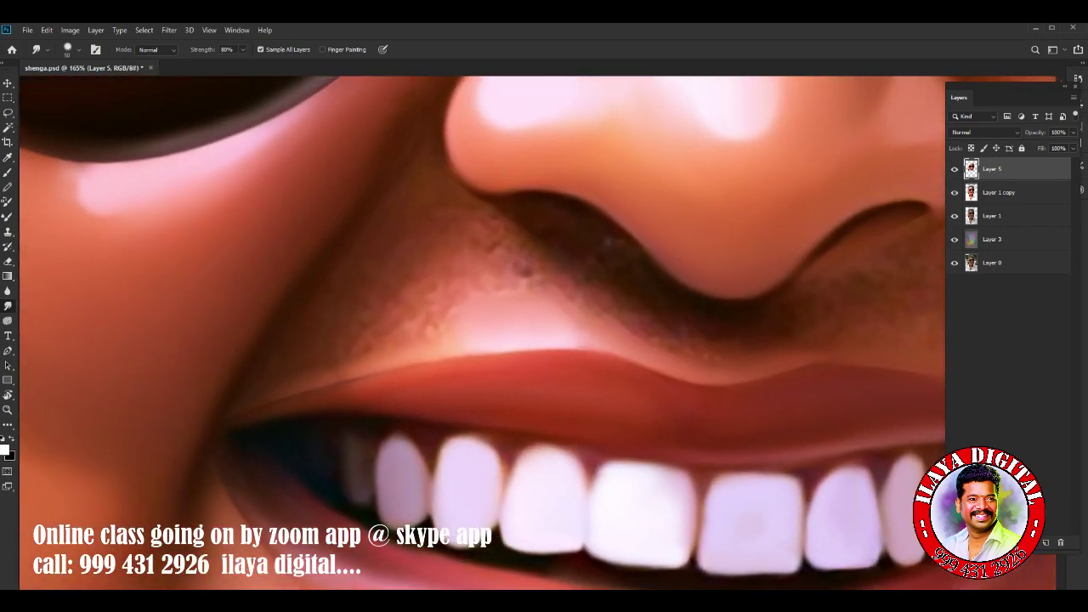
scroll(255, 383, "up", 1)
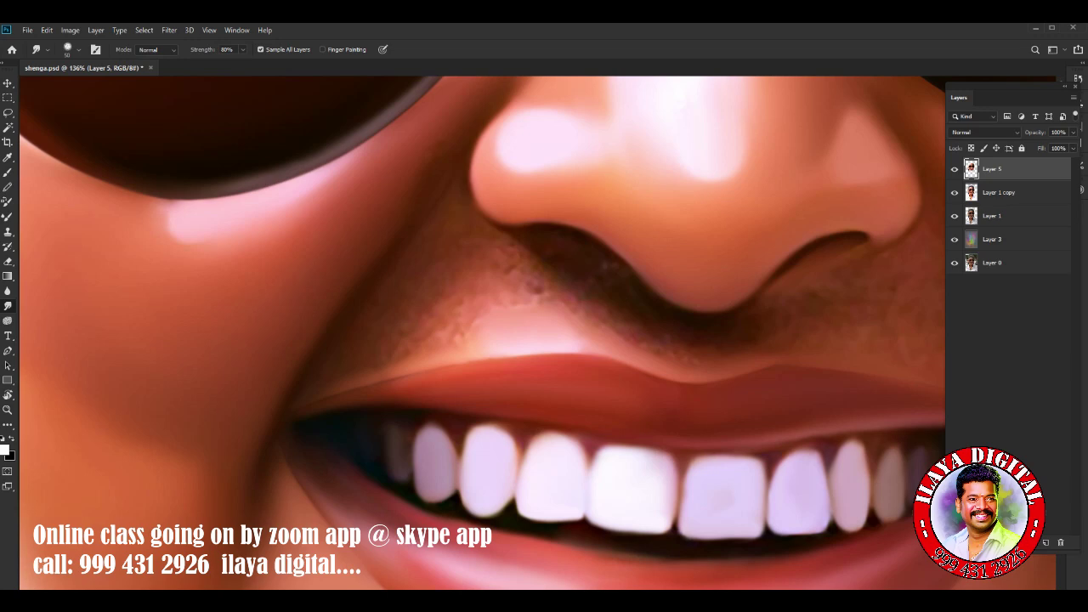
scroll(481, 332, "down", 5)
scroll(481, 332, "up", 3)
scroll(481, 332, "up", 2)
scroll(481, 332, "up", 1)
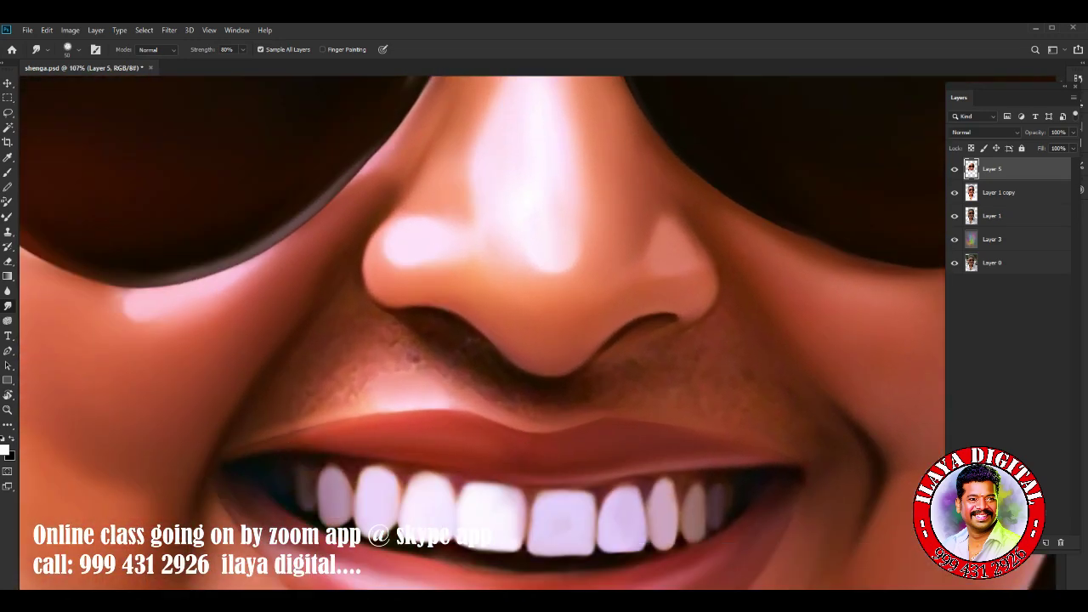
left_click_drag(481, 332, 540, 302)
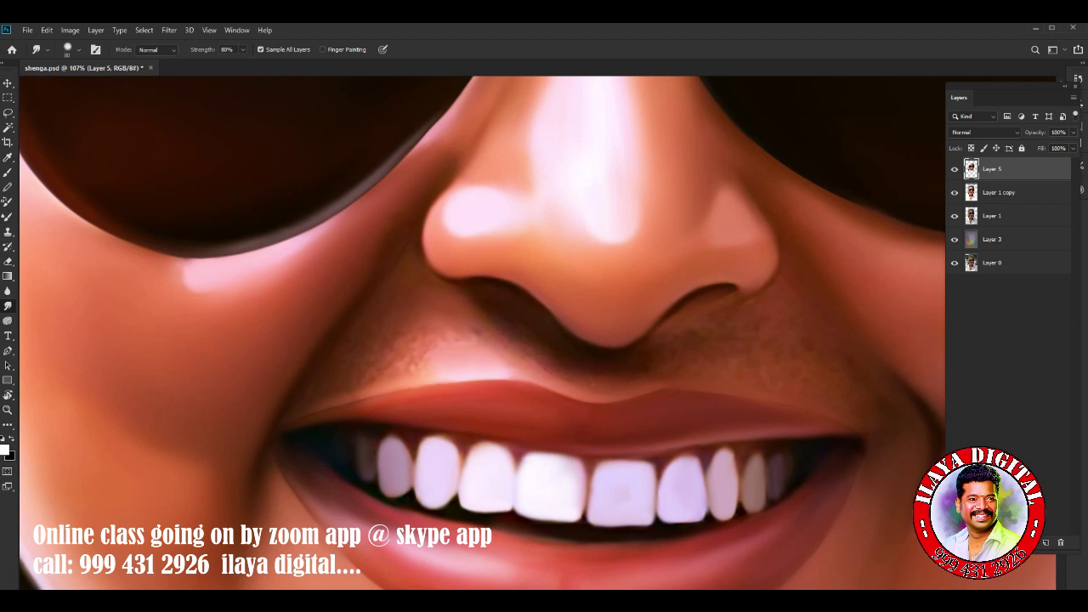
left_click_drag(399, 335, 437, 354)
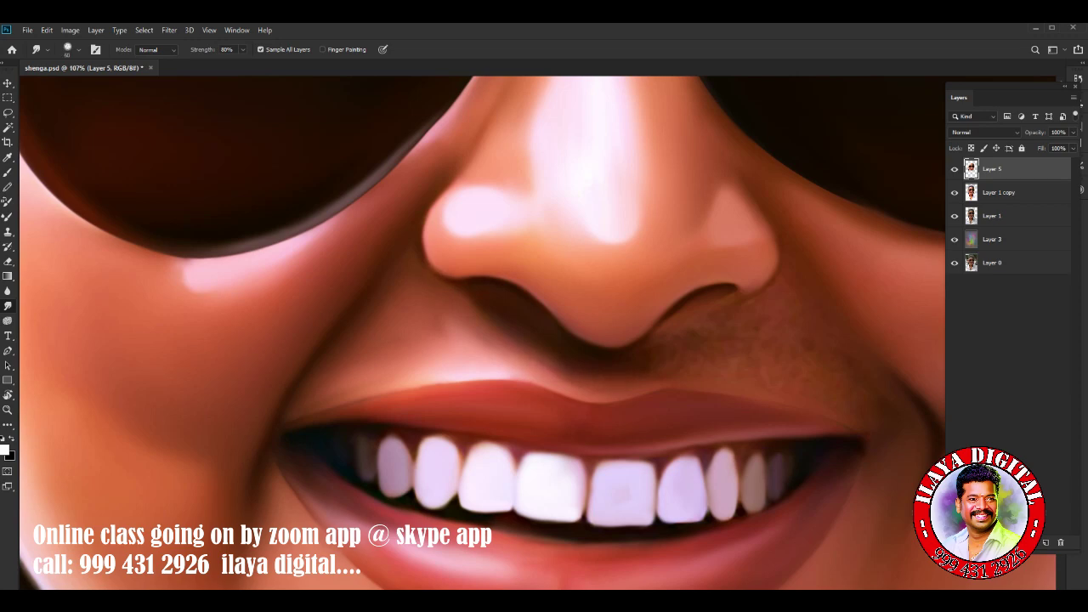
Blend the nostril shadow into the cheek and smooth the adjacent cheek skin.
key("ctrl+0")
scroll(476, 323, "up", 3)
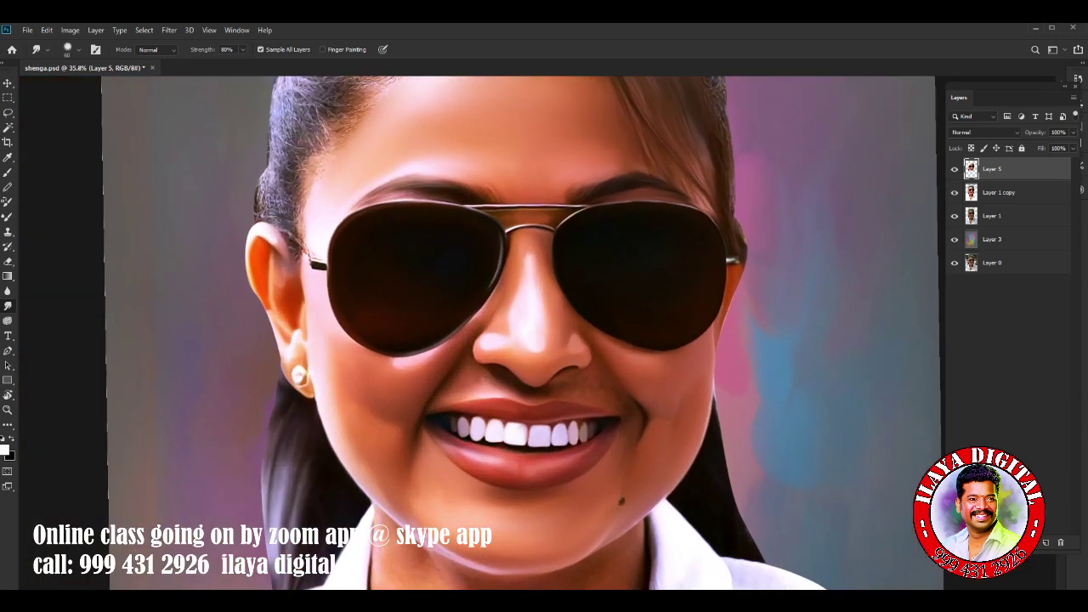
scroll(476, 323, "up", 3)
scroll(450, 416, "up", 3)
scroll(450, 417, "up", 3)
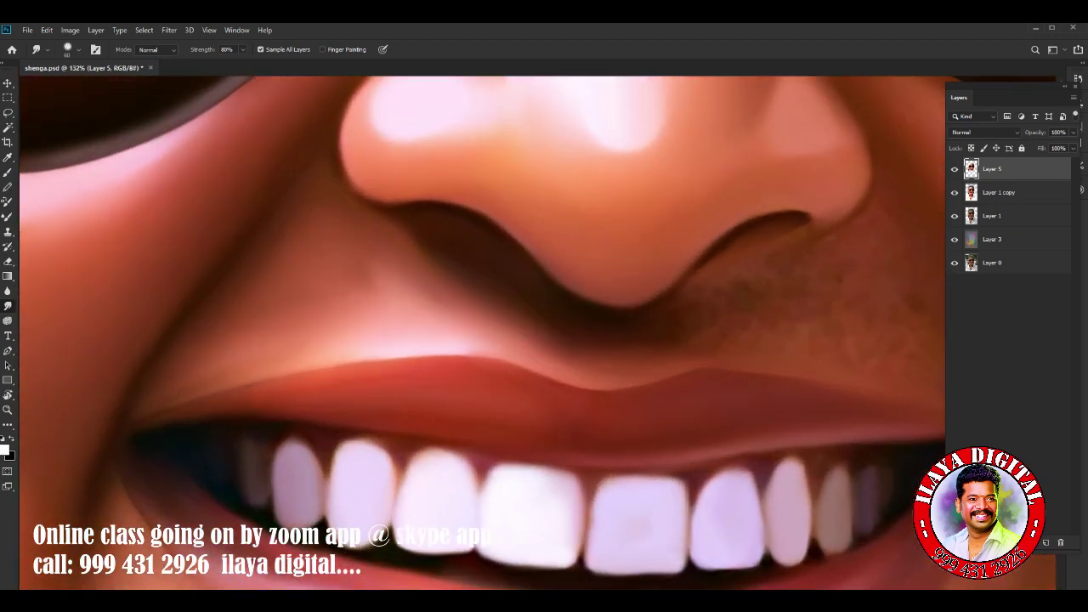
scroll(450, 416, "up", 2)
mouse_move(397, 228)
left_mouse_down()
mouse_move(488, 256)
mouse_move(463, 285)
mouse_move(569, 340)
left_mouse_up()
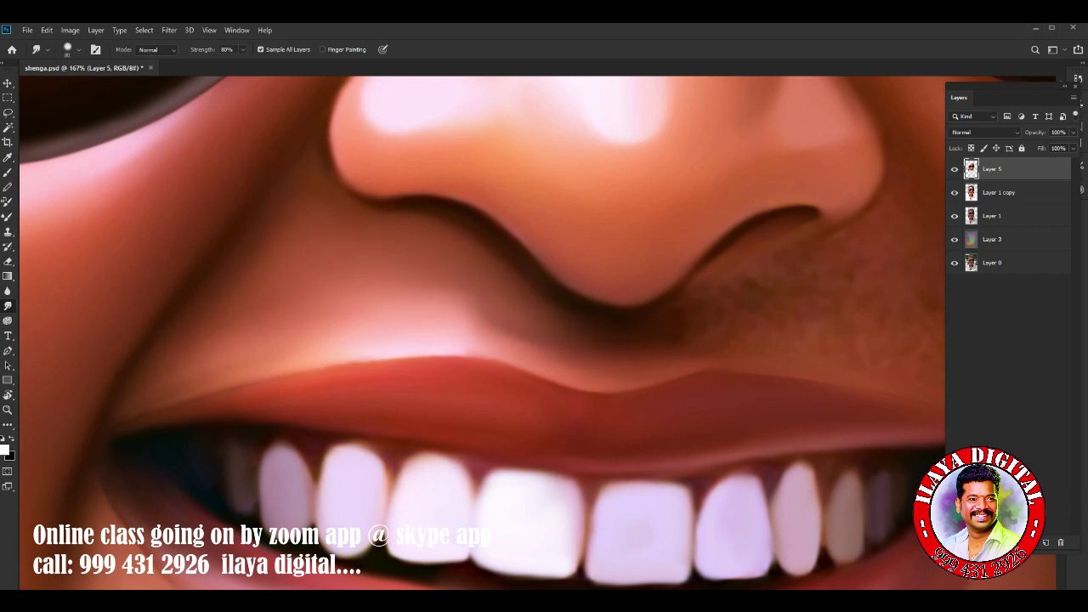
left_click_drag(322, 315, 255, 357)
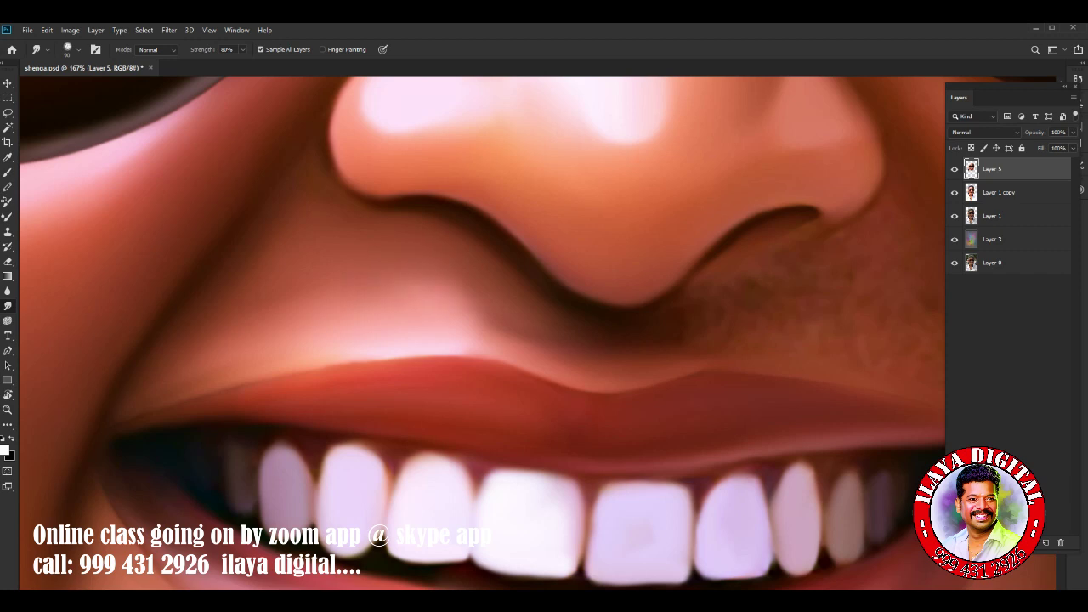
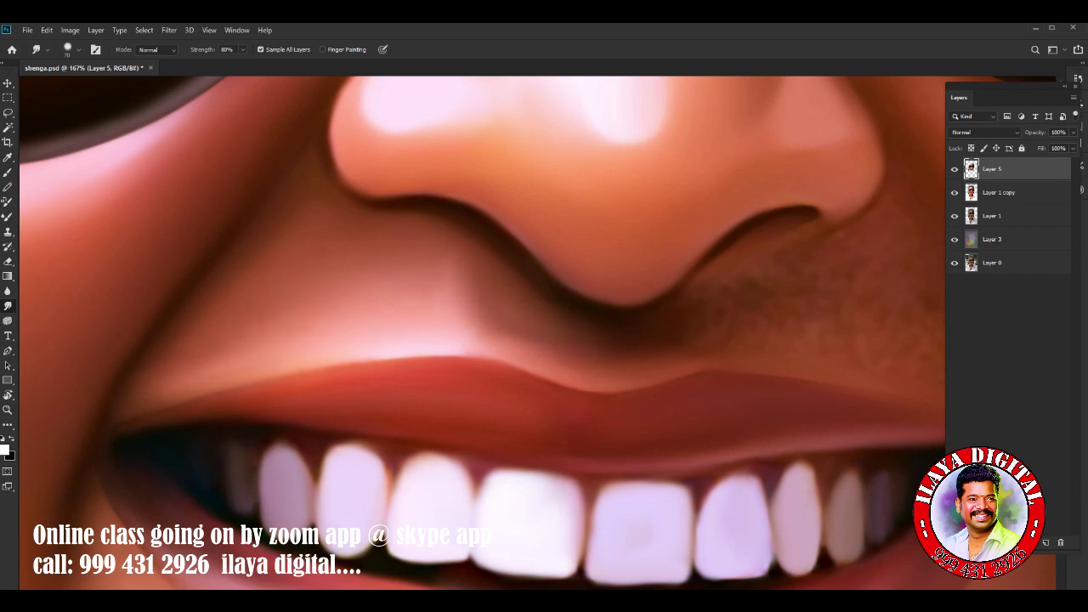
Smudge the dark crease at the mouth corner into the skin, then review nose and upper lip.
scroll(267, 408, "down", 5)
scroll(396, 422, "up", 5)
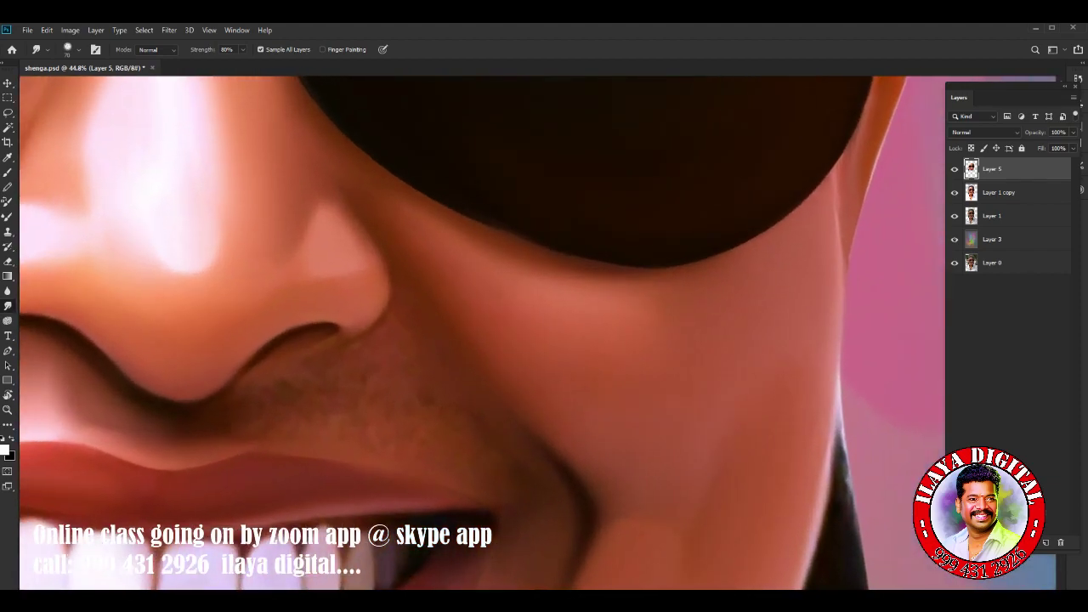
scroll(722, 527, "up", 2)
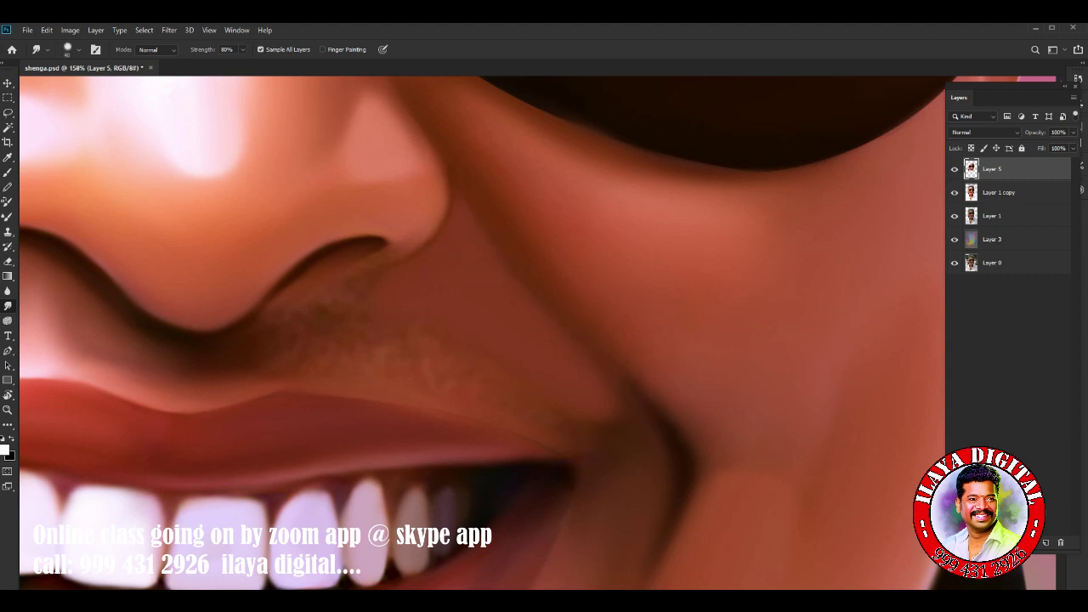
left_click_drag(688, 489, 676, 552)
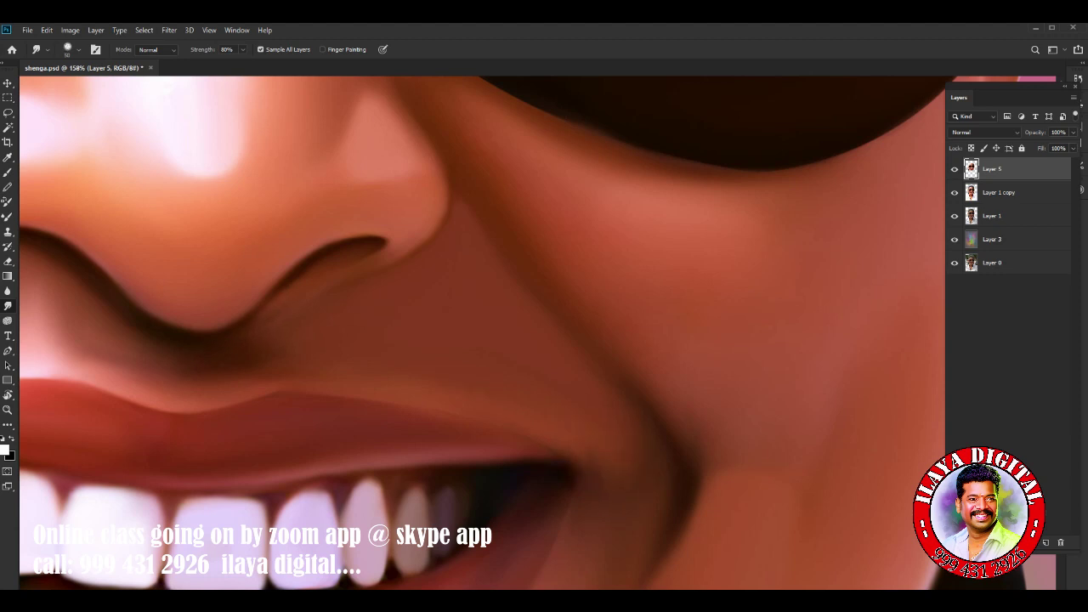
left_click_drag(340, 340, 714, 404)
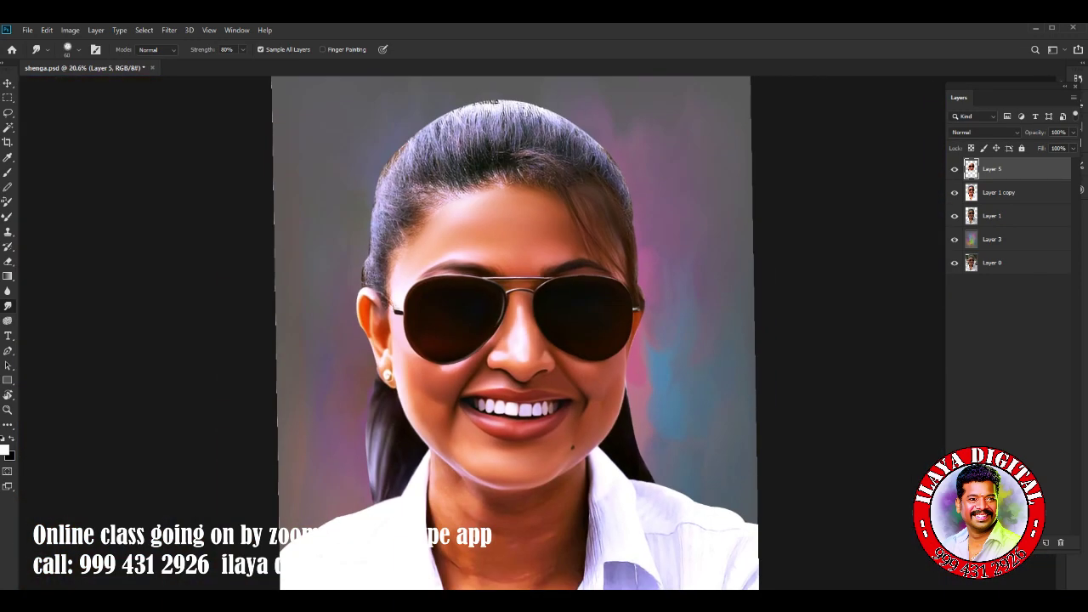
left_click_drag(510, 417, 476, 442)
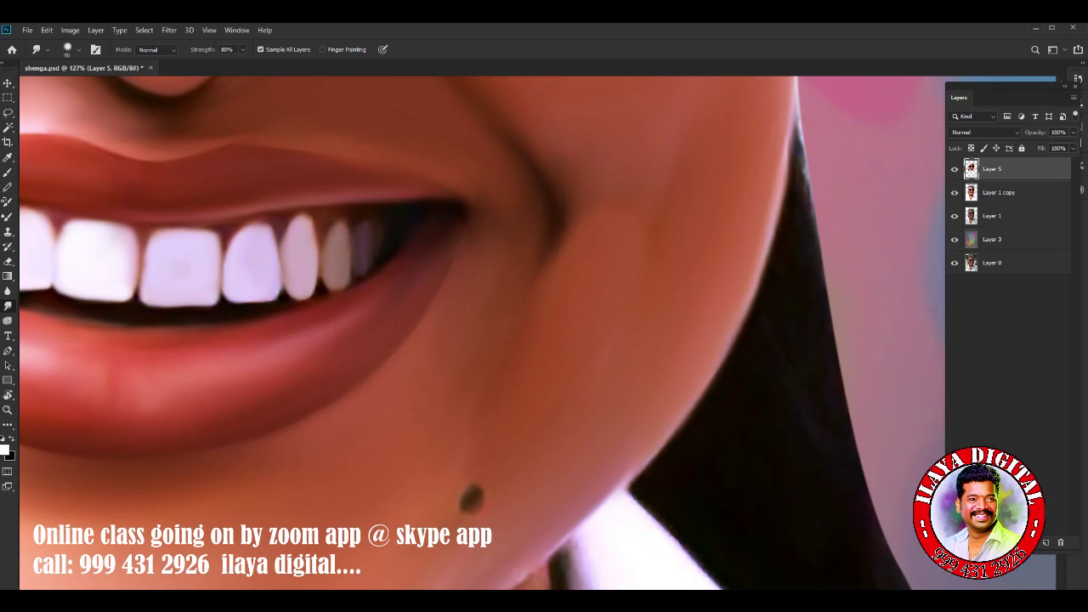
scroll(414, 421, "down", 5)
scroll(414, 340, "down", 3)
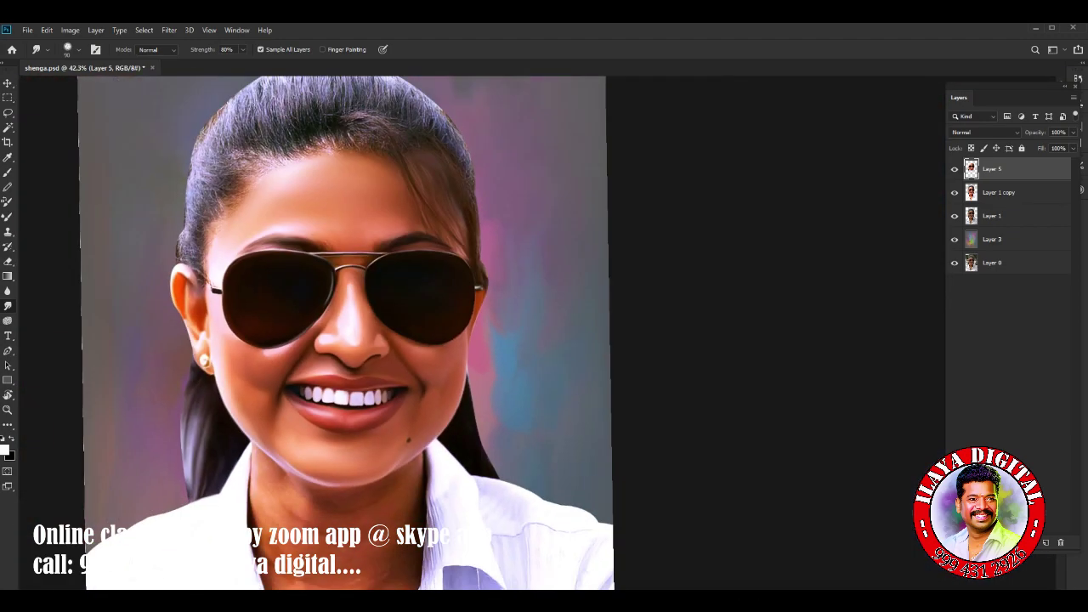
Smudge out the dark band and creases across the lower neck and its left edge.
scroll(544, 382, "up", 3)
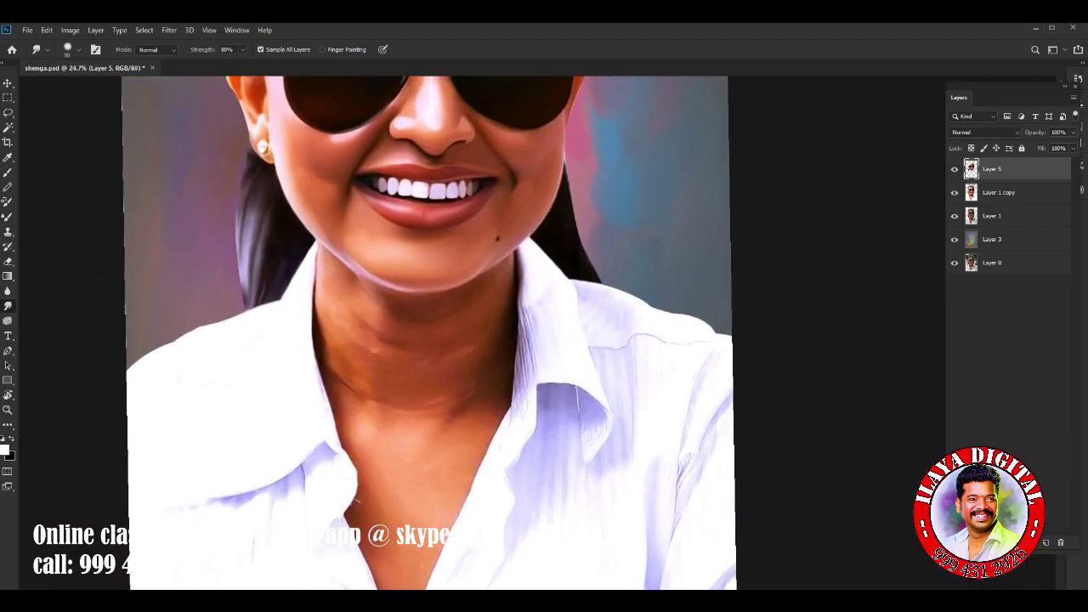
mouse_move(353, 221)
left_mouse_down()
mouse_move(429, 289)
mouse_move(519, 344)
mouse_move(565, 340)
left_mouse_up()
left_click_drag(404, 323, 493, 379)
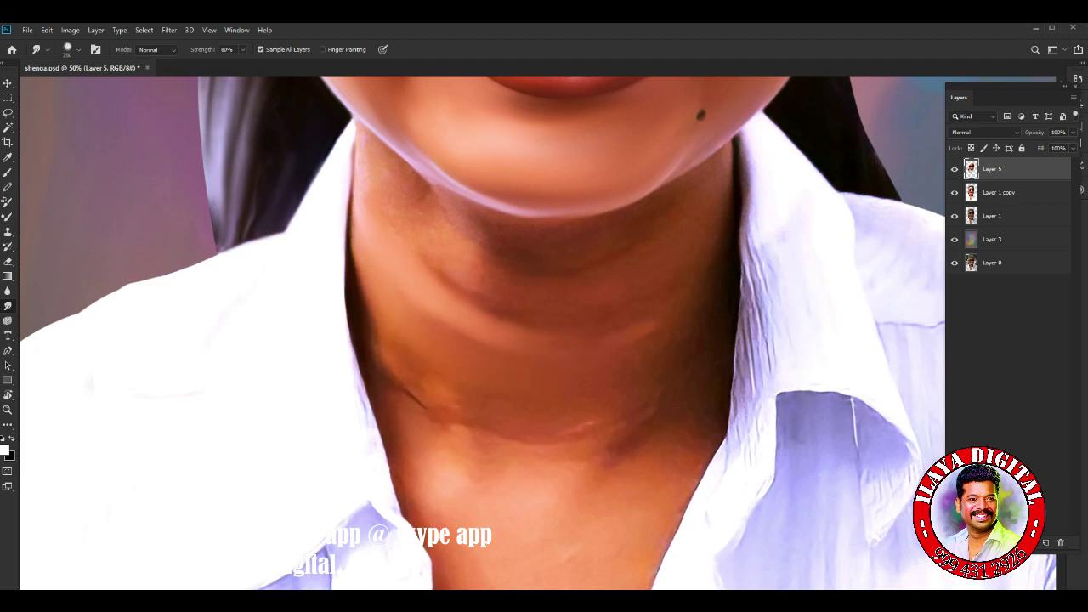
mouse_move(493, 336)
left_mouse_down()
mouse_move(391, 378)
mouse_move(612, 416)
left_mouse_up()
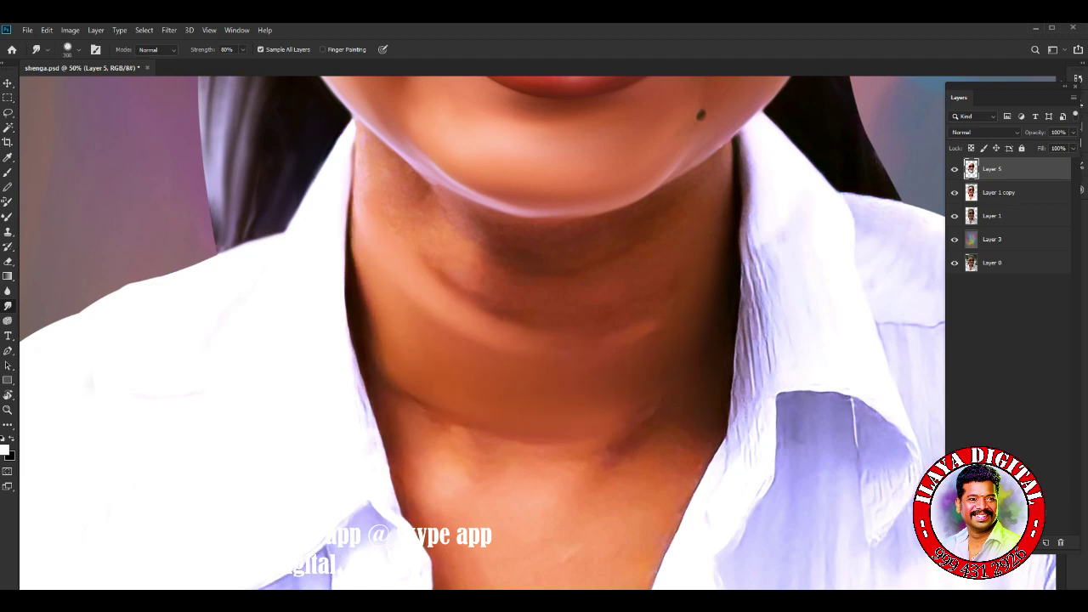
left_click_drag(595, 455, 688, 443)
mouse_move(400, 425)
left_mouse_down()
mouse_move(349, 263)
mouse_move(472, 442)
mouse_move(595, 454)
left_mouse_up()
left_click_drag(451, 518, 425, 459)
left_click_drag(535, 505, 604, 459)
left_click_drag(587, 535, 655, 510)
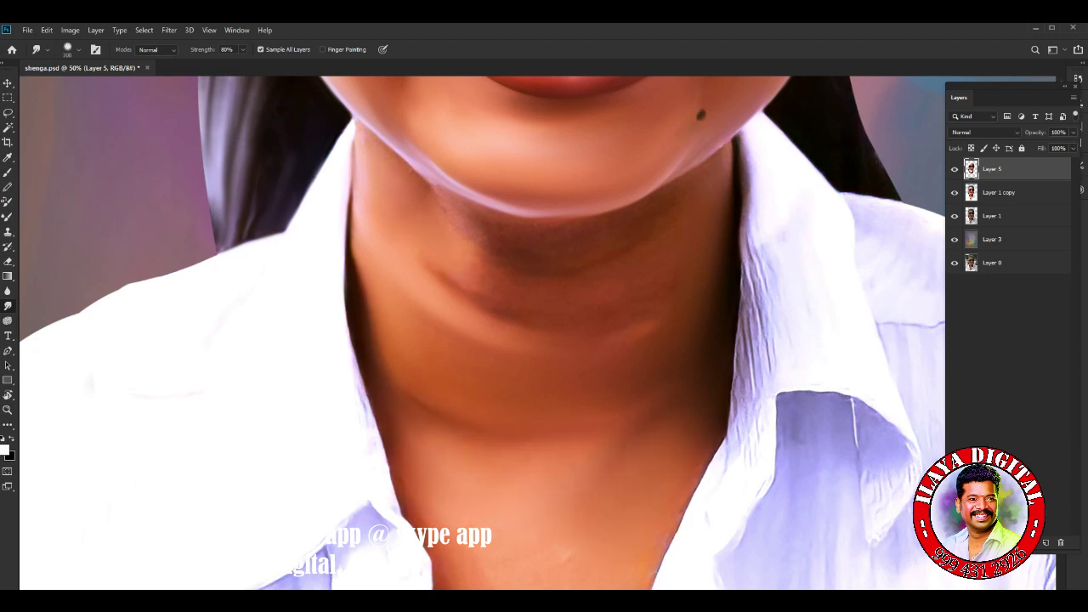
Lighten the shadow under the chin, the reddish neck crease and the left neck edge.
mouse_move(433, 270)
left_mouse_down()
mouse_move(603, 255)
mouse_move(502, 299)
left_mouse_up()
mouse_move(468, 212)
left_mouse_down()
mouse_move(527, 255)
mouse_move(518, 259)
left_mouse_up()
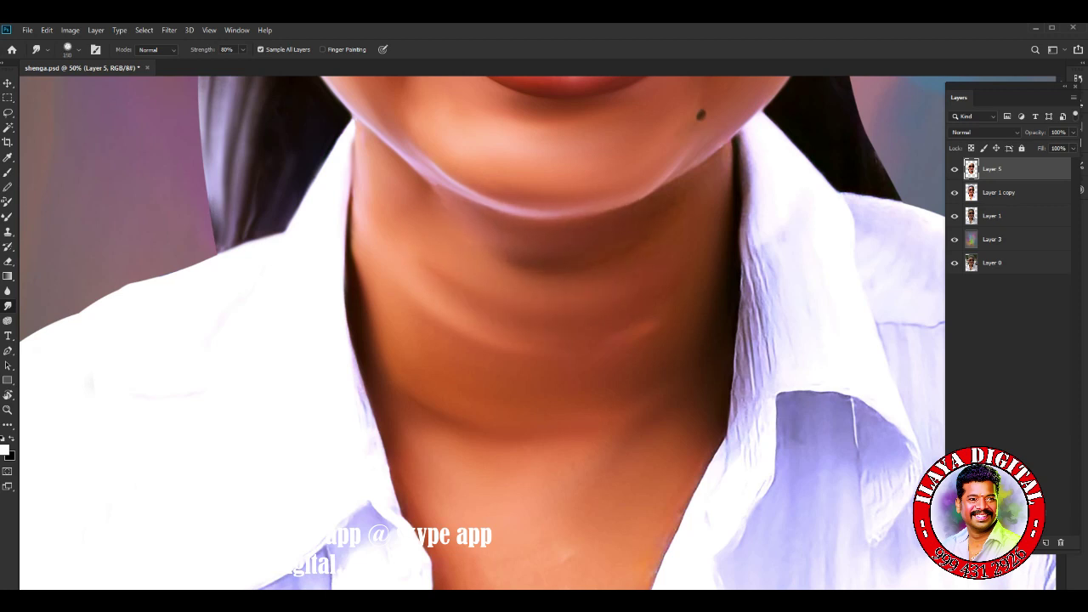
left_click_drag(729, 175, 715, 285)
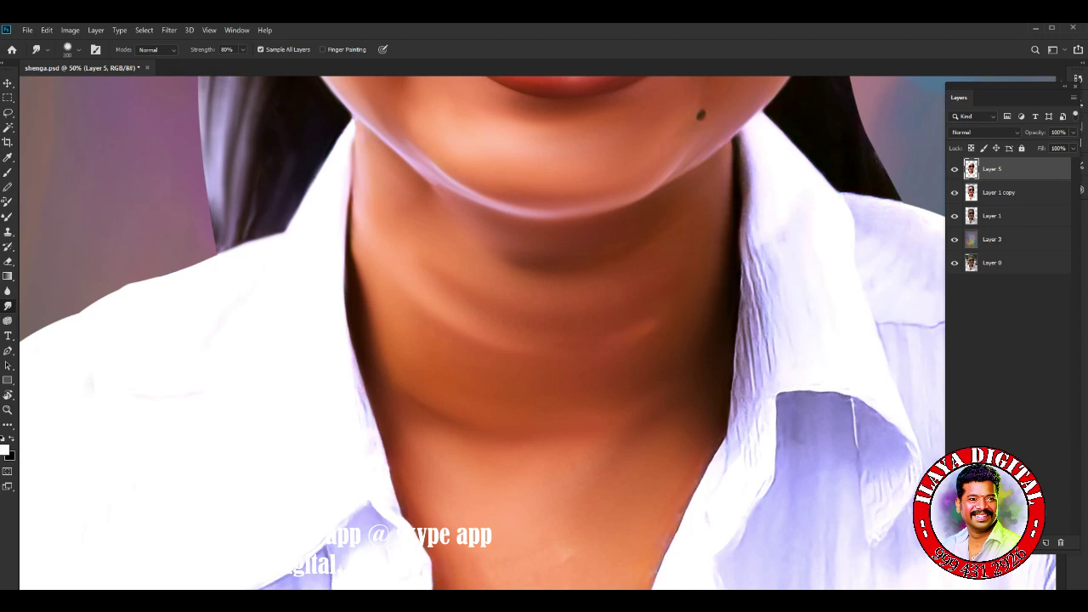
left_click_drag(503, 252, 541, 270)
left_click_drag(637, 321, 655, 333)
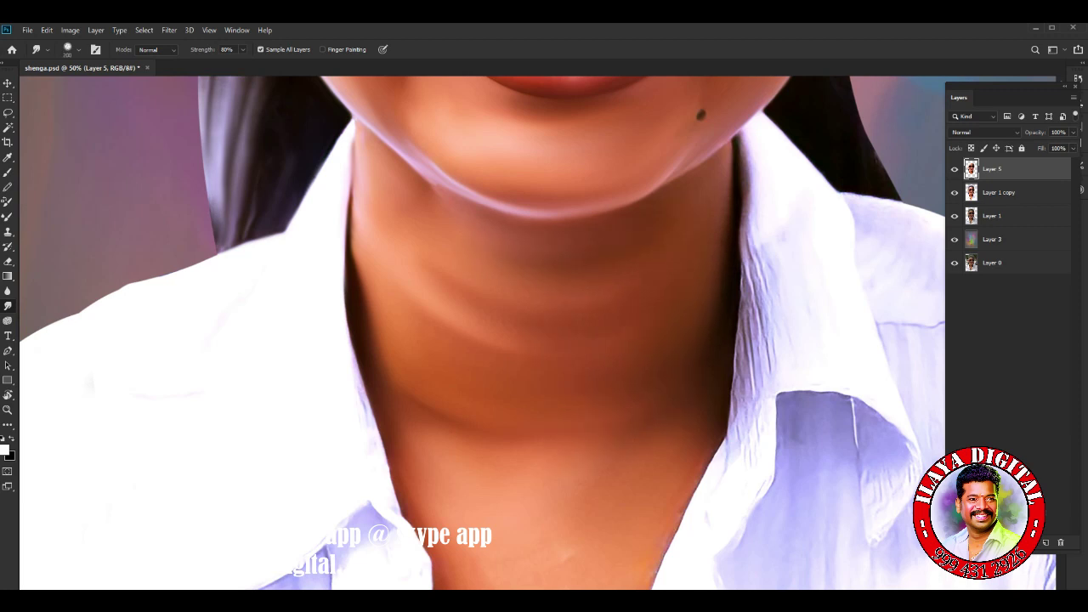
left_click_drag(364, 228, 360, 296)
left_click_drag(362, 202, 359, 272)
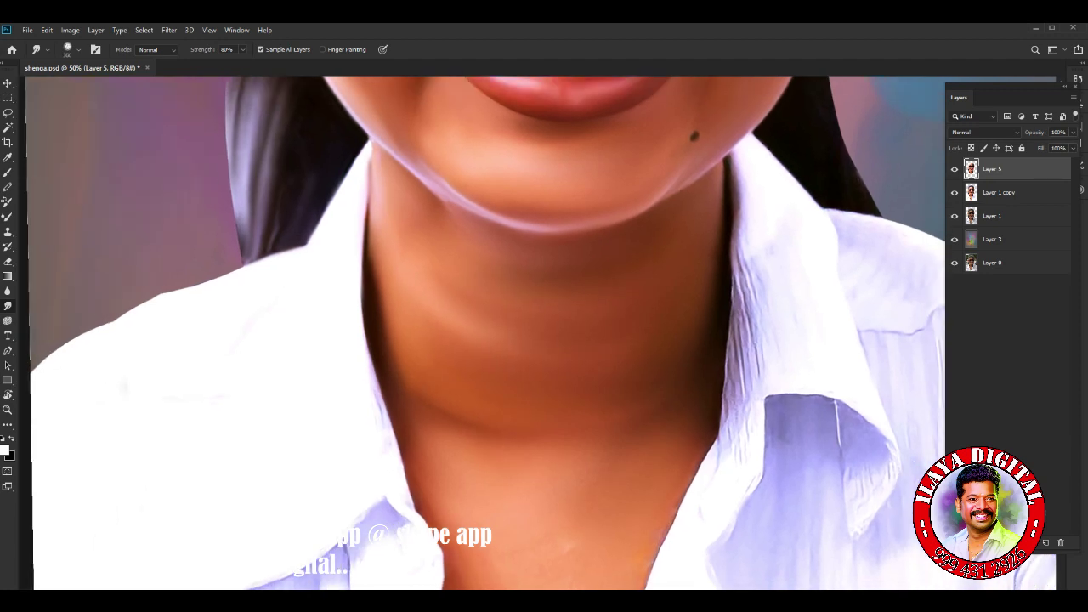
Blend stray strands and rough edges where the neck meets the collar.
scroll(442, 364, "down", 5)
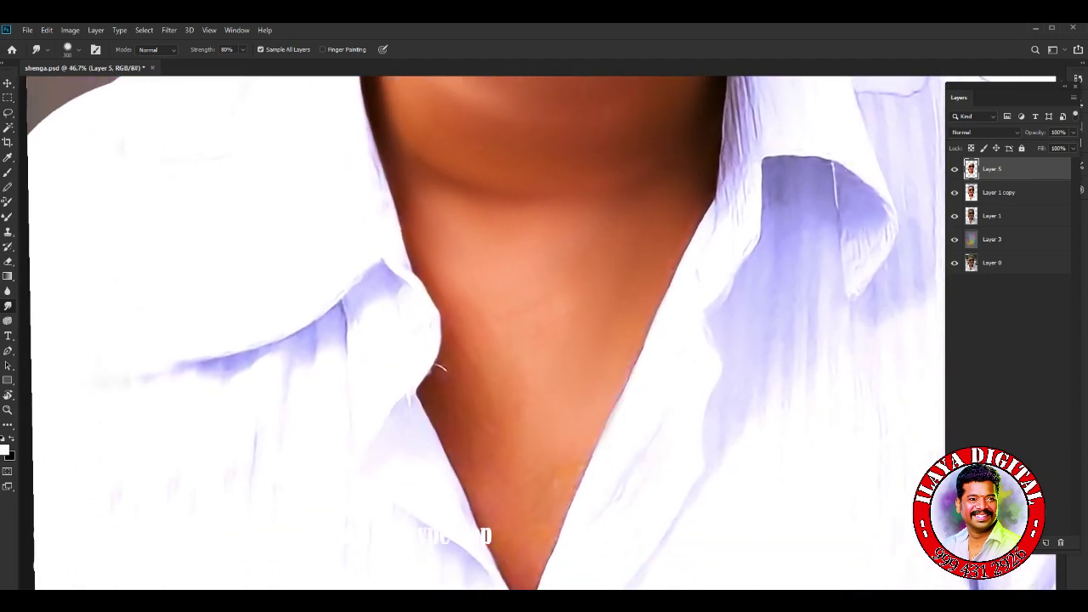
left_click_drag(439, 367, 433, 359)
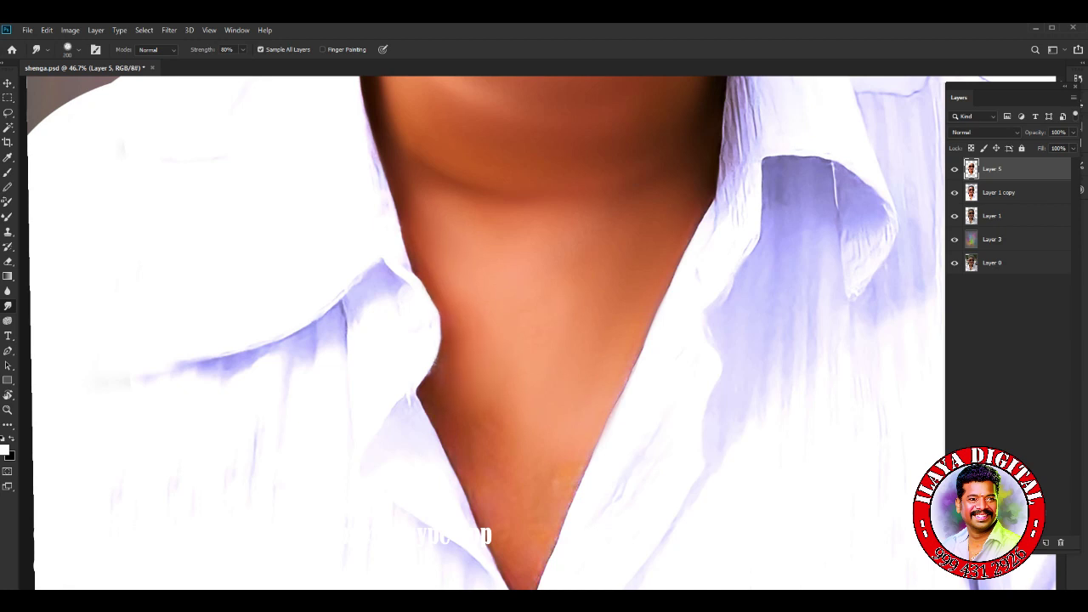
left_click_drag(429, 424, 435, 297)
mouse_move(469, 514)
left_mouse_down()
mouse_move(492, 476)
mouse_move(548, 476)
left_mouse_up()
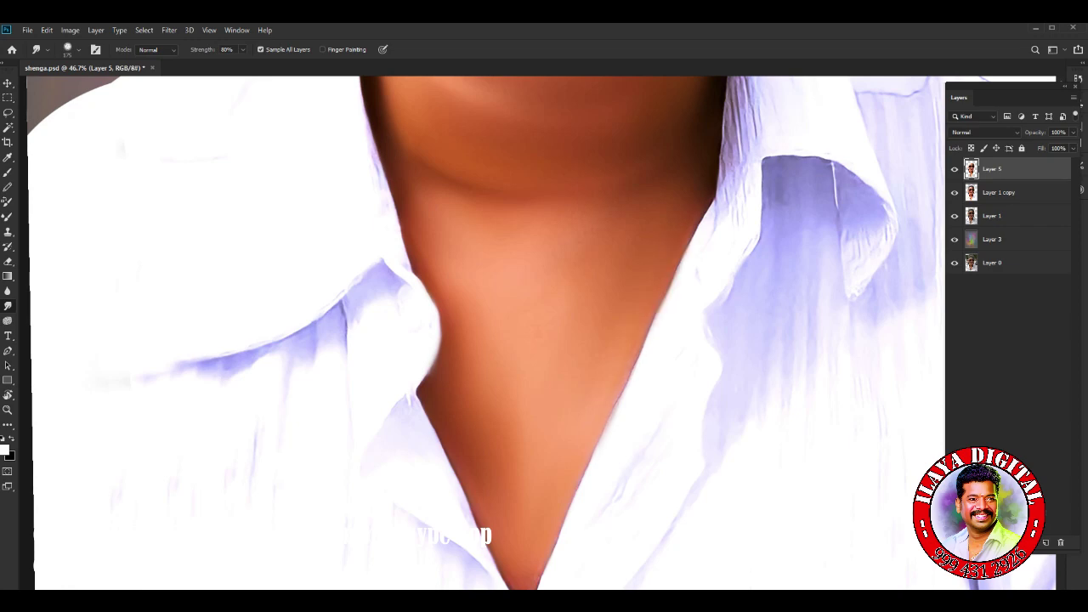
scroll(484, 340, "down", 3)
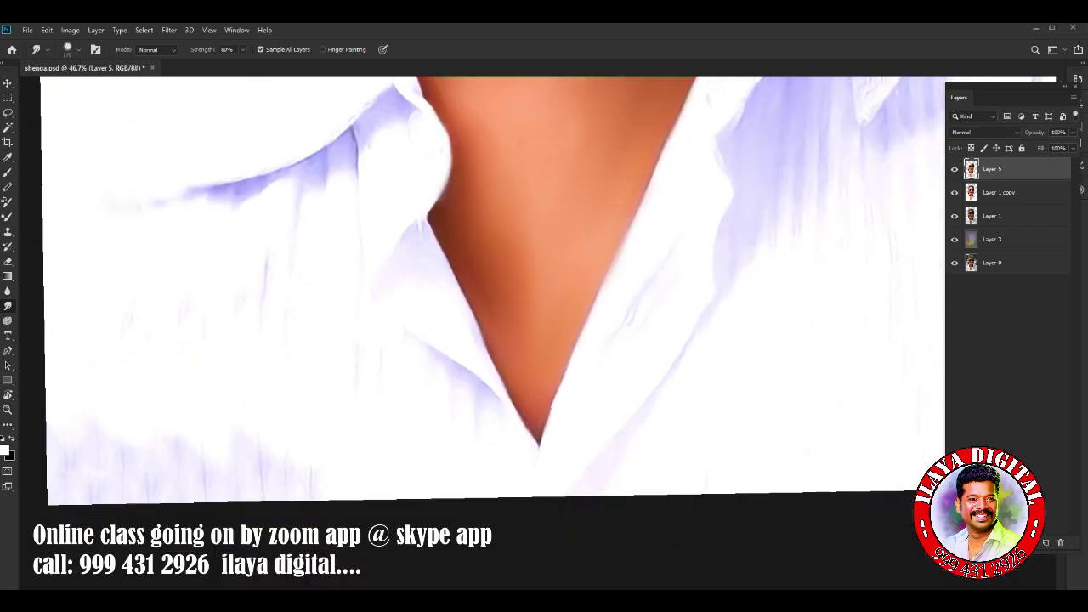
scroll(544, 340, "down", 5)
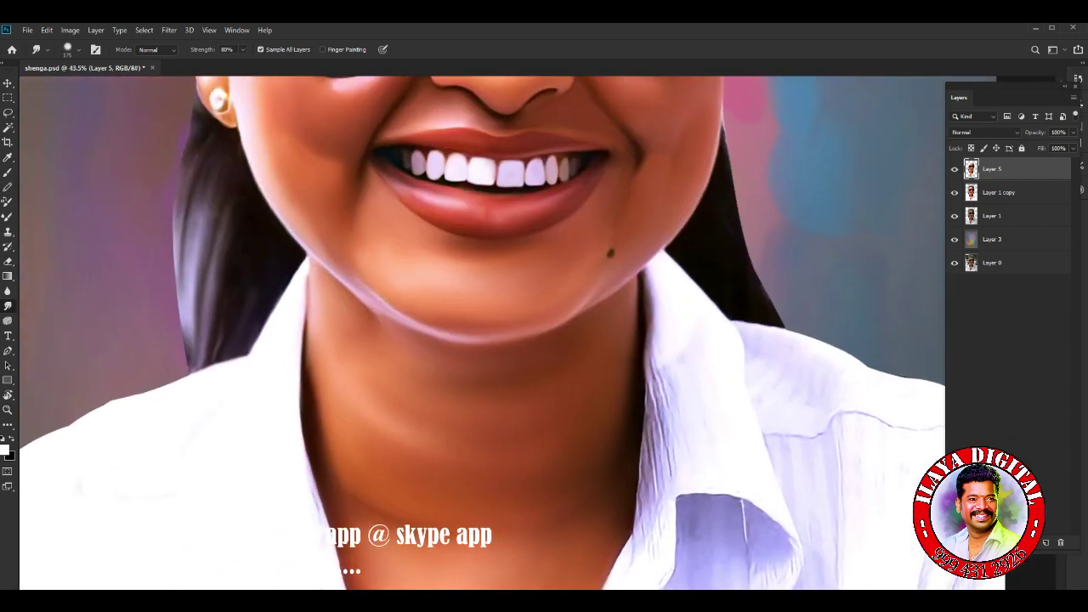
scroll(523, 406, "up", 3)
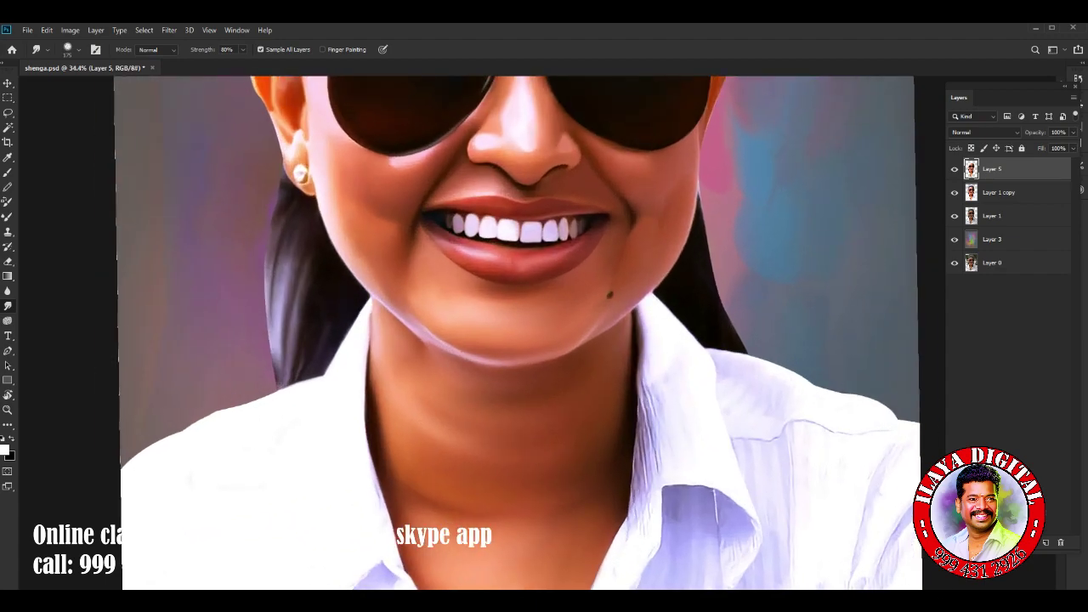
scroll(544, 255, "up", 4)
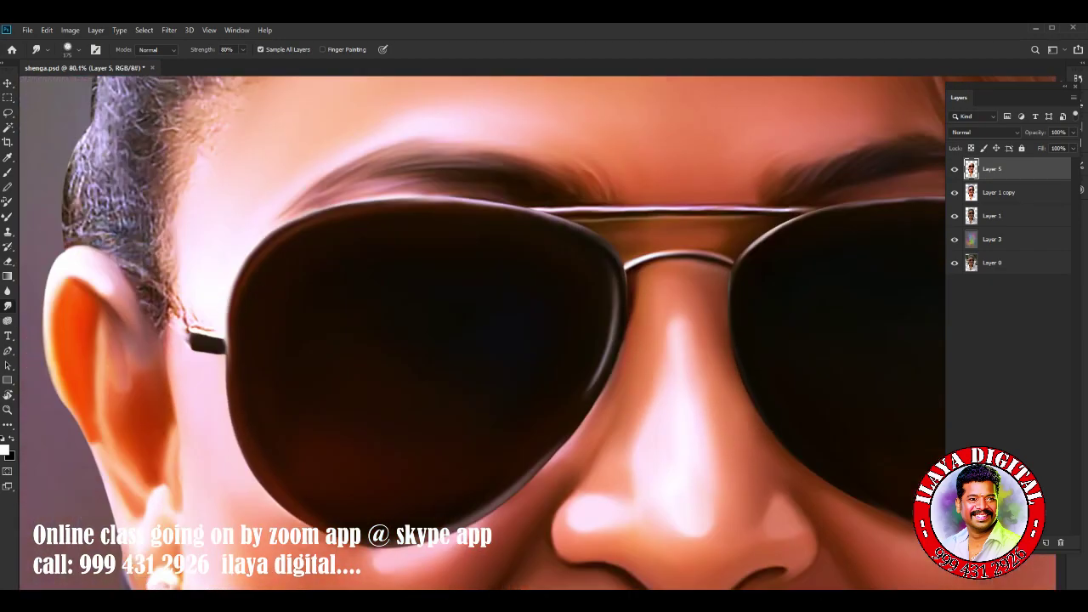
scroll(485, 331, "up", 3)
Smear the hair beside the forehead and near the left edge into soft streaks.
scroll(485, 332, "up", 3)
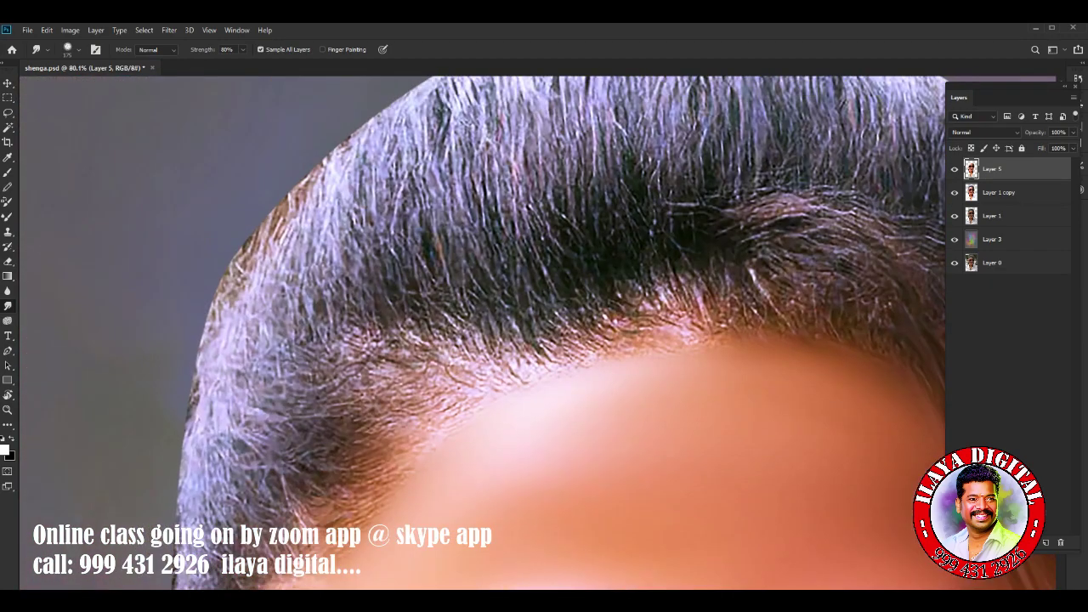
scroll(544, 332, "down", 1)
scroll(544, 331, "left", 1)
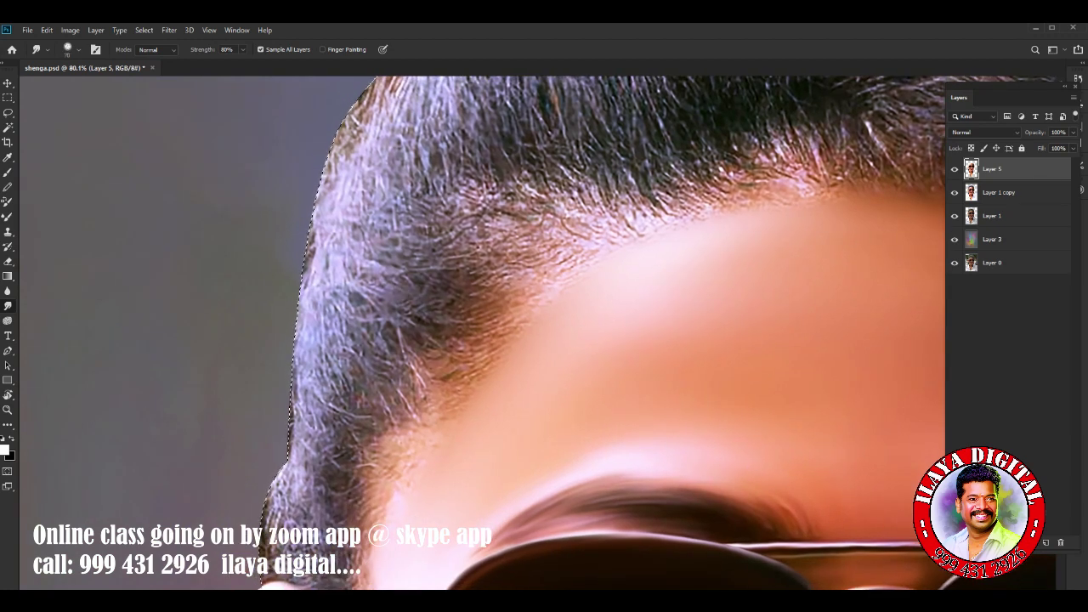
left_click_drag(383, 282, 502, 265)
mouse_move(391, 248)
left_mouse_down()
mouse_move(497, 242)
mouse_move(523, 219)
left_mouse_up()
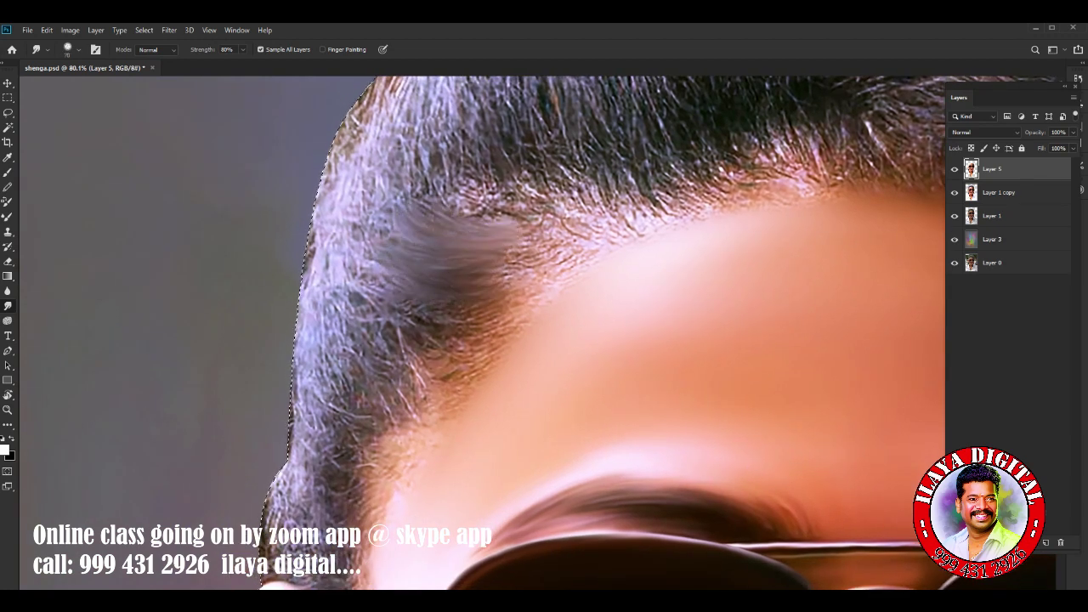
left_click_drag(374, 310, 510, 297)
mouse_move(406, 324)
left_mouse_down()
mouse_move(527, 308)
mouse_move(509, 319)
left_mouse_up()
mouse_move(398, 366)
left_mouse_down()
mouse_move(506, 336)
mouse_move(469, 372)
left_mouse_up()
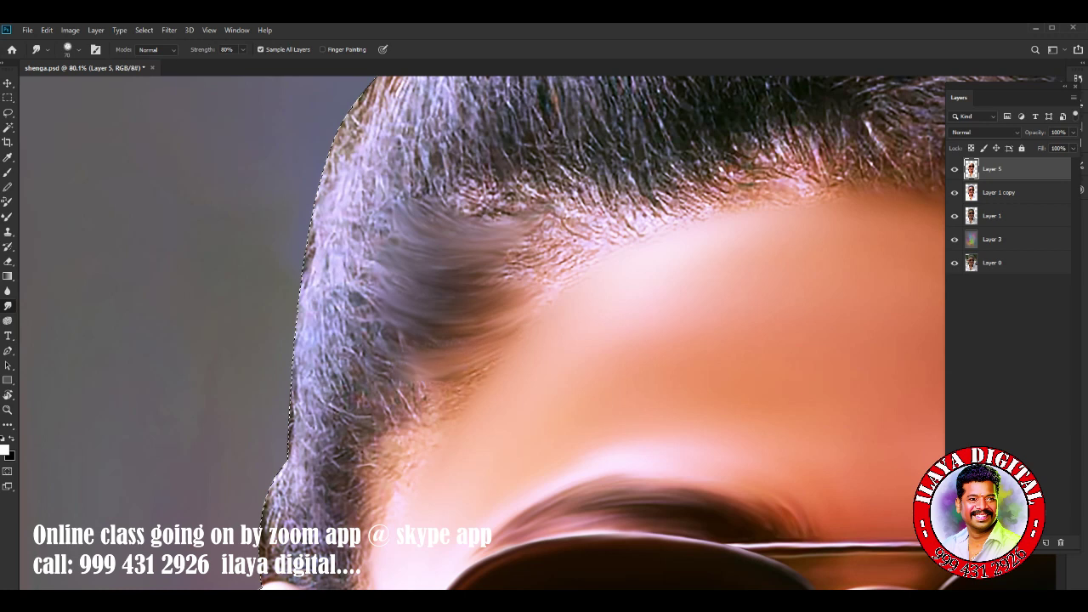
left_click_drag(400, 408, 484, 374)
left_click_drag(399, 340, 510, 323)
mouse_move(289, 442)
left_mouse_down()
mouse_move(313, 187)
mouse_move(387, 255)
mouse_move(361, 183)
left_mouse_up()
Sweep the upper hair toward the forehead and smooth the fringe and left hair outline.
mouse_move(399, 225)
left_mouse_down()
mouse_move(370, 162)
mouse_move(450, 212)
left_mouse_up()
mouse_move(417, 128)
left_mouse_down()
mouse_move(476, 204)
mouse_move(514, 204)
left_mouse_up()
left_click_drag(454, 123, 548, 200)
left_click_drag(476, 212, 582, 225)
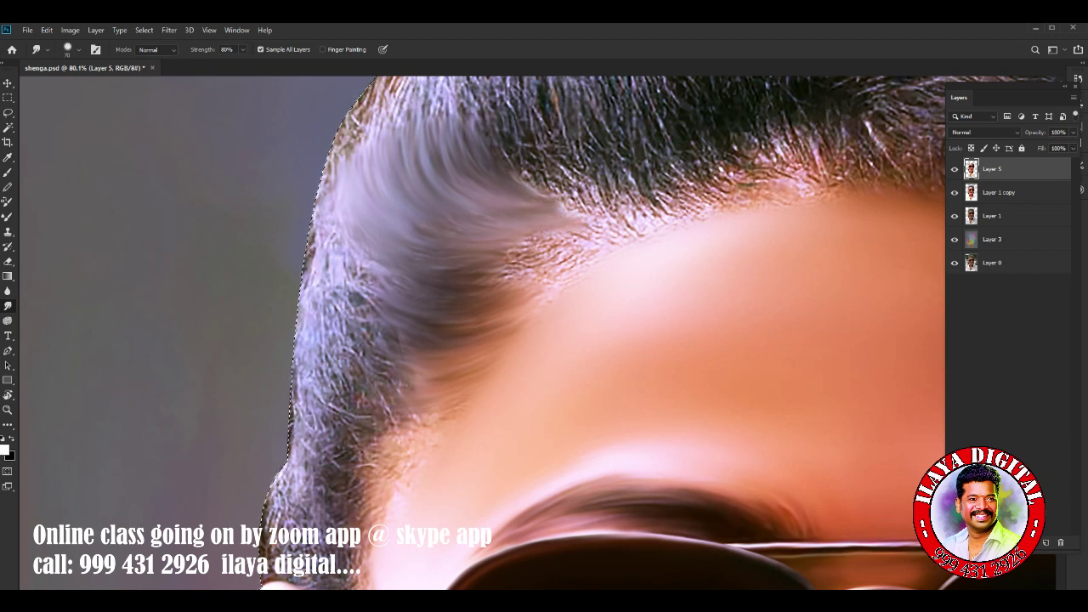
left_click_drag(510, 244, 583, 238)
mouse_move(506, 263)
left_mouse_down()
mouse_move(574, 250)
mouse_move(587, 260)
left_mouse_up()
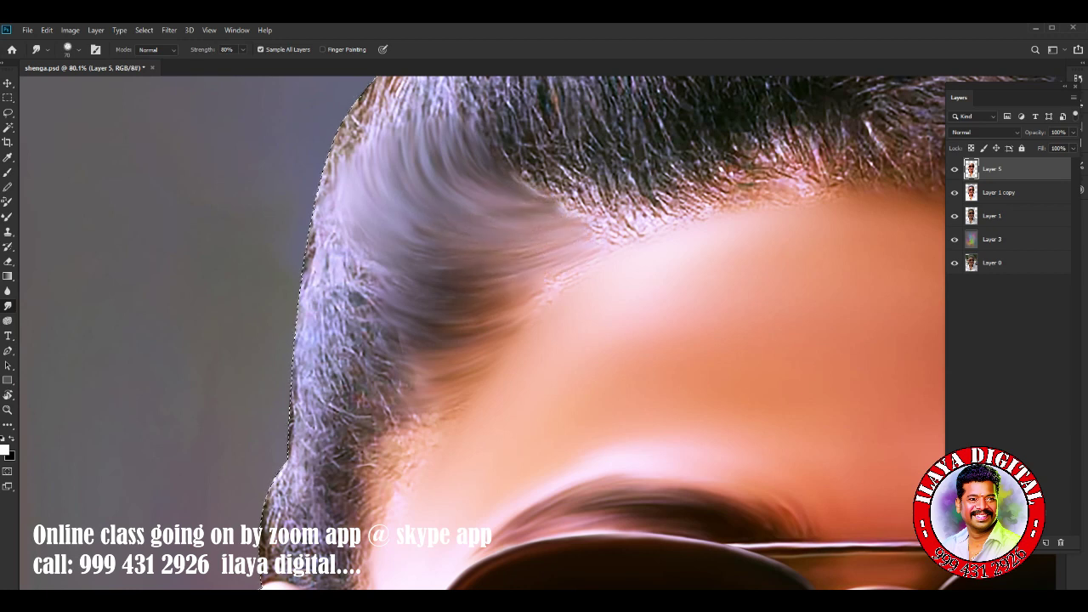
left_click_drag(481, 330, 542, 292)
left_click_drag(295, 329, 294, 344)
left_click_drag(272, 519, 293, 336)
left_click_drag(310, 247, 365, 81)
mouse_move(349, 302)
left_mouse_down()
mouse_move(406, 280)
mouse_move(340, 314)
left_mouse_up()
Extend the light streak down the left hair outline and blend dark strands above the ear.
left_click_drag(311, 229, 357, 322)
left_click_drag(361, 264, 306, 357)
mouse_move(370, 344)
left_mouse_down()
mouse_move(315, 374)
mouse_move(302, 433)
left_mouse_up()
mouse_move(361, 408)
left_mouse_down()
mouse_move(297, 447)
mouse_move(293, 472)
mouse_move(467, 306)
mouse_move(467, 356)
mouse_move(456, 362)
mouse_move(441, 441)
left_mouse_up()
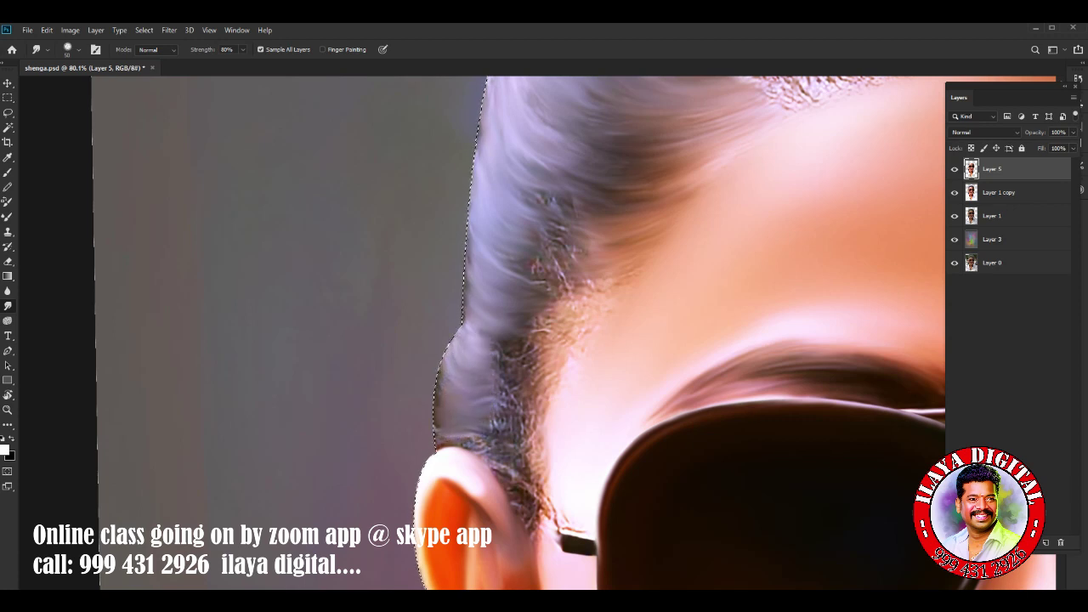
left_click_drag(475, 399, 435, 425)
left_click_drag(481, 374, 437, 395)
left_click_drag(498, 438, 459, 446)
left_click_drag(476, 340, 440, 366)
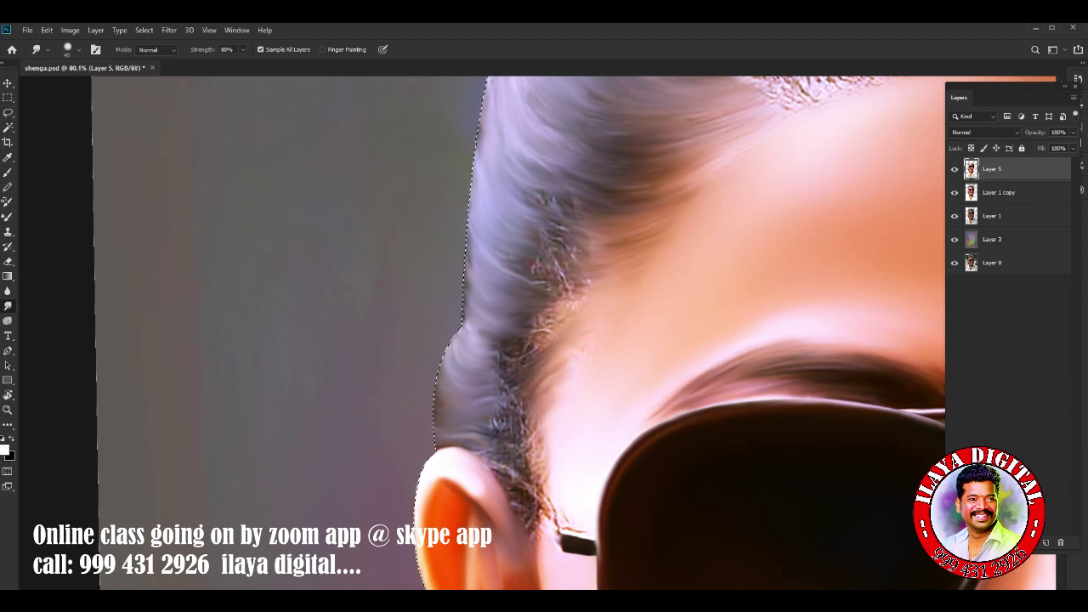
Blend dark and wispy strands into the hair and soften the fuzzy patch near the ear.
left_click_drag(571, 209, 522, 188)
left_click_drag(563, 230, 527, 216)
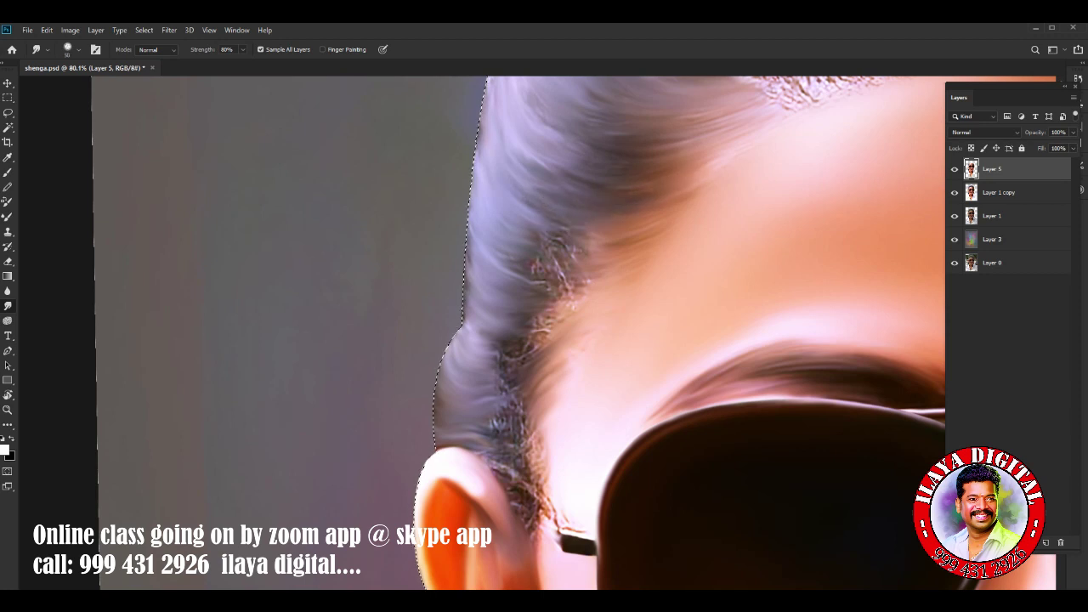
mouse_move(595, 238)
left_mouse_down()
mouse_move(553, 233)
mouse_move(520, 258)
left_mouse_up()
mouse_move(608, 273)
left_mouse_down()
mouse_move(518, 263)
mouse_move(537, 294)
left_mouse_up()
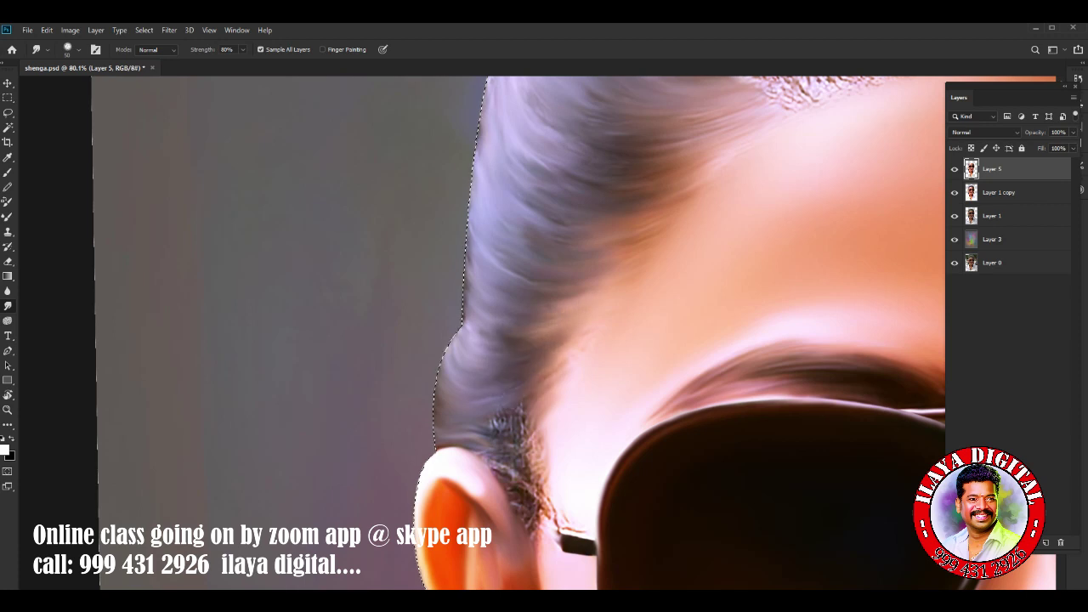
left_click_drag(510, 415, 498, 427)
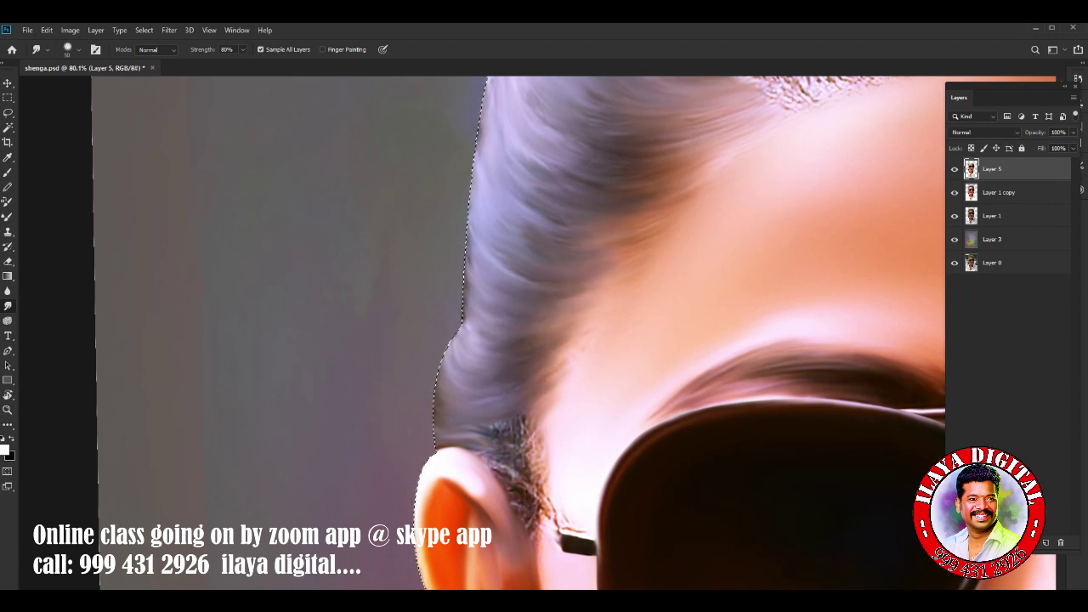
left_click_drag(544, 383, 500, 247)
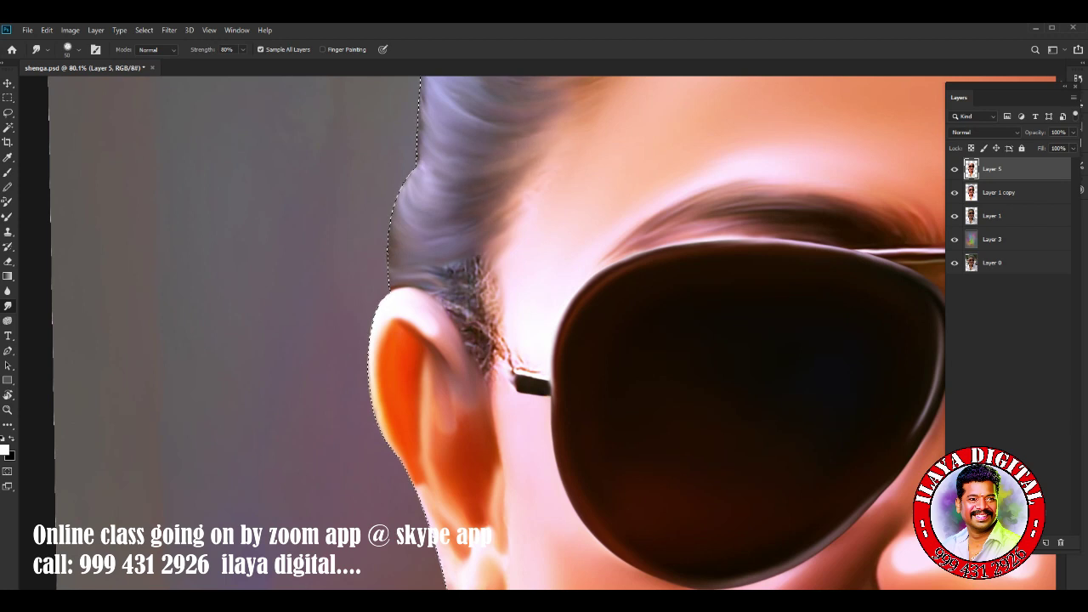
At 160% zoom, smooth hair behind the ear and soften the light streak along the sunglasses arm.
scroll(518, 330, "up", 3)
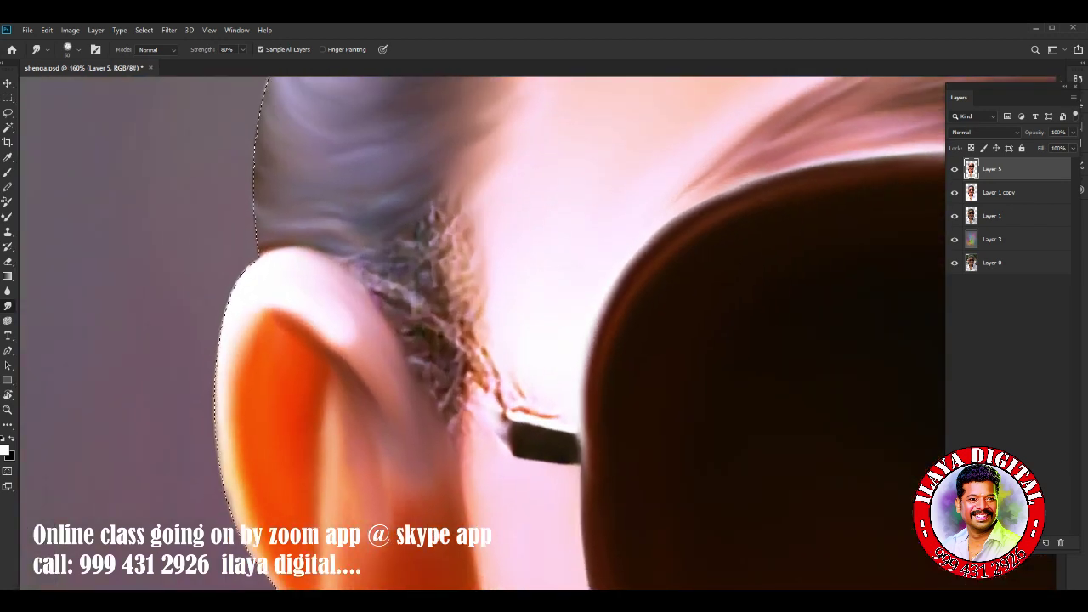
left_click_drag(468, 313, 459, 357)
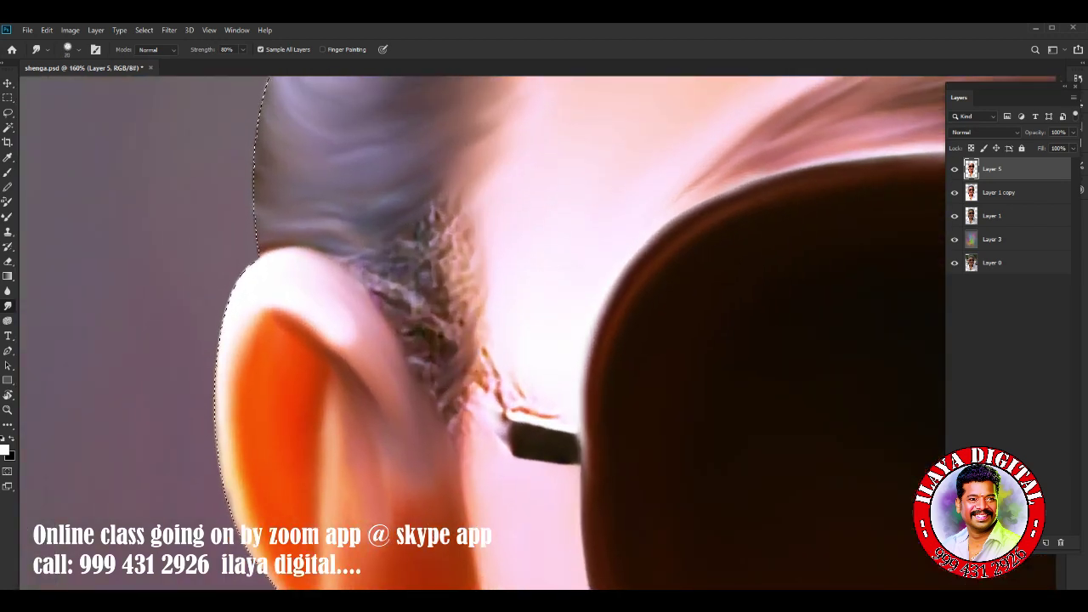
mouse_move(461, 293)
left_mouse_down()
mouse_move(450, 348)
mouse_move(451, 289)
mouse_move(429, 225)
left_mouse_up()
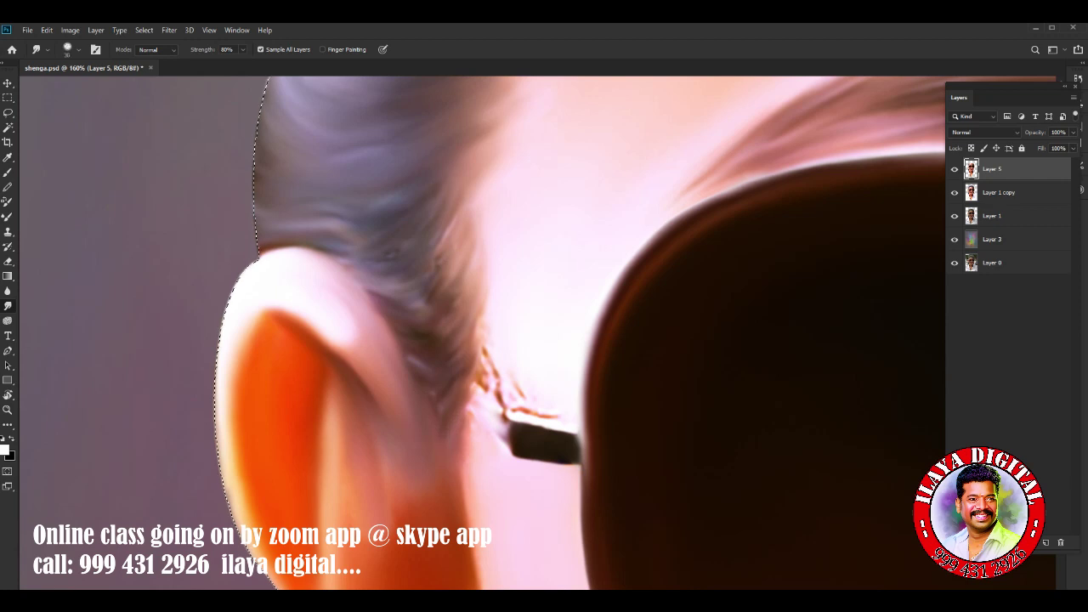
left_click_drag(506, 408, 480, 350)
mouse_move(502, 423)
left_mouse_down()
mouse_move(472, 382)
mouse_move(474, 425)
left_mouse_up()
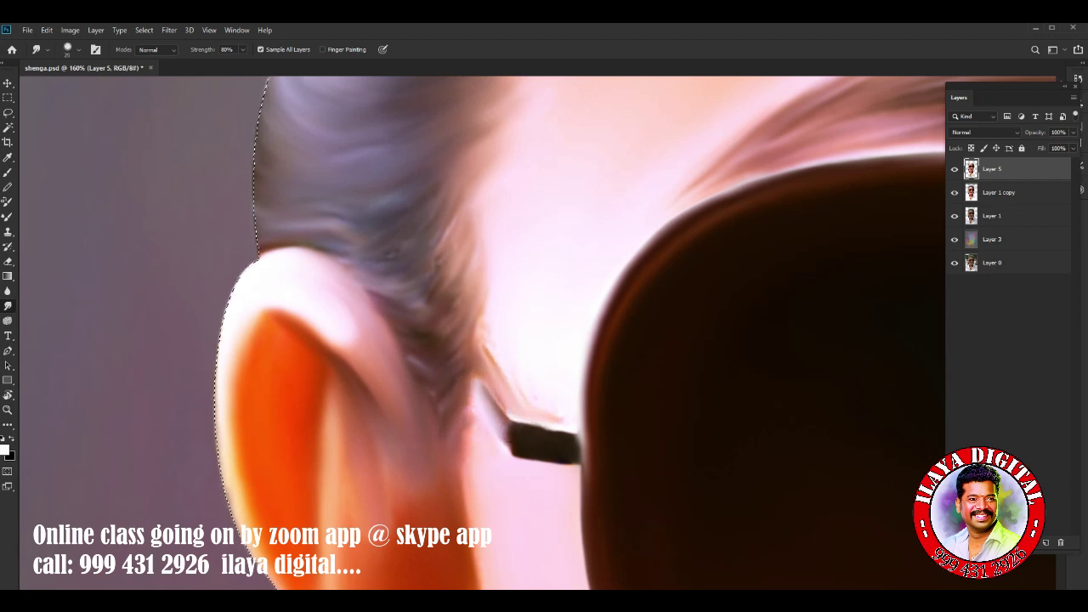
left_click_drag(429, 263, 401, 285)
Push the dark hair above and behind the ear into strands, then zoom back out.
left_click_drag(378, 238, 451, 199)
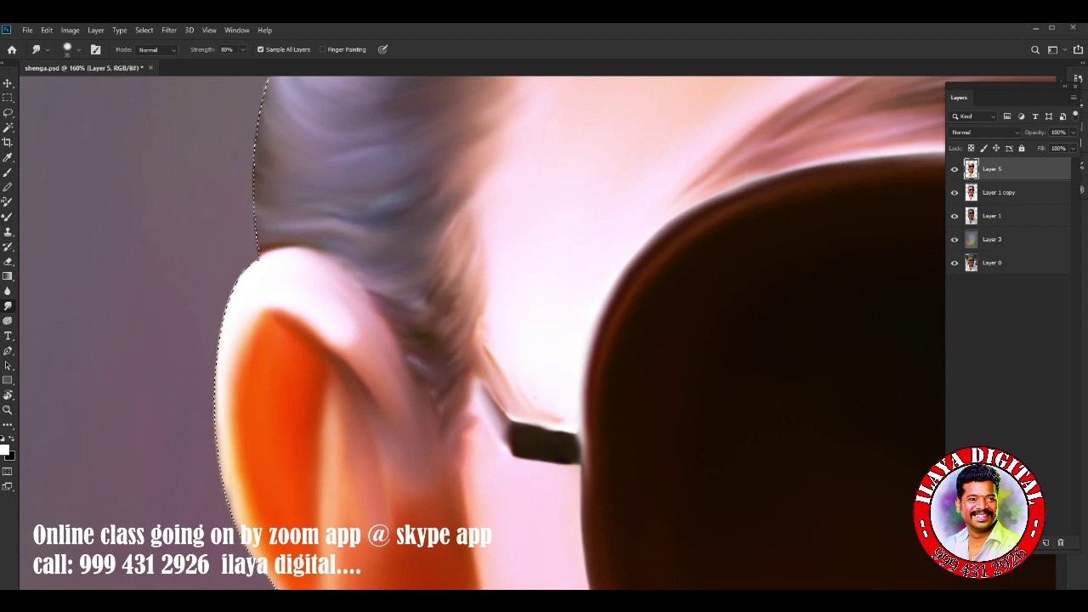
left_click_drag(453, 266, 474, 316)
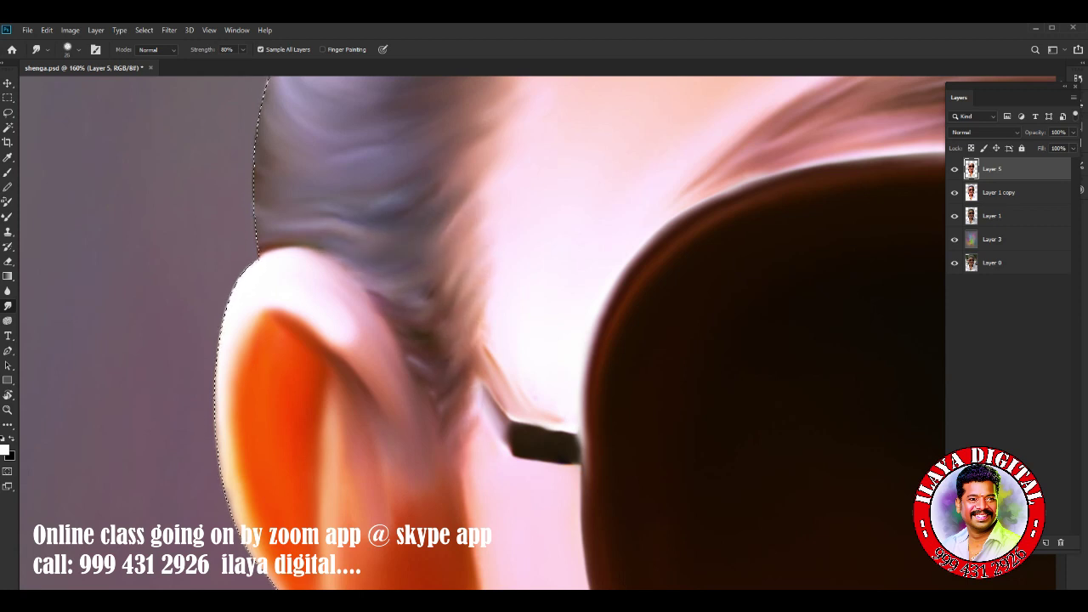
left_click_drag(381, 292, 355, 277)
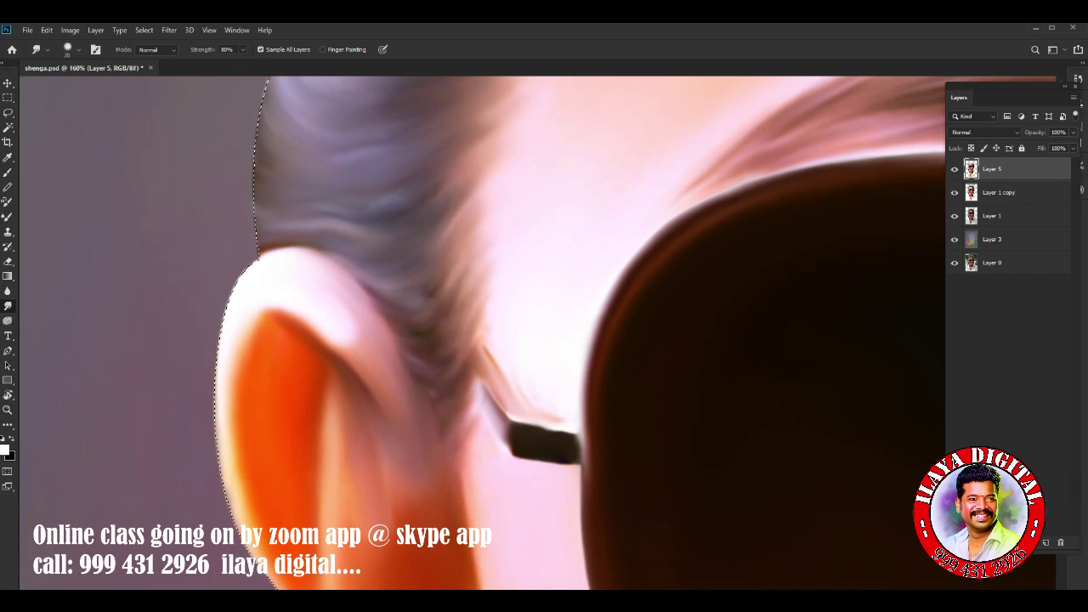
scroll(544, 331, "down", 5)
scroll(544, 331, "up", 10)
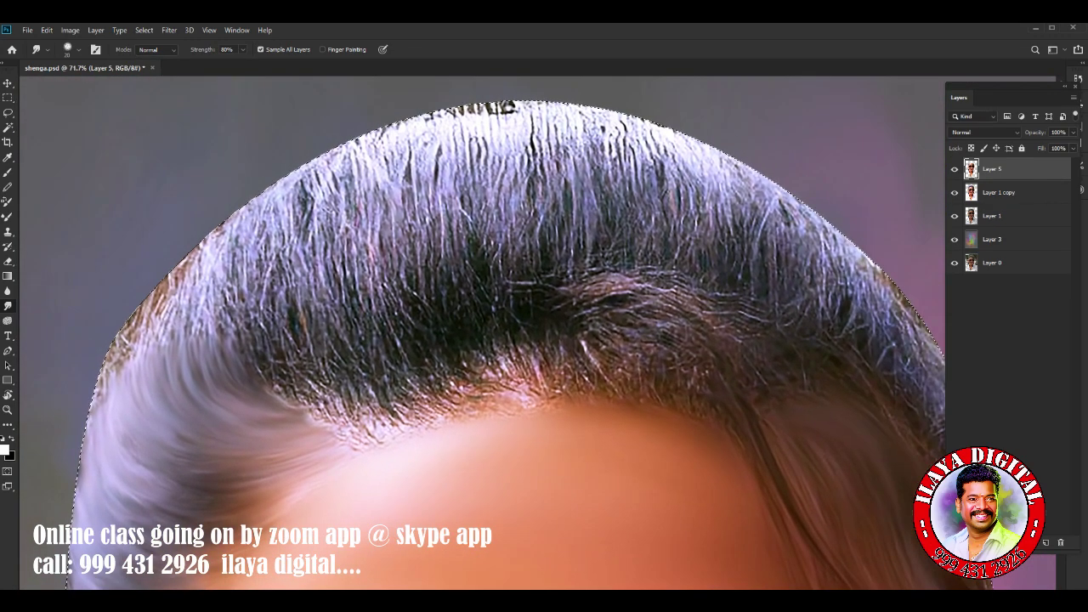
scroll(476, 408, "up", 1)
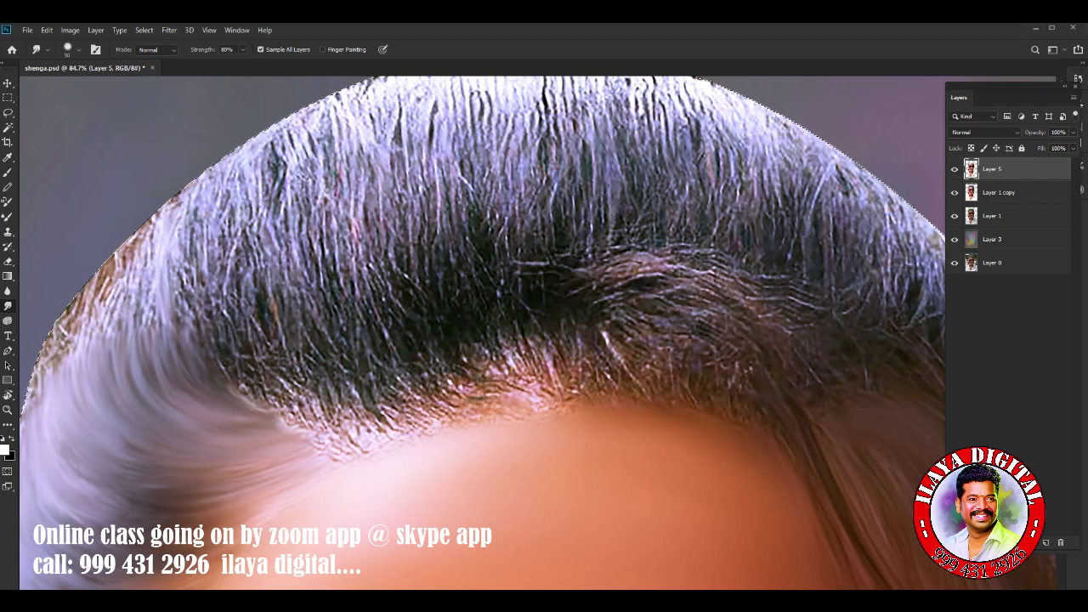
Smear the left hair edge and the crown hair into smooth vertical strands.
mouse_move(148, 238)
left_mouse_down()
mouse_move(51, 365)
mouse_move(92, 357)
mouse_move(128, 306)
mouse_move(152, 349)
mouse_move(143, 399)
left_mouse_up()
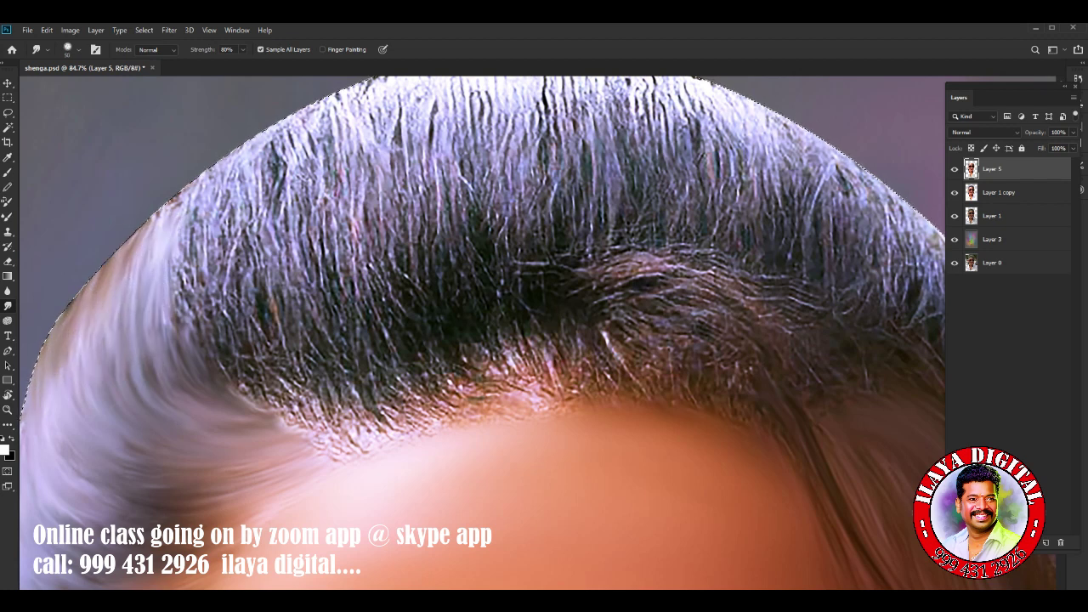
mouse_move(340, 204)
left_mouse_down()
mouse_move(362, 331)
mouse_move(391, 336)
left_mouse_up()
left_click_drag(374, 179, 416, 314)
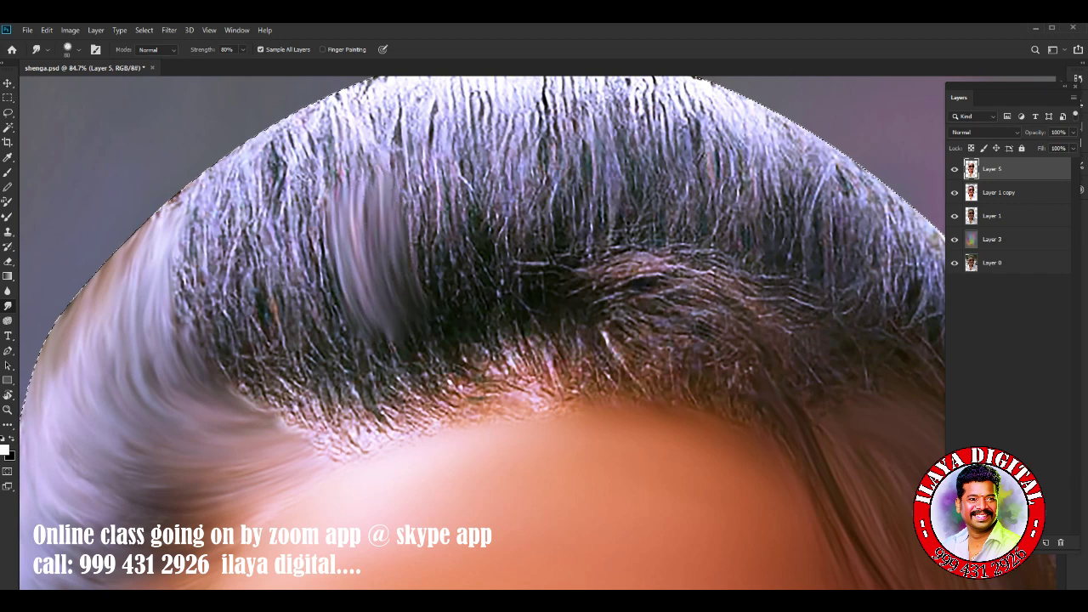
left_click_drag(408, 170, 437, 298)
left_click_drag(442, 162, 476, 297)
left_click_drag(484, 153, 518, 289)
left_click_drag(527, 153, 556, 289)
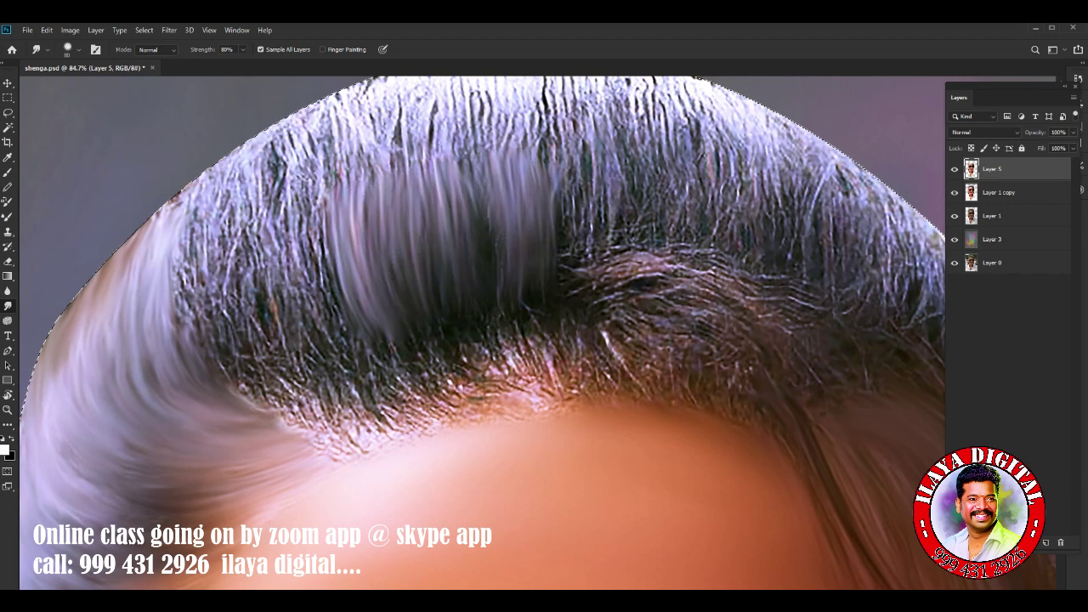
Continue the vertical smudge strokes across the crown to the right side of the hair.
left_click_drag(561, 132, 586, 251)
left_click_drag(595, 126, 621, 242)
left_click_drag(629, 123, 658, 240)
left_click_drag(662, 117, 692, 242)
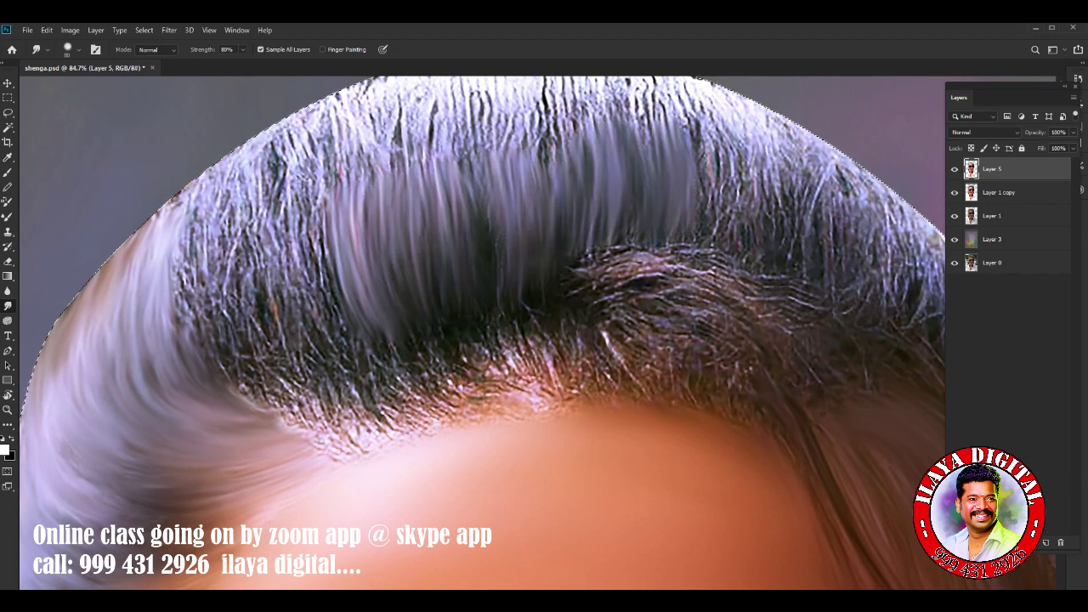
left_click_drag(701, 132, 722, 241)
left_click_drag(739, 143, 765, 248)
left_click_drag(786, 167, 816, 265)
left_click_drag(833, 191, 867, 298)
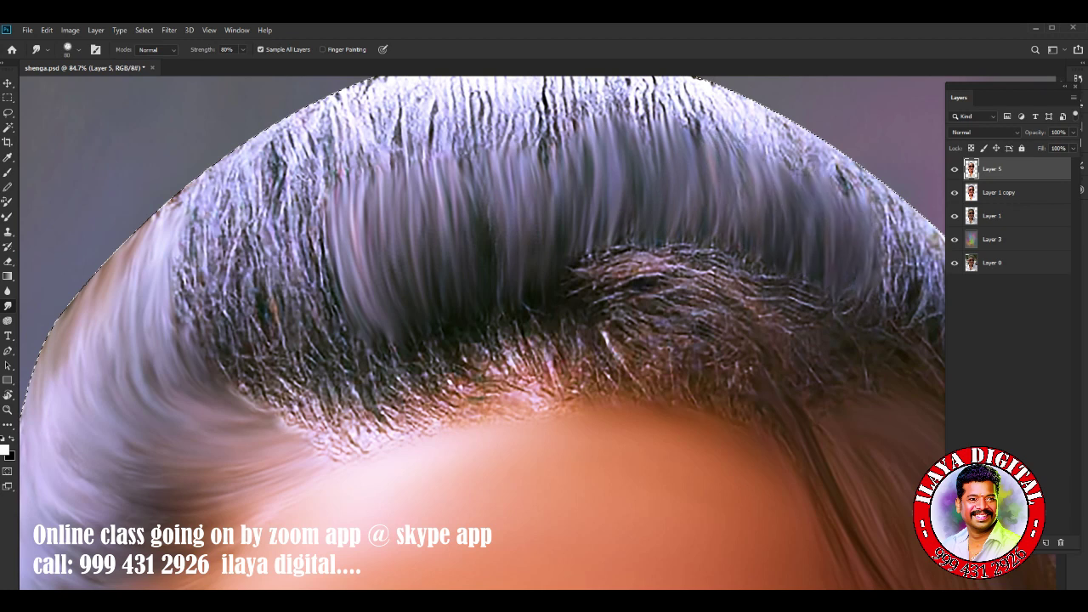
Smooth the right hair edge toward the temple and smear the left hair downward, fixing rough patches.
mouse_move(880, 200)
left_mouse_down()
mouse_move(897, 302)
mouse_move(922, 255)
left_mouse_up()
left_click_drag(208, 246, 230, 365)
mouse_move(255, 221)
left_mouse_down()
mouse_move(280, 355)
mouse_move(294, 328)
left_mouse_up()
mouse_move(306, 200)
left_mouse_down()
mouse_move(332, 361)
mouse_move(365, 374)
mouse_move(331, 318)
left_mouse_up()
left_click_drag(272, 259, 281, 340)
left_click_drag(238, 272, 242, 349)
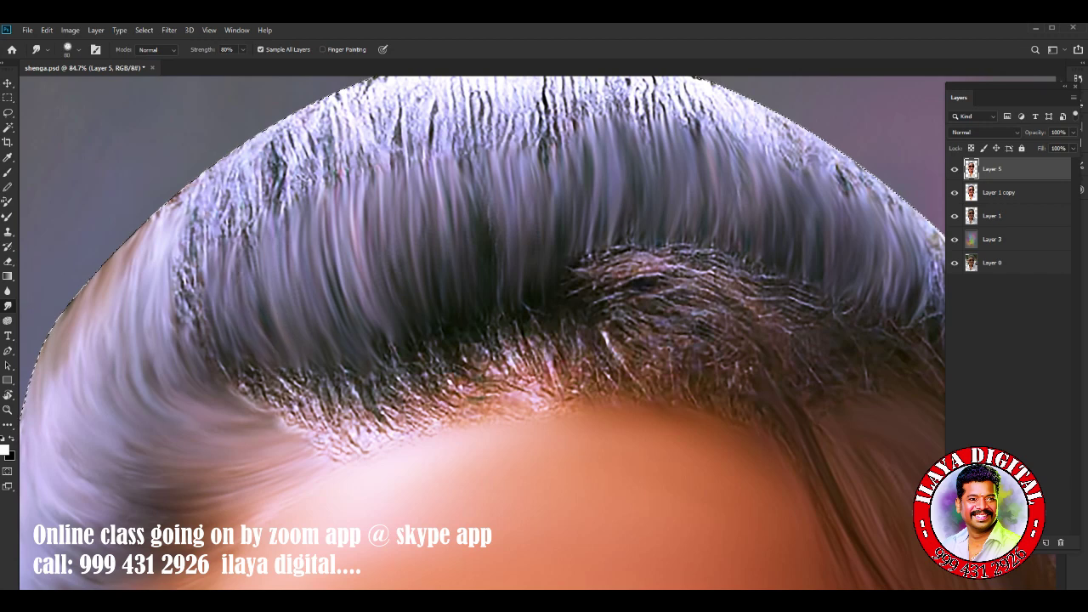
left_click_drag(183, 263, 204, 378)
left_click_drag(595, 340, 332, 330)
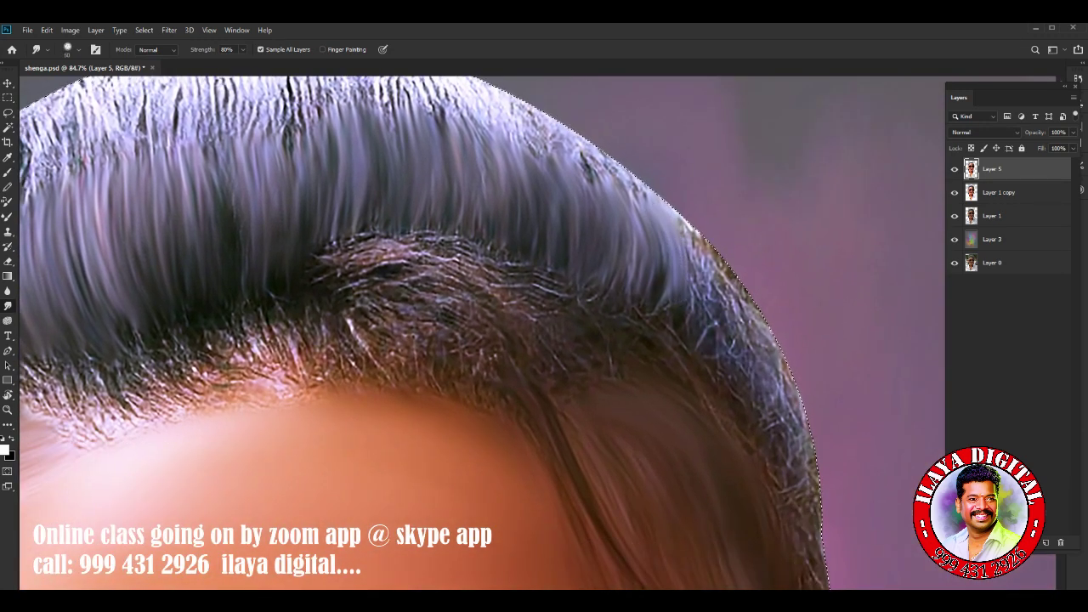
left_click_drag(671, 212, 736, 328)
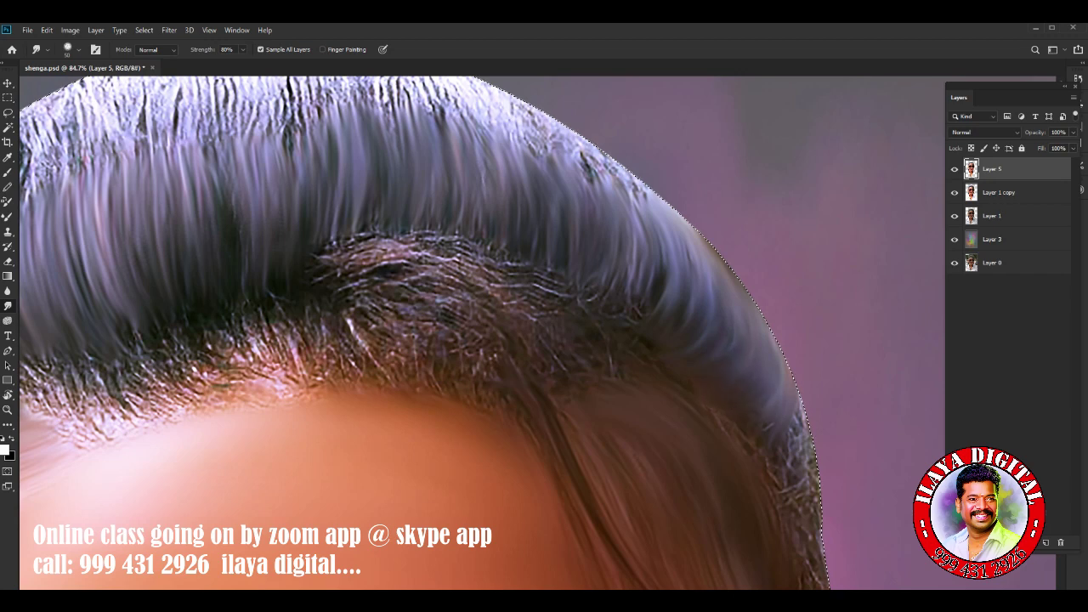
Deselect, then smudge the hair dome's top edge and the dark streaks along the left edge.
scroll(425, 331, "down", 5)
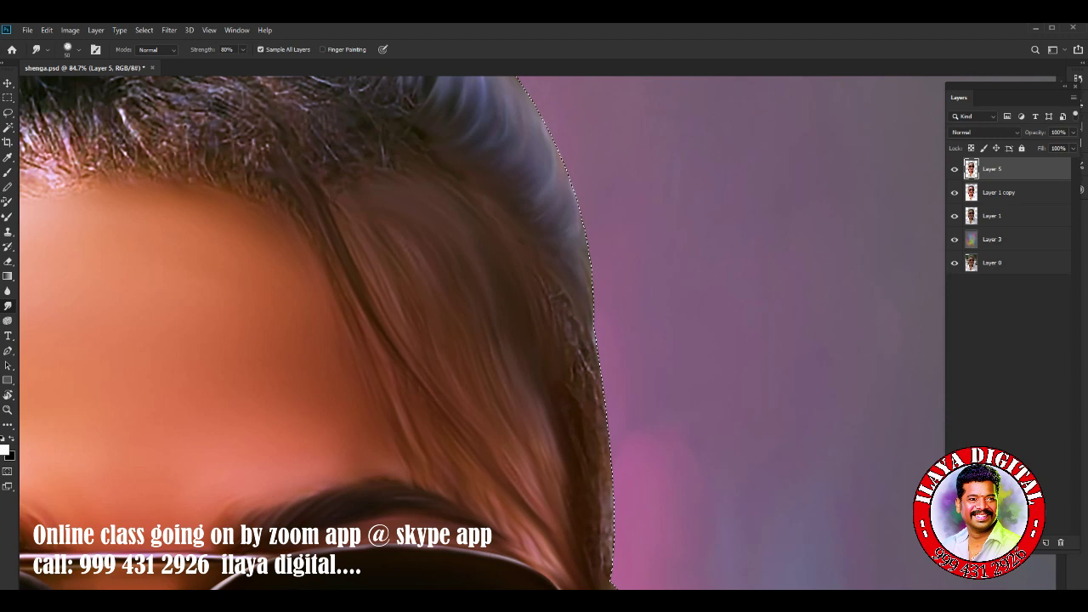
scroll(318, 331, "down", 1)
scroll(318, 331, "down", 4)
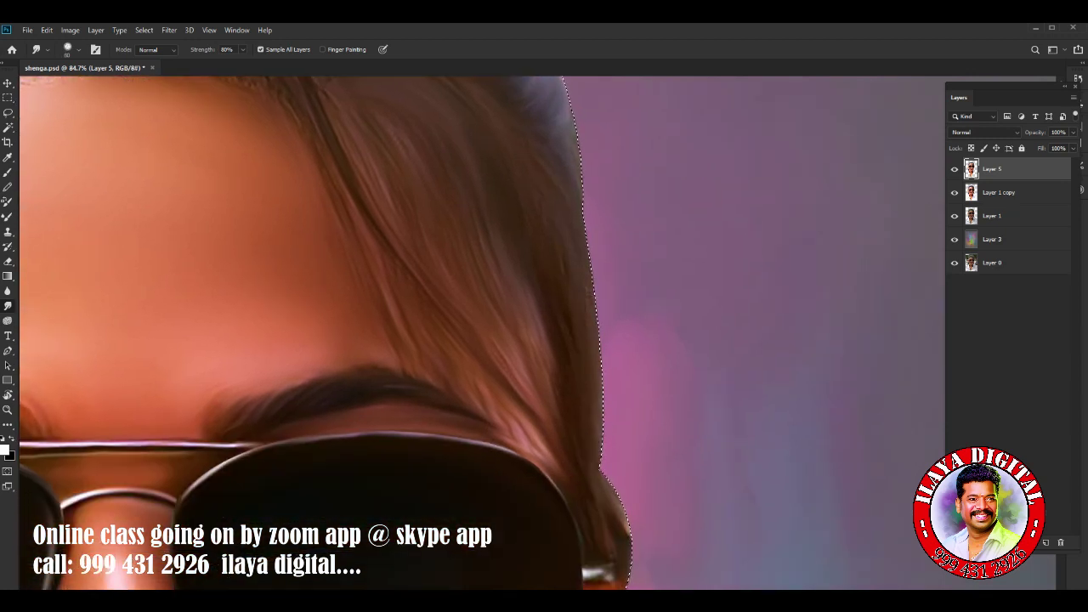
key("ctrl+d")
scroll(330, 332, "down", 1)
scroll(476, 331, "down", 10)
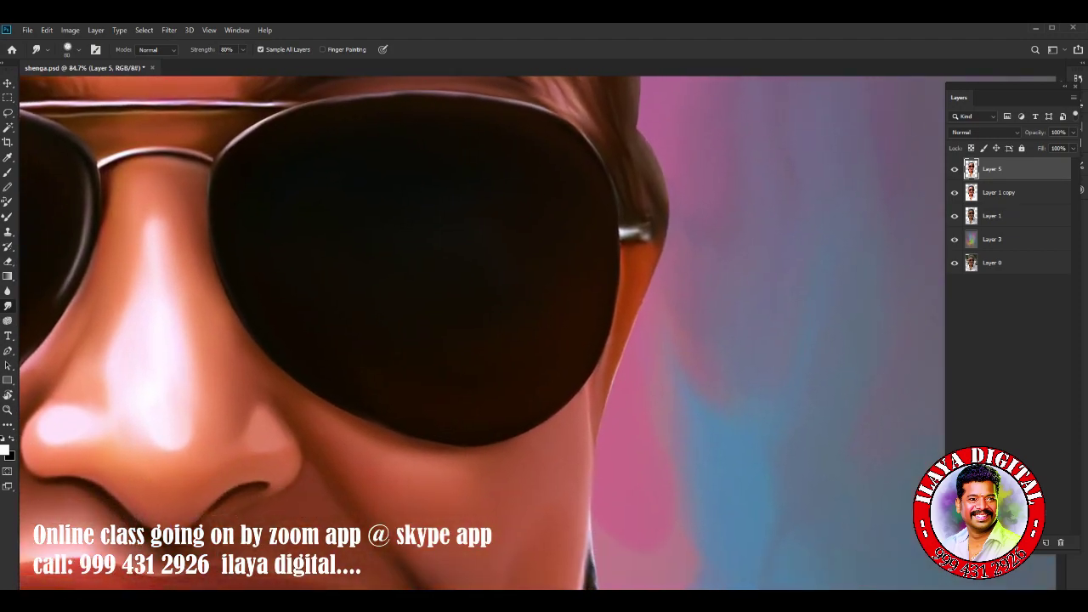
scroll(476, 331, "down", 10)
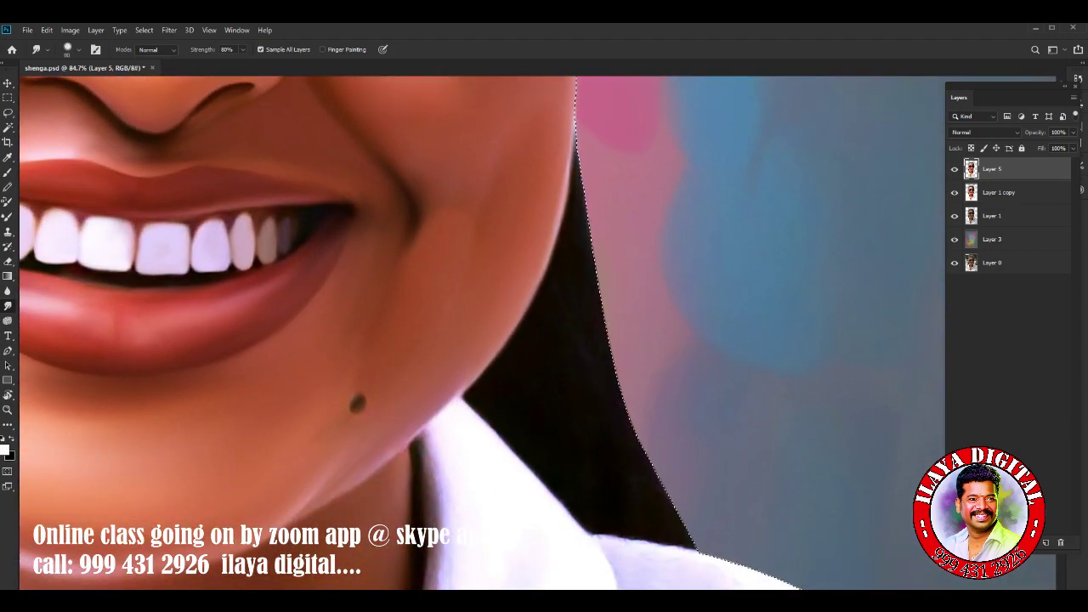
scroll(476, 331, "up", 10)
scroll(476, 331, "up", 10)
scroll(476, 331, "left", 5)
scroll(476, 332, "up", 3)
scroll(476, 331, "up", 5)
scroll(476, 331, "left", 3)
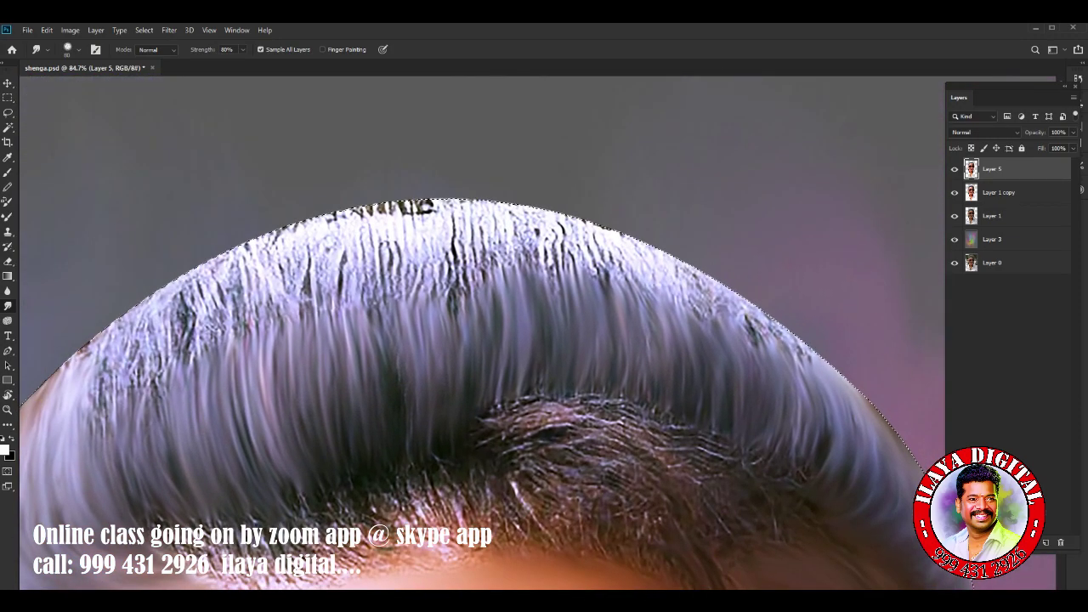
mouse_move(128, 293)
left_mouse_down()
mouse_move(357, 208)
mouse_move(519, 204)
mouse_move(748, 302)
left_mouse_up()
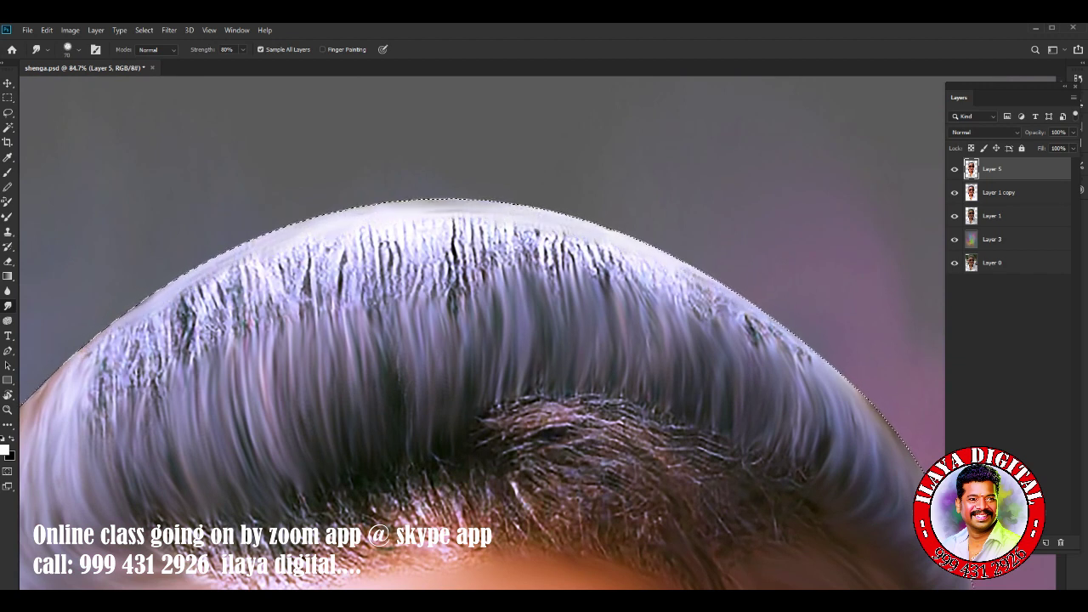
left_click_drag(98, 340, 107, 425)
mouse_move(127, 314)
left_mouse_down()
mouse_move(149, 391)
mouse_move(183, 297)
left_mouse_up()
left_click_drag(195, 348, 226, 276)
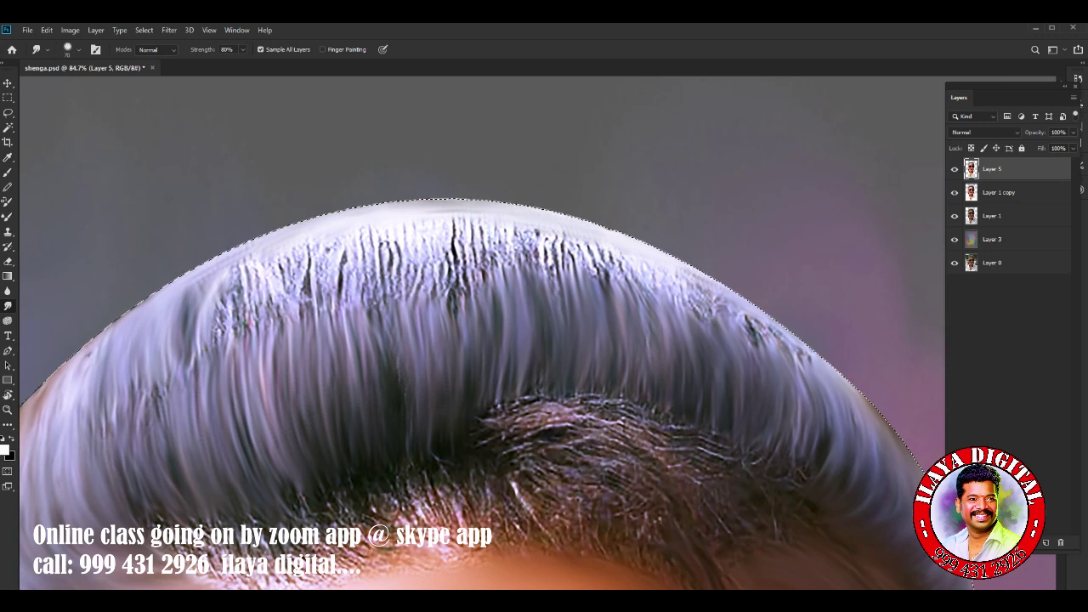
left_click_drag(149, 374, 110, 468)
left_click_drag(136, 293, 42, 391)
Smudge away the dark streaks across the top and top-right of the hair.
left_click_drag(331, 310, 373, 225)
left_click_drag(374, 315, 417, 225)
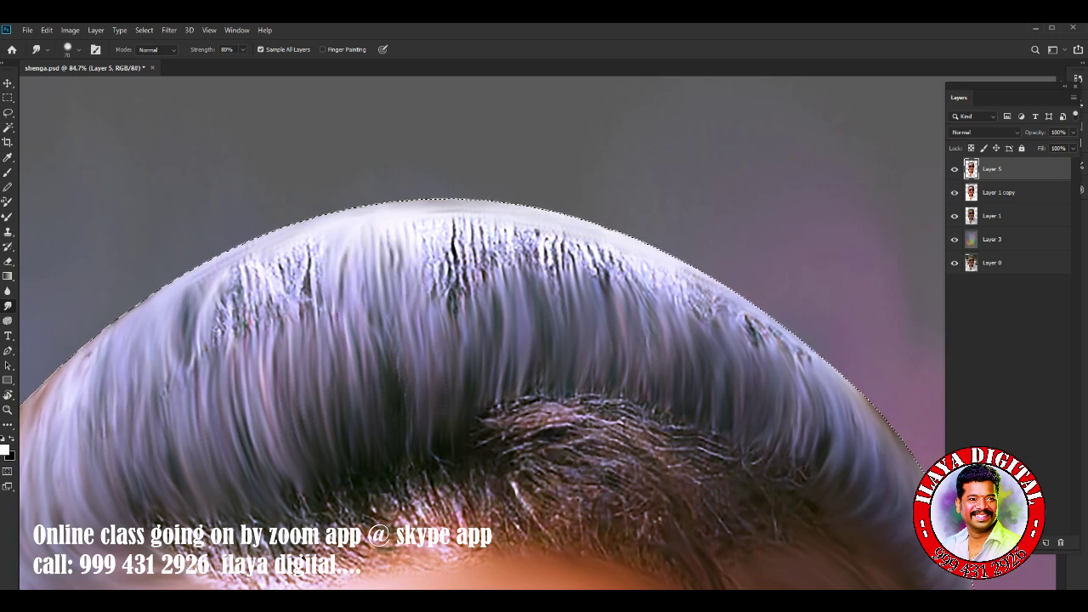
left_click_drag(421, 312, 459, 223)
left_click_drag(463, 306, 510, 217)
left_click_drag(519, 287, 544, 223)
left_click_drag(561, 291, 595, 228)
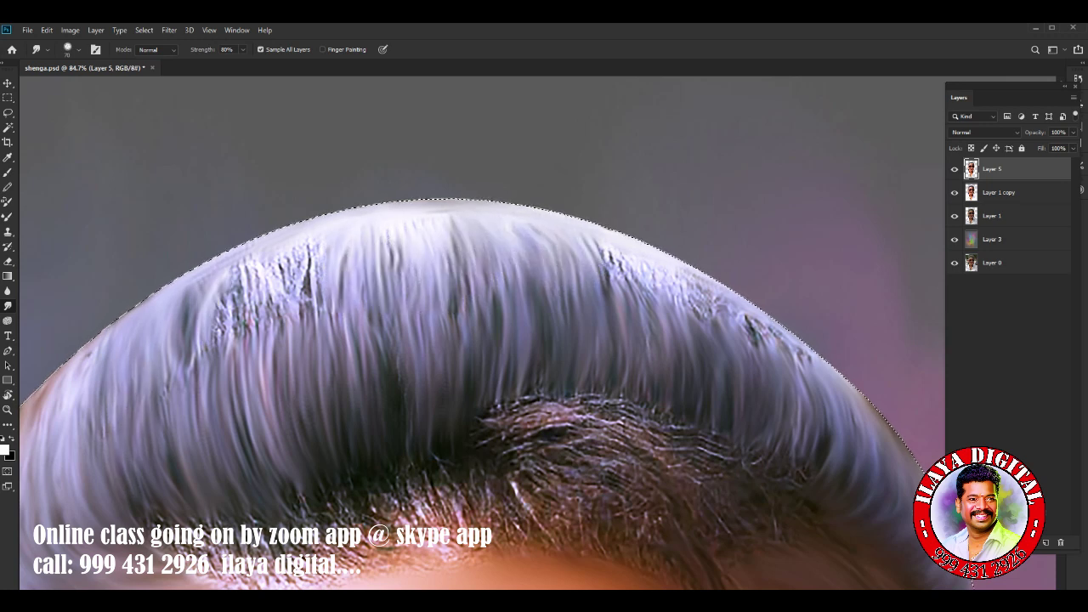
left_click_drag(625, 308, 672, 253)
left_click_drag(680, 322, 731, 293)
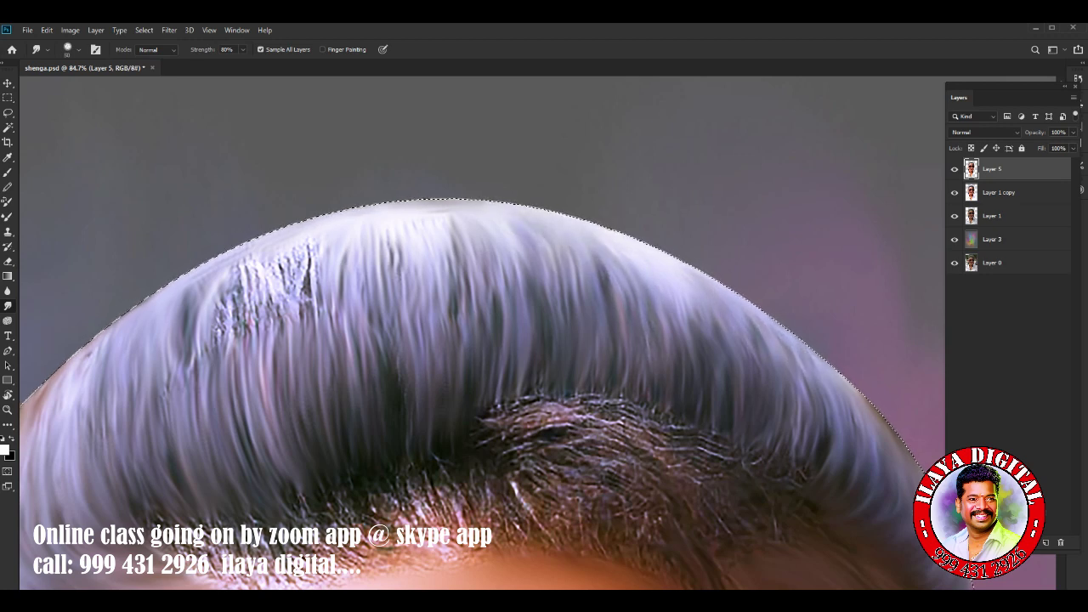
Smear the rough light crown patch into smooth vertical hair strands.
left_click_drag(446, 227, 454, 309)
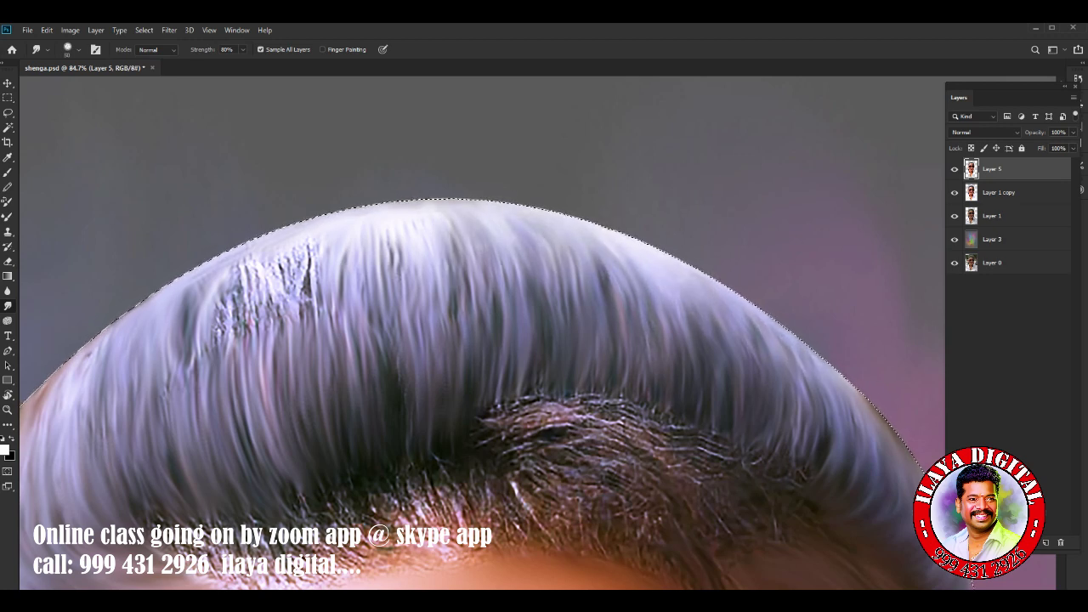
left_click_drag(382, 223, 379, 308)
left_click_drag(309, 222, 314, 316)
mouse_move(298, 250)
left_mouse_down()
mouse_move(294, 323)
mouse_move(270, 343)
left_mouse_up()
mouse_move(254, 259)
left_mouse_down()
mouse_move(249, 349)
mouse_move(217, 367)
left_mouse_up()
left_click_drag(201, 289, 184, 384)
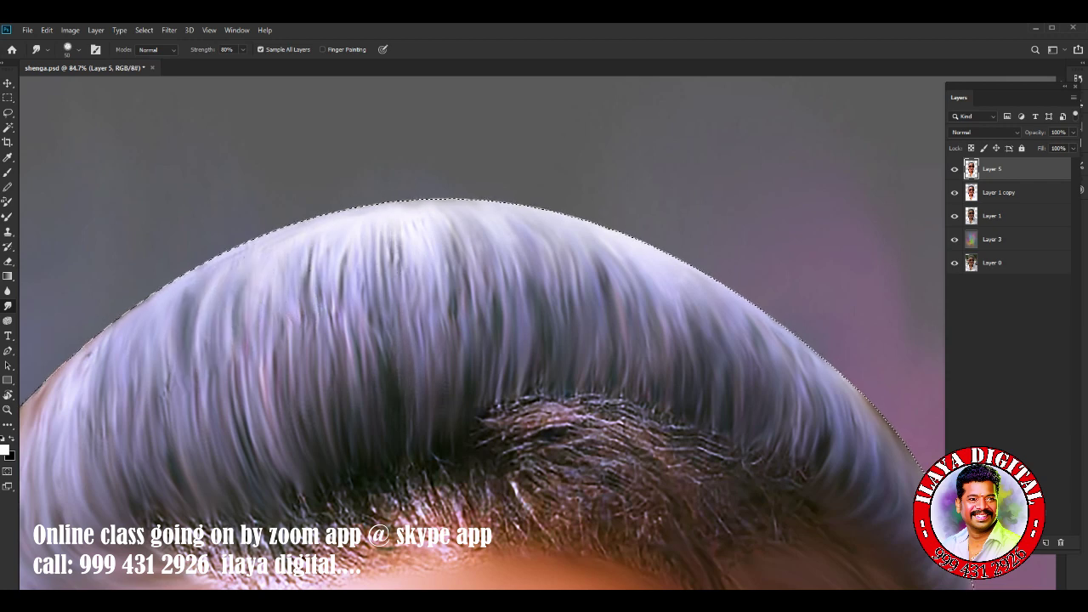
left_click_drag(201, 262, 170, 392)
left_click_drag(229, 298, 246, 425)
left_click_drag(267, 294, 289, 400)
left_click_drag(298, 246, 322, 391)
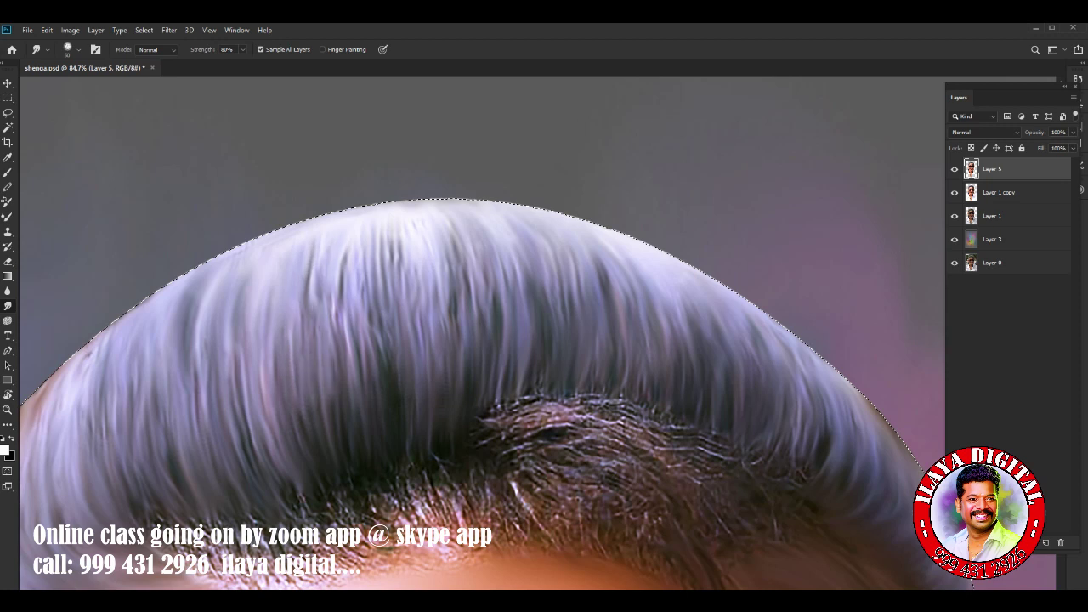
left_click_drag(349, 250, 367, 391)
left_click_drag(381, 253, 393, 378)
mouse_move(396, 241)
left_mouse_down()
mouse_move(415, 332)
mouse_move(638, 272)
left_mouse_up()
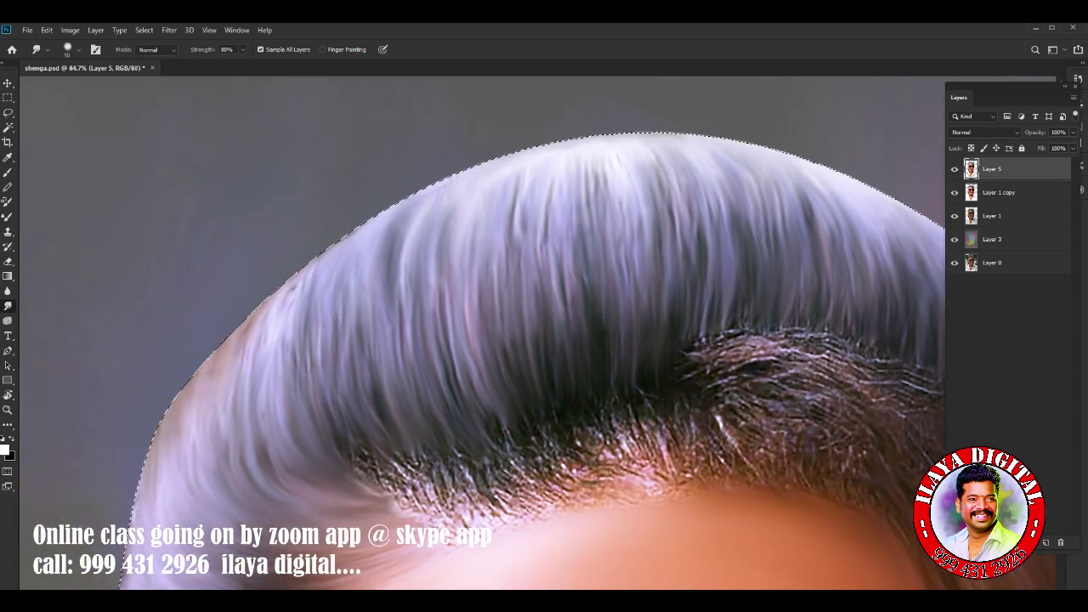
Blend the grey hair along the head's left outline into soft strands.
left_click_drag(289, 268, 255, 349)
left_click_drag(255, 306, 196, 382)
left_click_drag(170, 432, 143, 476)
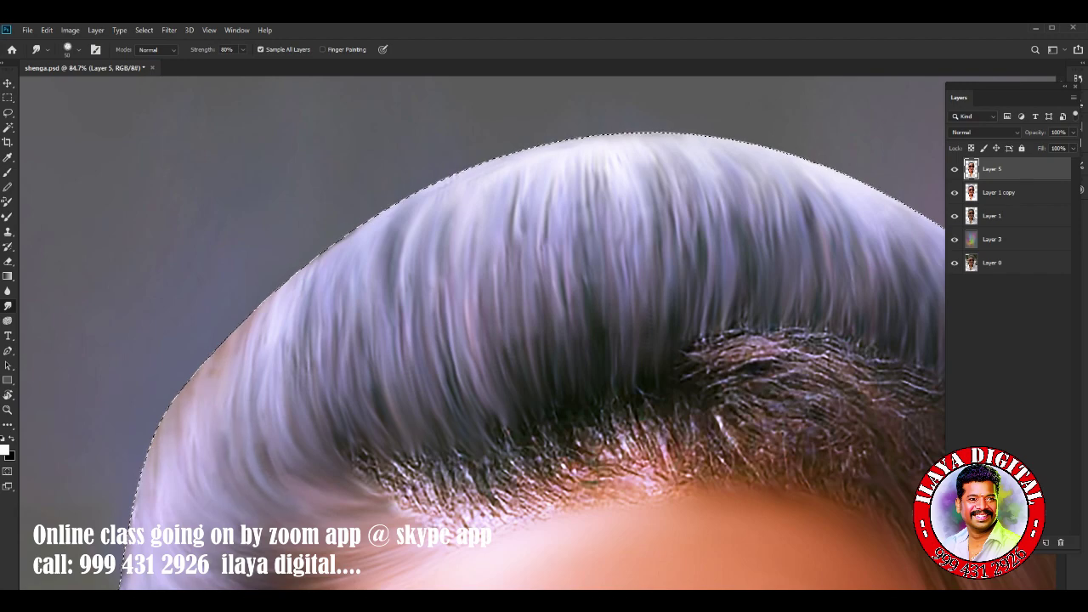
Zoom to the hairline and pull dark hair strands down over the forehead skin.
scroll(544, 331, "down", 3)
scroll(544, 332, "down", 4)
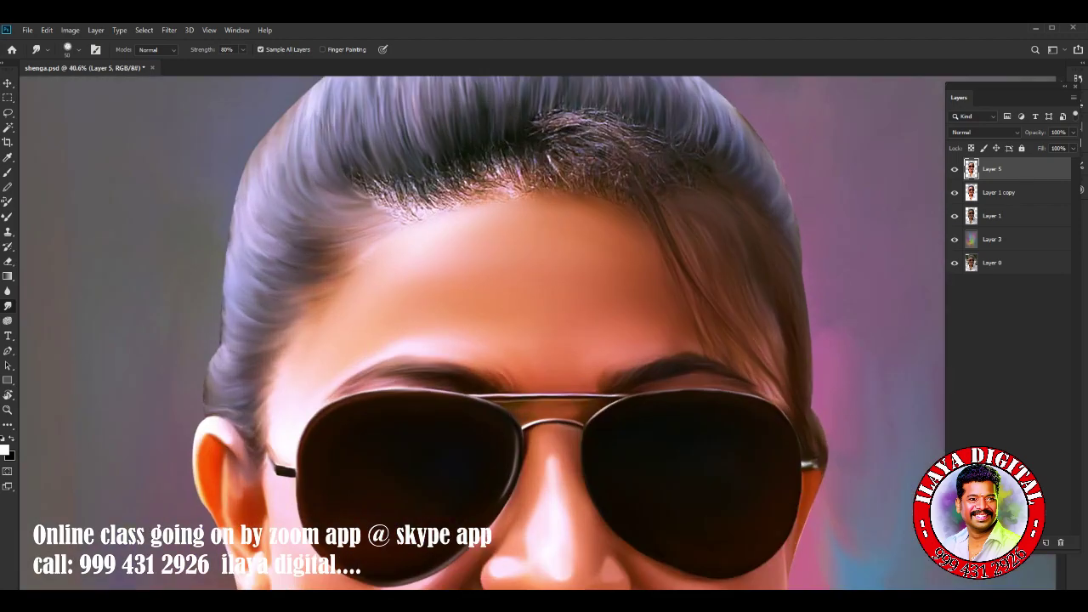
scroll(544, 331, "down", 3)
scroll(544, 331, "up", 6)
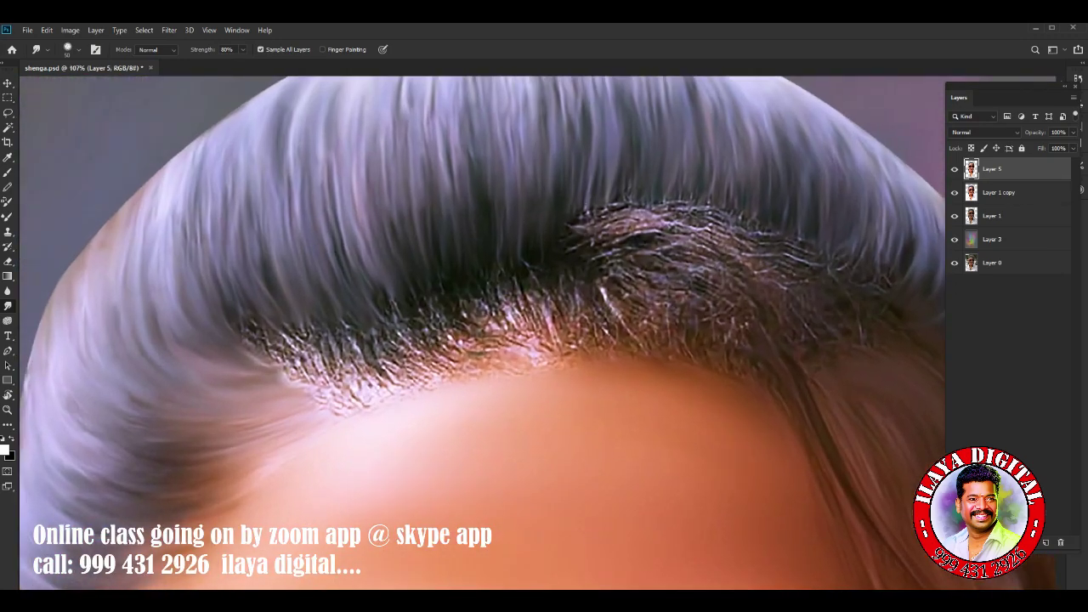
scroll(544, 331, "down", 2)
left_click_drag(349, 255, 417, 335)
mouse_move(378, 267)
left_mouse_down()
mouse_move(447, 344)
mouse_move(468, 332)
left_mouse_up()
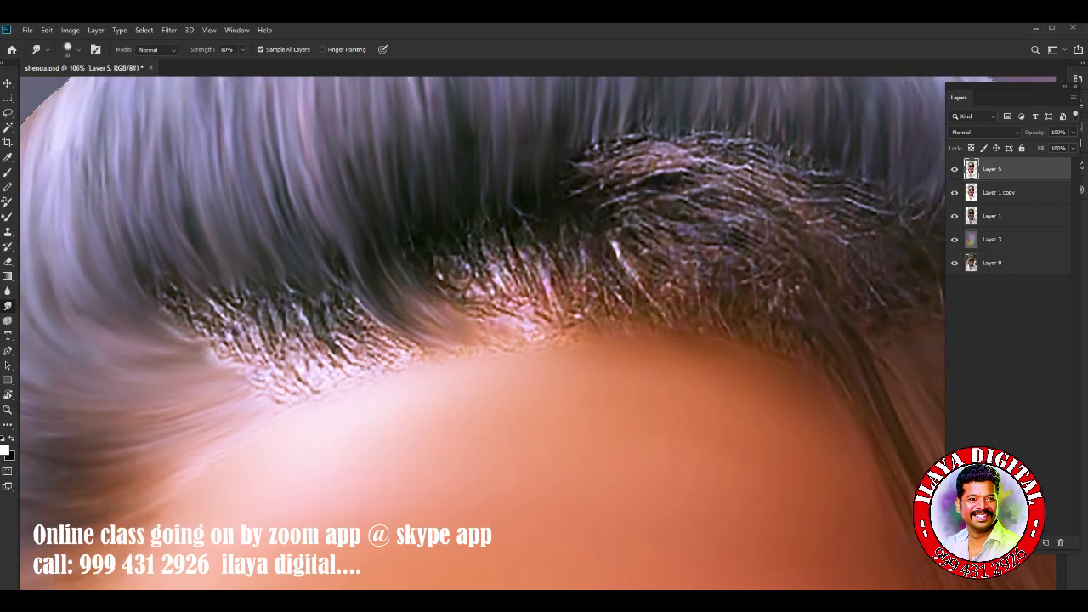
left_click_drag(430, 281, 484, 331)
left_click_drag(446, 234, 510, 323)
left_click_drag(472, 221, 553, 321)
left_click_drag(519, 217, 586, 321)
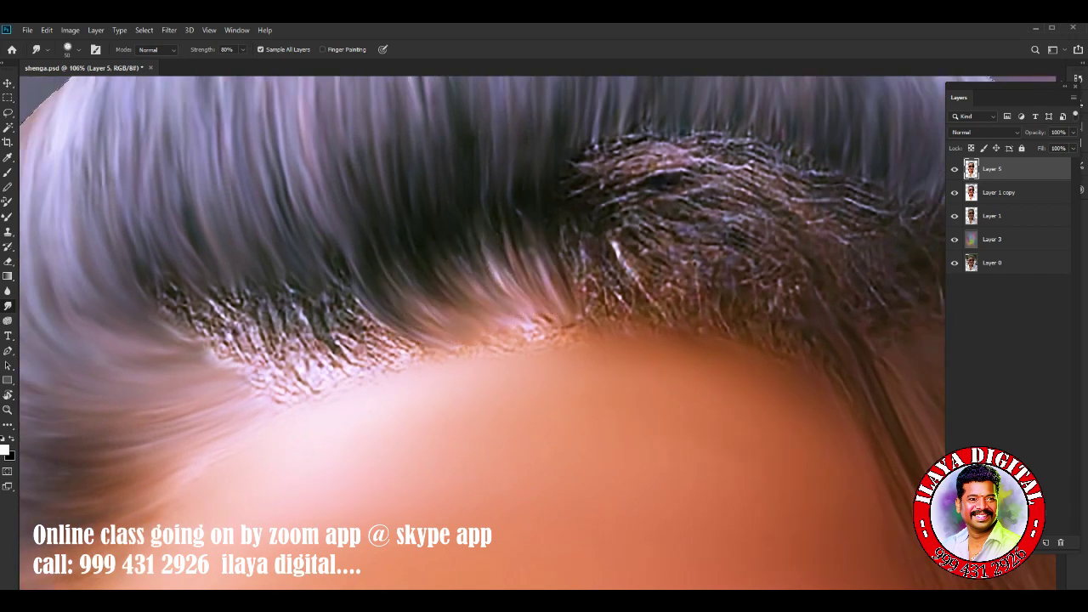
left_click_drag(571, 219, 608, 301)
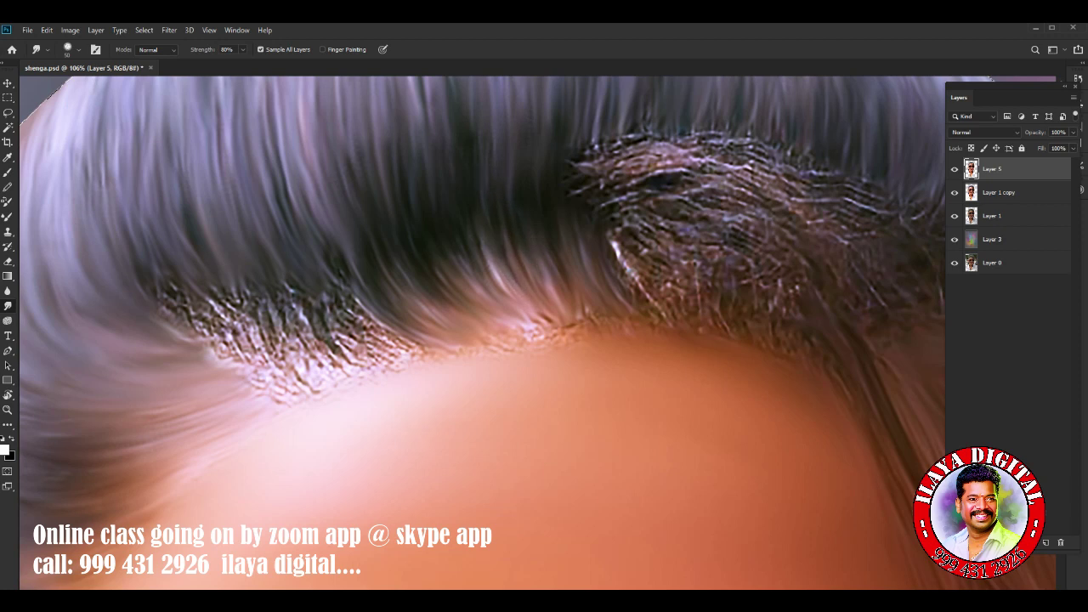
left_click_drag(486, 242, 523, 313)
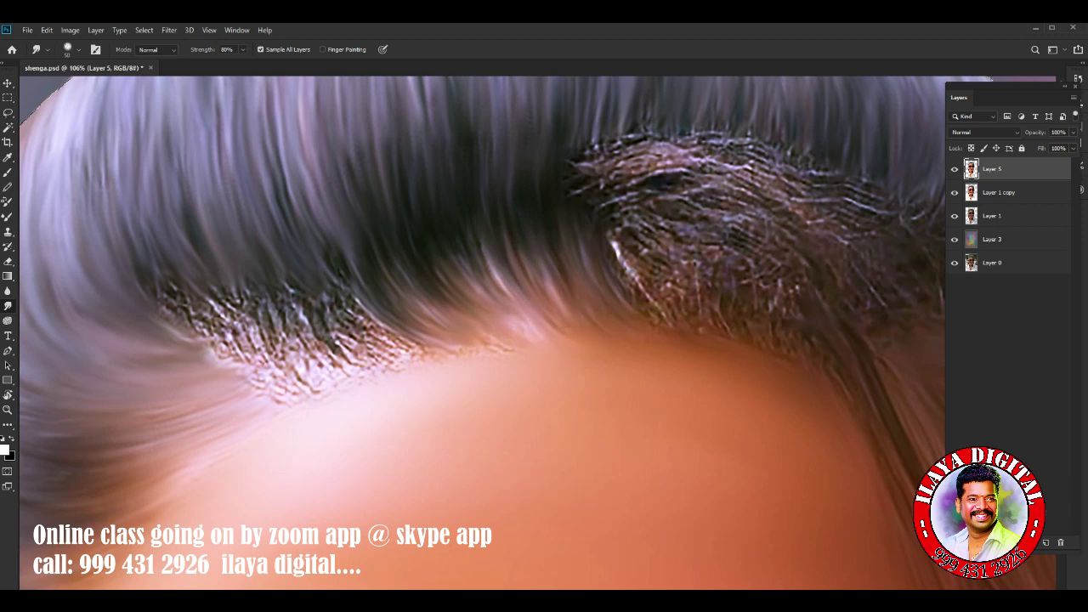
Blend the remaining textured hairline patch into smooth dark strands meeting the skin.
left_click_drag(335, 276, 391, 336)
left_click_drag(395, 285, 446, 361)
left_click_drag(340, 340, 587, 357)
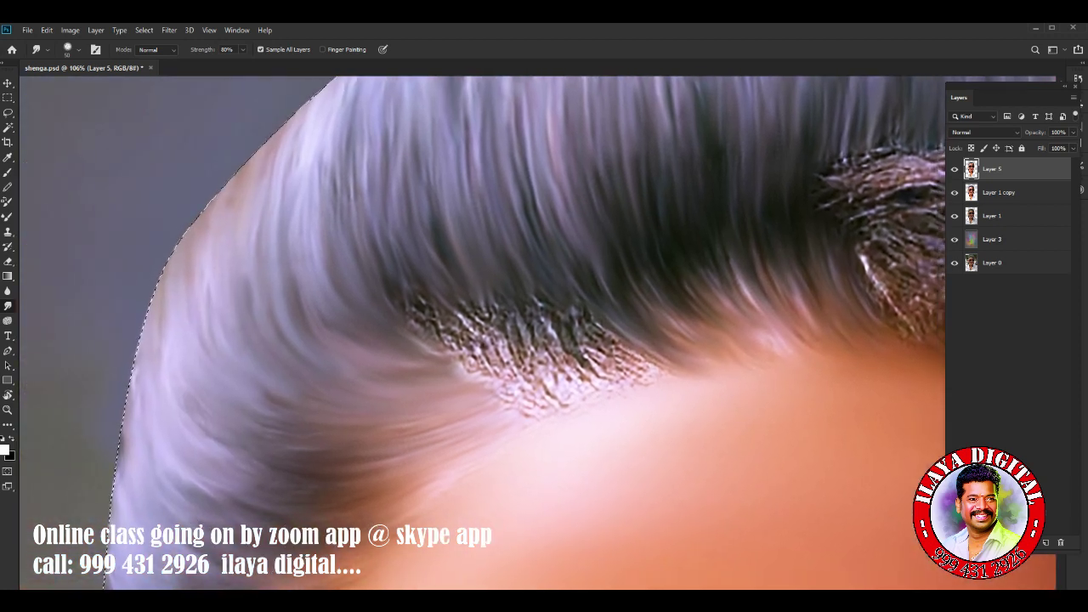
left_click_drag(497, 306, 595, 391)
mouse_move(531, 293)
left_mouse_down()
mouse_move(608, 387)
mouse_move(629, 381)
left_mouse_up()
left_click_drag(582, 306, 655, 378)
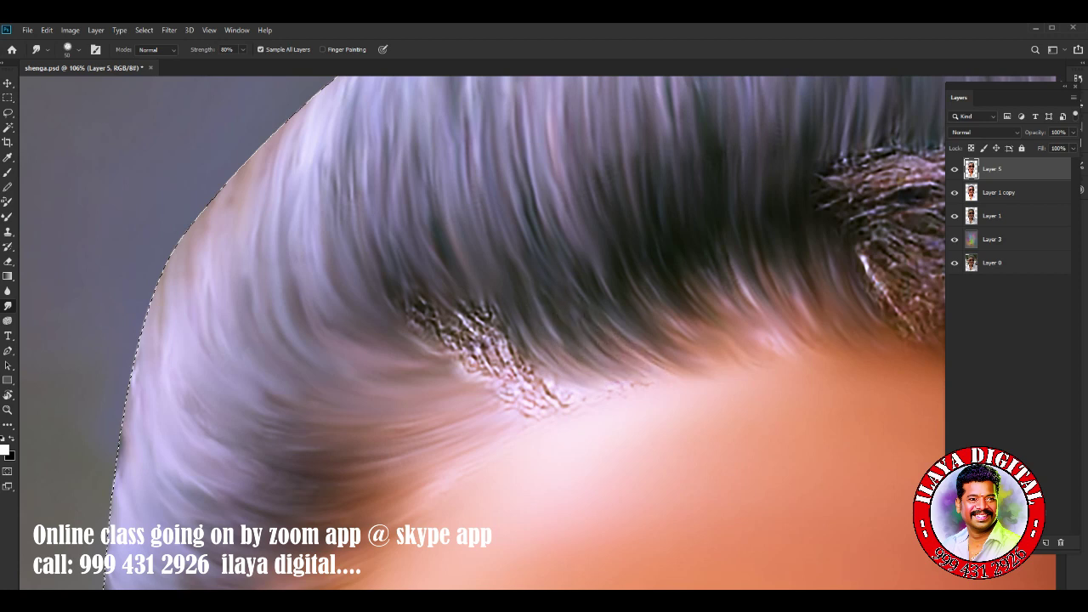
left_click_drag(390, 287, 520, 386)
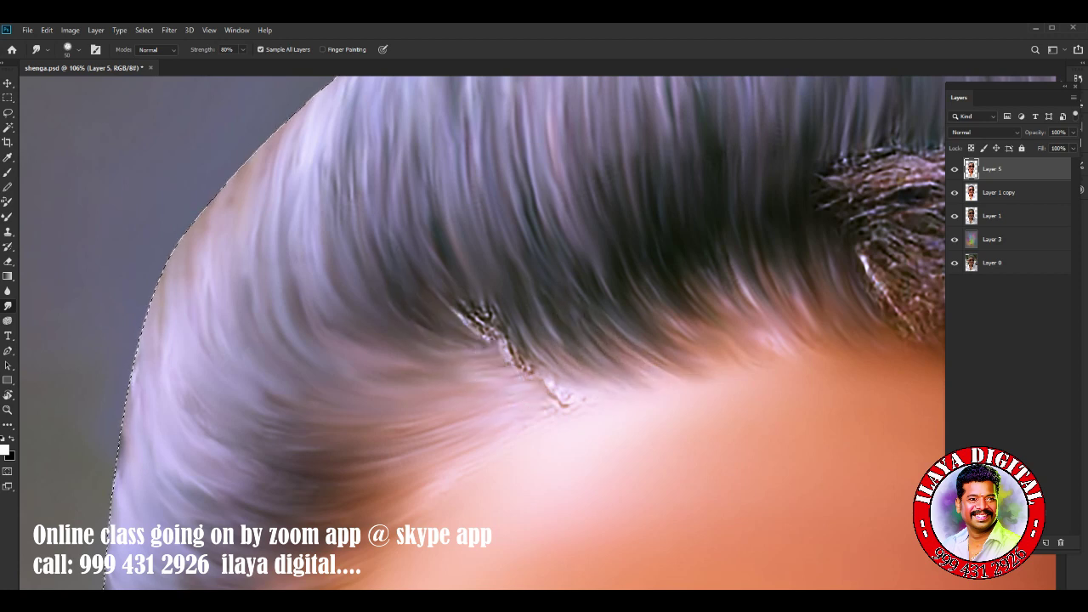
left_click_drag(450, 302, 519, 357)
left_click_drag(489, 323, 578, 406)
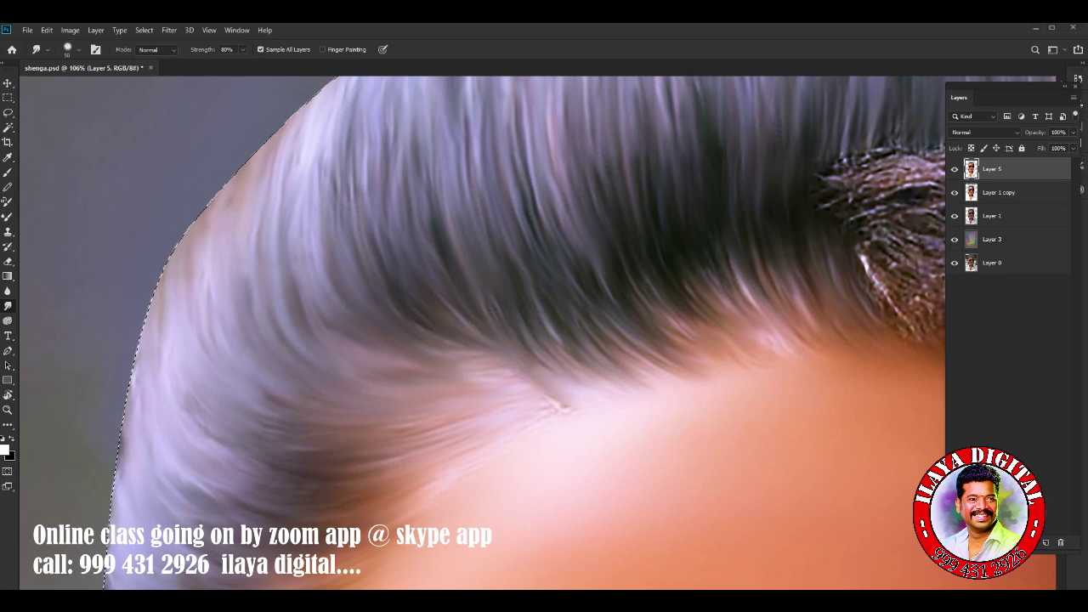
left_click_drag(429, 344, 505, 374)
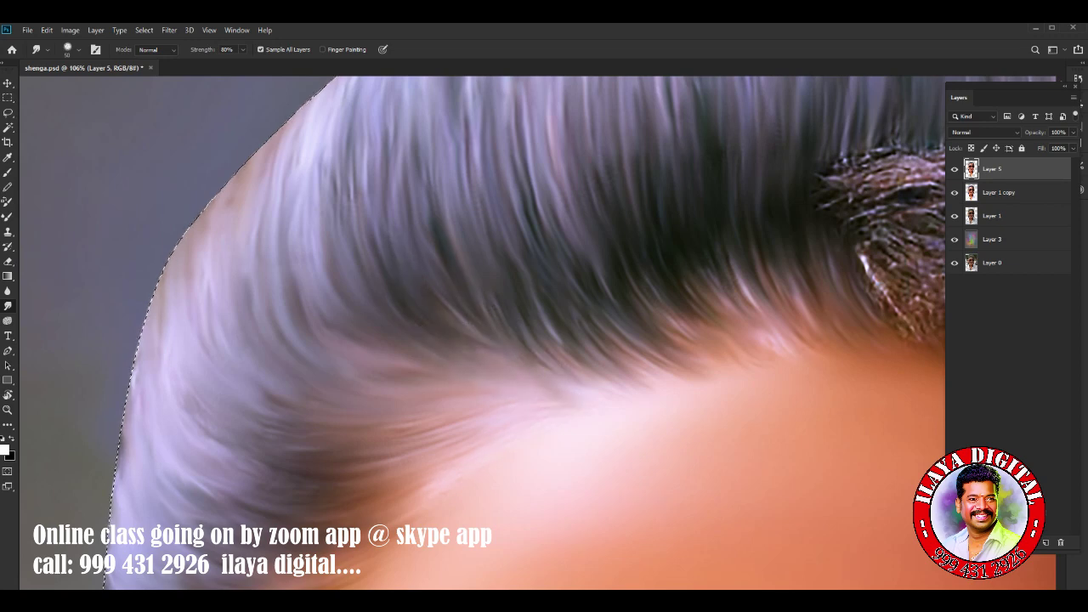
scroll(476, 255, "down", 5)
Sweep the wiry patch's top and left strands into hair, undoing the bad strokes.
scroll(476, 255, "up", 3)
scroll(476, 255, "up", 3)
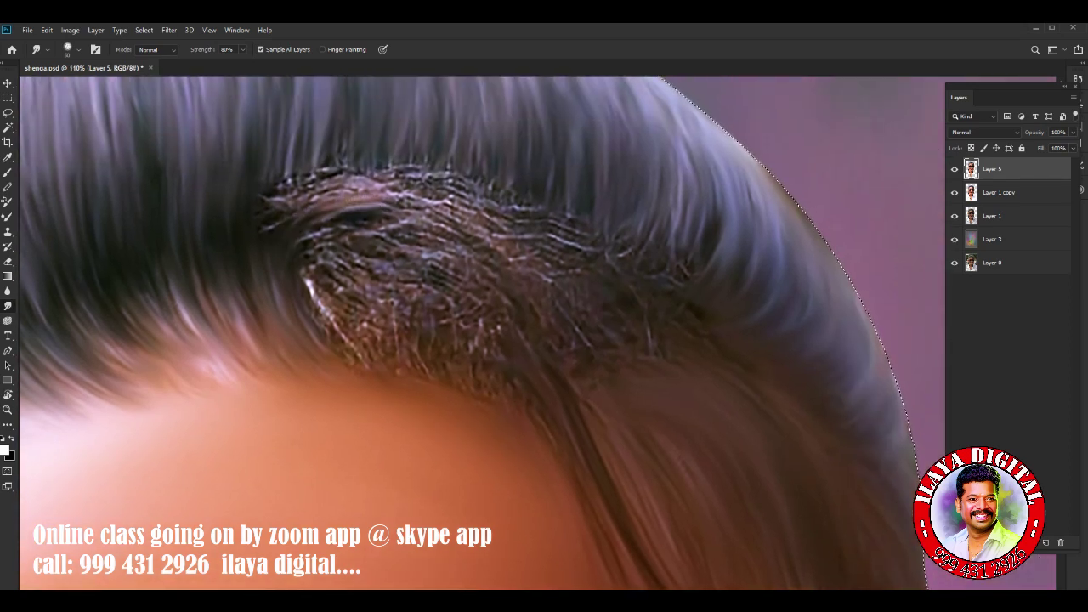
mouse_move(374, 200)
left_mouse_down()
mouse_move(289, 212)
mouse_move(374, 183)
mouse_move(315, 165)
mouse_move(425, 170)
left_mouse_up()
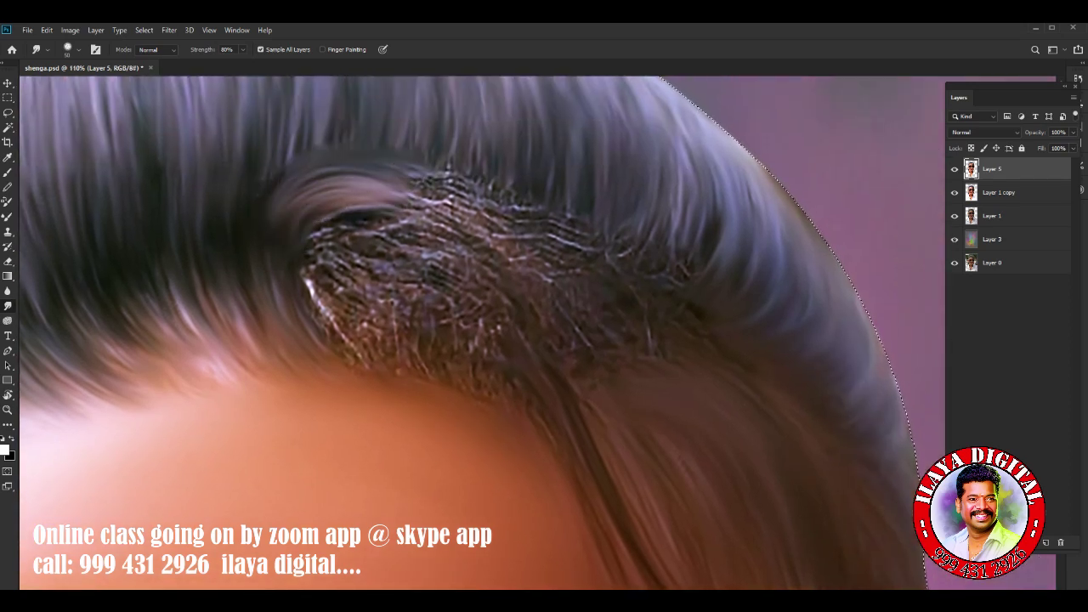
mouse_move(433, 230)
left_mouse_down()
mouse_move(315, 233)
mouse_move(408, 213)
left_mouse_up()
mouse_move(451, 255)
left_mouse_down()
mouse_move(319, 255)
mouse_move(429, 285)
mouse_move(323, 276)
mouse_move(408, 319)
left_mouse_up()
mouse_move(340, 281)
left_mouse_down()
mouse_move(306, 315)
mouse_move(323, 344)
left_mouse_up()
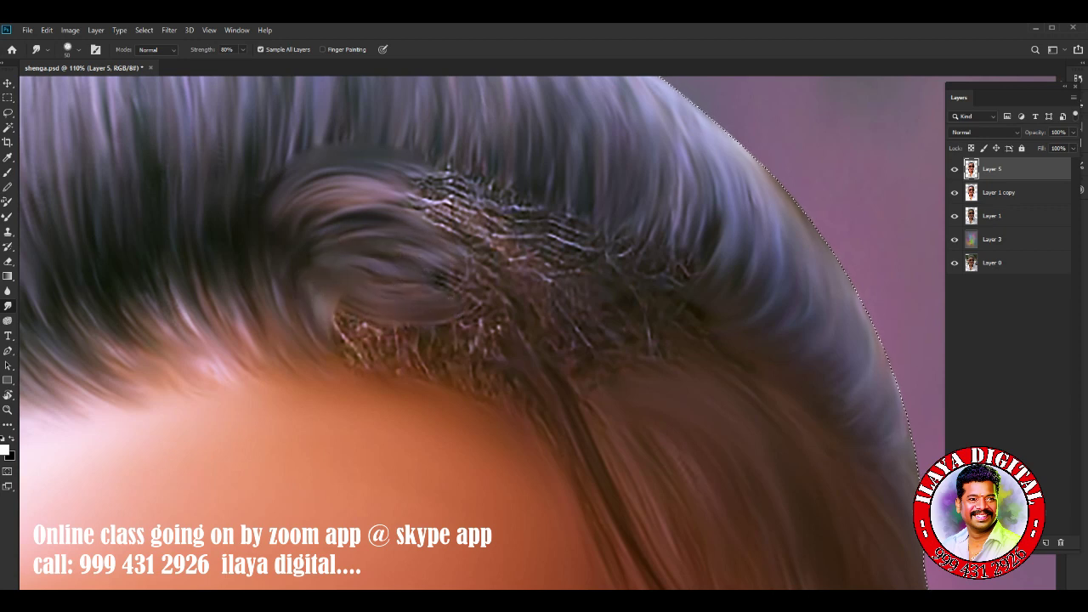
key("ctrl+z")
key("ctrl+z")
key("ctrl+z")
key("ctrl+z")
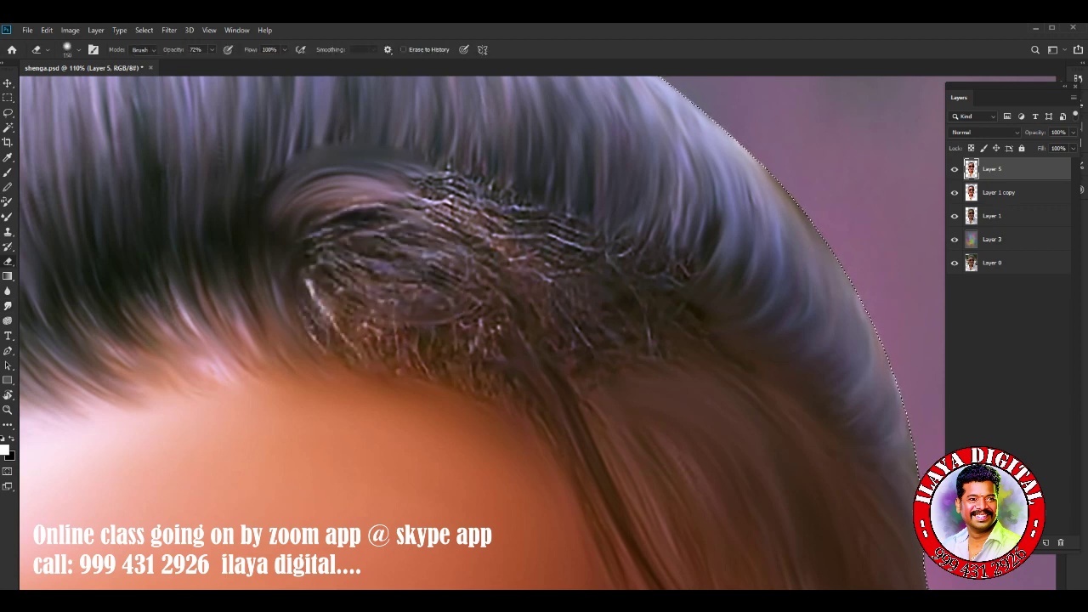
mouse_move(306, 234)
left_mouse_down()
mouse_move(425, 212)
mouse_move(476, 183)
left_mouse_up()
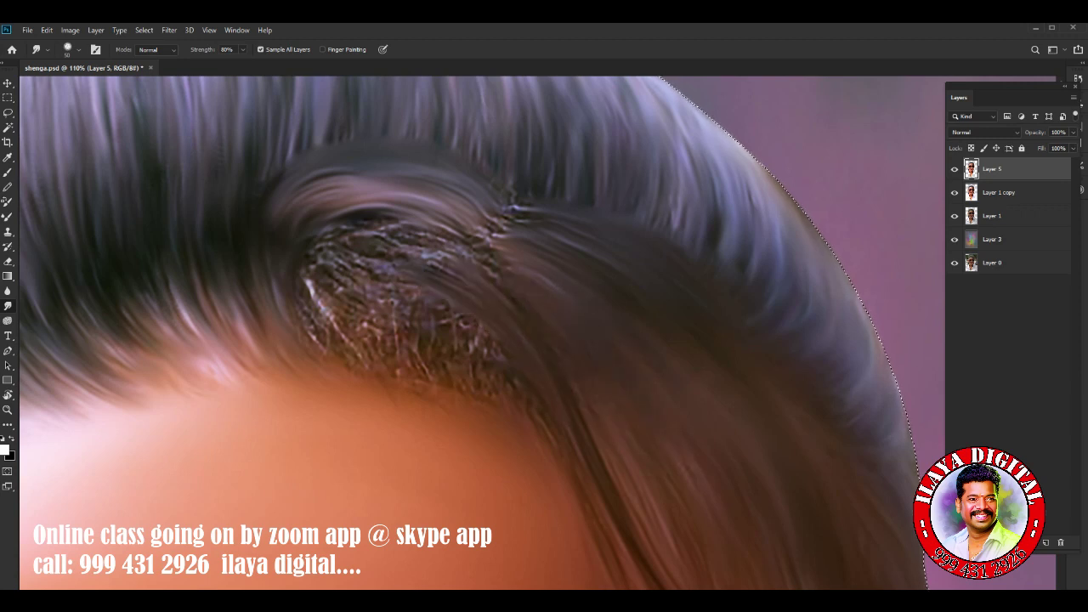
Push hair over the bare scalp patch and smooth out the dark cracks.
left_click_drag(450, 255, 340, 255)
mouse_move(425, 243)
left_mouse_down()
mouse_move(331, 276)
mouse_move(319, 332)
left_mouse_up()
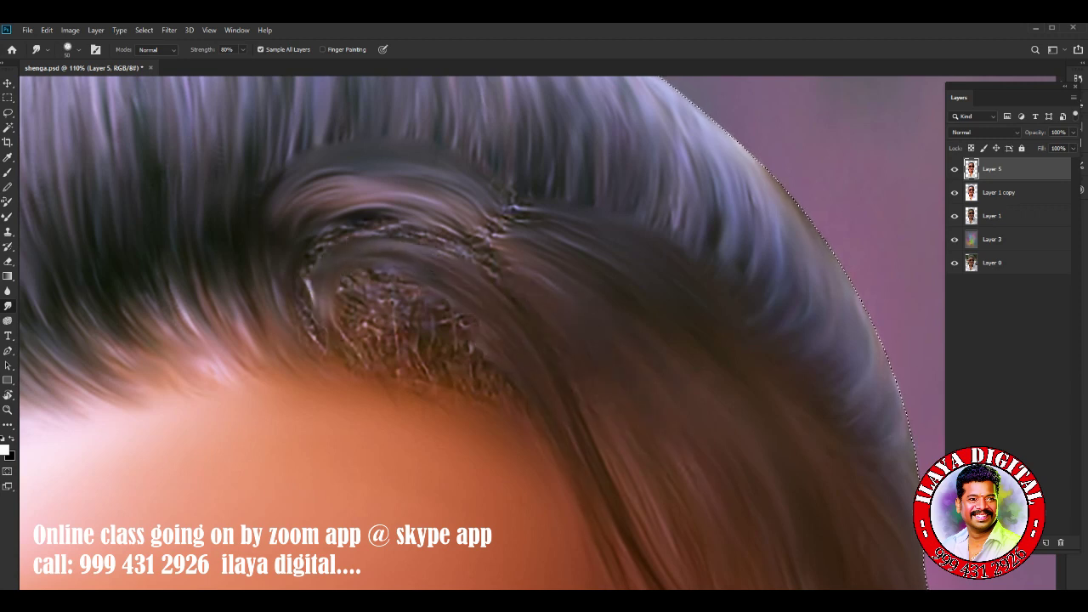
left_click_drag(319, 251, 306, 340)
left_click_drag(451, 231, 340, 223)
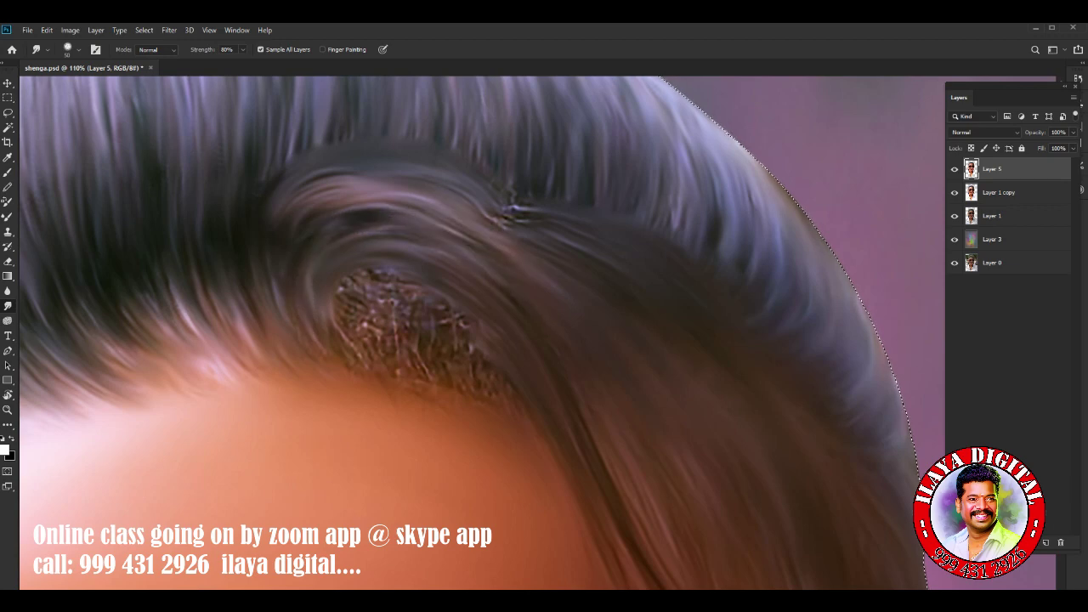
left_click_drag(544, 204, 485, 219)
Blend the hair strands near the sunglasses and zoom back out.
scroll(510, 213, "down", 5)
scroll(510, 212, "up", 6)
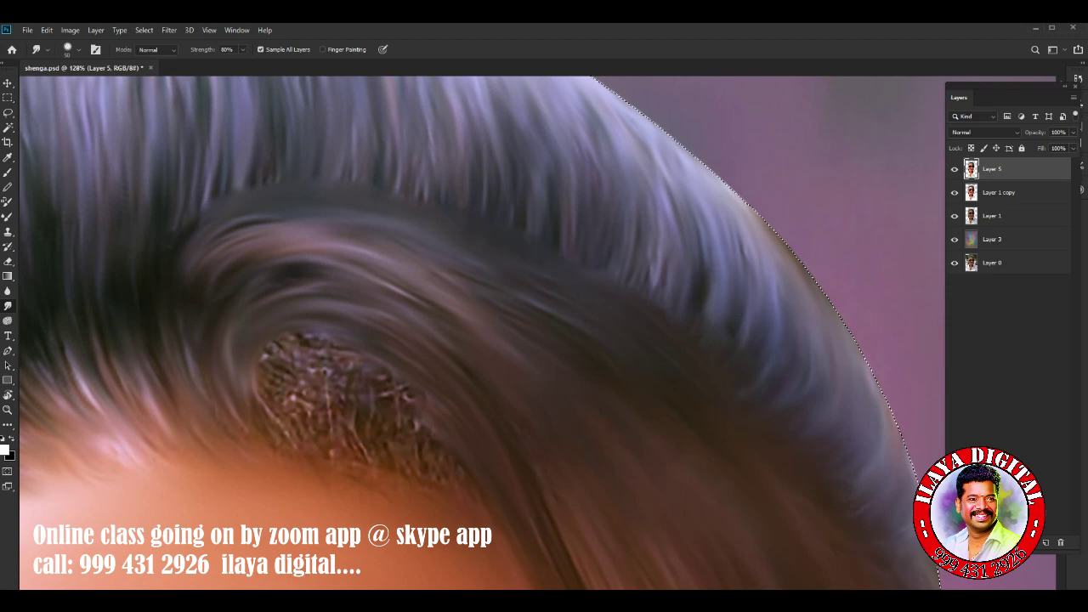
mouse_move(339, 383)
left_mouse_down()
mouse_move(391, 238)
mouse_move(374, 211)
left_mouse_up()
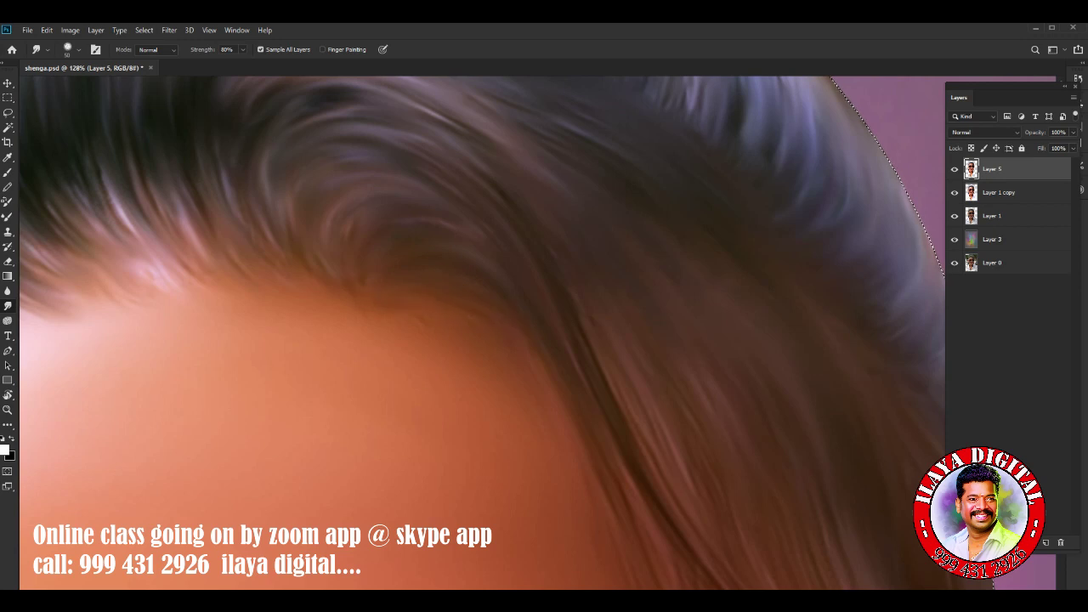
scroll(476, 332, "down", 3)
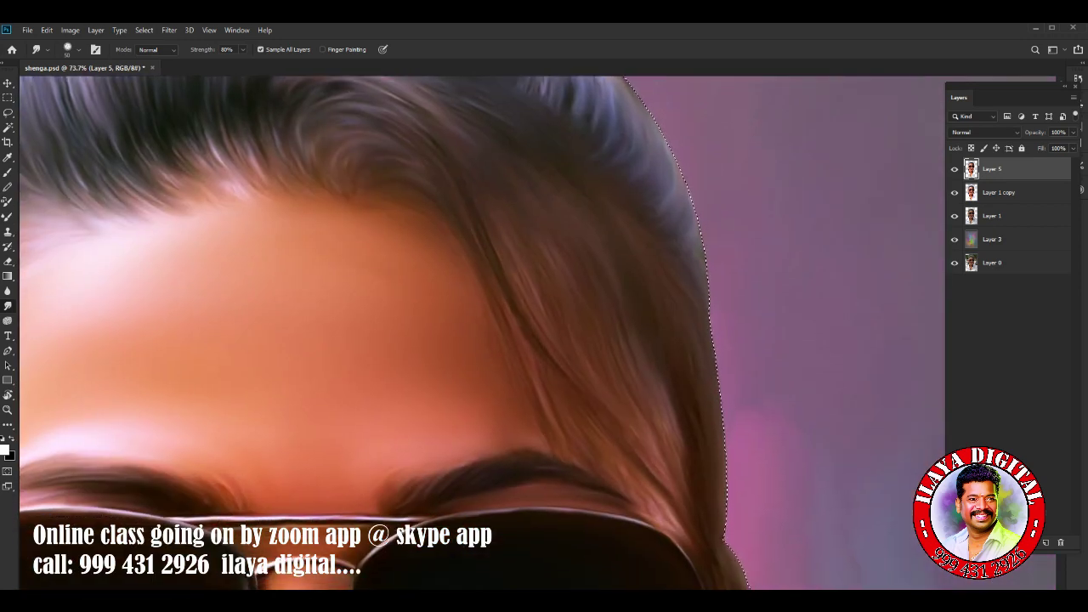
left_click_drag(646, 506, 684, 539)
scroll(408, 331, "down", 5)
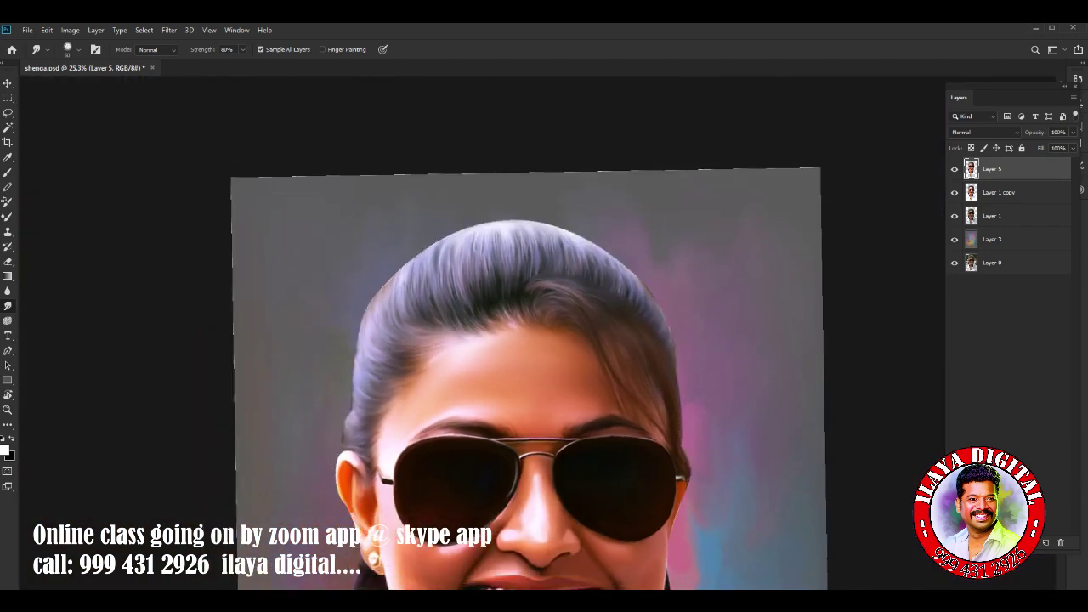
scroll(408, 331, "up", 2)
scroll(535, 340, "down", 2)
Lasso the lips and teeth and feather the selection by 2 pixels.
scroll(535, 340, "down", 1)
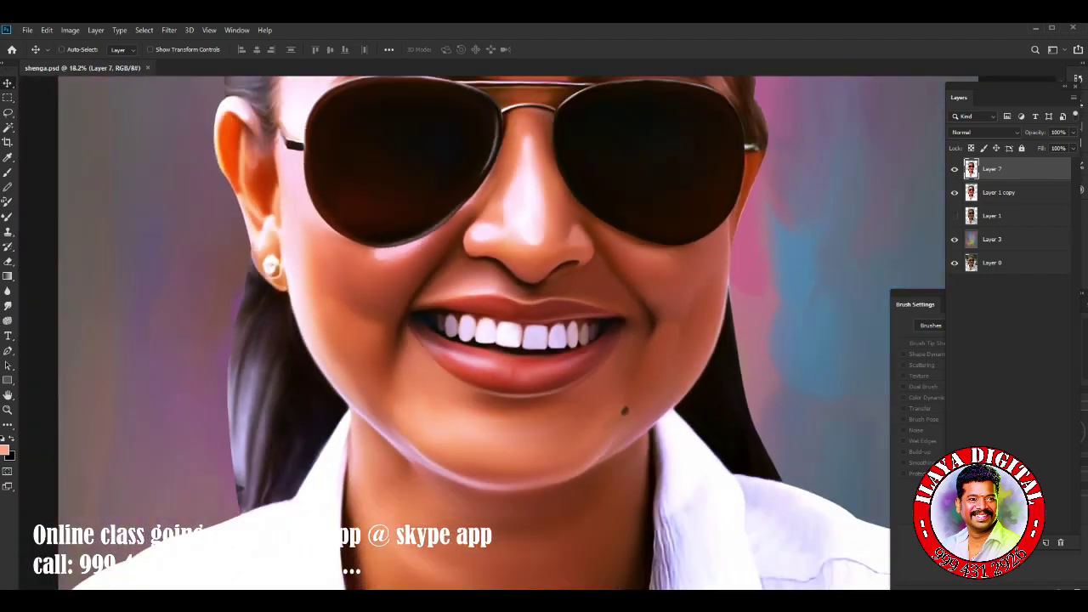
scroll(476, 331, "down", 2)
scroll(476, 332, "down", 2)
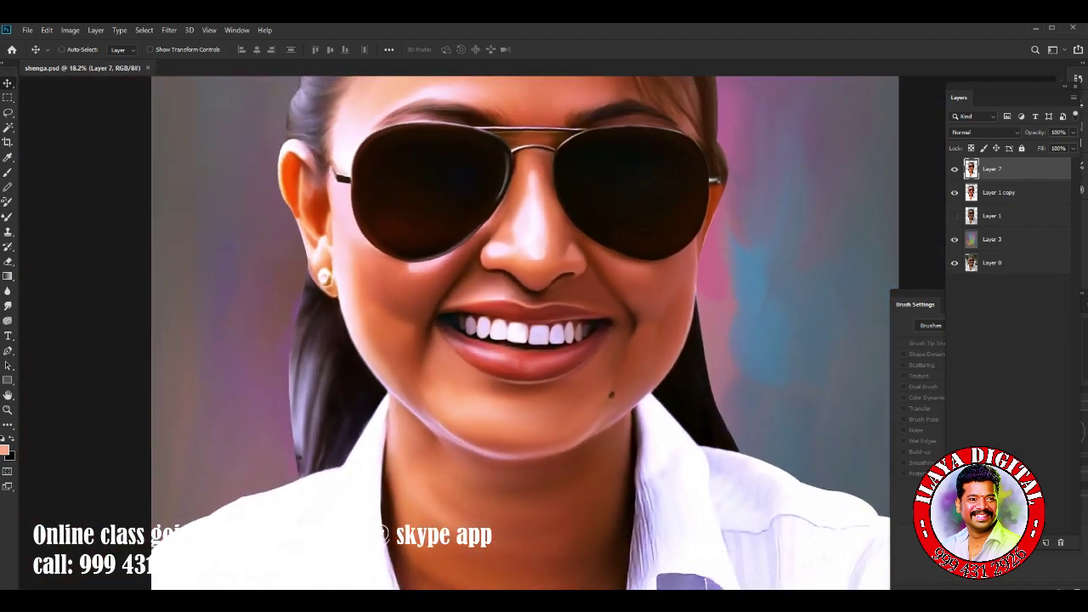
scroll(476, 331, "down", 2)
scroll(476, 332, "up", 6)
scroll(591, 329, "down", 1)
scroll(590, 329, "up", 3)
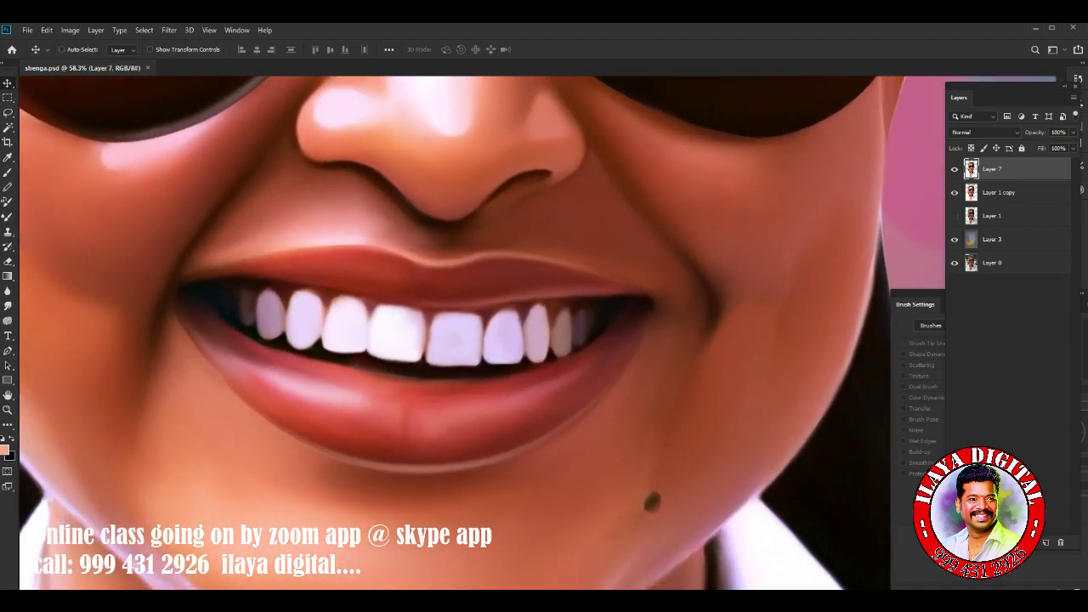
scroll(595, 331, "up", 2)
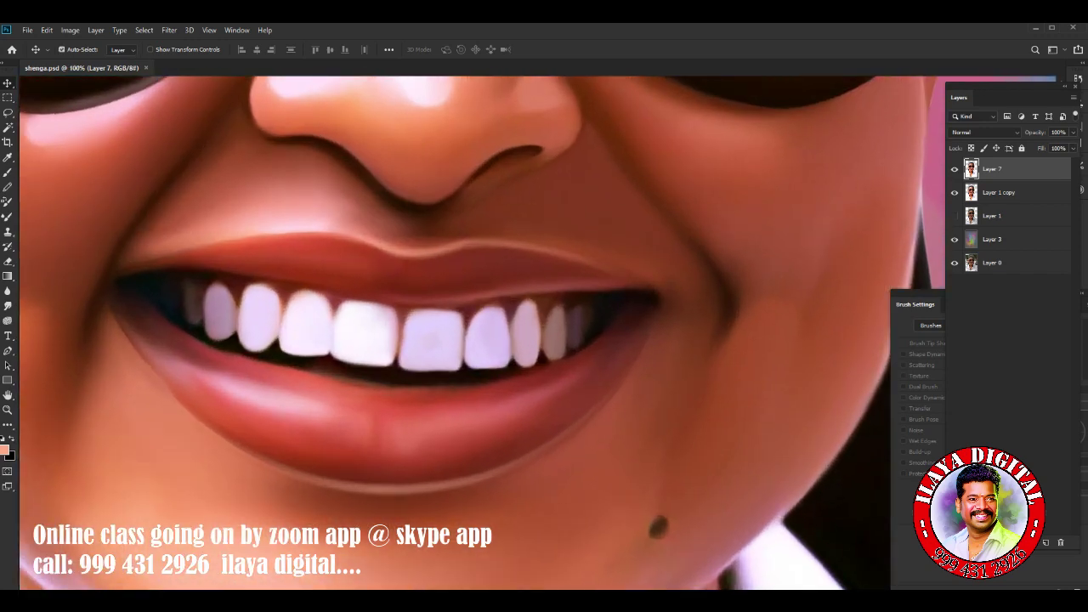
key("l")
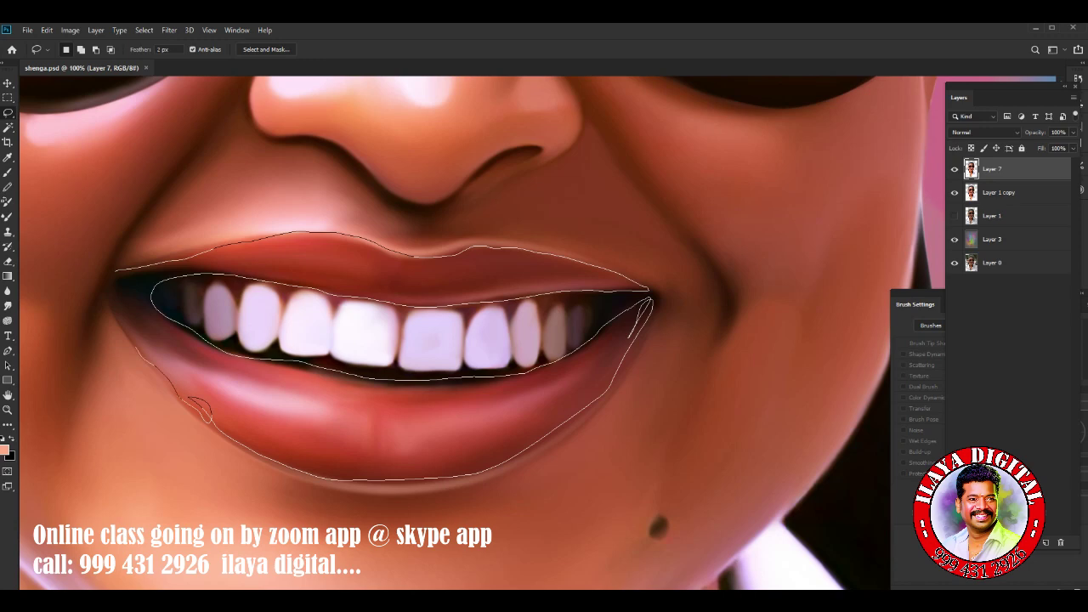
key("shift+F6")
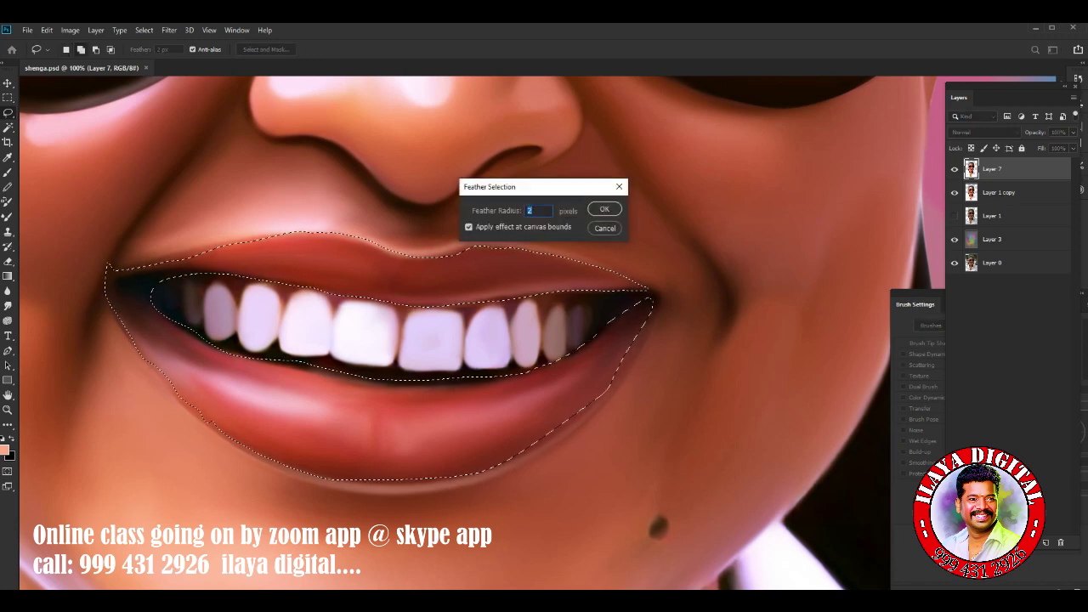
key("Return")
In Levels, raise the RGB black input slightly and the Red white input to 228.
key("ctrl+l")
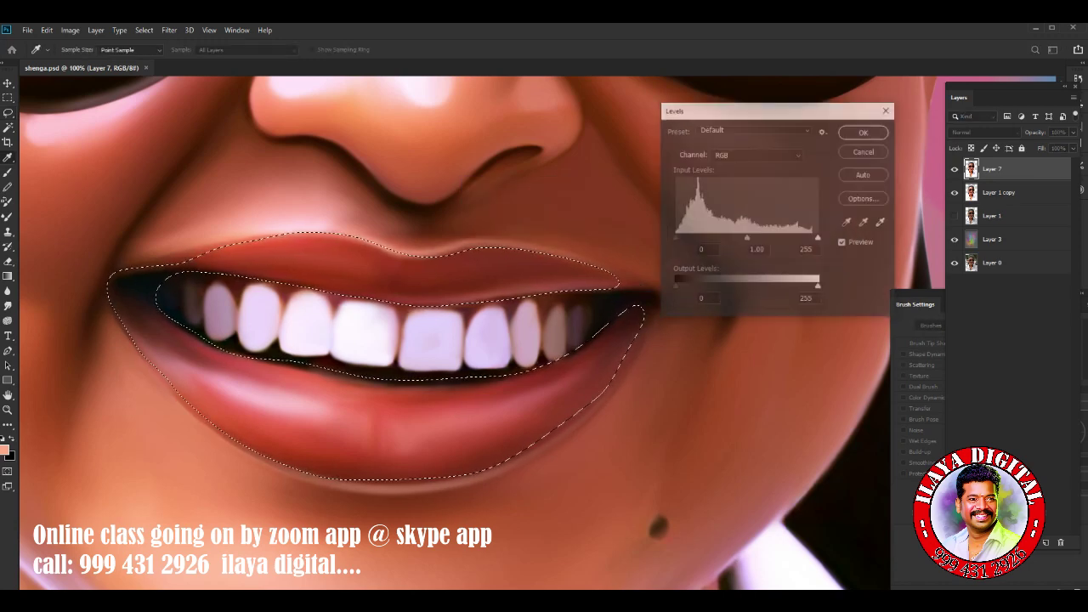
type("24")
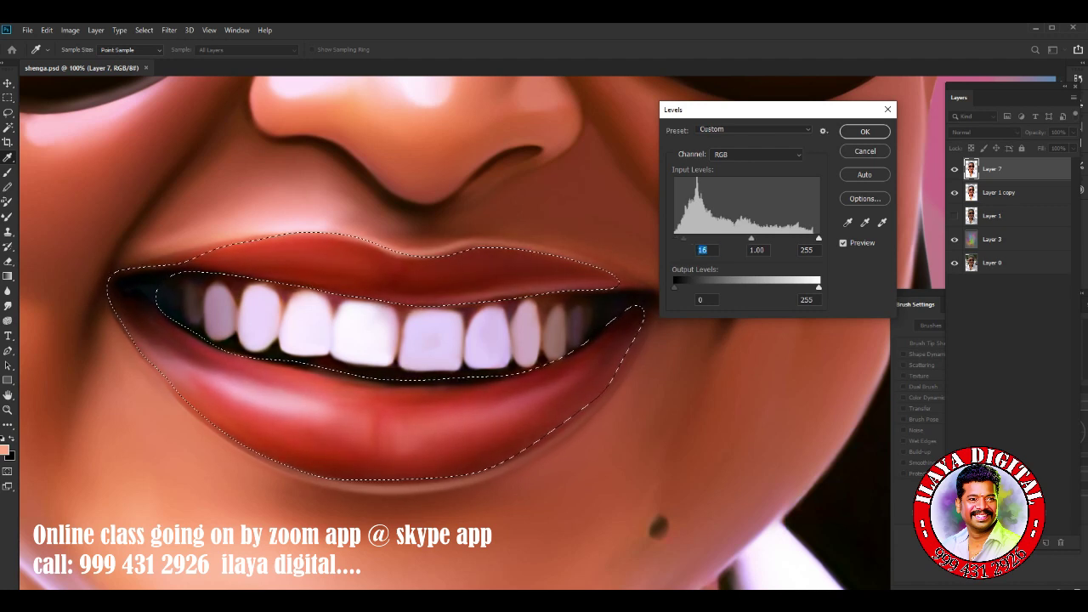
left_click(756, 153)
left_click(731, 190)
left_click(755, 154)
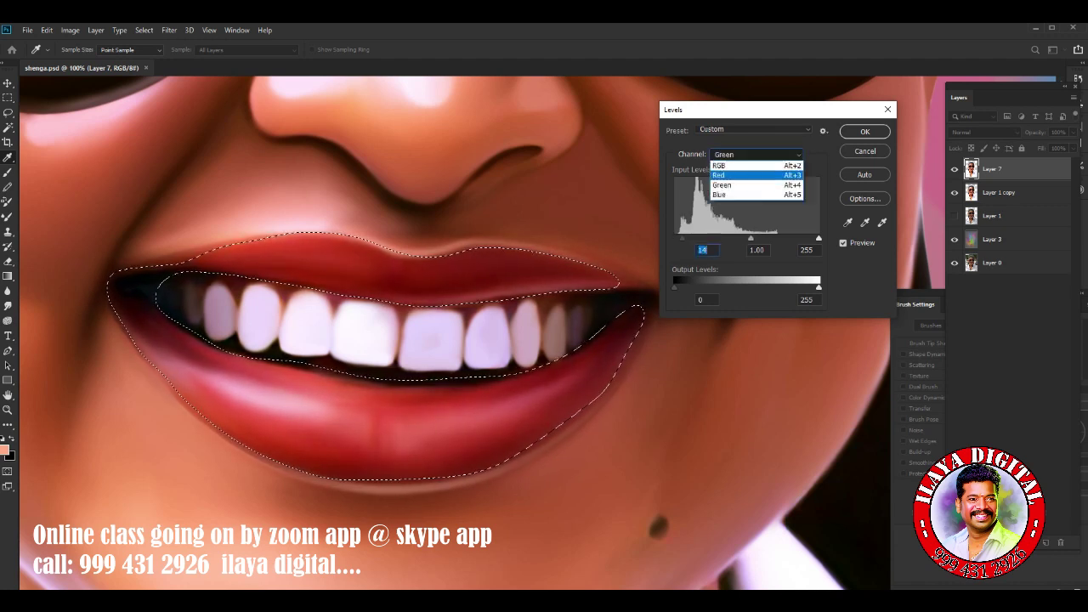
left_click(748, 174)
key("shift+Up")
key("Up")
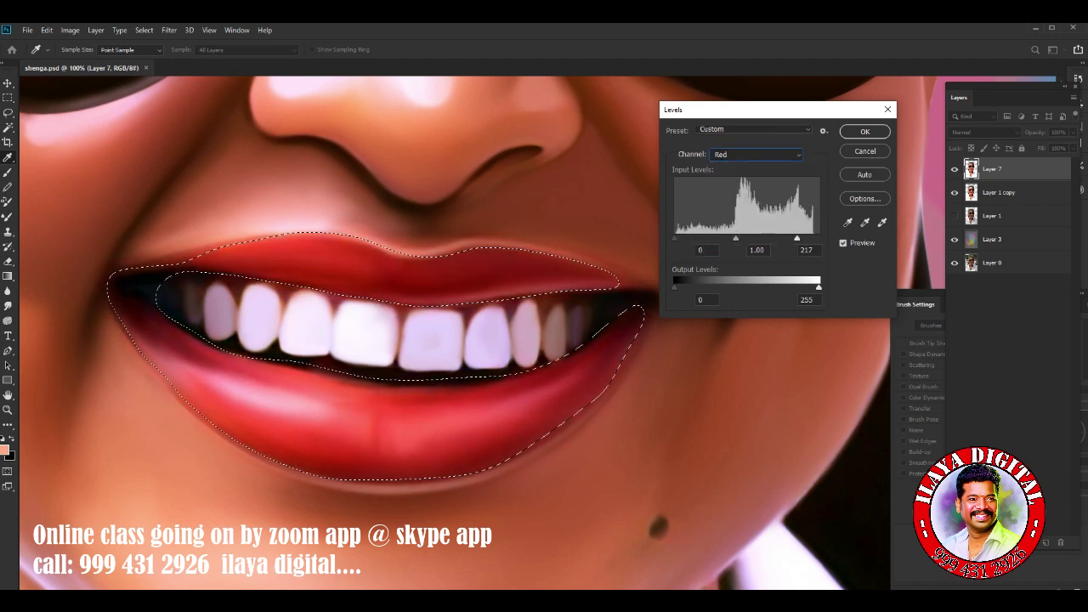
key("ctrl+0")
key("ctrl+minus")
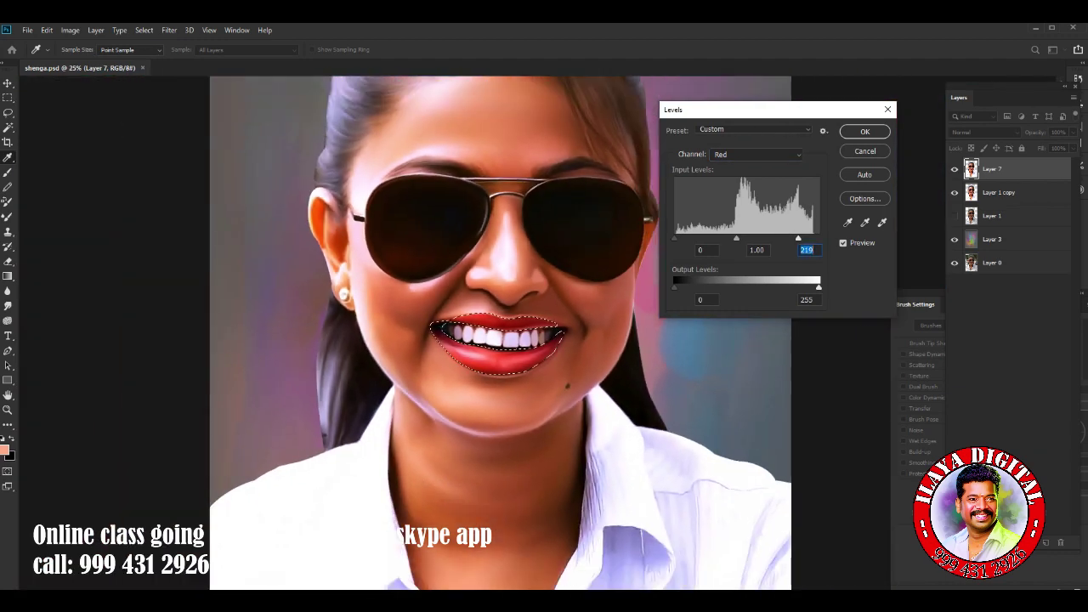
key("shift+Up")
key("Down")
Return to the RGB channel, apply the Levels correction, and clear the lip selection.
left_click(755, 154)
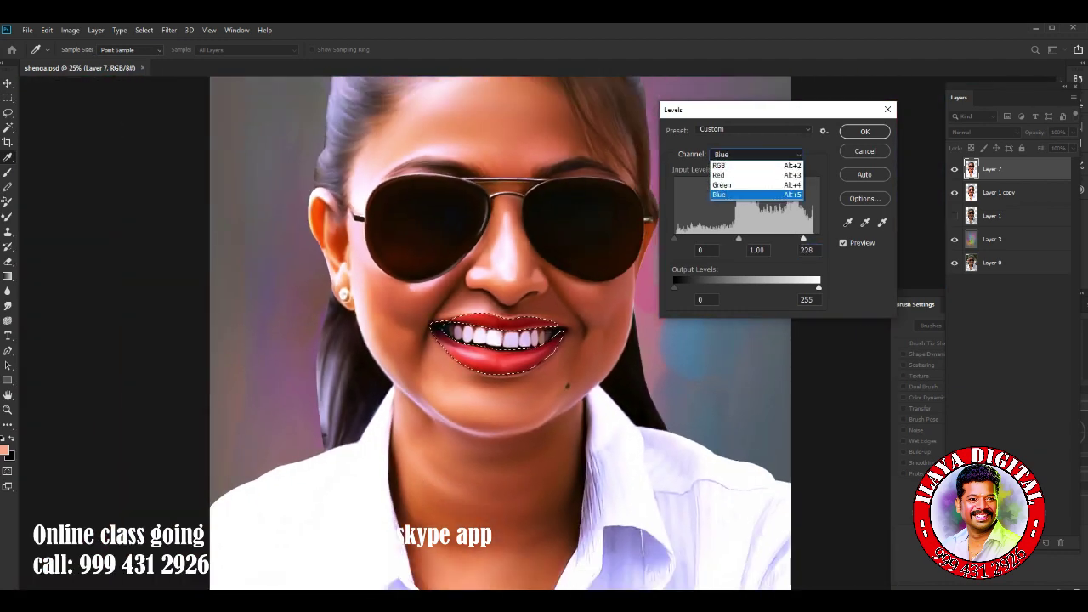
left_click(748, 165)
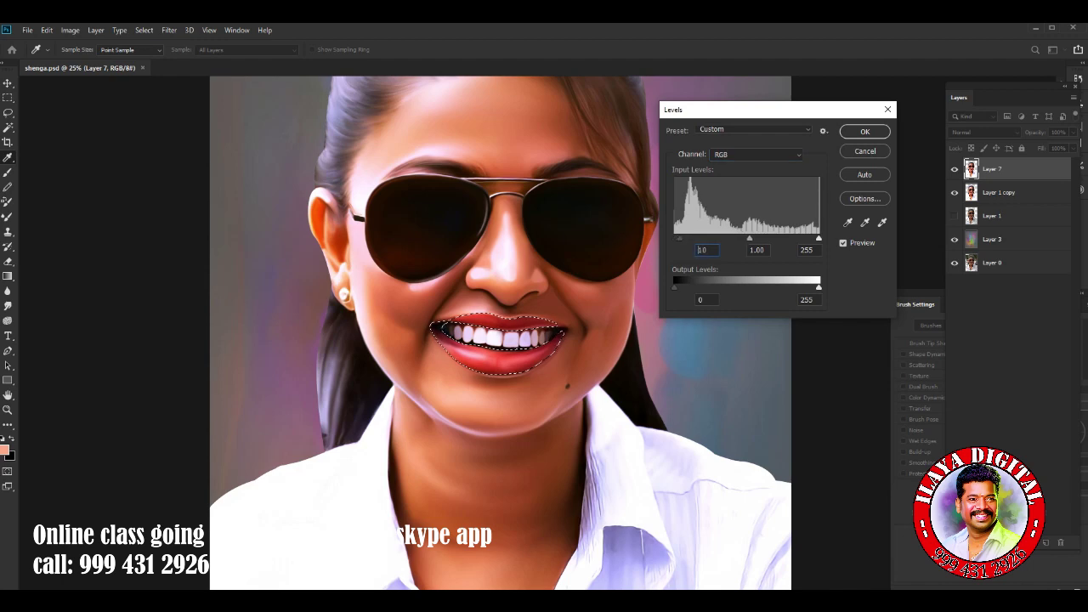
key("Return")
key("ctrl+d")
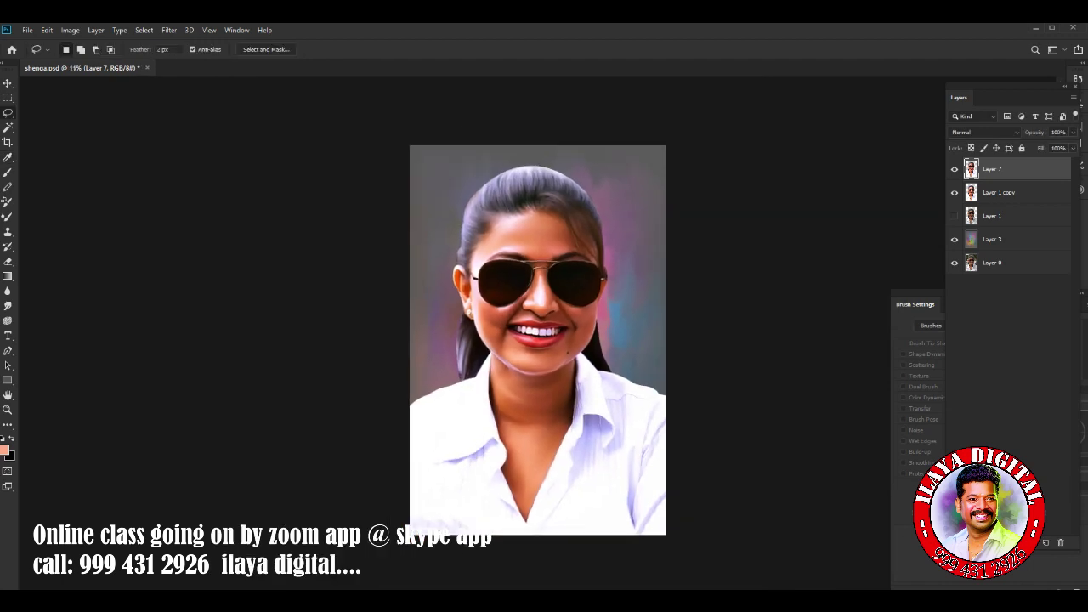
Set Selective Color reds to Cyan −18, Magenta +3, Yellow +14, Black +27.
left_click_drag(544, 301, 595, 301)
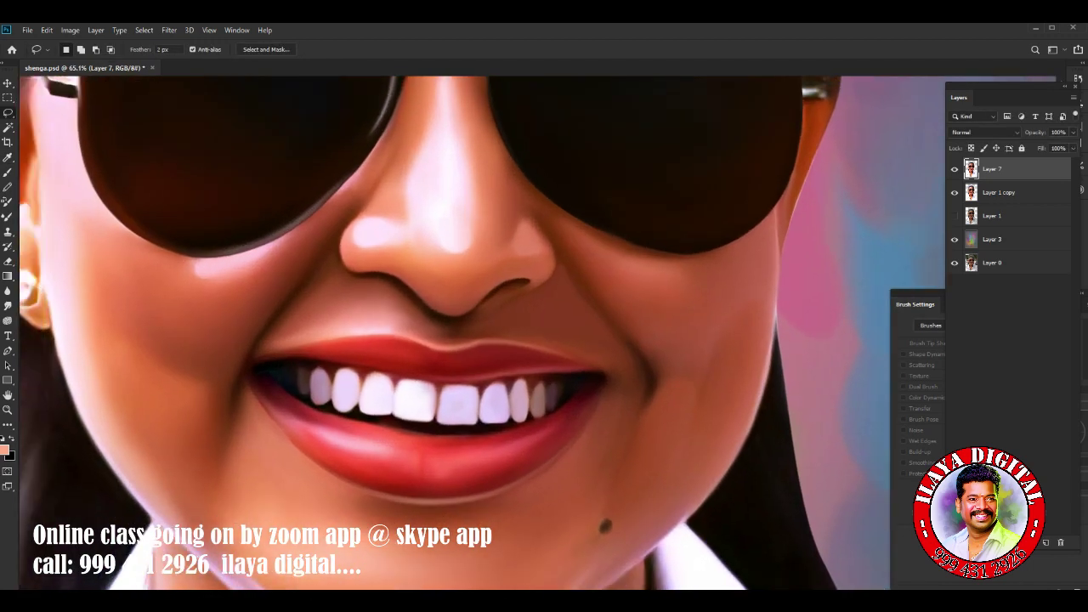
left_click_drag(544, 332, 475, 332)
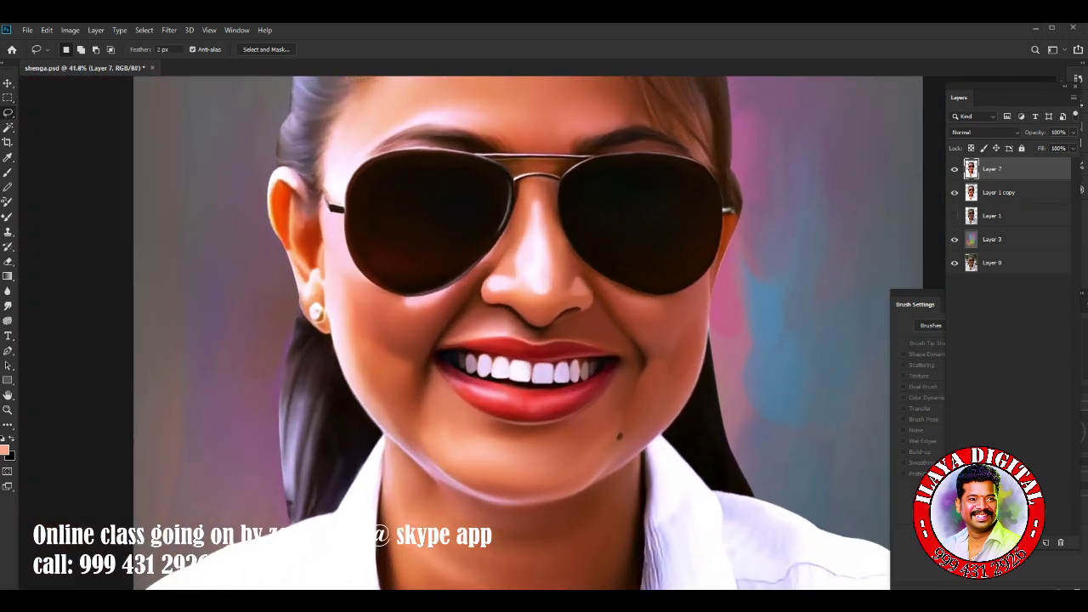
left_click_drag(595, 331, 663, 332)
left_click(70, 29)
mouse_move(88, 60)
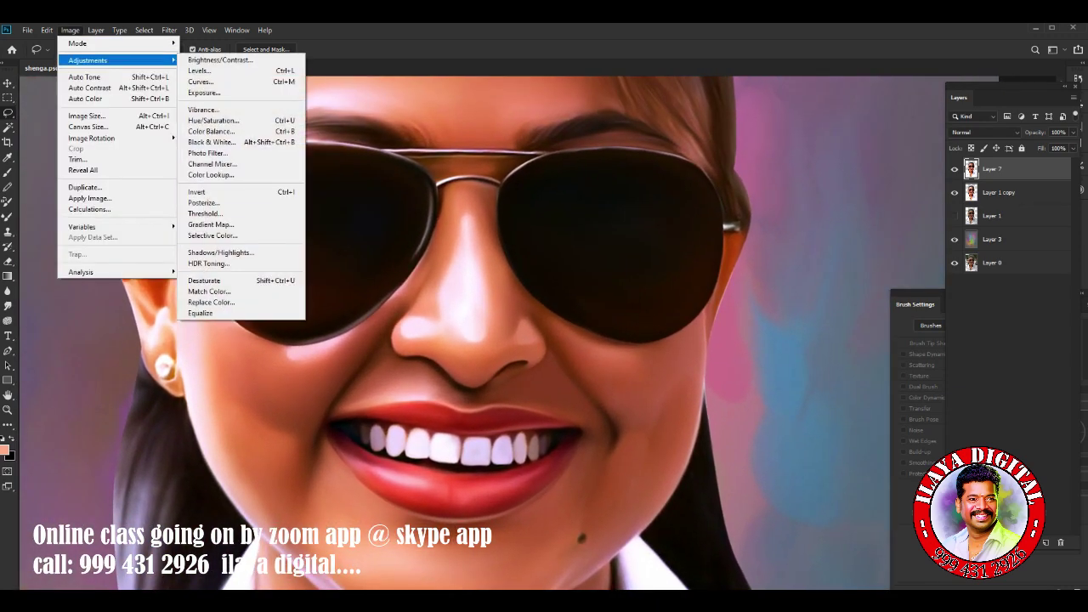
left_click(212, 236)
mouse_move(804, 191)
left_mouse_down()
mouse_move(771, 192)
mouse_move(794, 191)
mouse_move(823, 217)
mouse_move(805, 217)
mouse_move(816, 244)
left_mouse_up()
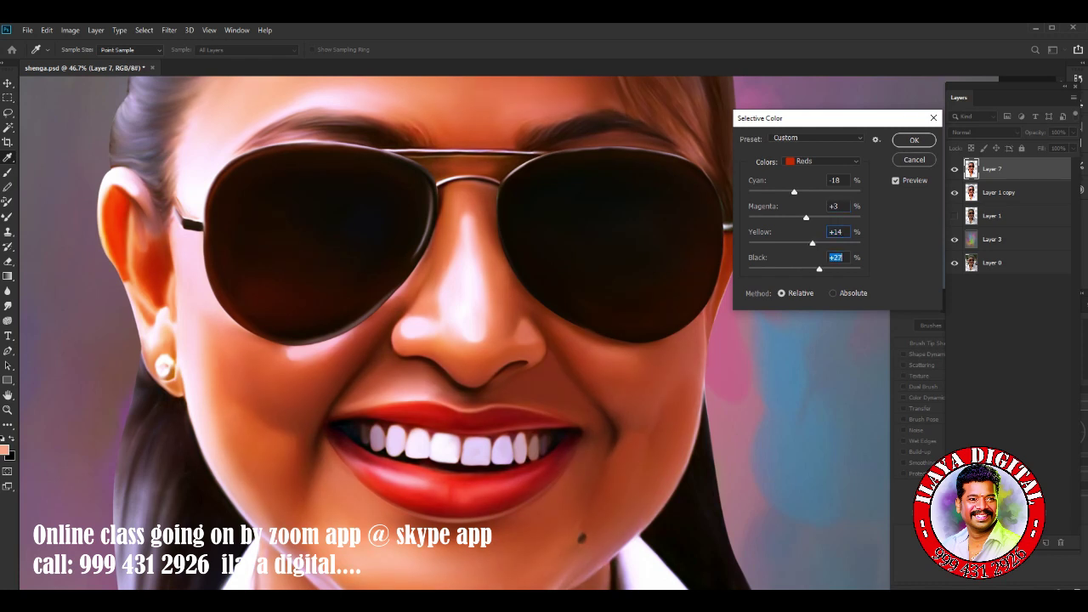
left_click_drag(804, 269, 790, 243)
Switch Selective Color to the Cyans range and reduce its Cyan by 2.
left_click(820, 160)
left_click(808, 172)
left_click(820, 161)
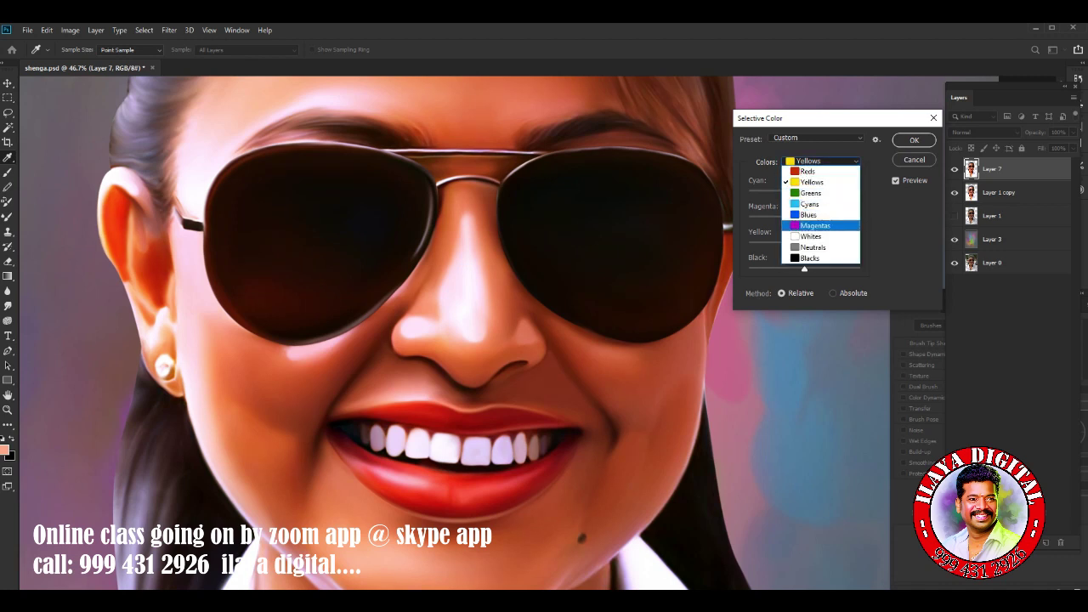
left_click(810, 204)
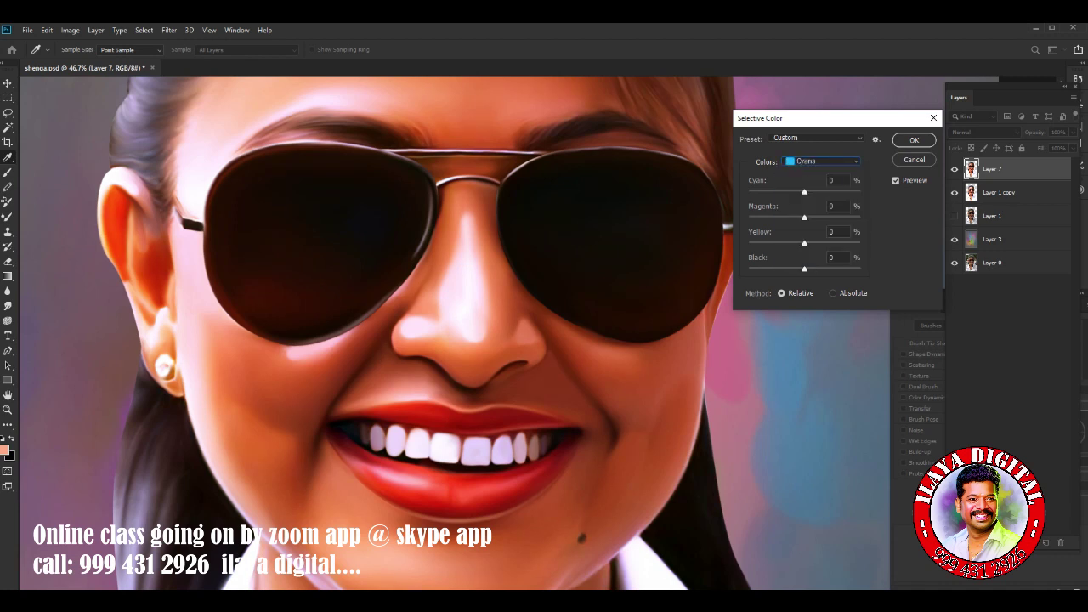
left_click_drag(804, 191, 802, 192)
Apply the reds correction, then reopen Selective Color on the Neutrals range.
key("Return")
left_click(47, 30)
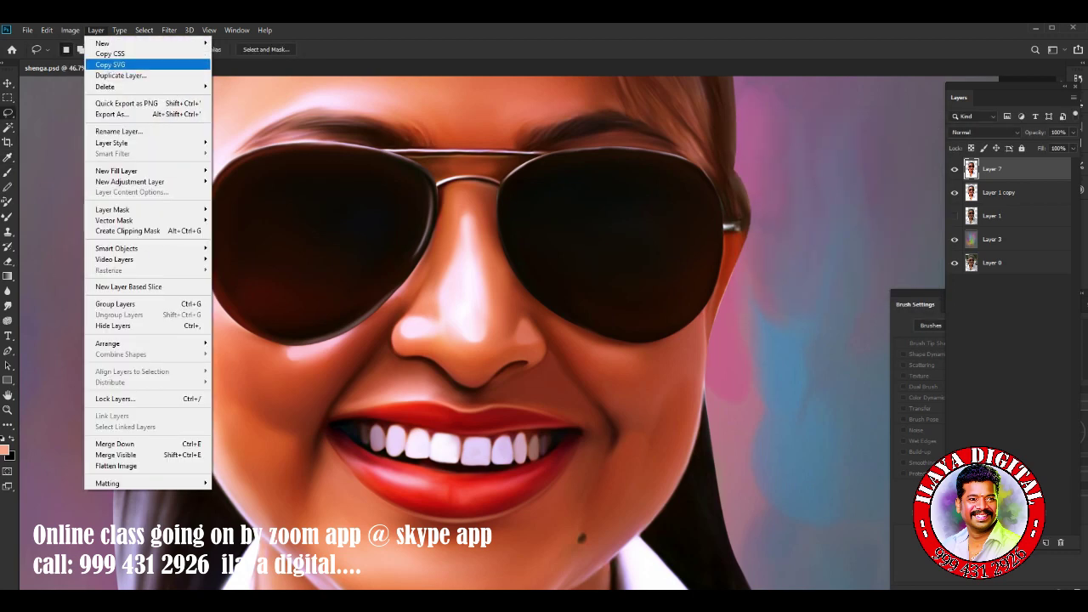
left_click(47, 30)
left_click(69, 29)
left_click(213, 235)
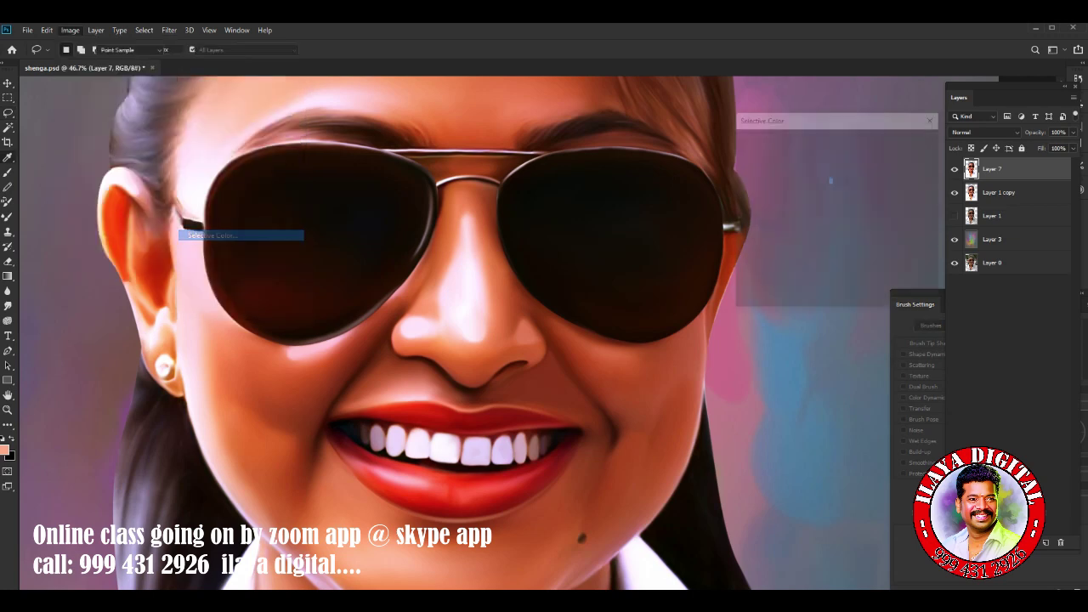
left_click(820, 160)
left_click(812, 245)
Set the Neutrals to Cyan -6, Magenta +4, Yellow +6, Black 0 and apply.
key("Up")
key("Up")
key("Up")
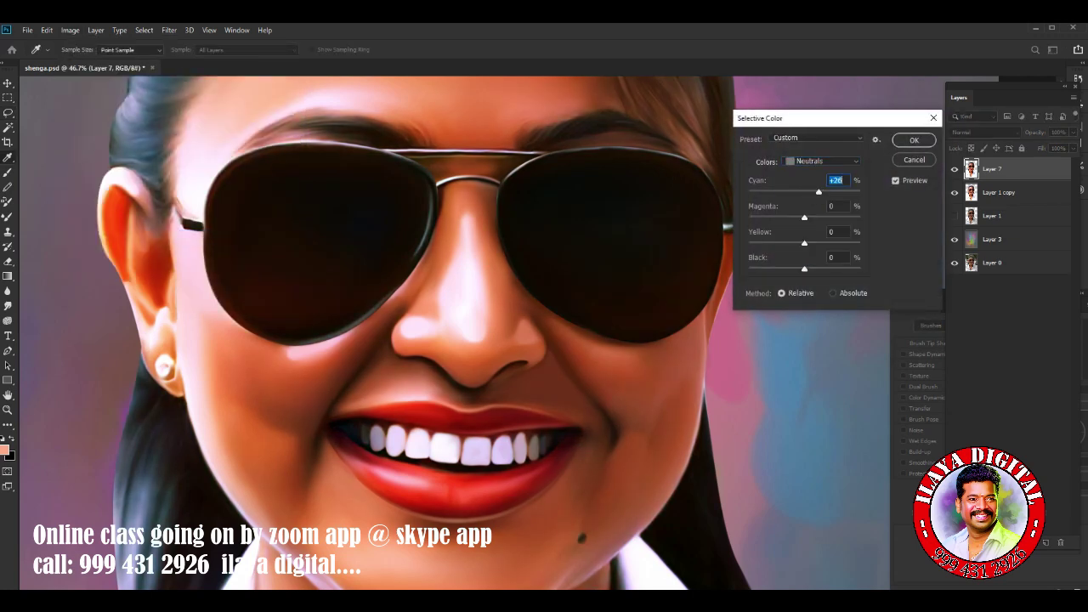
key("ctrl+minus")
key("ctrl+minus")
type("-60")
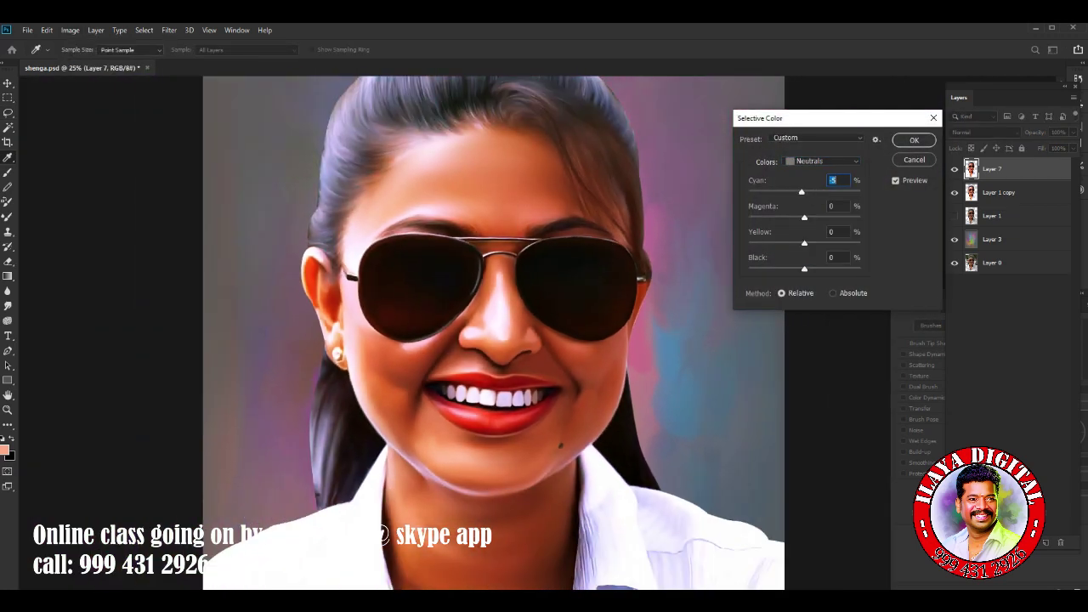
type("9")
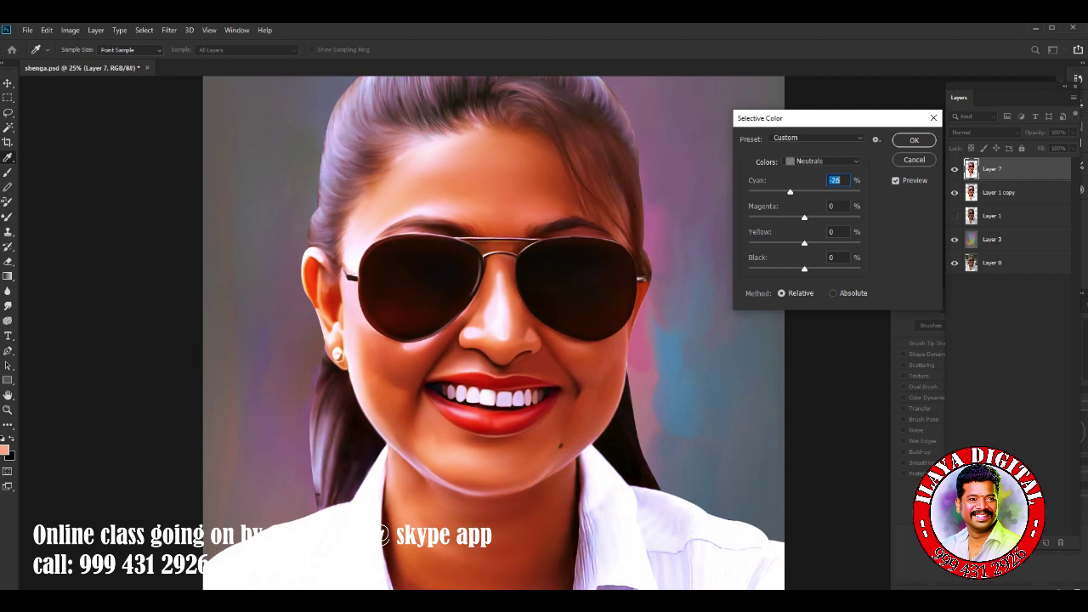
key("Tab")
key("Up")
key("Up")
key("Up")
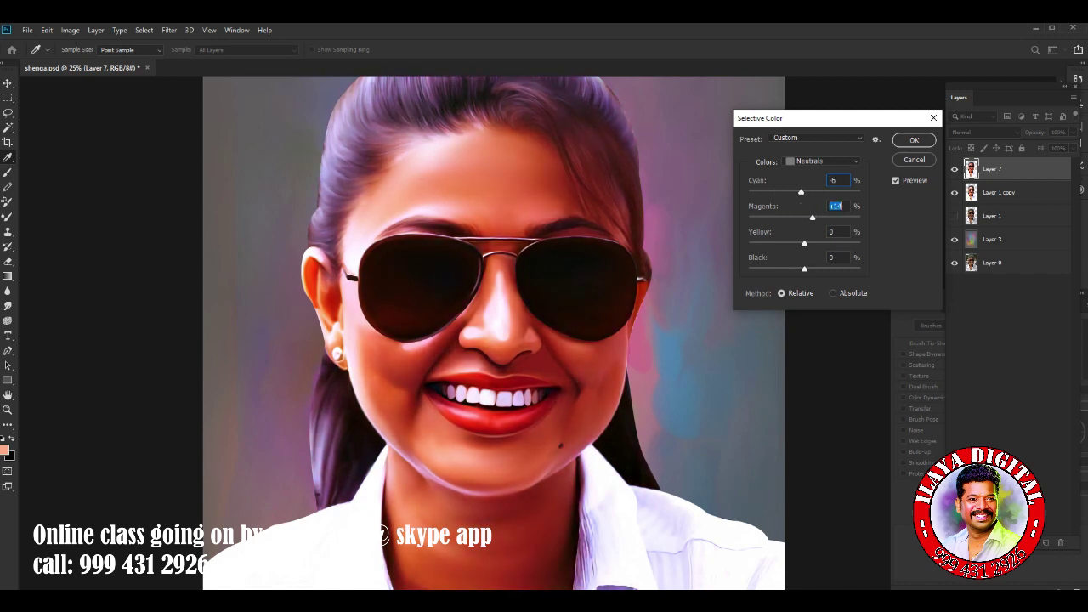
key("Up")
key("Tab")
key("Up")
key("Up")
key("Up")
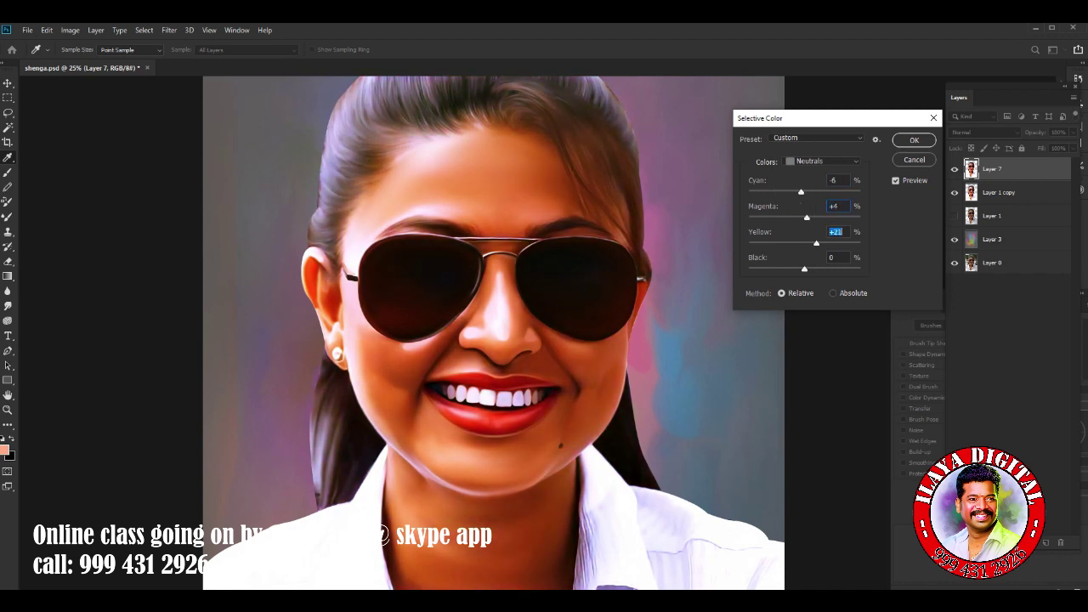
key("Up")
key("Up")
key("Up")
key("Tab")
key("Up")
key("Up")
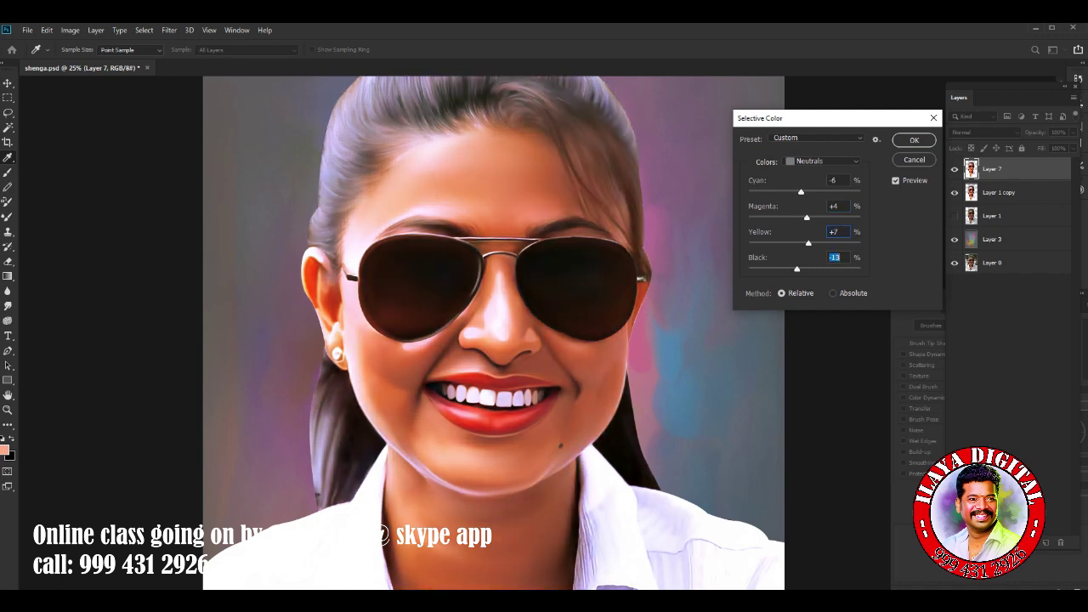
key("Up")
key("Up")
key("Up")
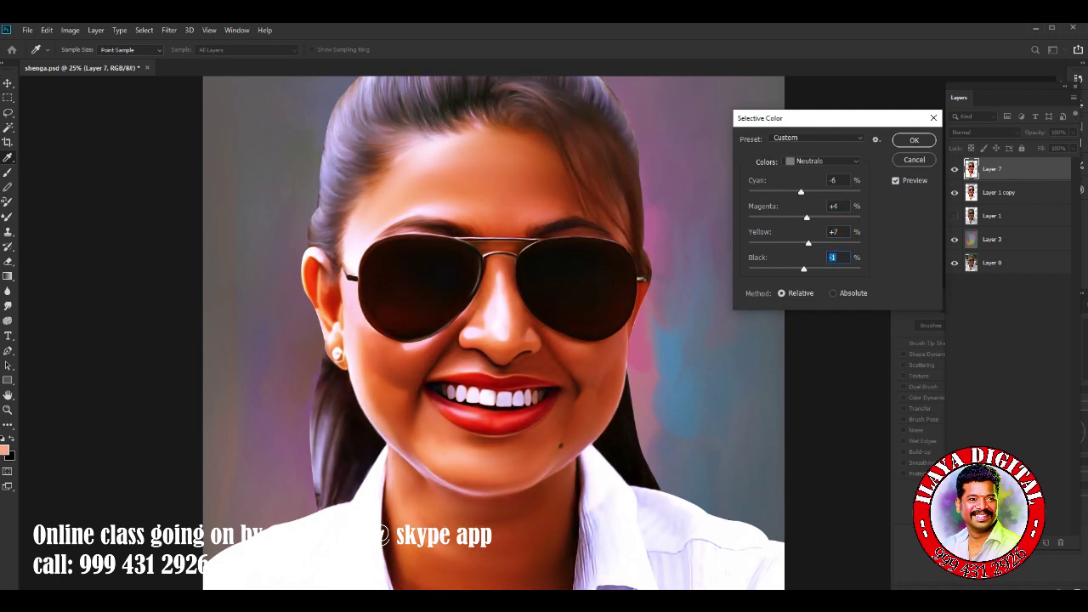
key("shift+Tab")
key("Down")
key("Return")
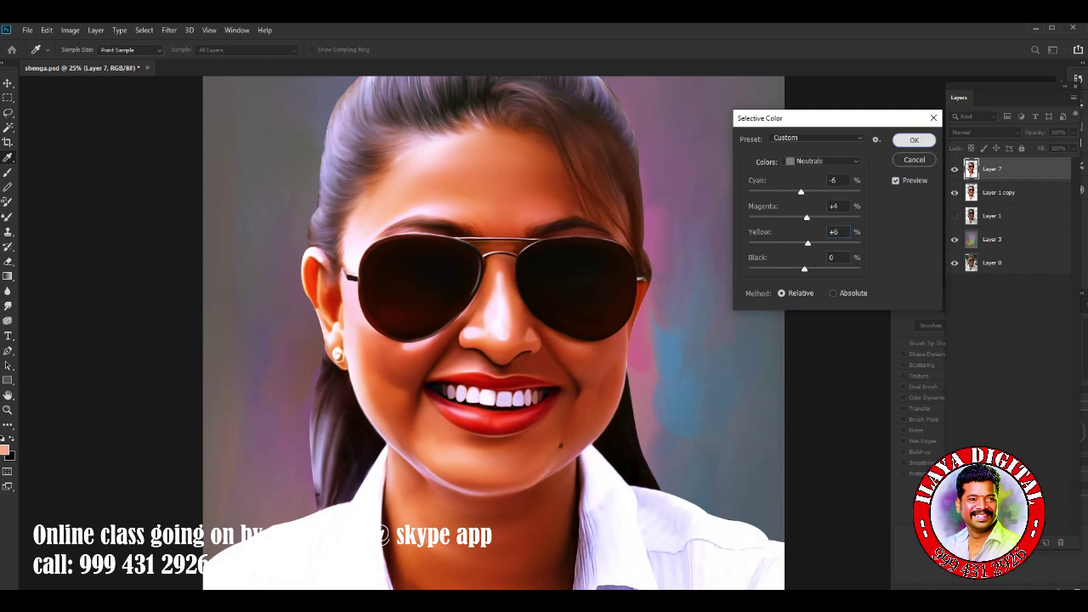
Apply a Color Balance: midtones toward yellow, highlights toward blue, shadows toward green.
key("ctrl+b")
key("Tab")
key("Tab")
key("Up")
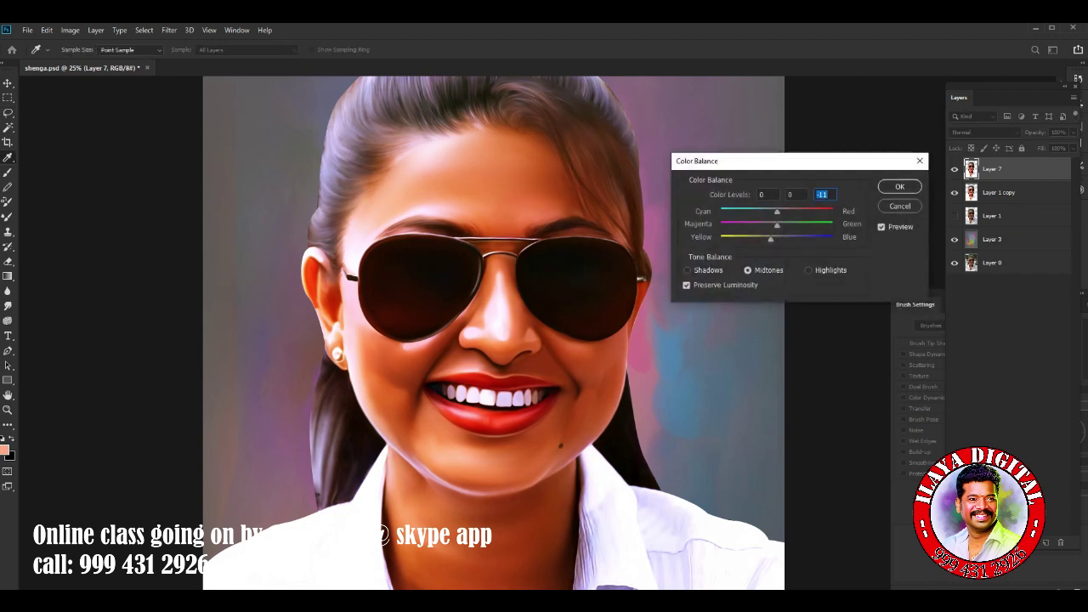
key("Down")
key("Down")
key("shift+Tab")
key("Tab")
key("ctrl+3")
key("Up")
key("Up")
key("Up")
key("ctrl+1")
left_click(791, 194)
key("Up")
key("Up")
key("Up")
key("Return")
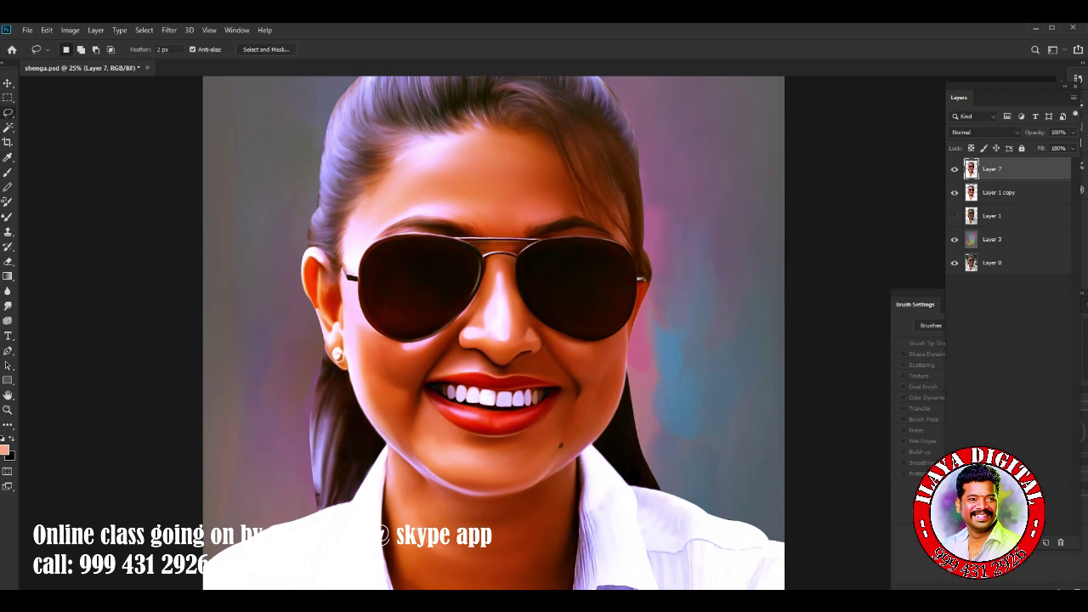
Raise Hue/Saturation saturation by +5 and apply it.
key("ctrl+u")
key("Tab")
key("Up")
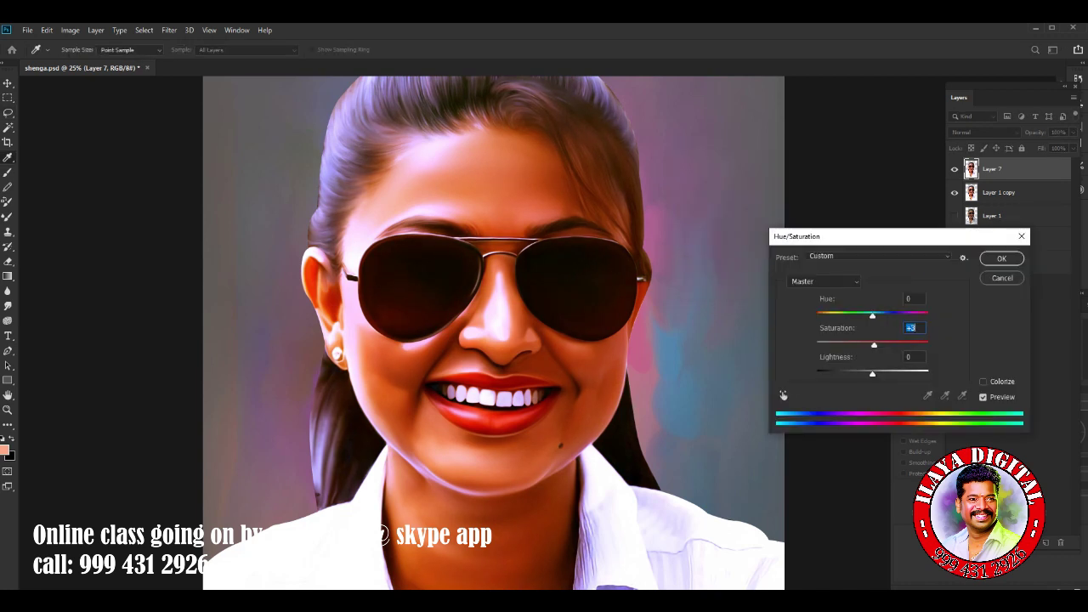
key("Up")
key("Up")
key("Up")
key("Return")
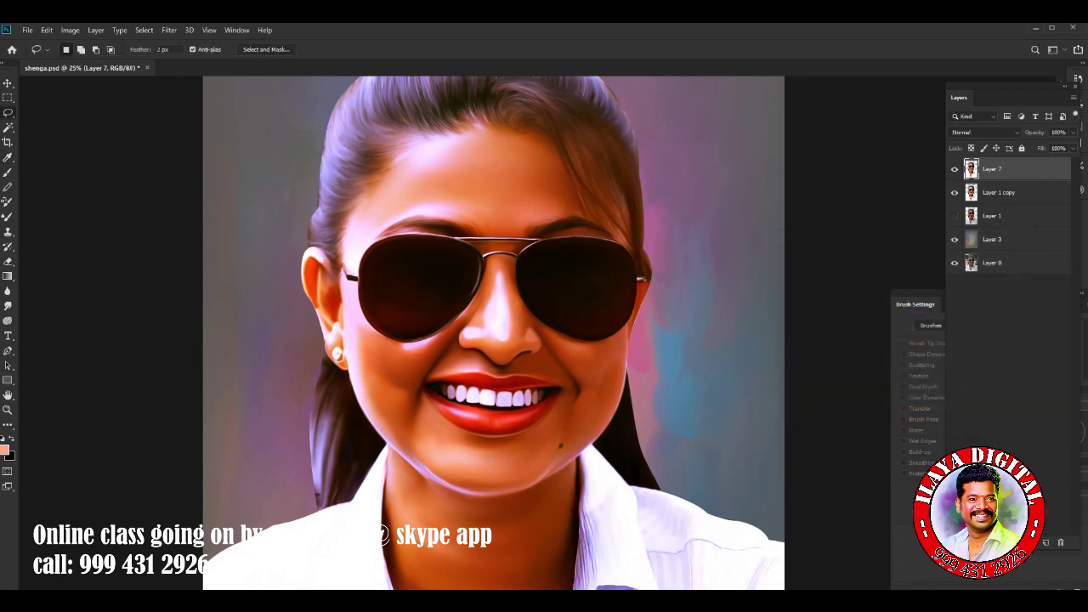
scroll(662, 269, "down", 2)
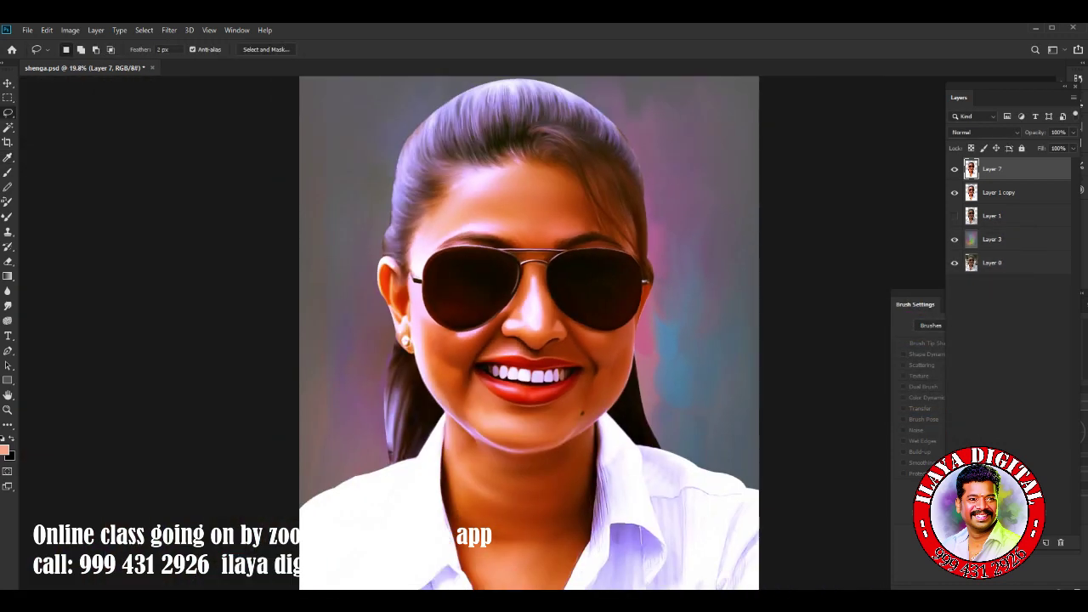
Apply Selective Color to the Reds with Cyan +1, Magenta +2, Yellow -7.
left_click(70, 30)
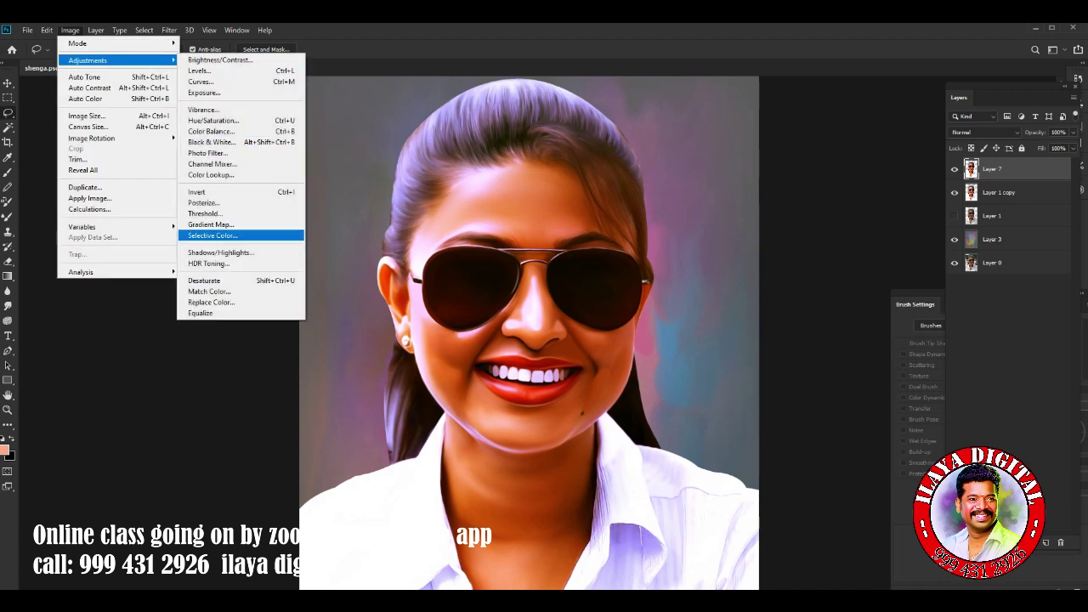
left_click(247, 224)
key("Up")
key("Up")
key("Up")
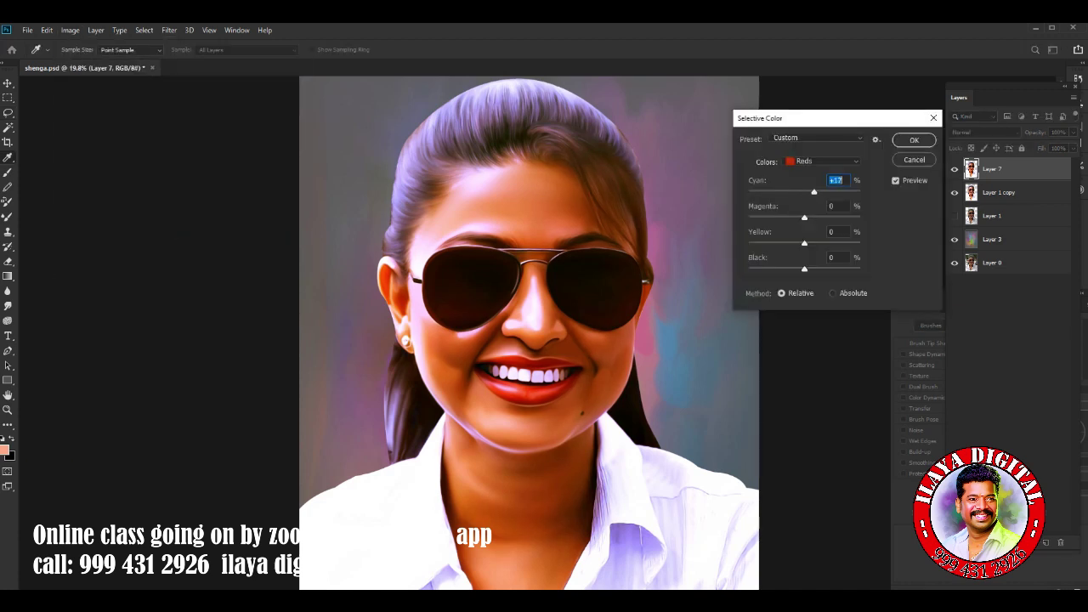
key("Up")
key("Up")
key("Up")
key("shift+Down")
key("shift+Down")
key("shift+Down")
key("Up")
key("Up")
key("Up")
key("Up")
key("Up")
key("Up")
key("Up")
key("Up")
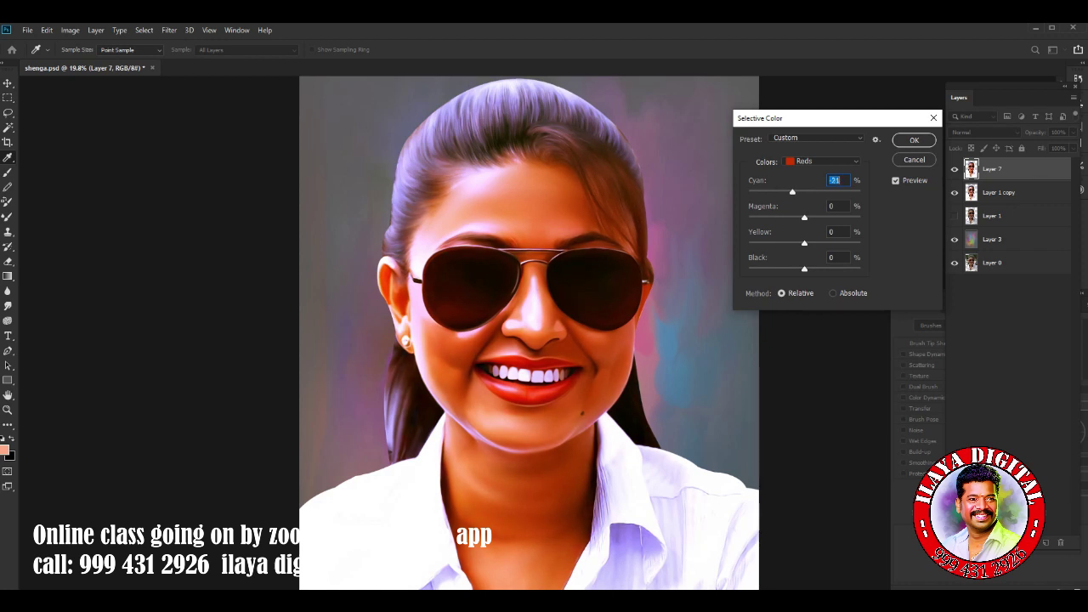
key("Up")
key("Up")
key("Up")
key("Tab")
key("Down")
key("Down")
key("Down")
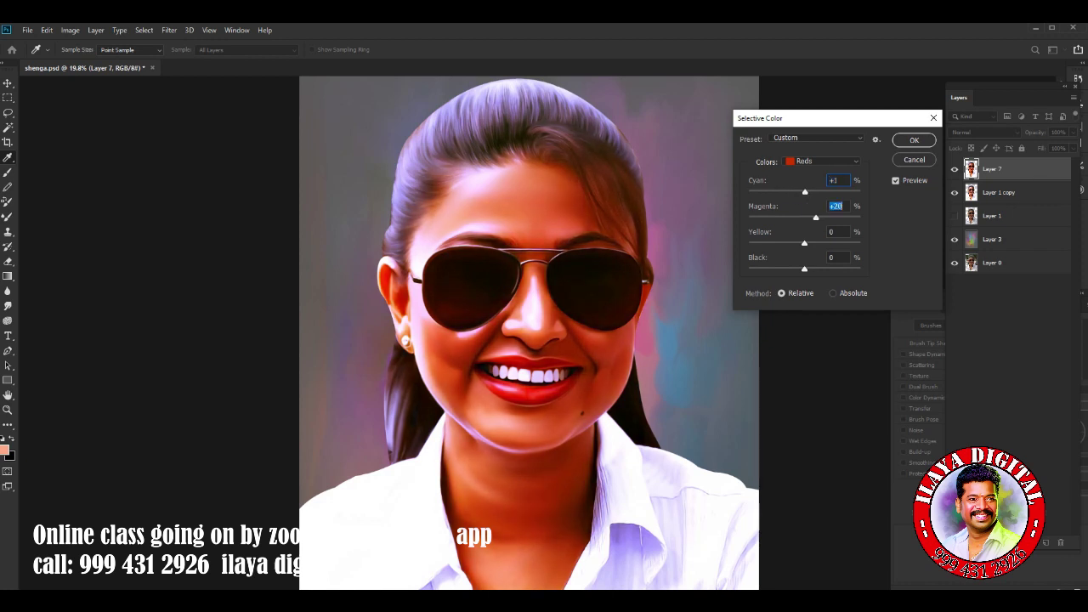
key("Down")
key("Tab")
key("Down")
key("Down")
key("Down")
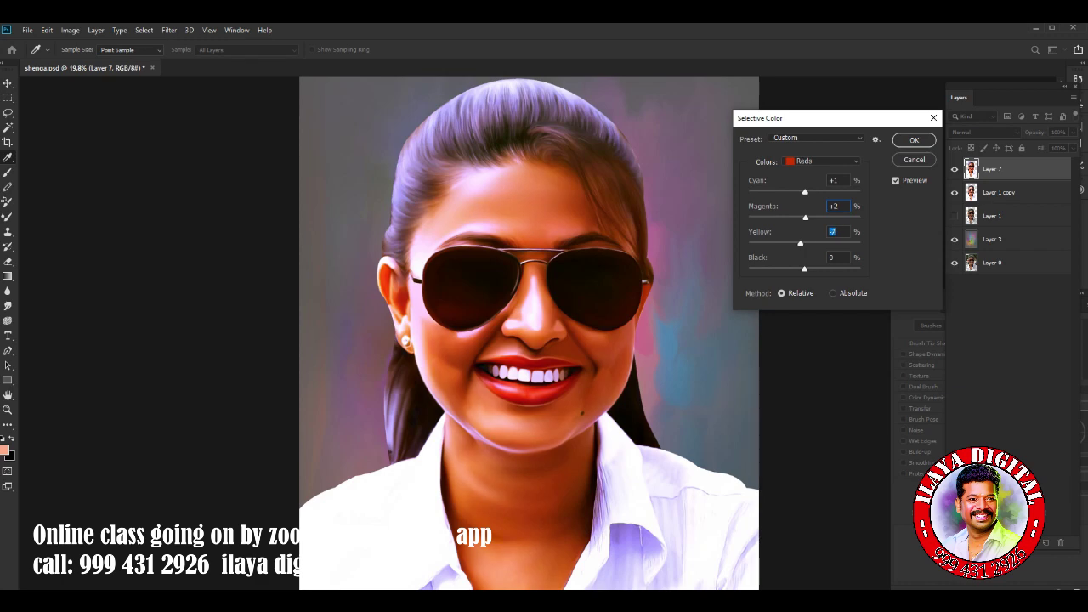
key("Return")
key("l")
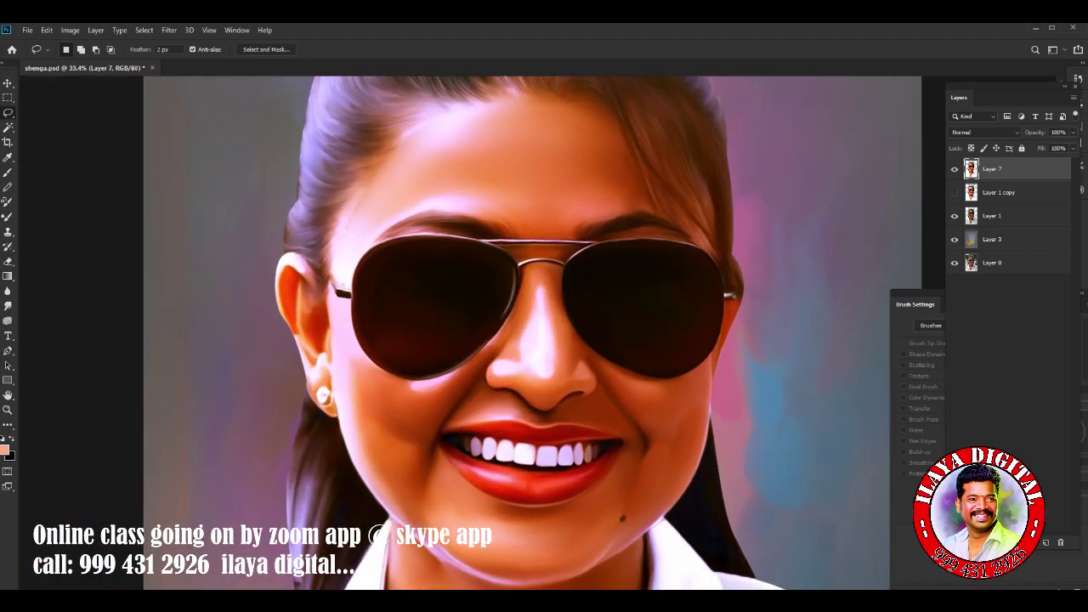
Create empty Layer 8 above Layer 7, then zoom and pan around the forehead hair.
key("ctrl+shift+n")
key("Return")
scroll(510, 212, "up", 3)
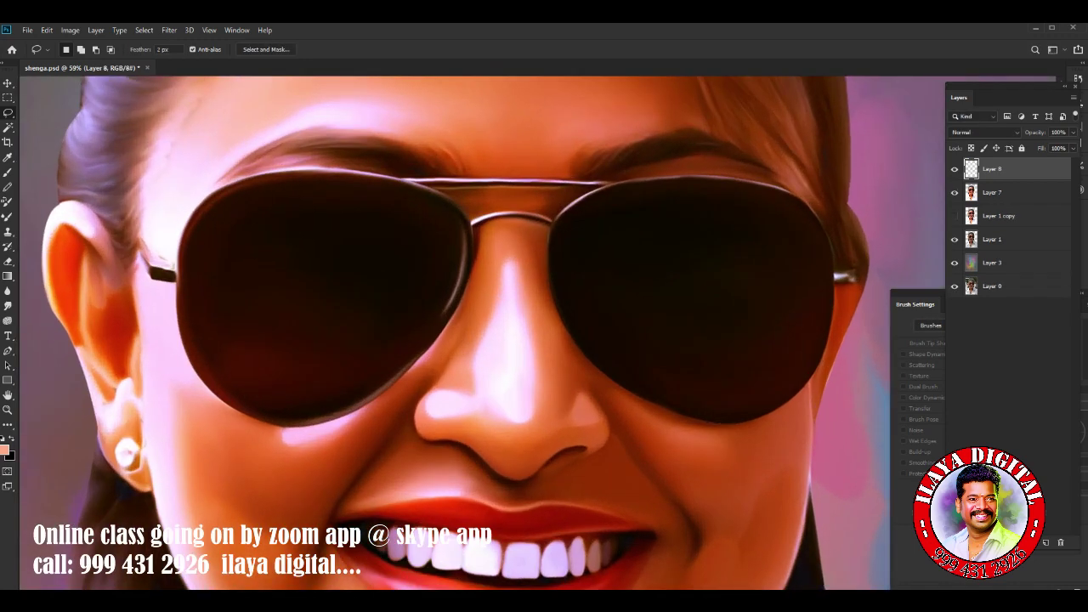
left_click_drag(476, 331, 578, 403)
scroll(510, 332, "down", 5)
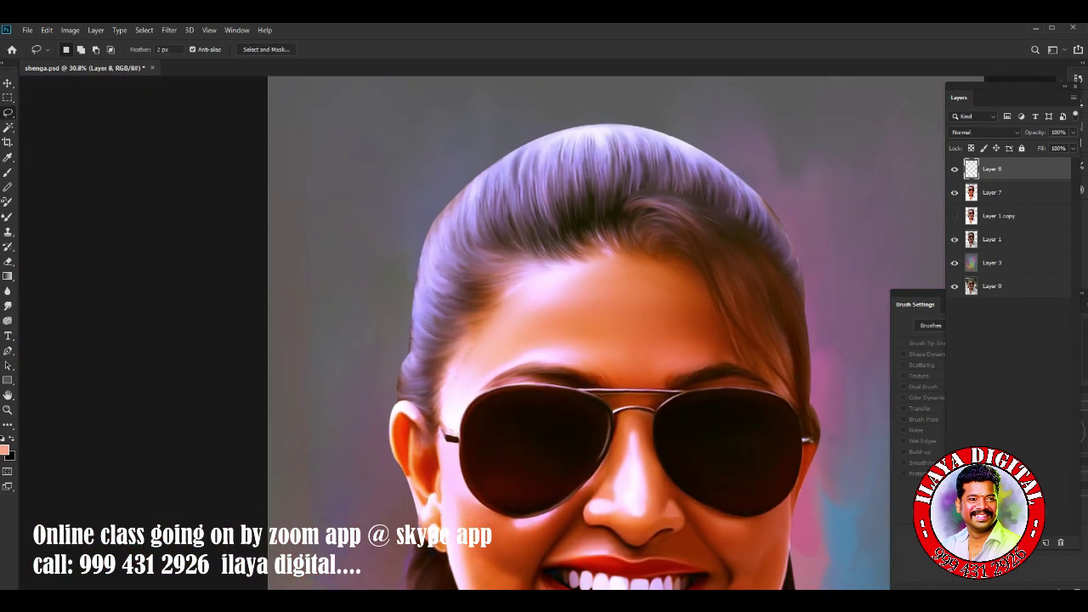
scroll(510, 331, "up", 3)
scroll(536, 331, "down", 2)
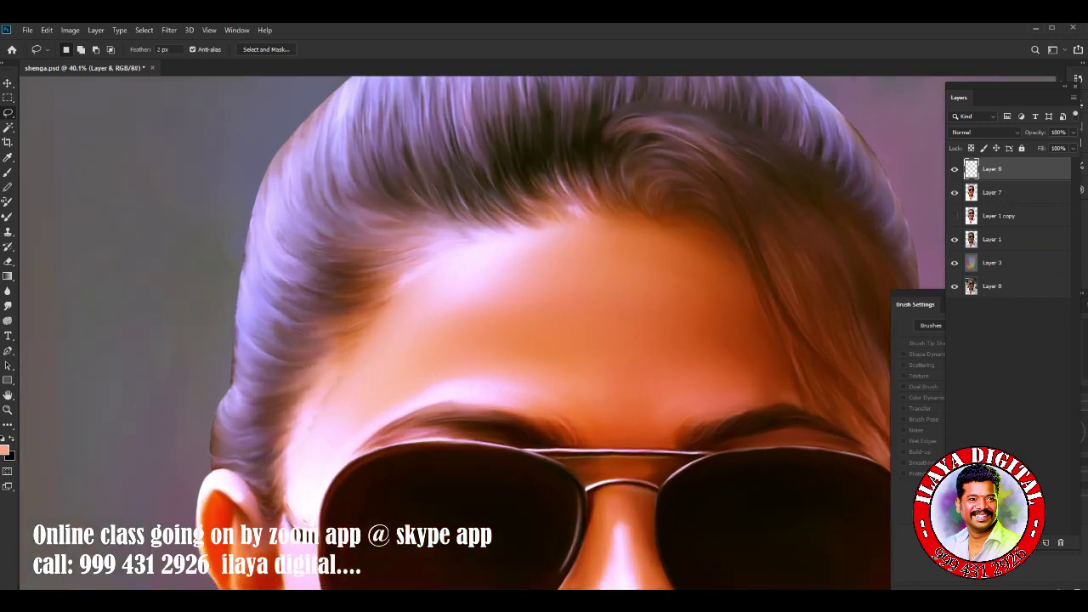
scroll(536, 332, "down", 3)
scroll(536, 331, "up", 1)
scroll(536, 331, "up", 2)
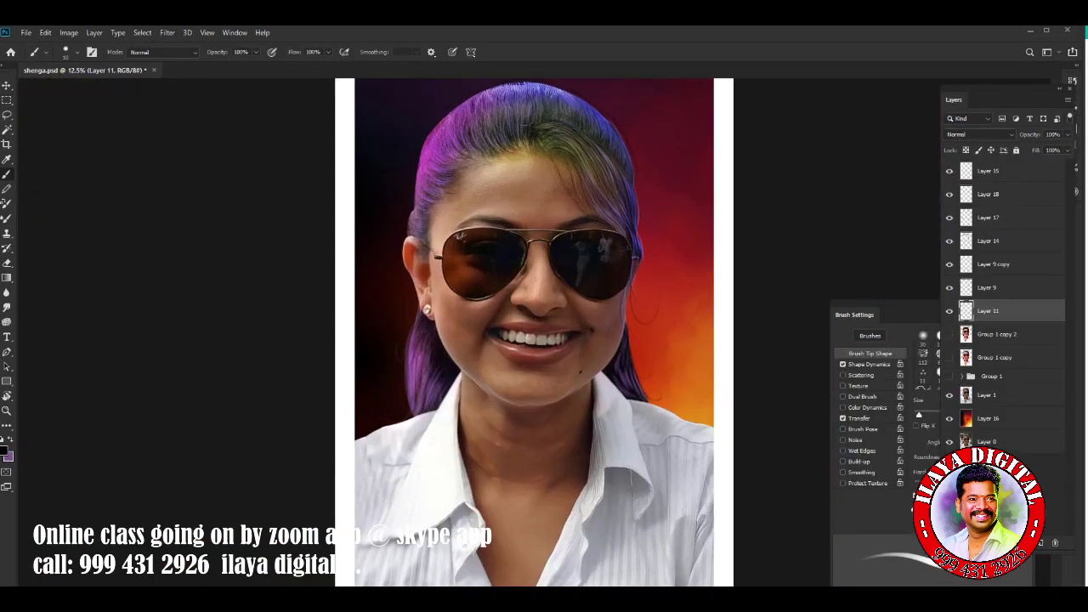
Select Layer 18 and zoom in on the hairline.
scroll(535, 281, "up", 3)
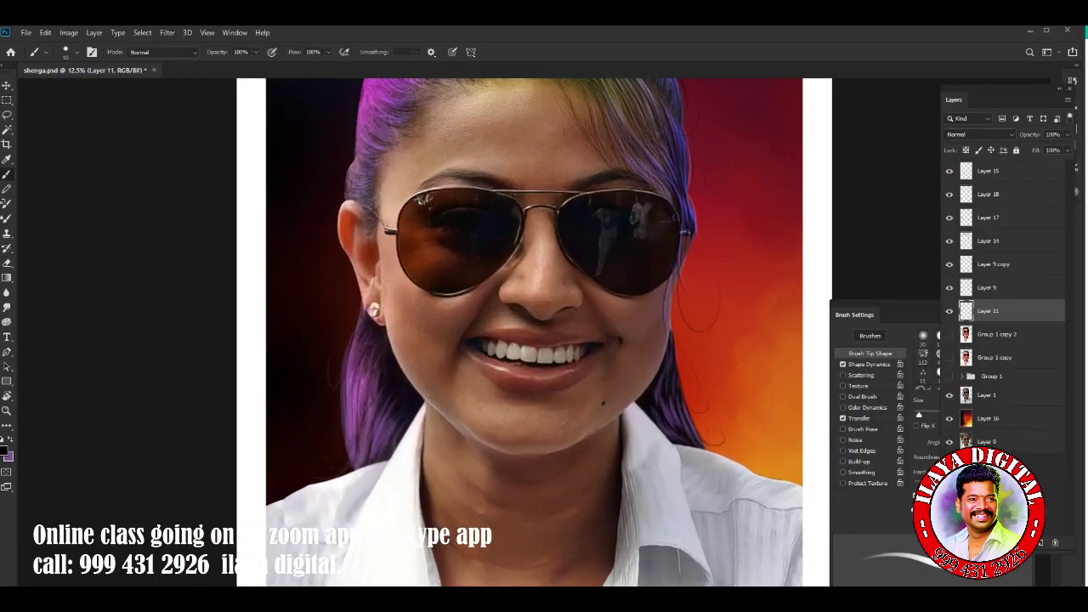
scroll(535, 280, "up", 2)
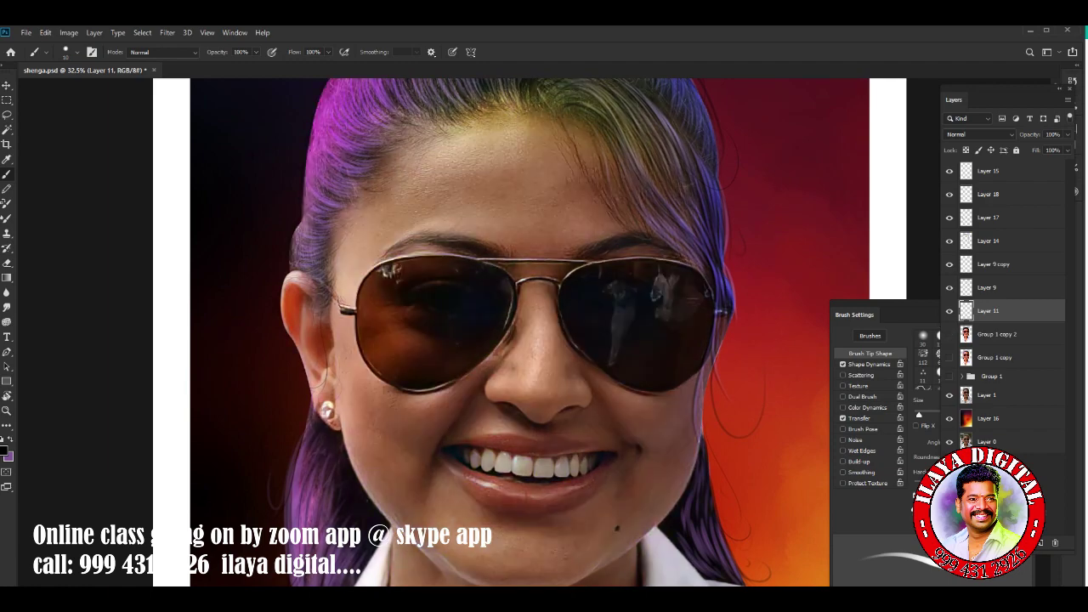
left_click(988, 194)
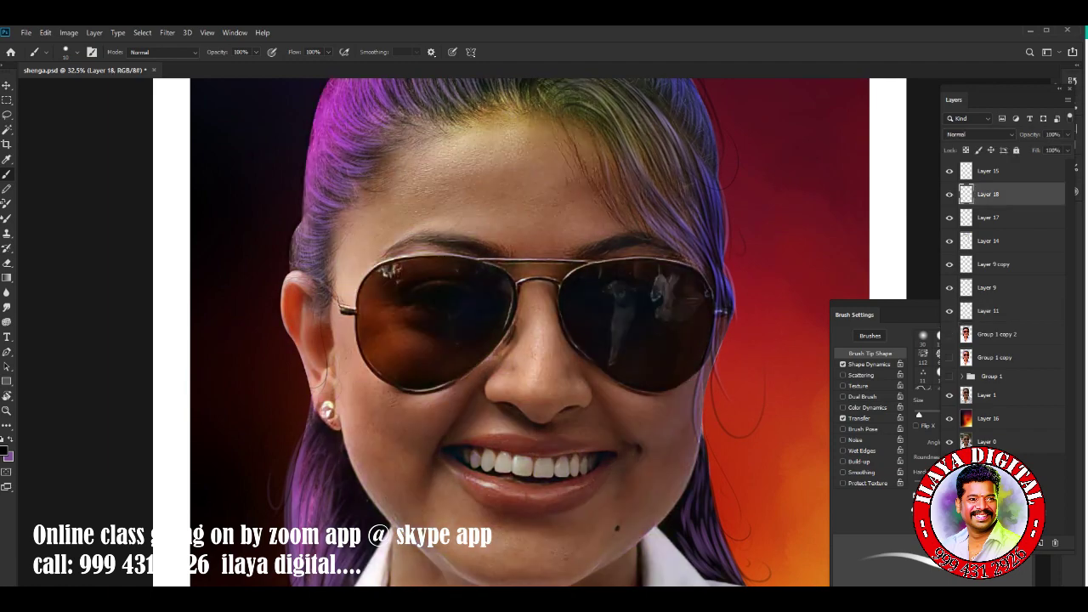
scroll(595, 127, "up", 2)
scroll(595, 127, "up", 2)
scroll(594, 127, "up", 1)
scroll(382, 332, "down", 1)
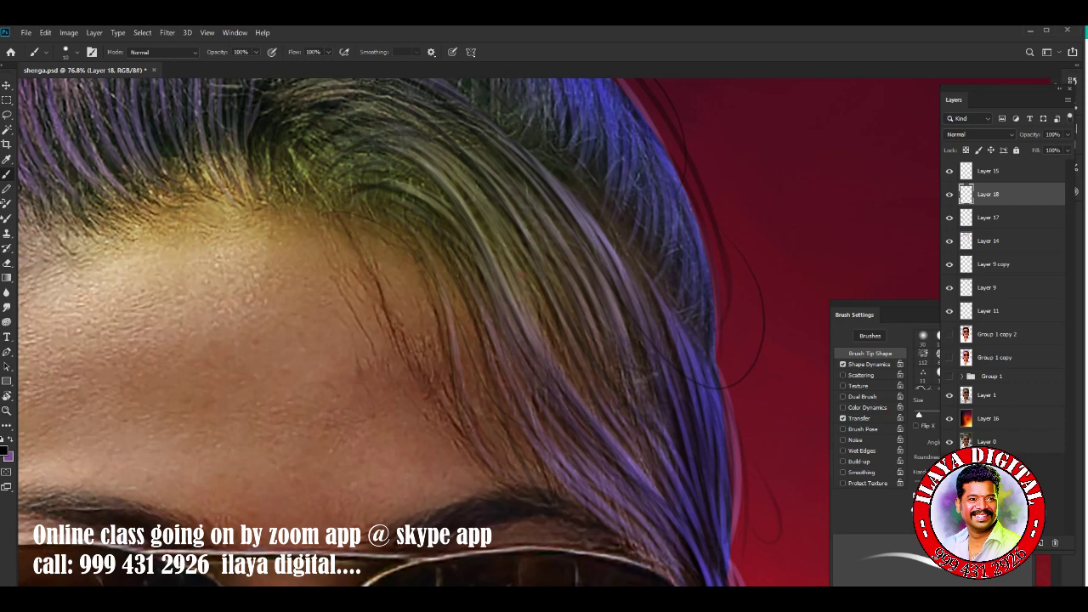
Inspect the hairline strands, briefly select Group 1 copy 2, then return to Layer 18.
scroll(723, 510, "down", 2)
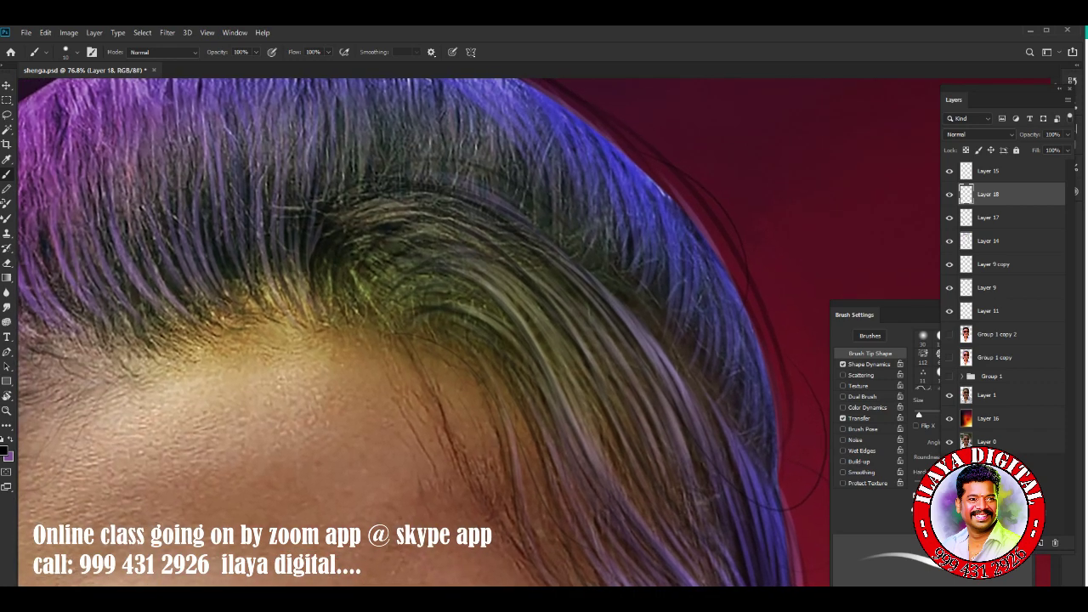
scroll(723, 510, "down", 2)
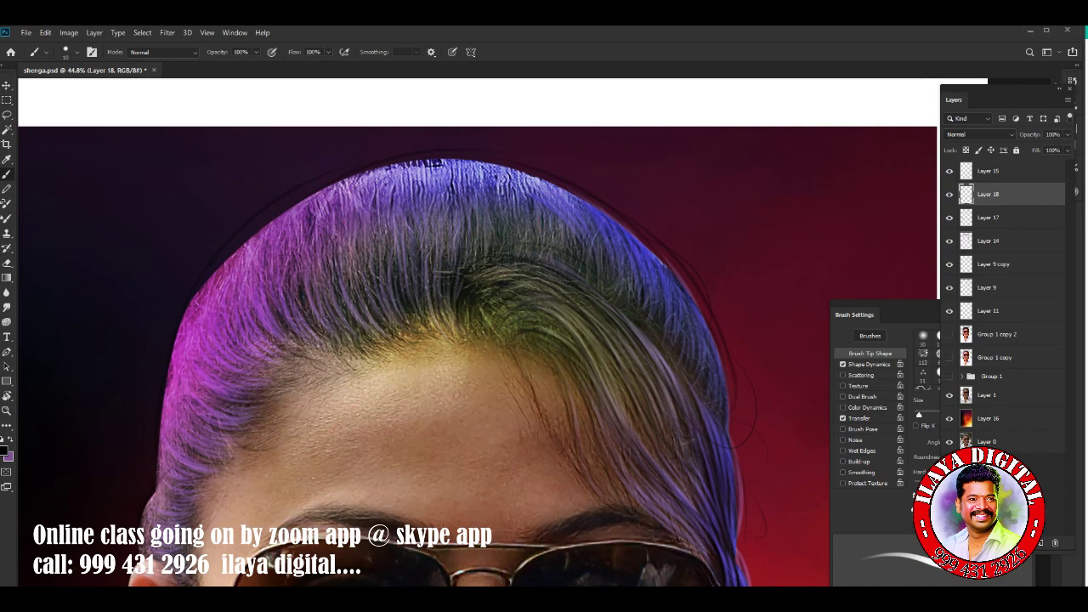
scroll(646, 425, "up", 3)
scroll(646, 425, "up", 2)
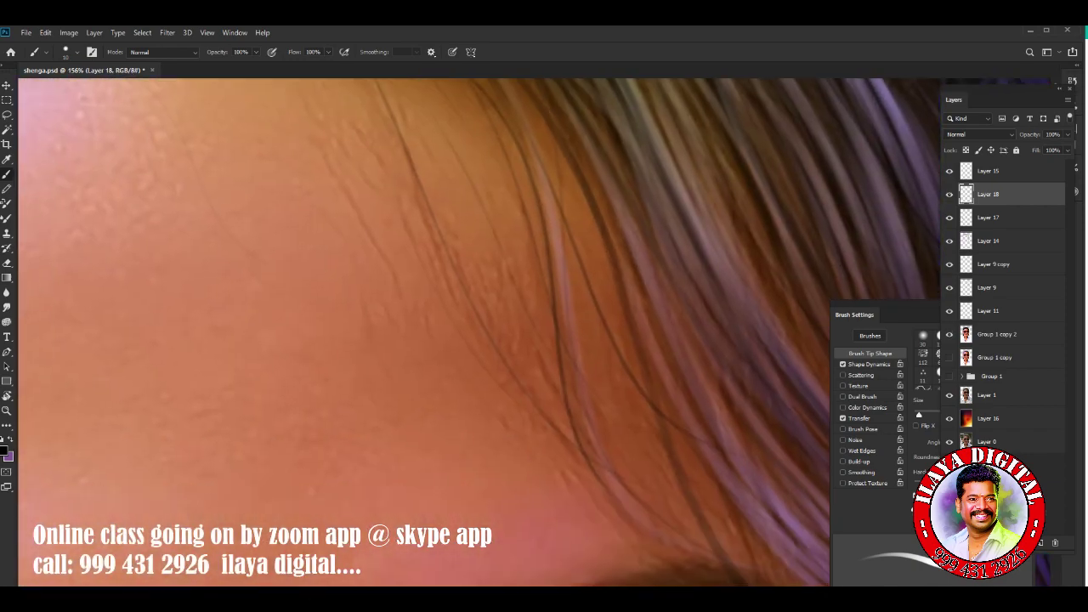
scroll(476, 332, "down", 3)
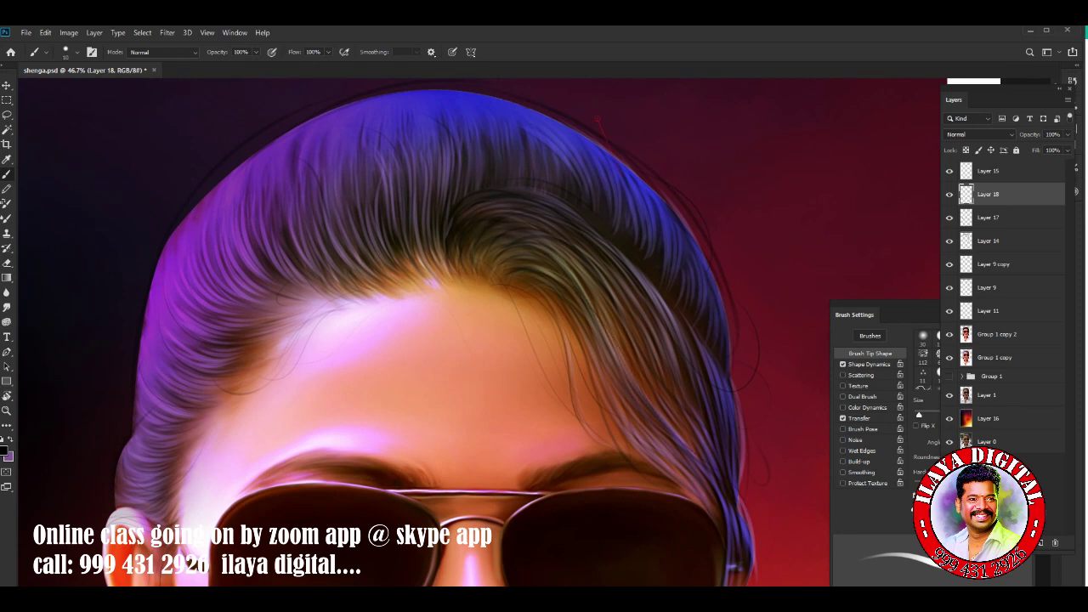
left_click(371, 397, "ctrl")
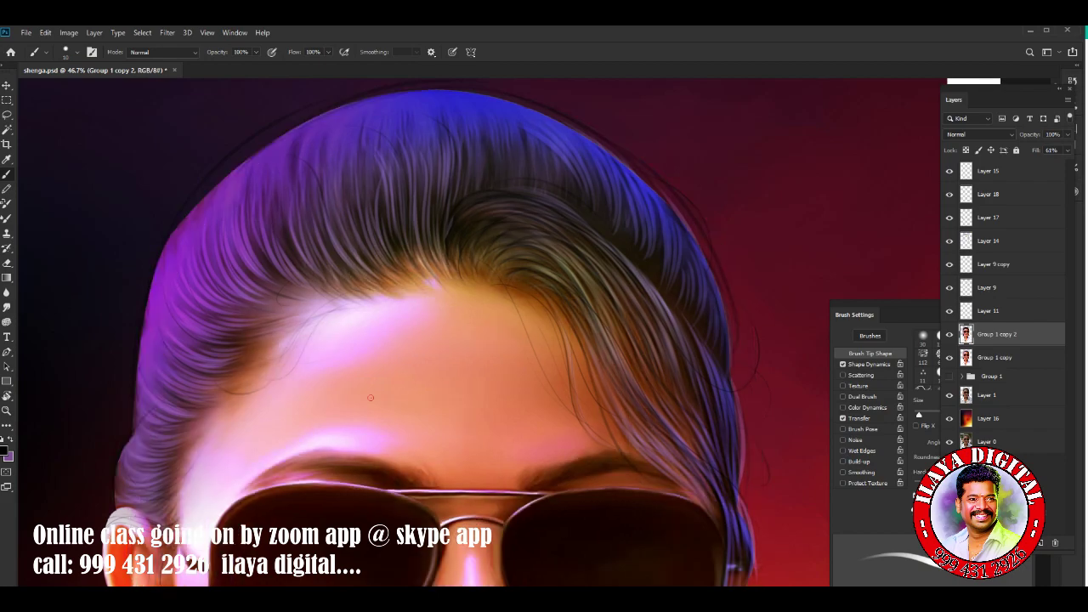
left_click(371, 396, "ctrl")
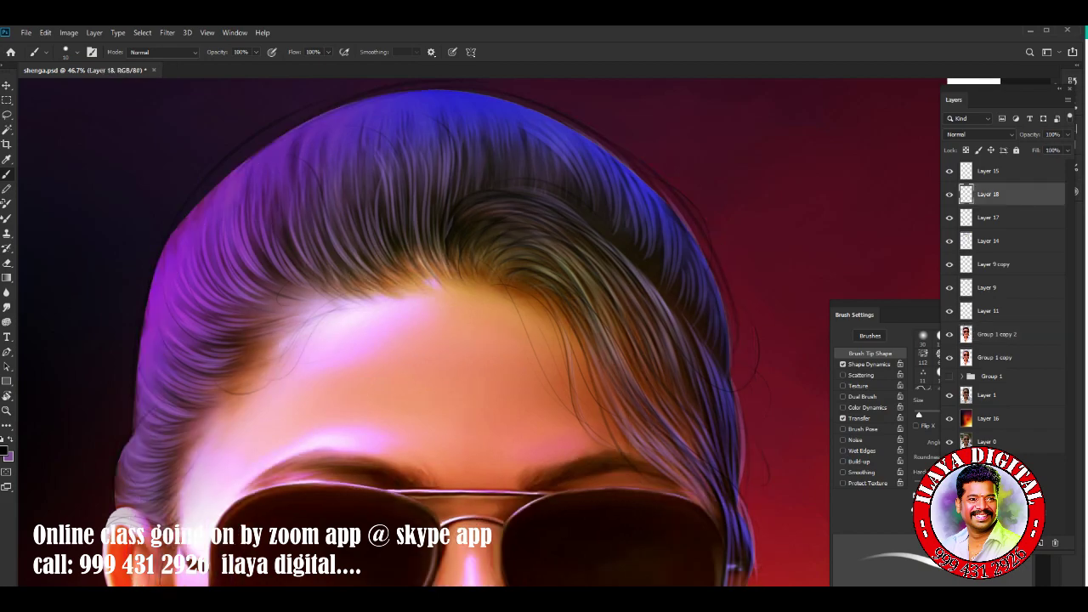
scroll(357, 544, "up", 5)
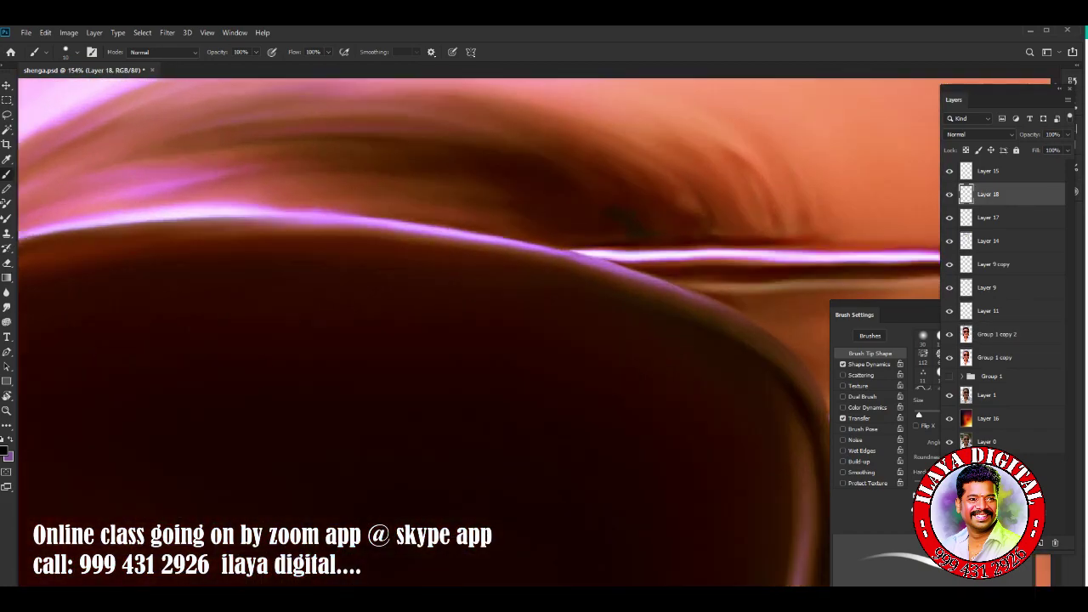
Paint dark hair strokes along the eyebrow above the glasses' edge.
scroll(357, 544, "up", 2)
left_click_drag(30, 372, 311, 316)
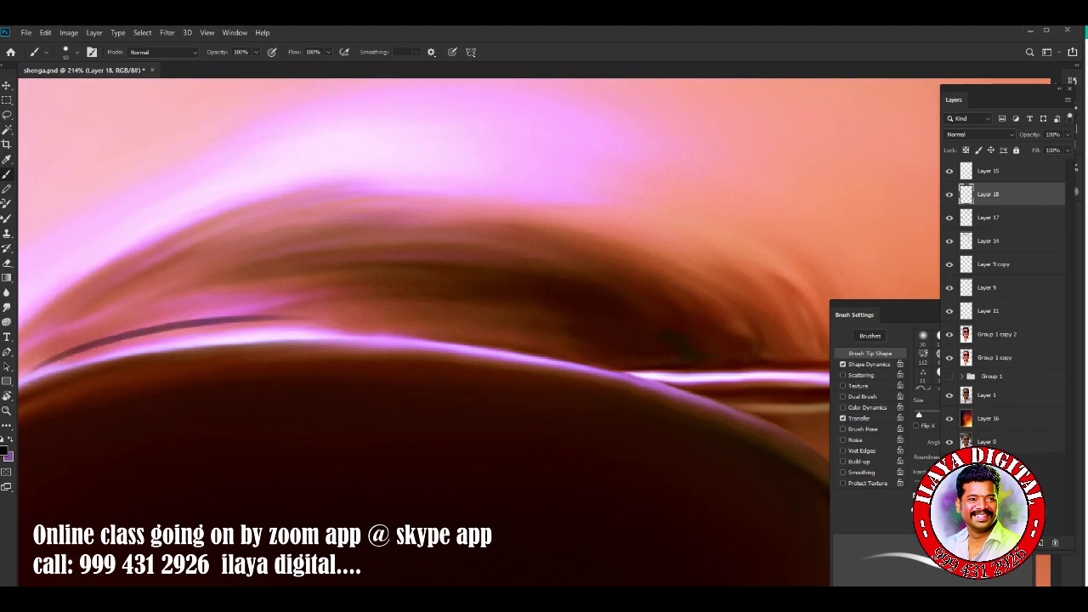
left_click_drag(83, 340, 352, 279)
left_click_drag(151, 294, 376, 253)
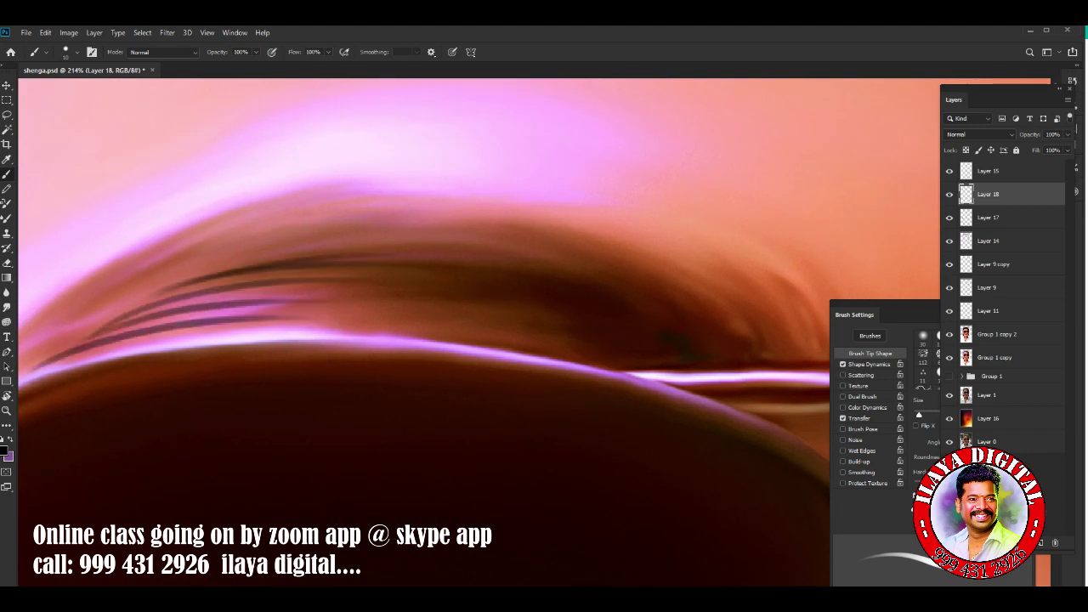
left_click_drag(211, 265, 428, 245)
left_click_drag(282, 247, 504, 221)
left_click_drag(360, 238, 537, 207)
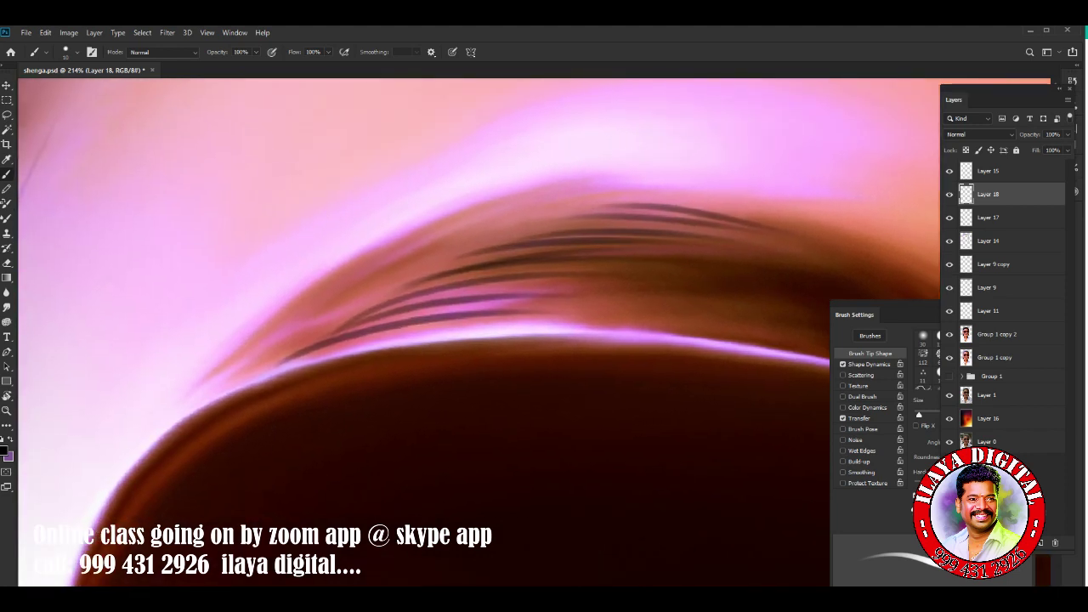
mouse_move(298, 323)
left_mouse_down()
mouse_move(508, 255)
mouse_move(435, 281)
mouse_move(459, 221)
left_mouse_up()
left_click(672, 184, "shift")
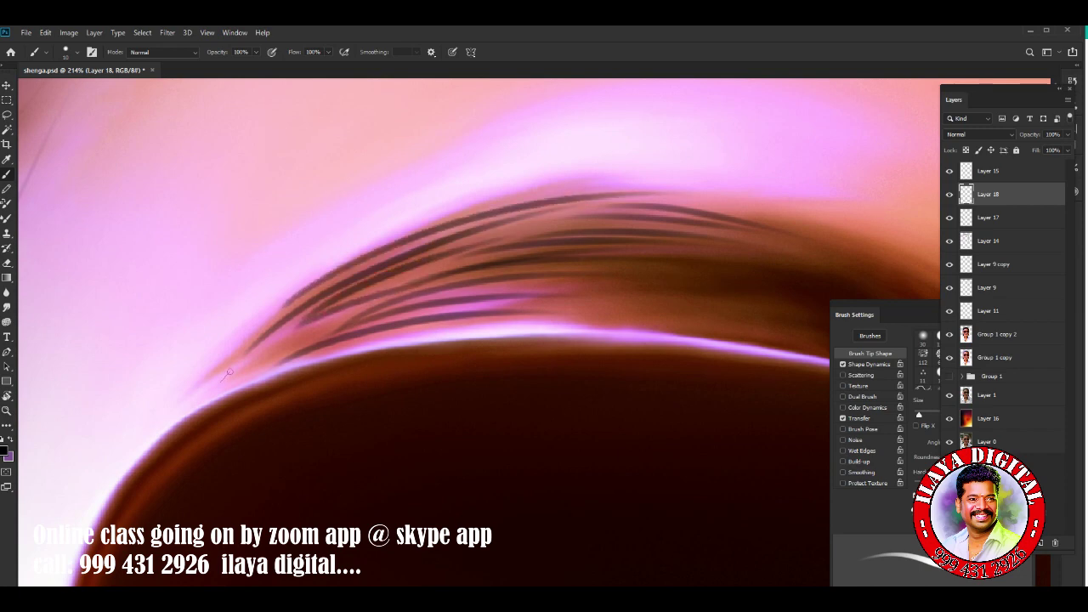
Undo the last eyebrow strokes, enable Shape Dynamics and enlarge the brush.
scroll(544, 331, "down", 3)
key("ctrl+z")
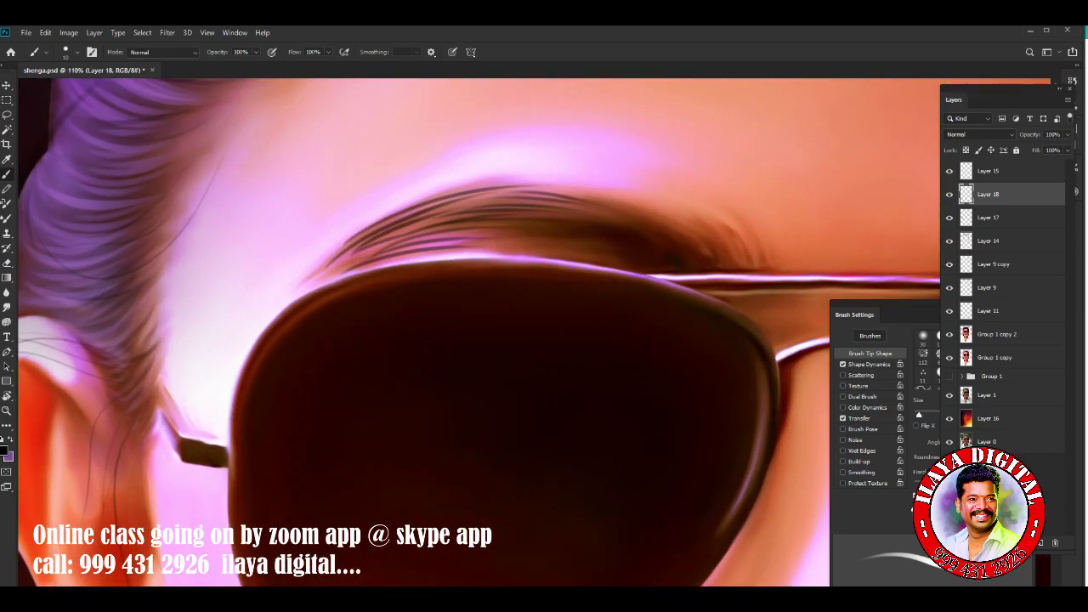
key("ctrl+z")
key("ctrl+z")
key("ctrl+z")
key("ctrl+z")
key("ctrl+z")
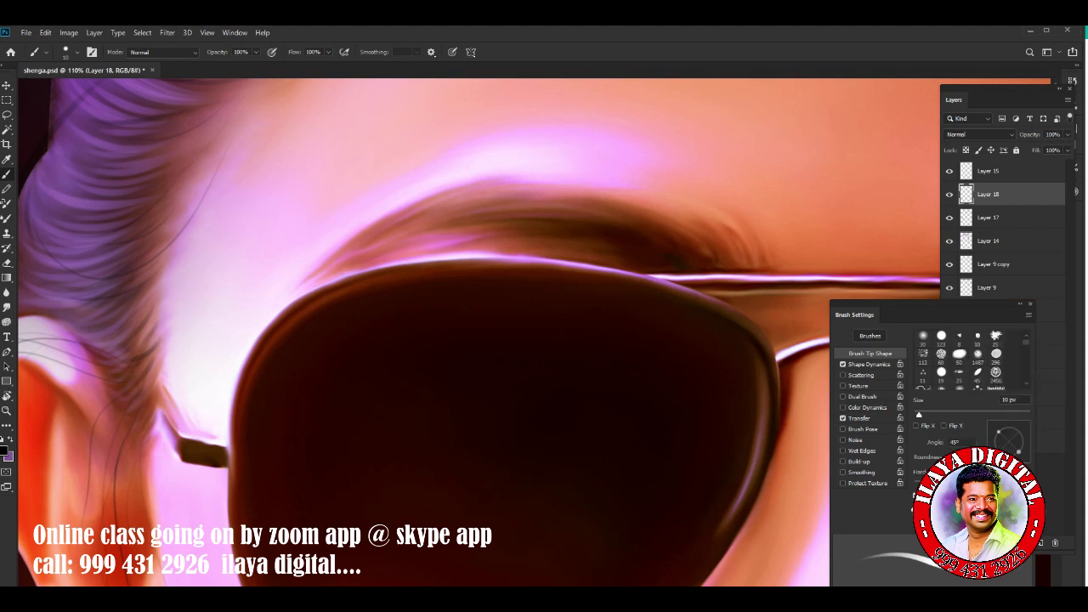
left_click(869, 363)
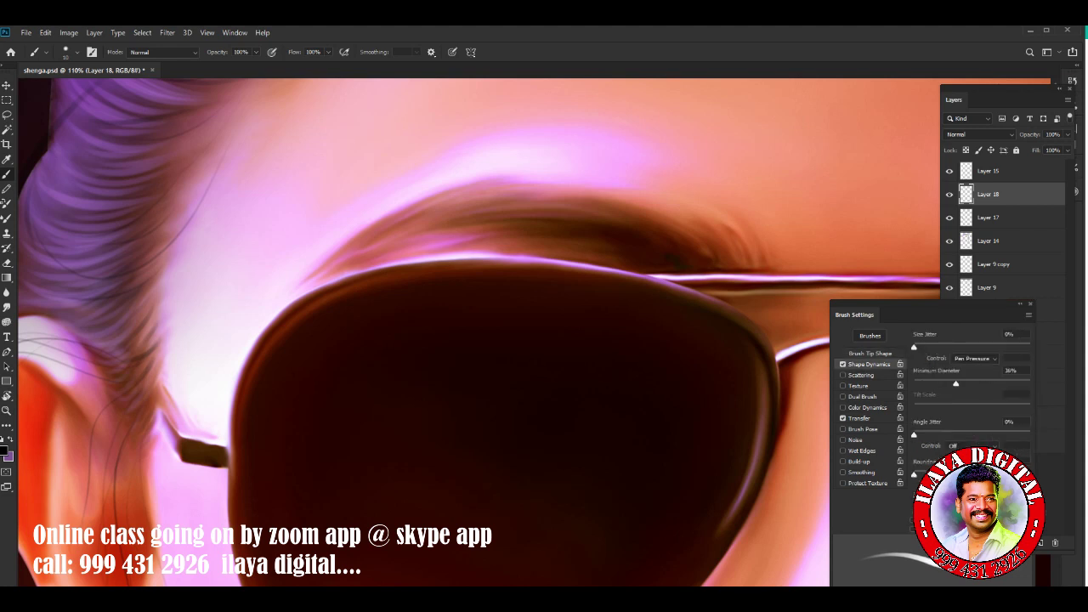
scroll(740, 221, "up", 3)
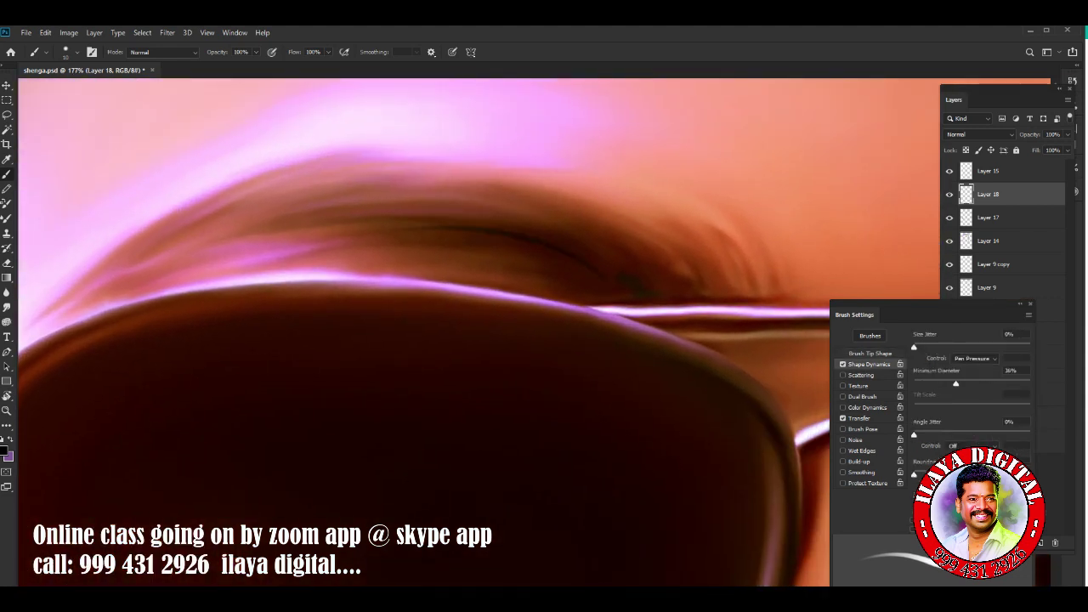
key("bracketright")
Repaint curved dark hair strokes across the brow and lash line.
mouse_move(595, 251)
left_mouse_down()
mouse_move(527, 225)
mouse_move(638, 250)
left_mouse_up()
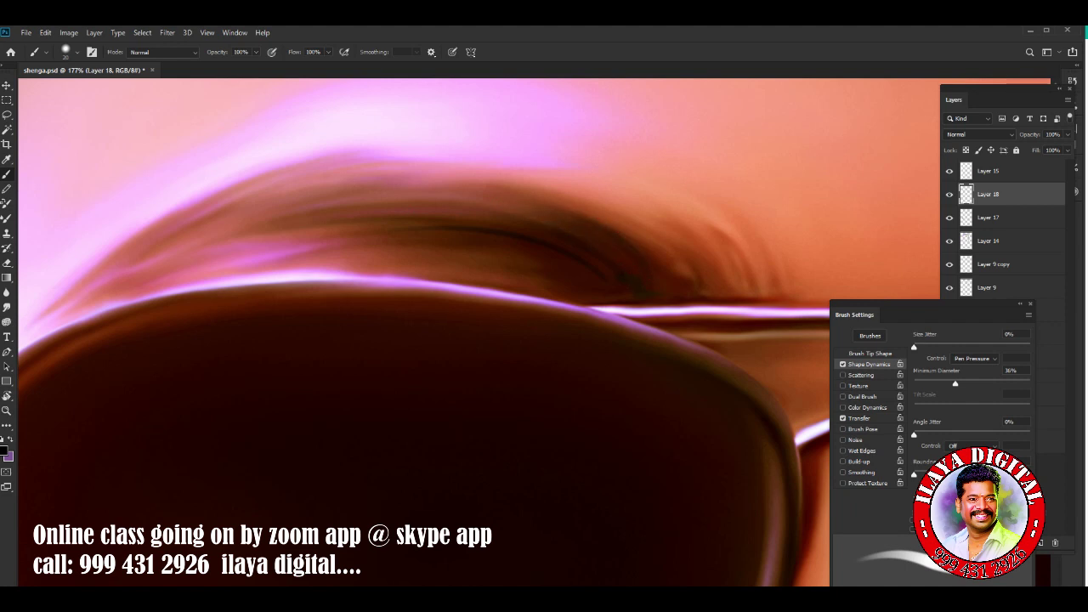
left_click_drag(578, 204, 684, 263)
left_click_drag(620, 217, 729, 277)
left_click_drag(654, 204, 765, 280)
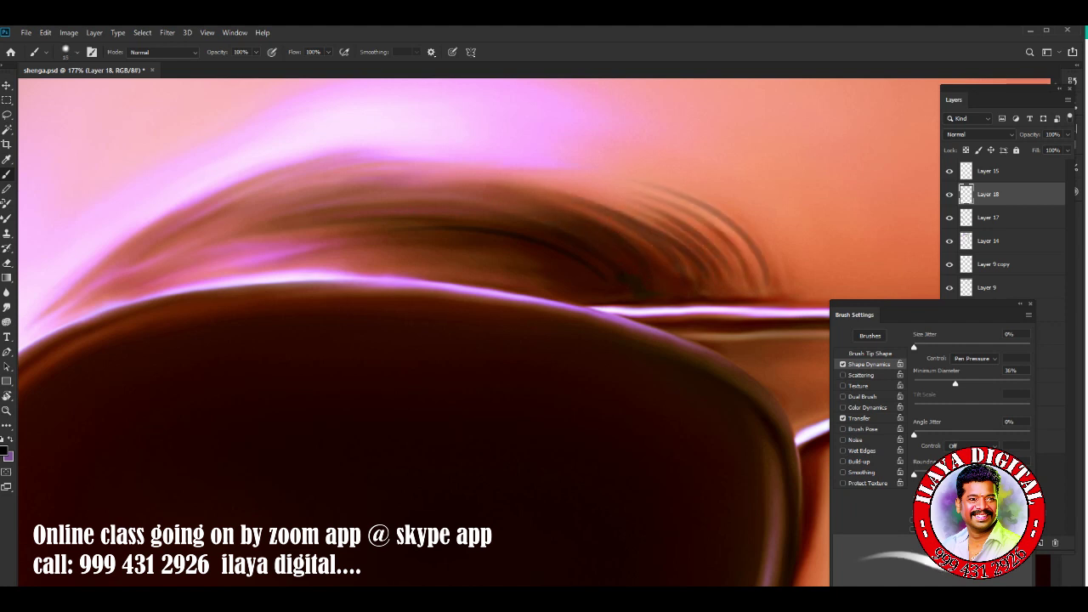
left_click_drag(389, 224, 510, 240)
mouse_move(433, 250)
left_mouse_down()
mouse_move(537, 263)
mouse_move(541, 282)
left_mouse_up()
left_click_drag(262, 219, 318, 230)
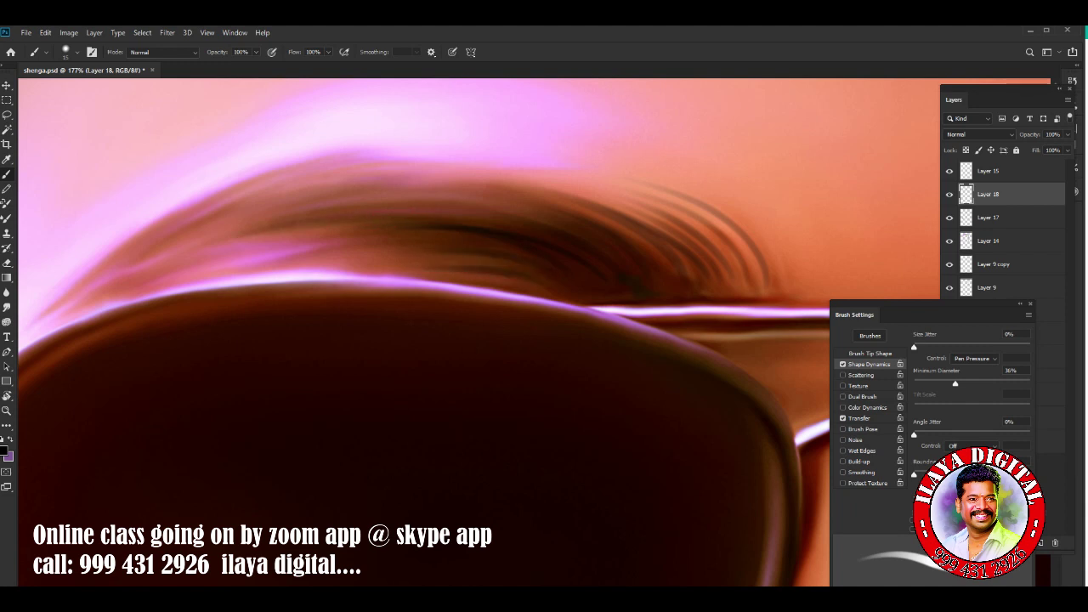
left_click_drag(381, 206, 489, 215)
left_click_drag(413, 198, 532, 214)
left_click_drag(372, 183, 506, 197)
left_click_drag(471, 187, 600, 211)
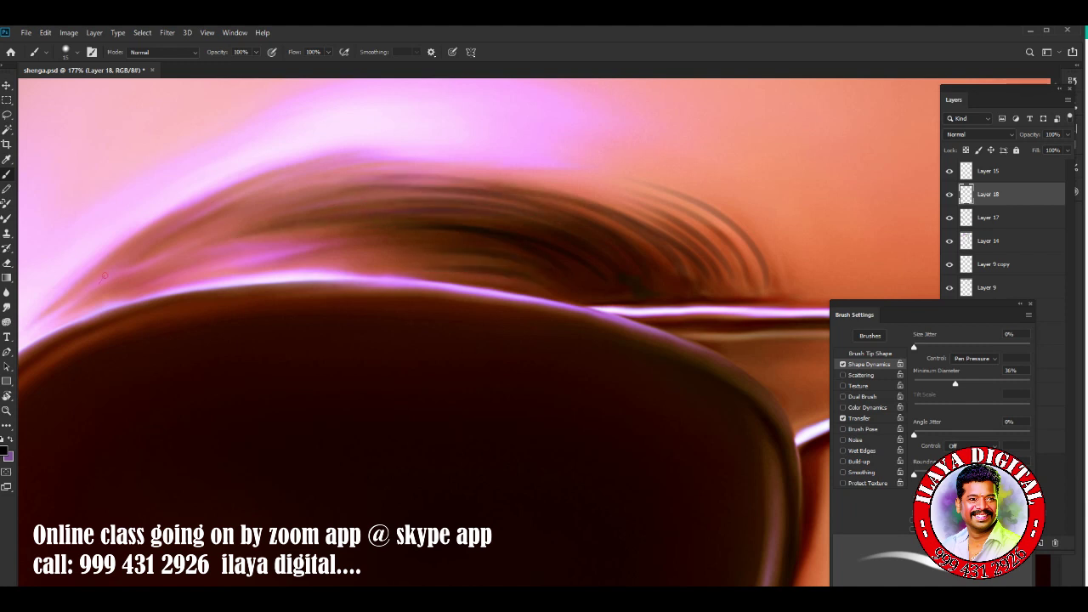
Add more curved dark strands along the brow plus a light purple strand.
left_click_drag(192, 219, 479, 166)
left_click_drag(208, 201, 456, 173)
left_click_drag(258, 213, 338, 194)
left_click_drag(177, 253, 240, 233)
left_click_drag(148, 268, 291, 237)
left_click_drag(269, 251, 386, 243)
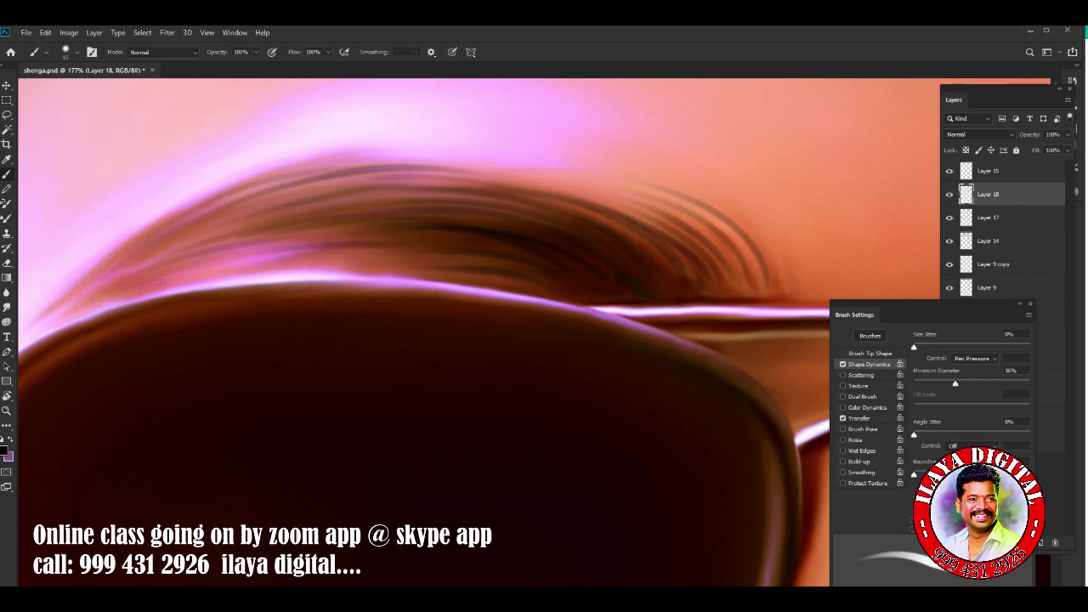
mouse_move(180, 274)
left_mouse_down()
mouse_move(360, 269)
mouse_move(428, 227)
left_mouse_up()
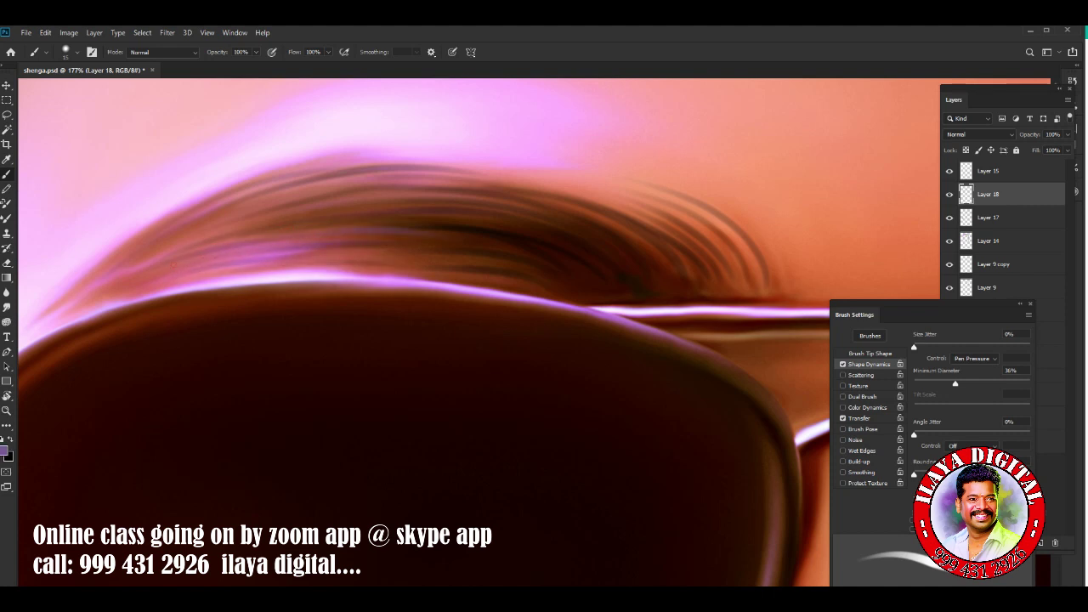
left_click_drag(330, 219, 421, 208)
Switch to a light blue paint colour and brush light blue hair strokes along the eyebrow.
left_click(5, 450)
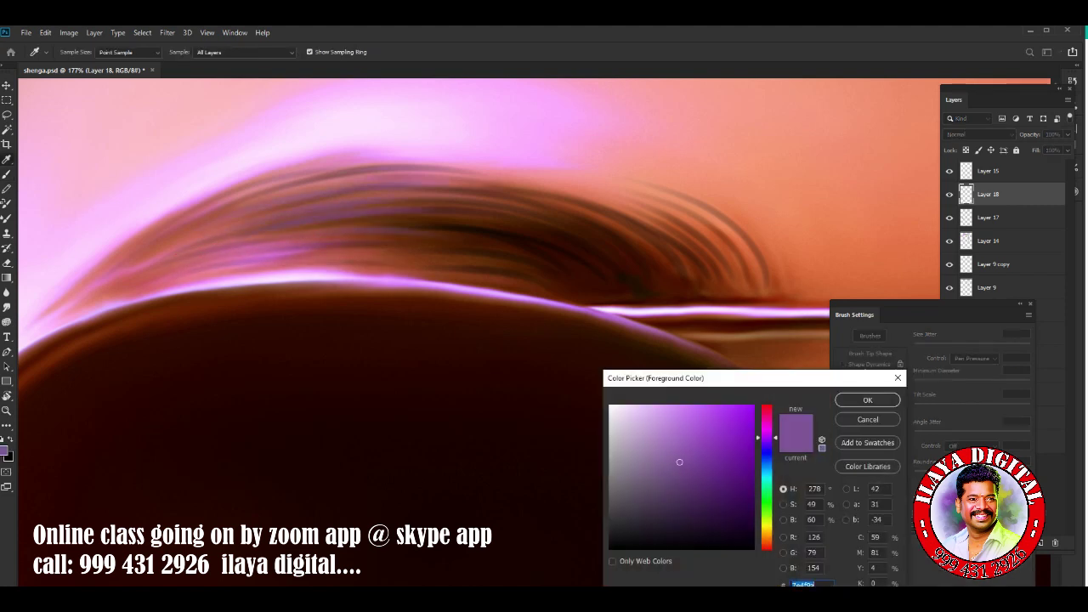
left_click(768, 454)
left_click(678, 432)
left_click(867, 398)
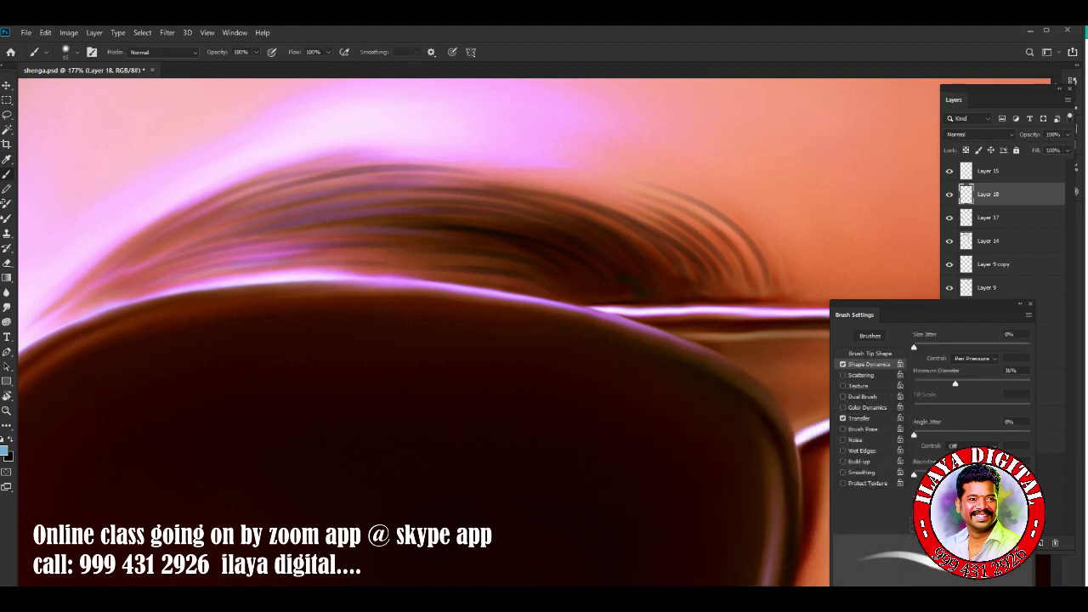
mouse_move(239, 261)
left_mouse_down()
mouse_move(377, 248)
mouse_move(415, 230)
left_mouse_up()
left_click_drag(246, 238, 462, 216)
left_click_drag(297, 223, 530, 204)
left_click_drag(352, 200, 628, 194)
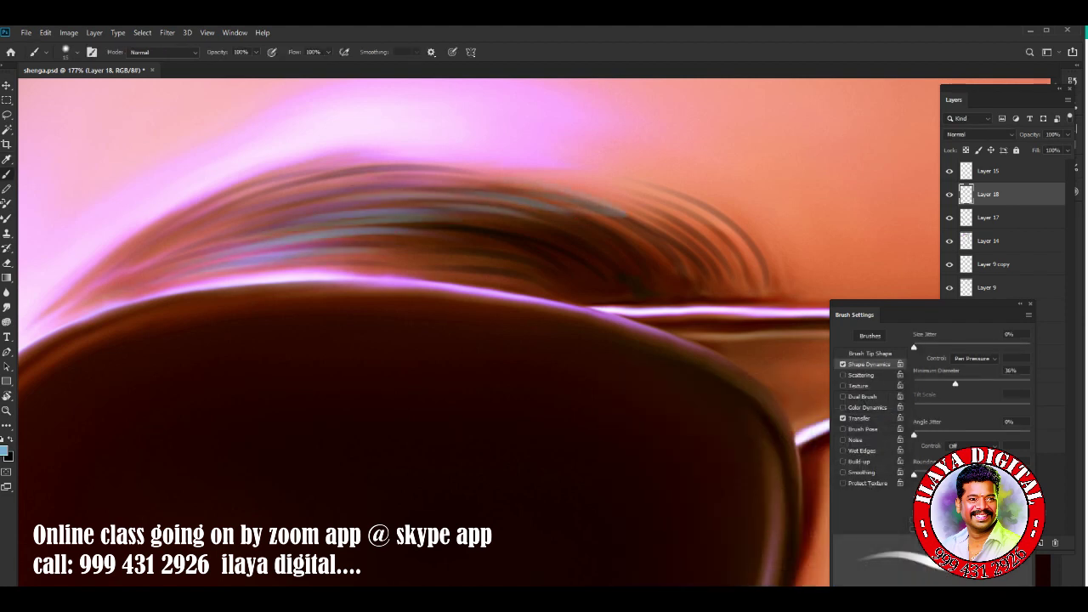
left_click_drag(675, 223, 730, 241)
left_click_drag(626, 219, 507, 270)
left_click_drag(579, 241, 434, 281)
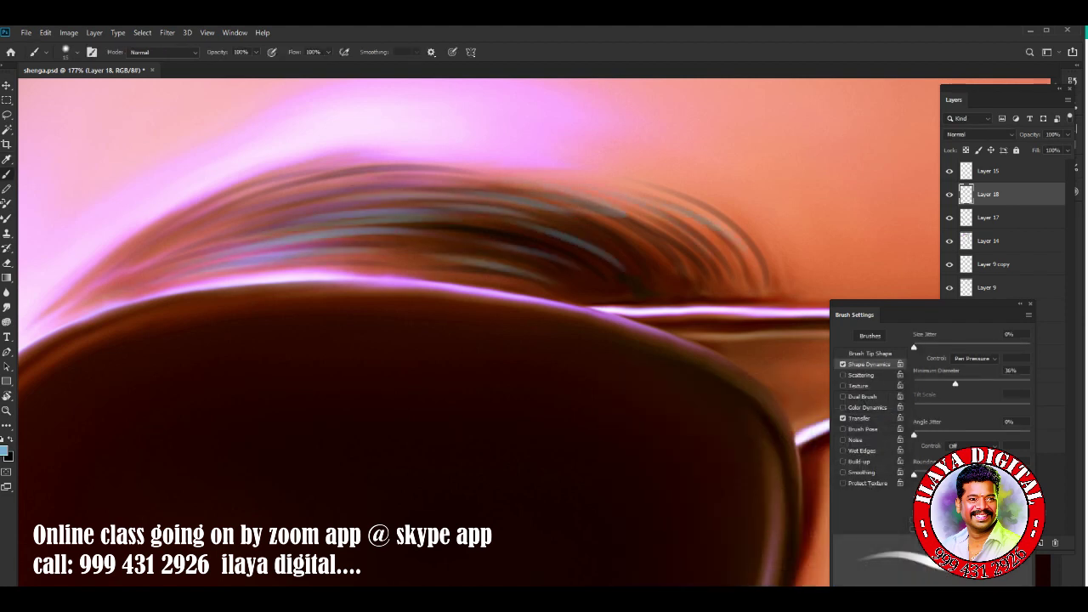
left_click_drag(532, 265, 375, 263)
Paint dark black hair strands along the eyebrow from its left part to the right end.
scroll(425, 332, "down", 5)
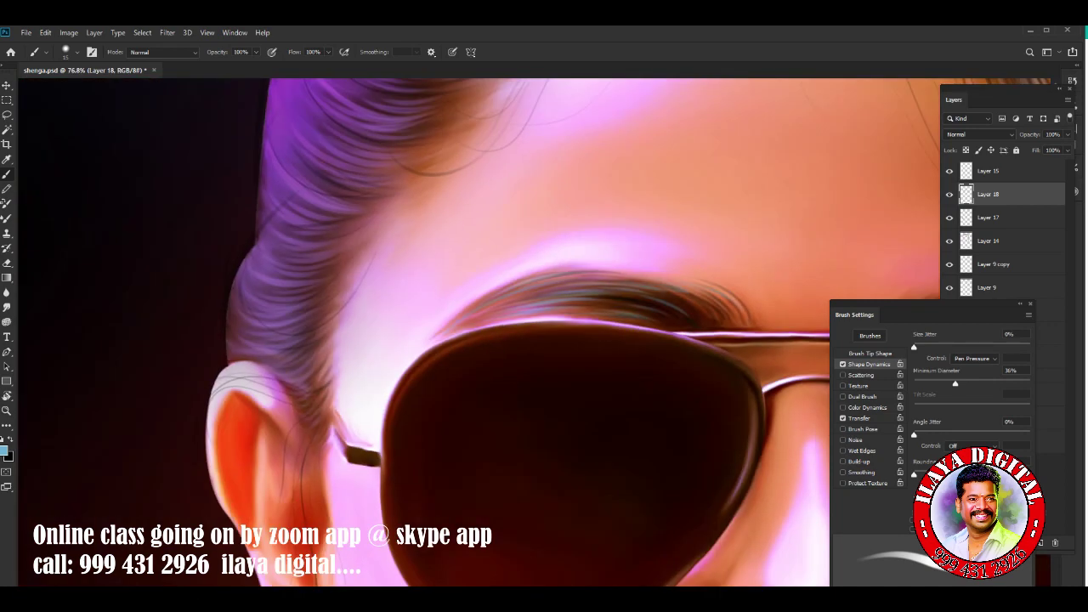
scroll(482, 235, "up", 3)
scroll(481, 235, "up", 2)
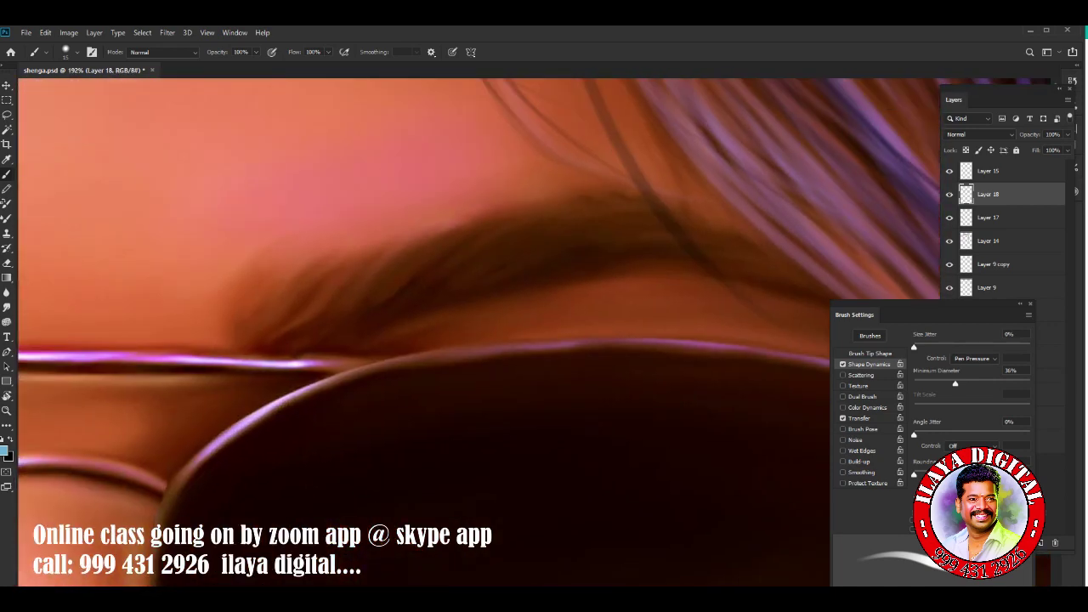
key("x")
mouse_move(248, 330)
left_mouse_down()
mouse_move(246, 312)
mouse_move(335, 250)
left_mouse_up()
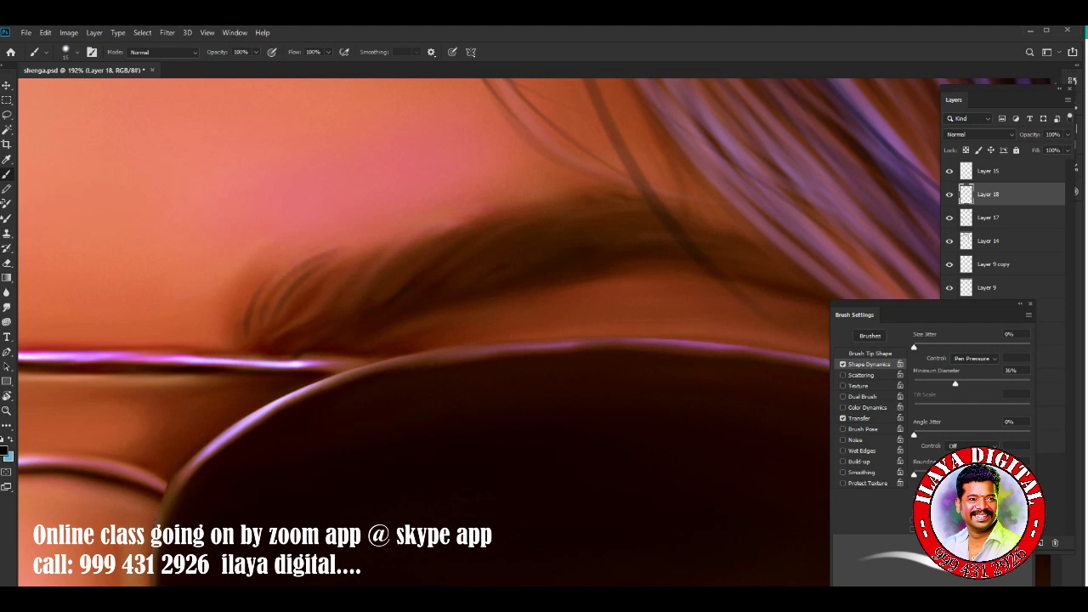
mouse_move(344, 306)
left_mouse_down()
mouse_move(430, 231)
mouse_move(478, 225)
left_mouse_up()
left_click_drag(396, 272, 538, 217)
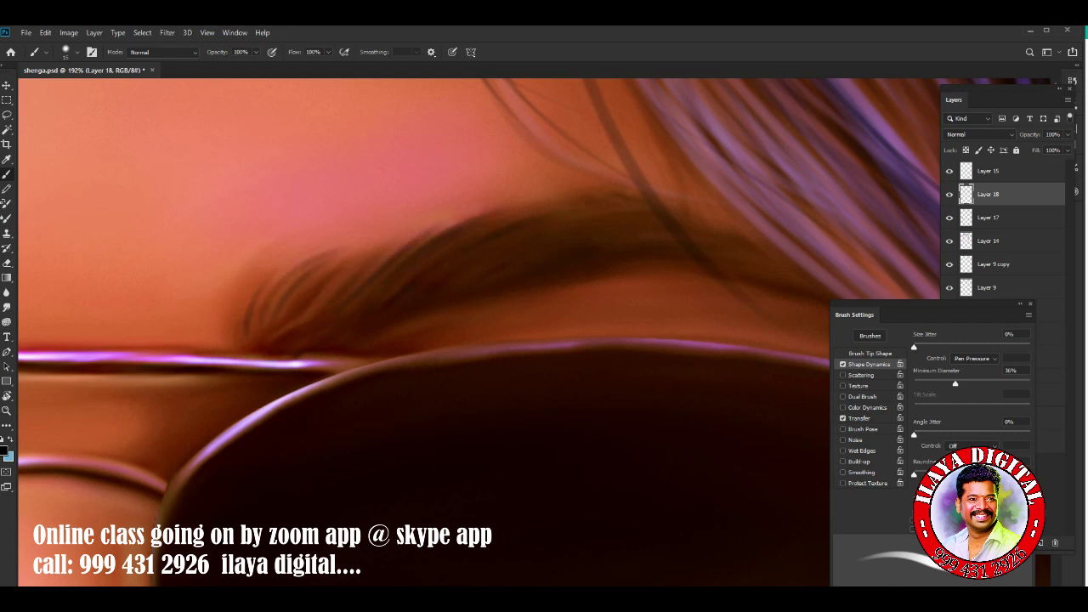
mouse_move(467, 243)
left_mouse_down()
mouse_move(605, 206)
mouse_move(620, 238)
mouse_move(639, 207)
left_mouse_up()
mouse_move(521, 226)
left_mouse_down()
mouse_move(605, 204)
mouse_move(756, 254)
left_mouse_up()
left_click_drag(710, 256, 765, 269)
Add dark strands in the brow's middle and curved strands at its left end.
left_click_drag(672, 228, 612, 239)
left_click_drag(543, 233, 430, 302)
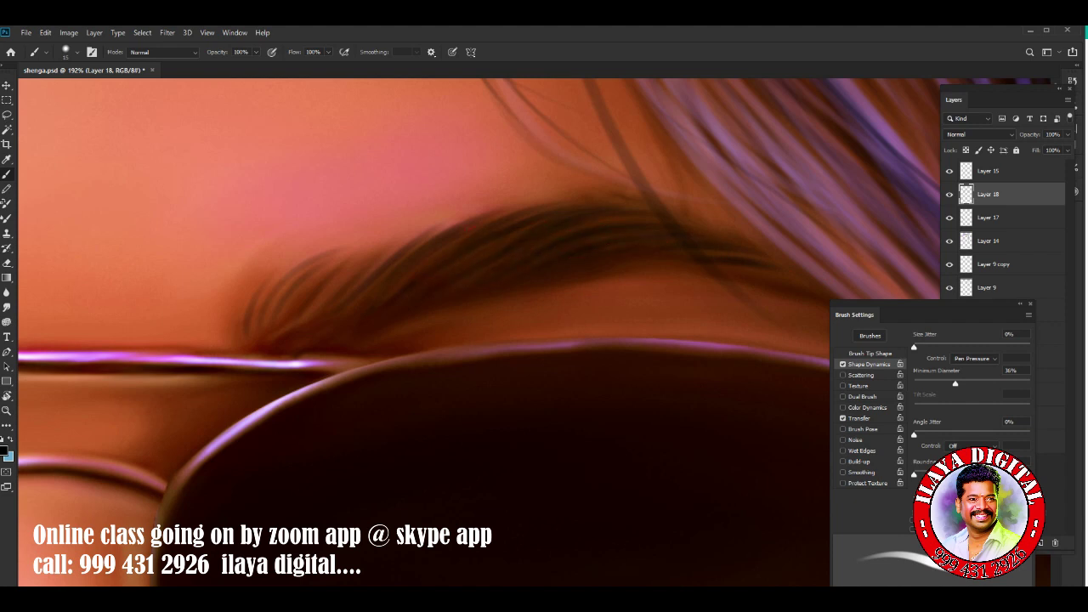
left_click_drag(396, 251, 275, 323)
left_click_drag(260, 265, 216, 352)
key("ctrl+z")
left_click_drag(269, 251, 223, 329)
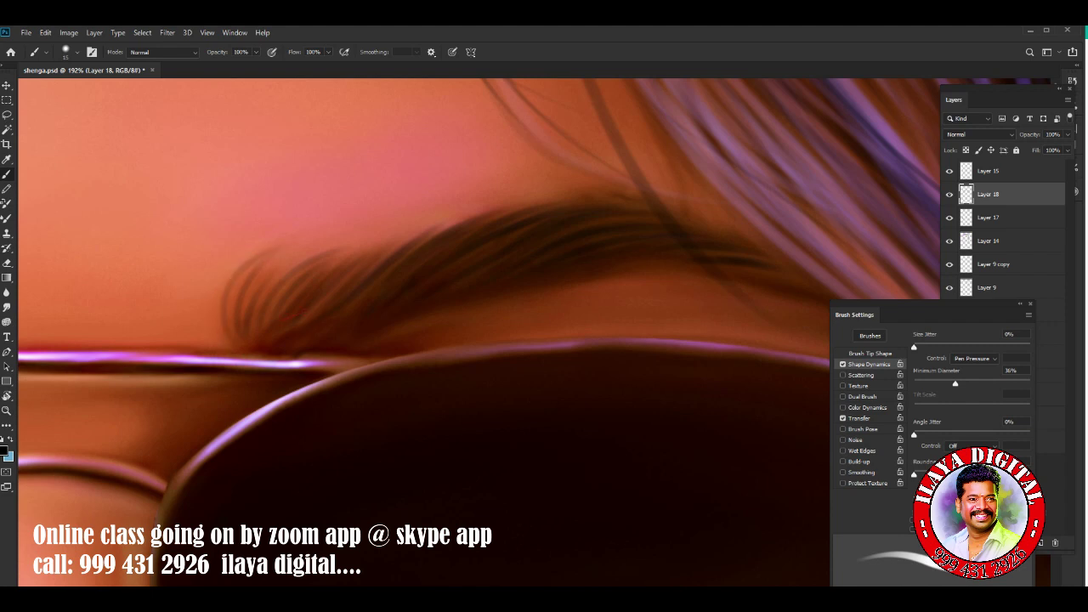
left_click_drag(418, 226, 302, 311)
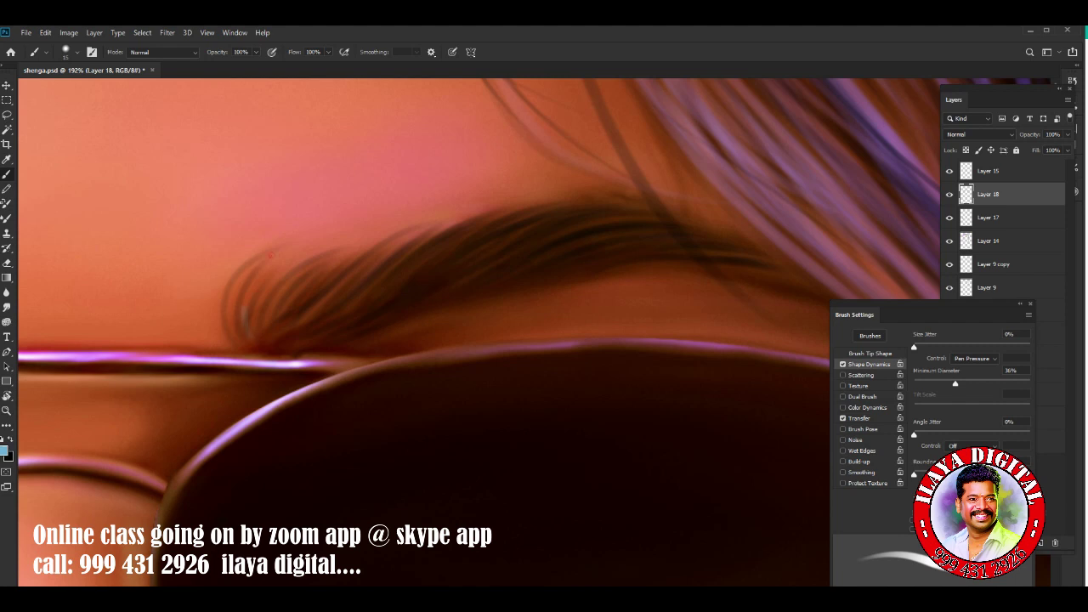
Paint light bluish strands through the eyebrow, redoing a couple that went wrong.
mouse_move(278, 323)
left_mouse_down()
mouse_move(311, 280)
mouse_move(394, 248)
left_mouse_up()
left_click_drag(371, 291, 438, 242)
mouse_move(338, 321)
left_mouse_down()
mouse_move(423, 269)
mouse_move(433, 279)
left_mouse_up()
key("ctrl+z")
key("ctrl+z")
mouse_move(343, 330)
left_mouse_down()
mouse_move(413, 289)
mouse_move(424, 263)
mouse_move(523, 221)
left_mouse_up()
mouse_move(476, 256)
left_mouse_down()
mouse_move(593, 212)
mouse_move(682, 245)
mouse_move(700, 223)
mouse_move(714, 242)
left_mouse_up()
left_click_drag(689, 246, 729, 251)
left_click_drag(526, 269, 583, 255)
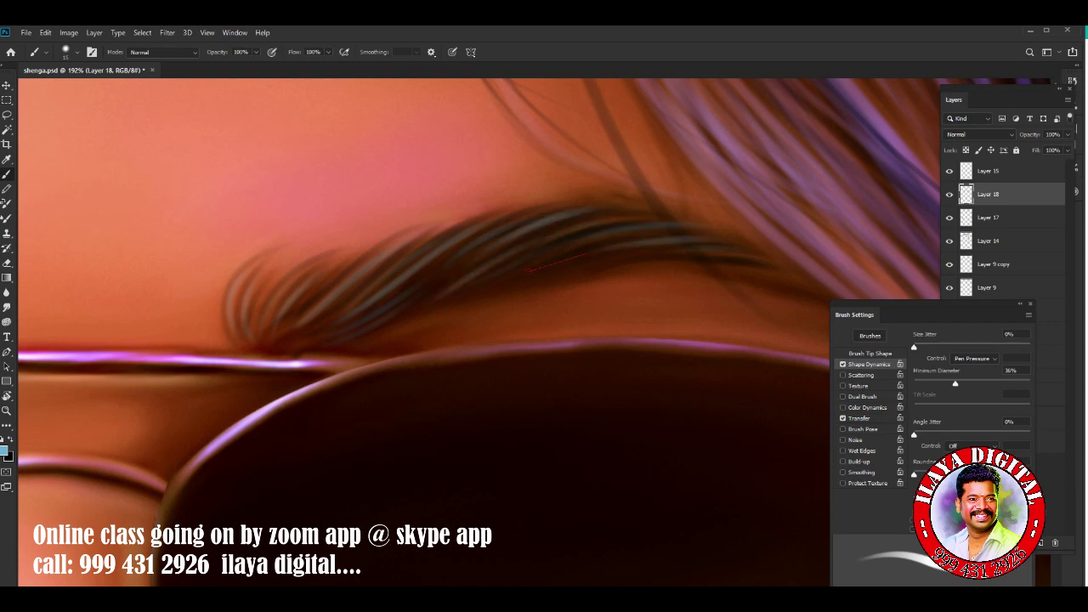
Zoom in and add a light highlight strand along the blue hair edge.
scroll(586, 476, "down", 3)
scroll(586, 476, "down", 2)
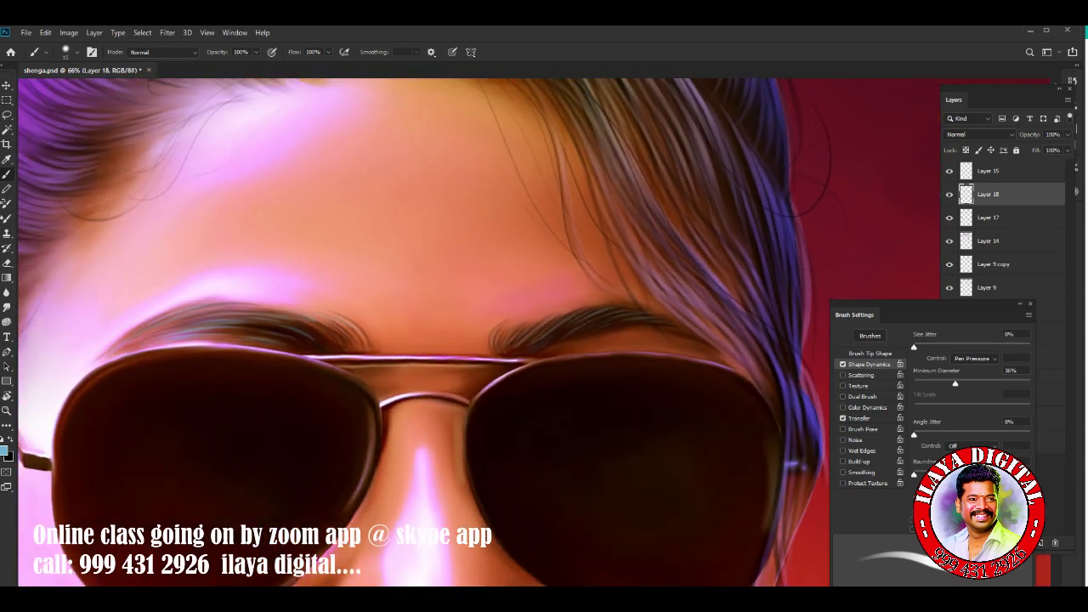
scroll(586, 476, "down", 2)
scroll(586, 476, "up", 2)
scroll(425, 332, "up", 5)
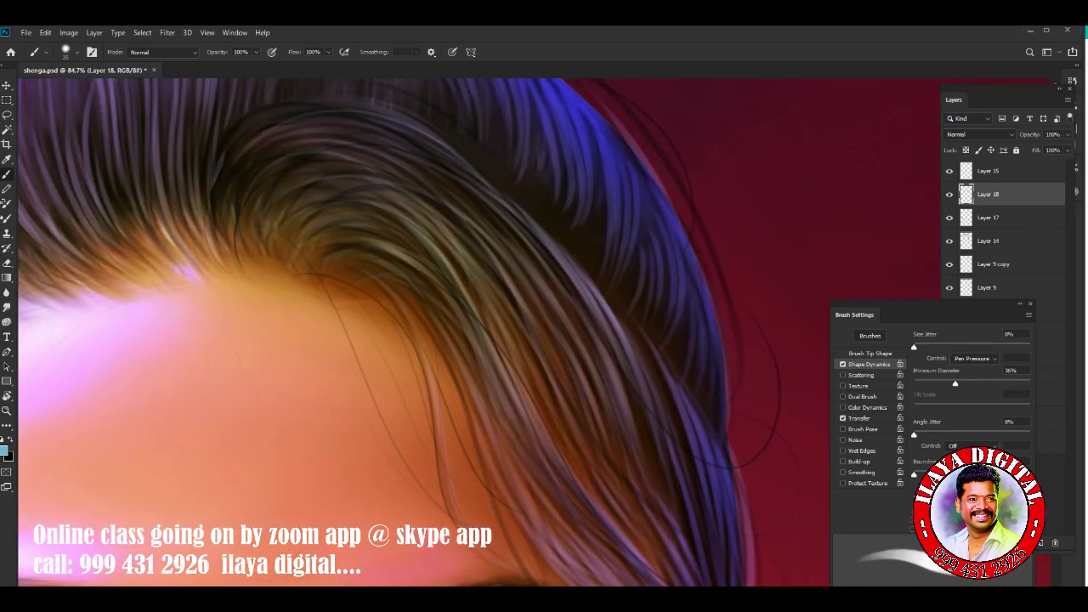
mouse_move(662, 187)
left_mouse_down()
mouse_move(727, 416)
mouse_move(688, 327)
left_mouse_up()
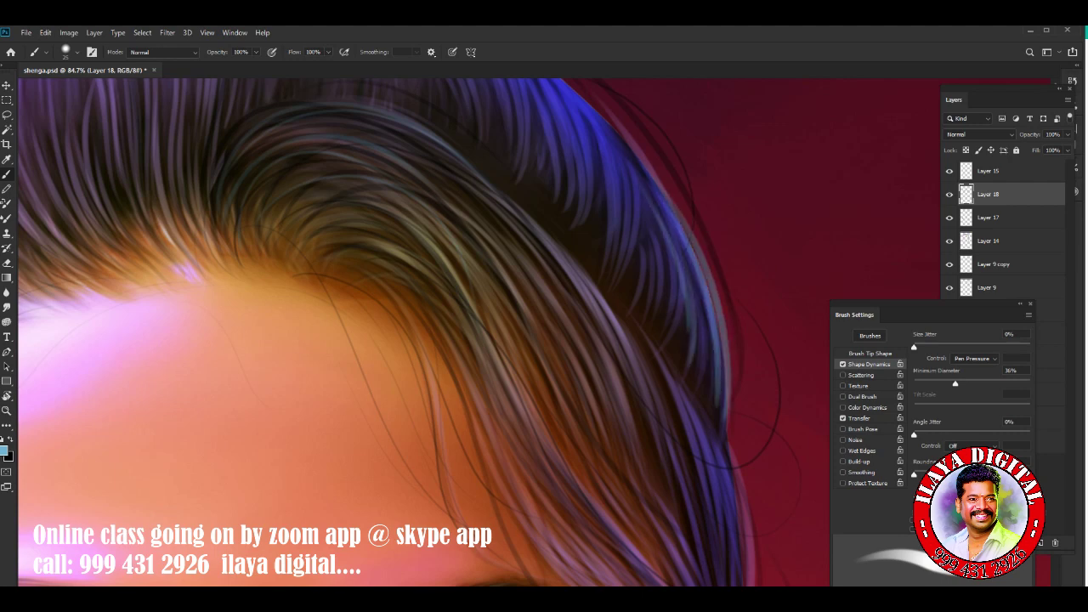
scroll(693, 306, "up", 1, "alt")
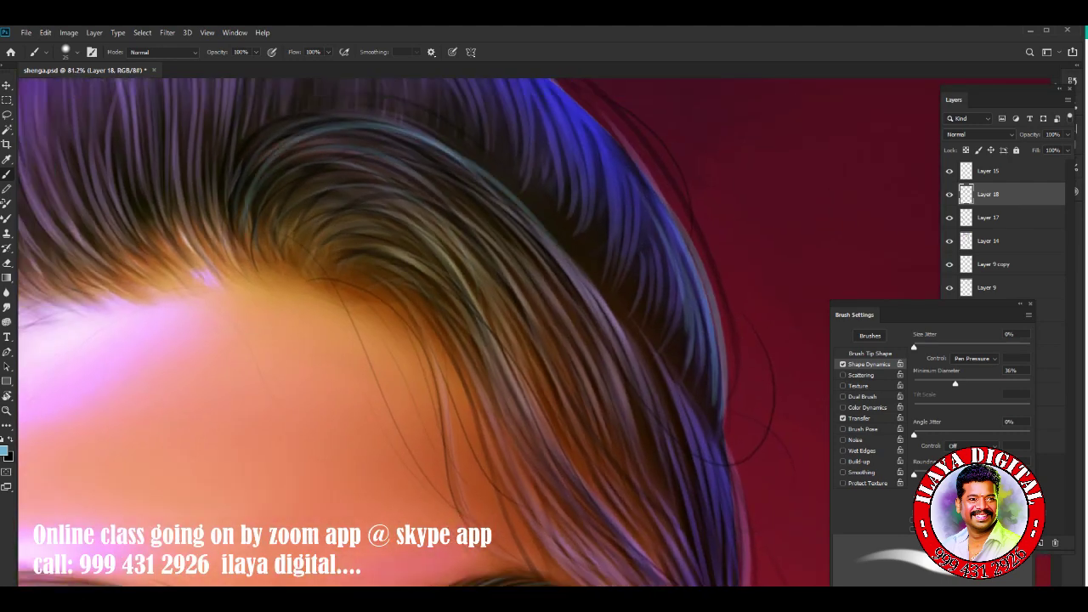
scroll(691, 434, "down", 3, "alt")
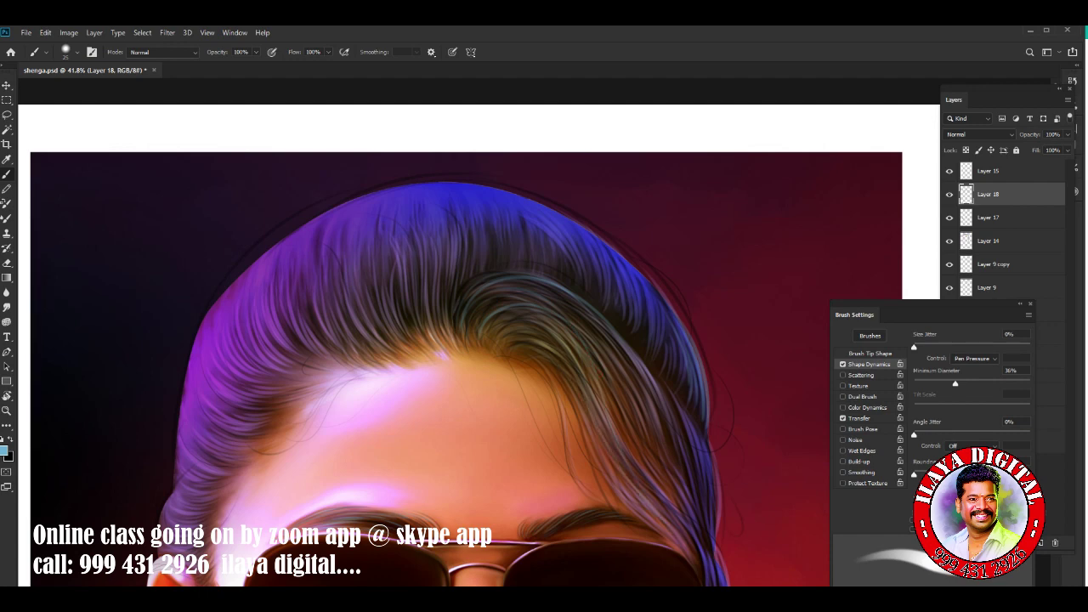
scroll(599, 184, "up", 3, "alt")
scroll(599, 184, "up", 2, "alt")
Paint light strands across the blue hair top and down its right edge.
left_click_drag(282, 200, 360, 272)
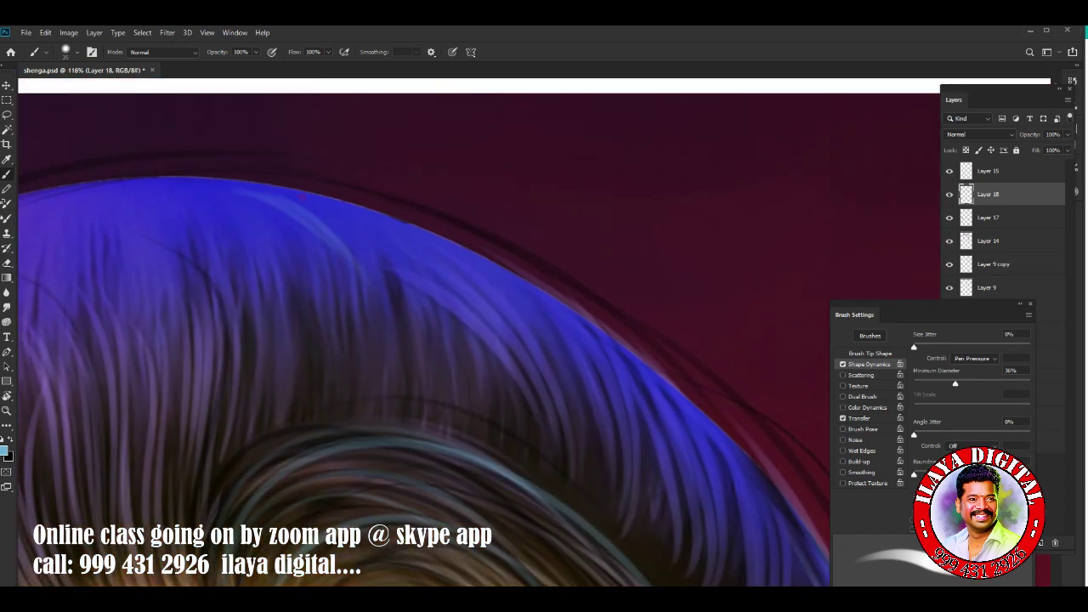
left_click_drag(328, 209, 408, 296)
left_click_drag(362, 219, 435, 318)
left_click_drag(393, 238, 494, 311)
mouse_move(481, 272)
left_mouse_down()
mouse_move(538, 361)
mouse_move(595, 411)
left_mouse_up()
left_click_drag(674, 380, 724, 437)
left_click_drag(557, 296, 684, 386)
left_click_drag(477, 255, 585, 322)
Add thin flyaway strands and a curl along the hair's top outline.
scroll(476, 340, "down", 6, "alt")
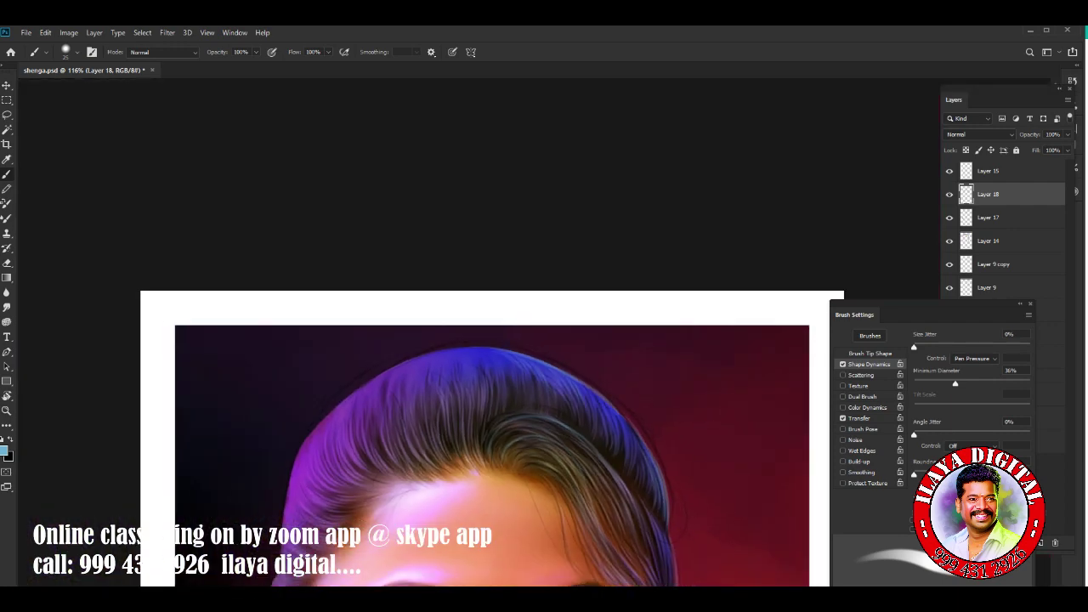
scroll(476, 340, "up", 2, "alt")
mouse_move(623, 266)
left_mouse_down()
mouse_move(511, 158)
mouse_move(372, 140)
left_mouse_up()
mouse_move(698, 400)
left_mouse_down()
mouse_move(620, 251)
mouse_move(554, 163)
left_mouse_up()
left_click_drag(213, 194, 156, 242)
left_click_drag(257, 162, 454, 121)
left_click_drag(442, 382, 404, 170)
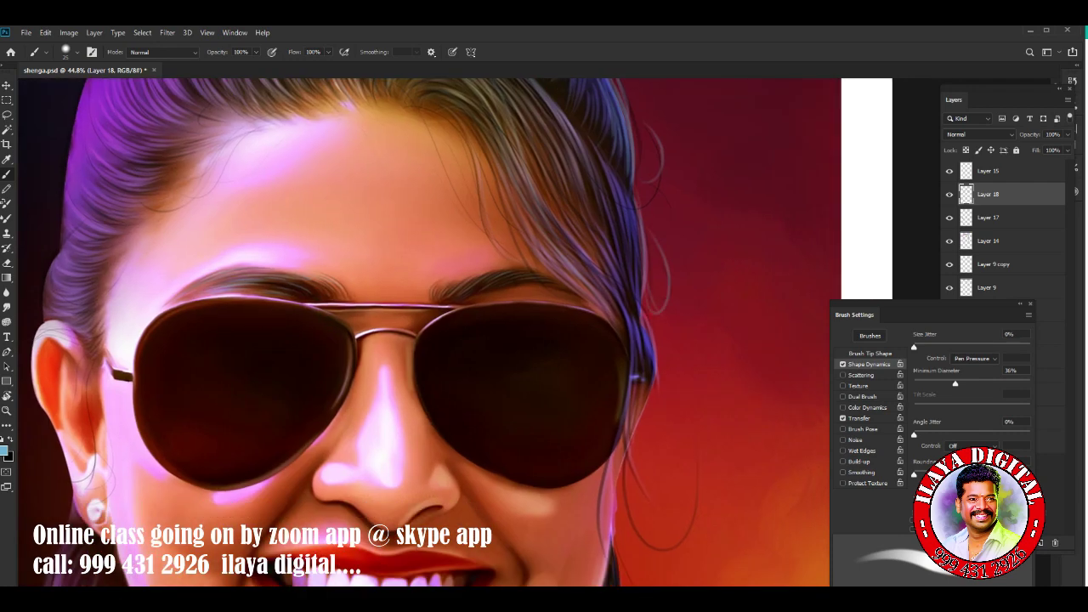
Bring the chin and neck into view and paint thin strands in the dark hair beside the neck.
left_click_drag(400, 425, 650, 400)
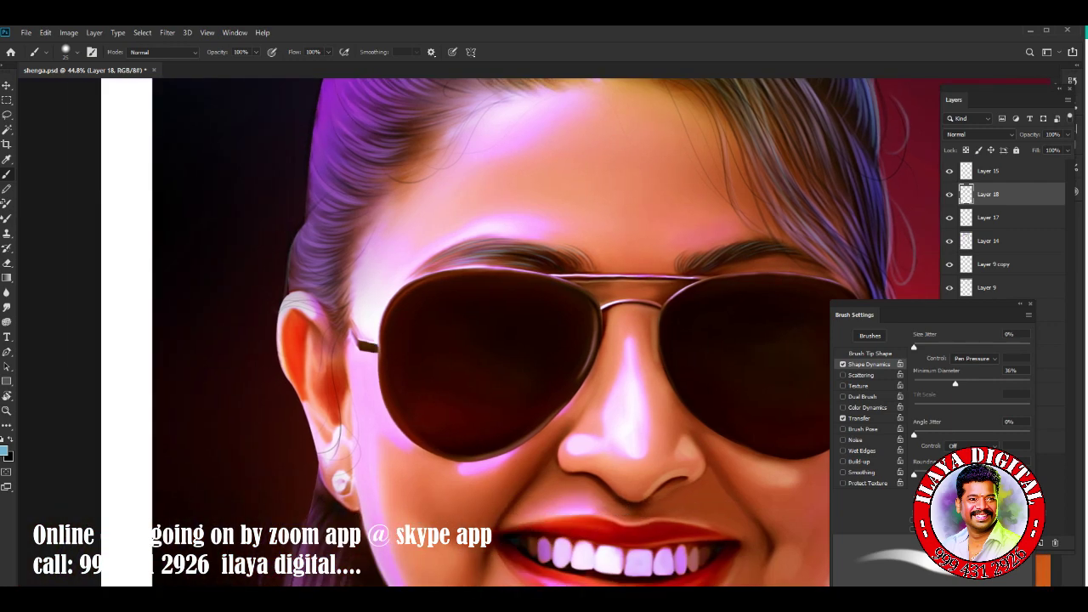
left_click_drag(204, 463, 326, 227)
left_click_drag(382, 476, 339, 415)
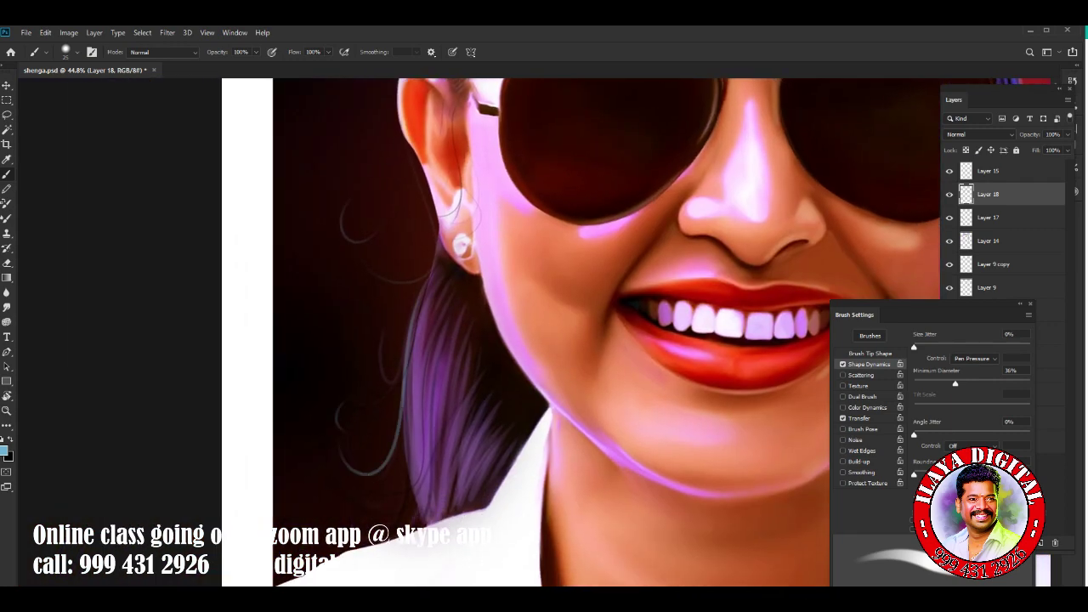
left_click_drag(345, 492, 333, 441)
left_click_drag(425, 528, 382, 481)
left_click_drag(416, 446, 408, 346)
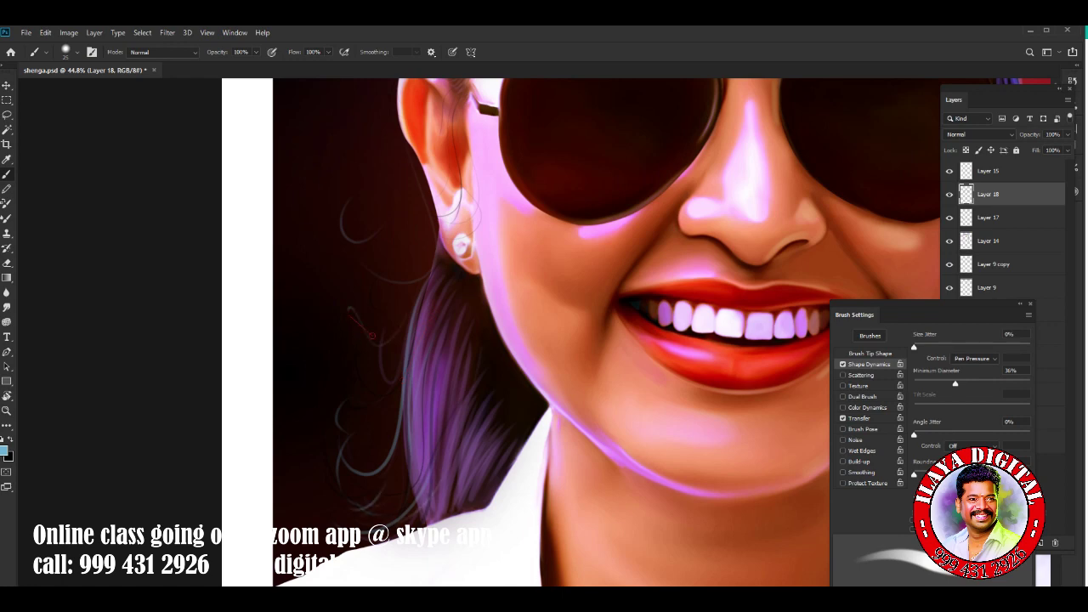
Add a faint light strand in the hair, then darken the jaw edge below the earring in black.
left_click_drag(391, 241, 287, 327)
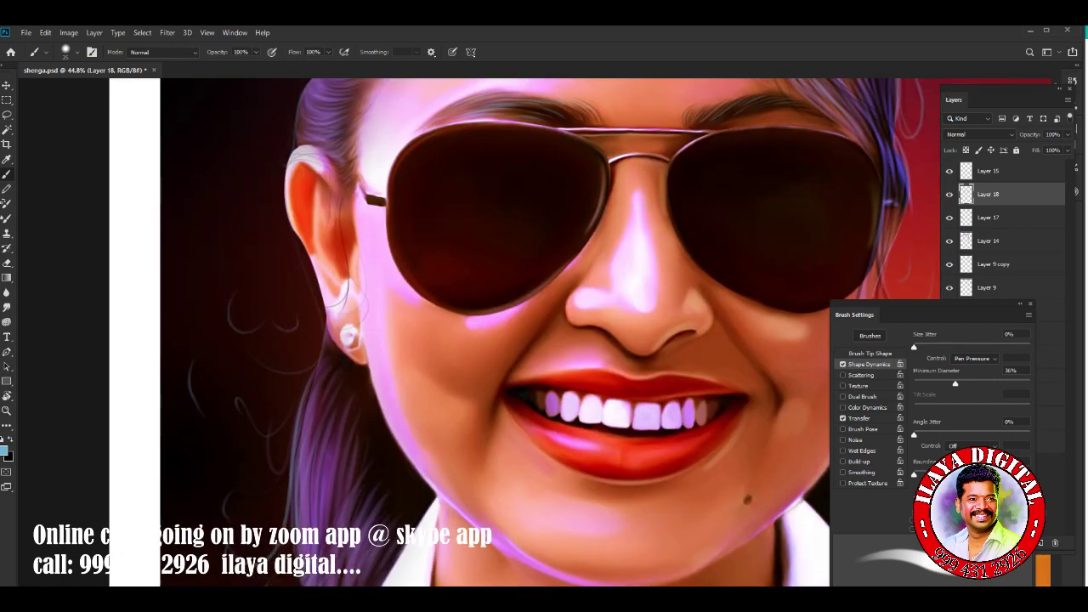
left_click_drag(380, 403, 336, 413)
key("x")
left_click_drag(384, 305, 374, 366)
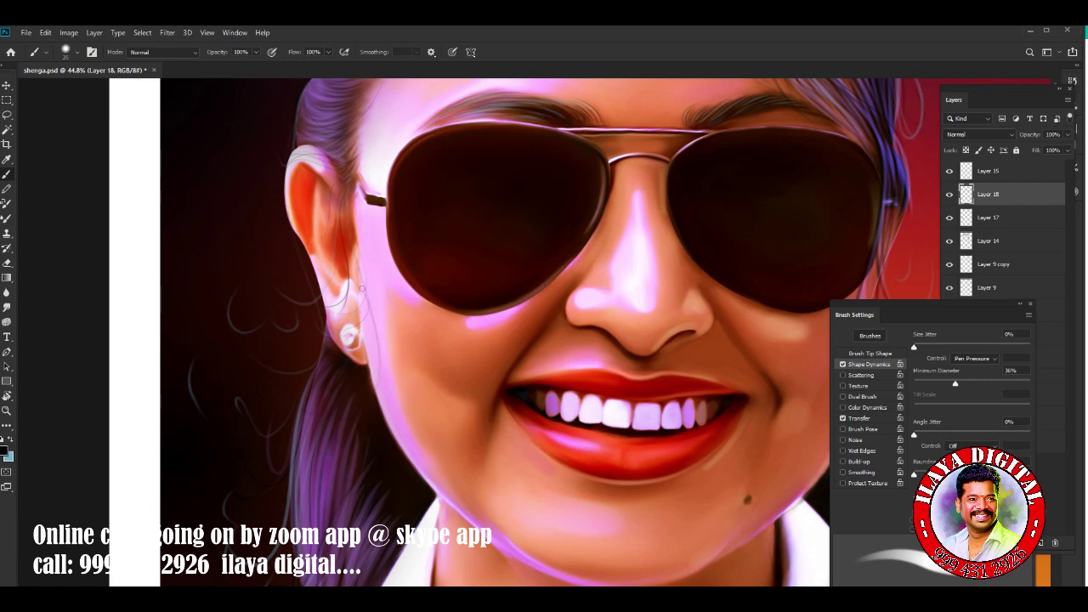
left_click_drag(380, 324, 376, 403)
Zoom to the top of the head and add a short dark stroke along the hair edge.
left_click_drag(340, 255, 374, 467)
scroll(203, 320, "up", 5, "alt")
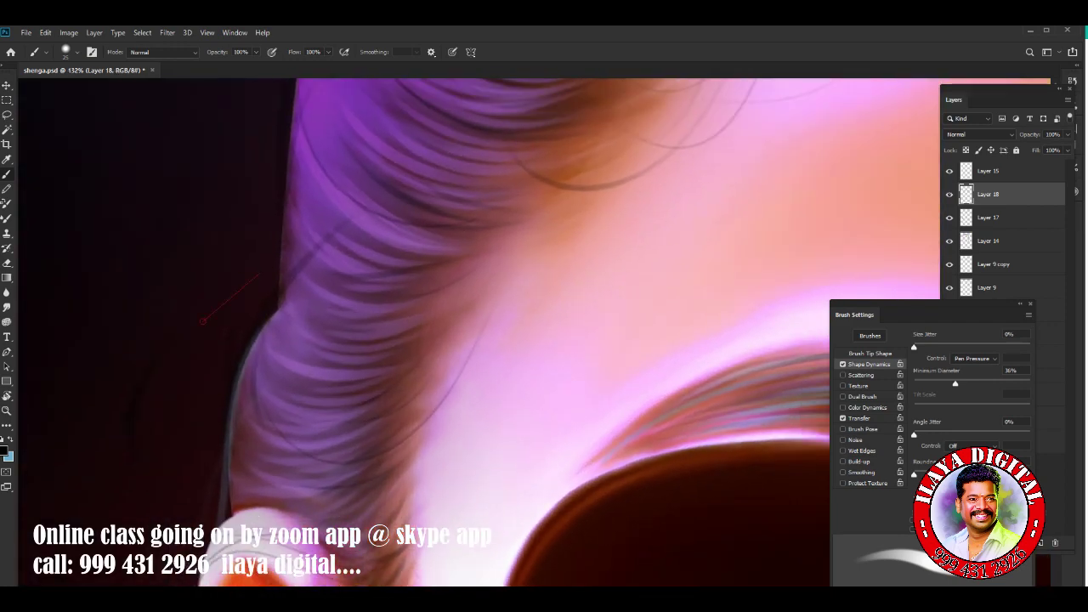
left_click_drag(226, 430, 267, 422)
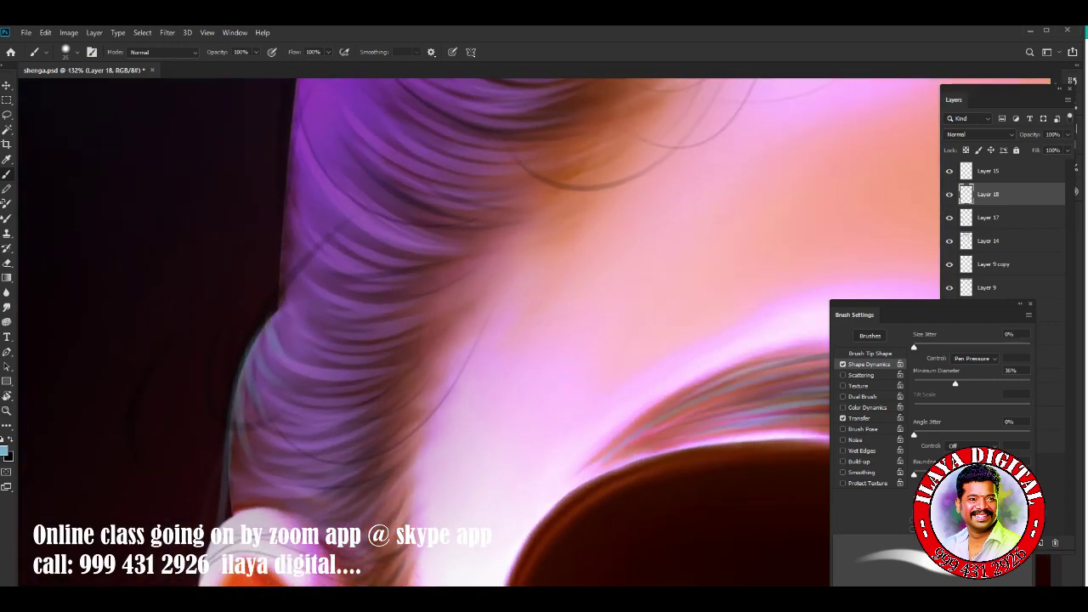
scroll(544, 331, "up", 3)
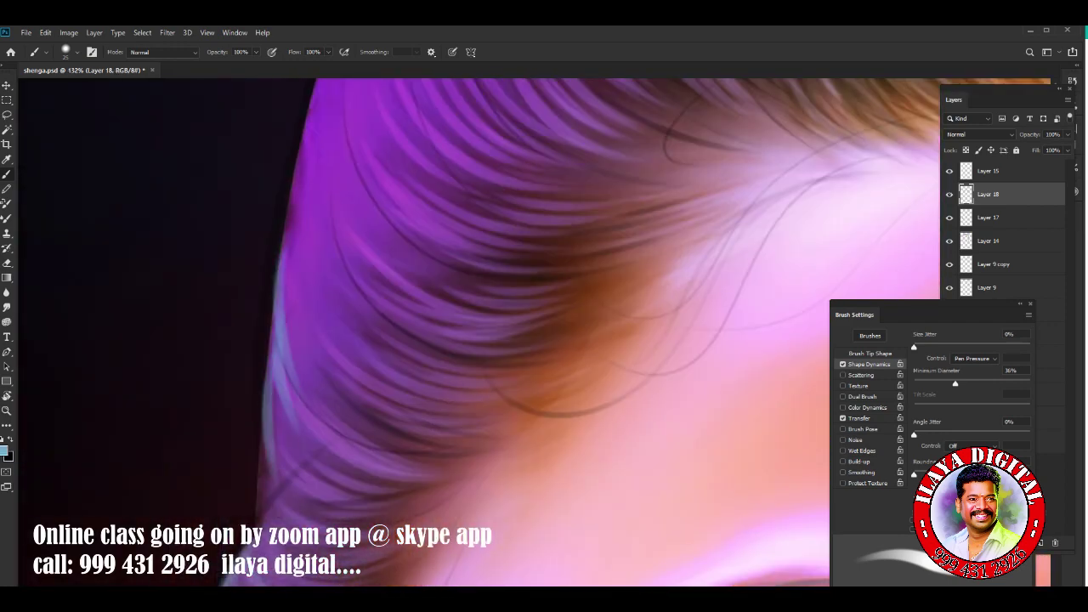
scroll(543, 331, "up", 3)
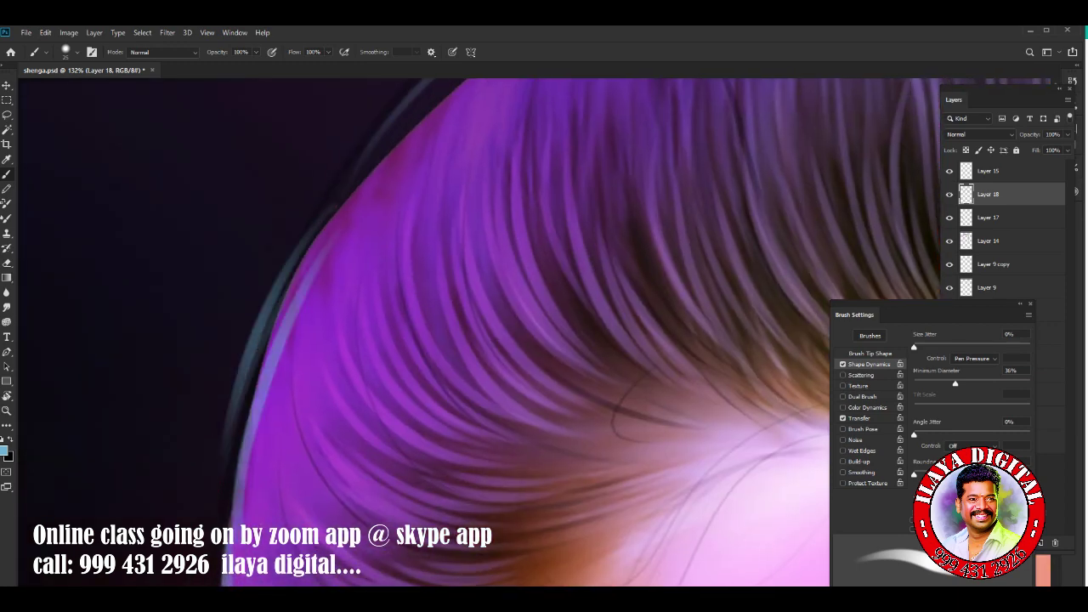
scroll(544, 331, "down", 5)
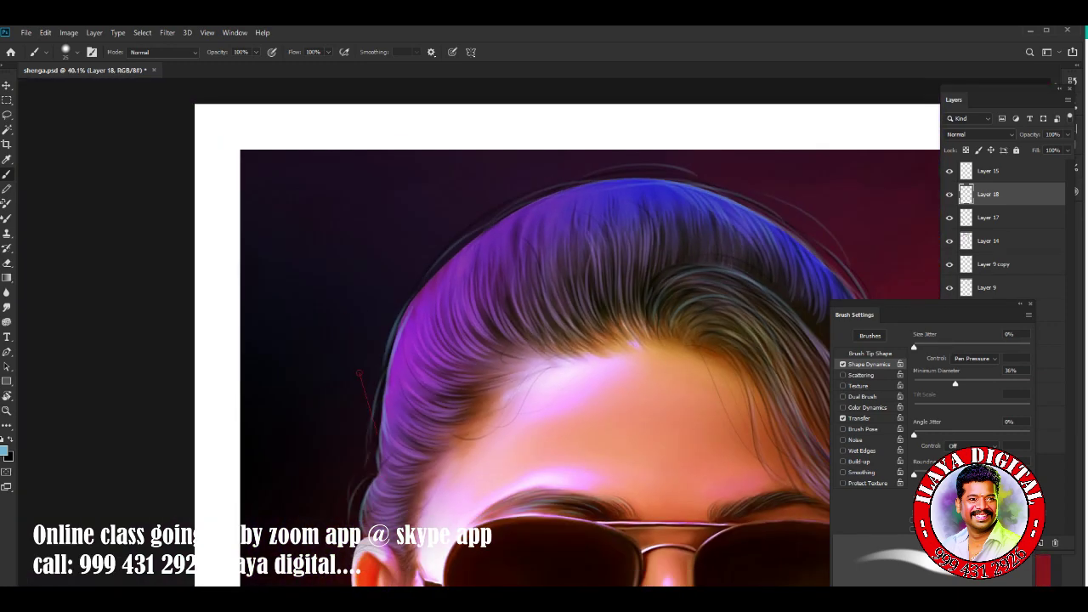
Add thin strands on the left hair edge, then paint yellow strands along the outer edge.
left_click_drag(412, 284, 503, 194)
left_click_drag(428, 242, 456, 219)
left_click(3, 450)
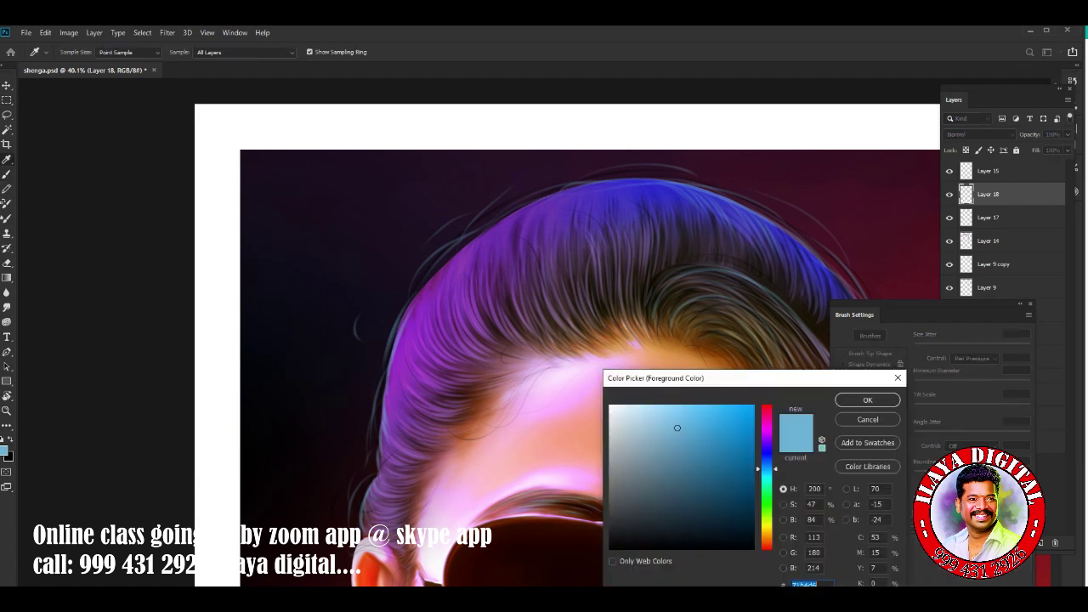
left_click(767, 531)
left_click(862, 396)
scroll(544, 332, "up", 3)
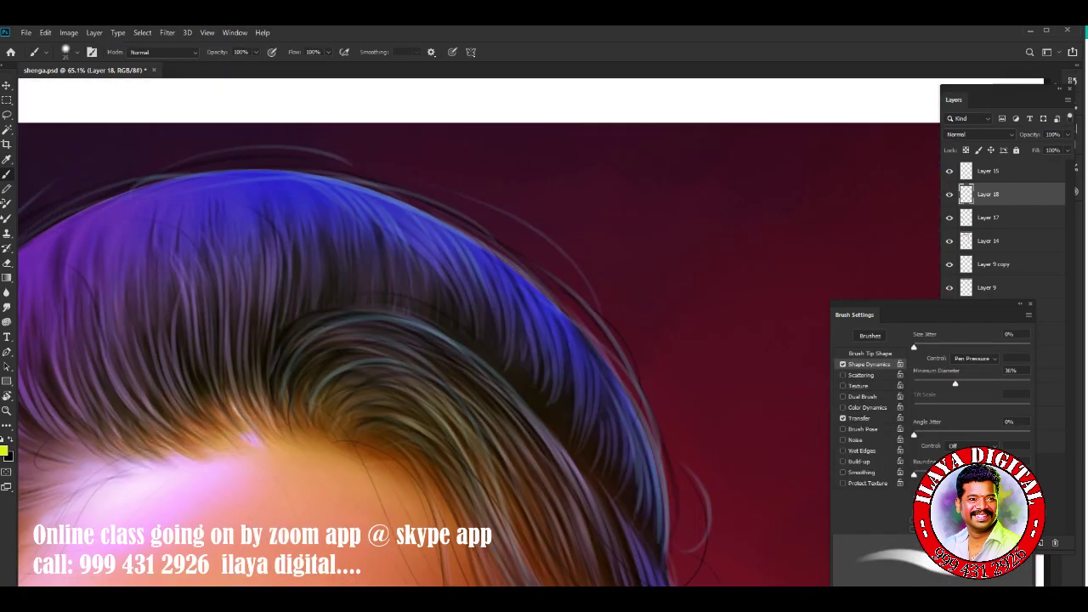
mouse_move(294, 185)
left_mouse_down()
mouse_move(520, 277)
mouse_move(639, 452)
left_mouse_up()
Paint golden flyaway strands along the hair's right edge.
scroll(476, 331, "down", 5)
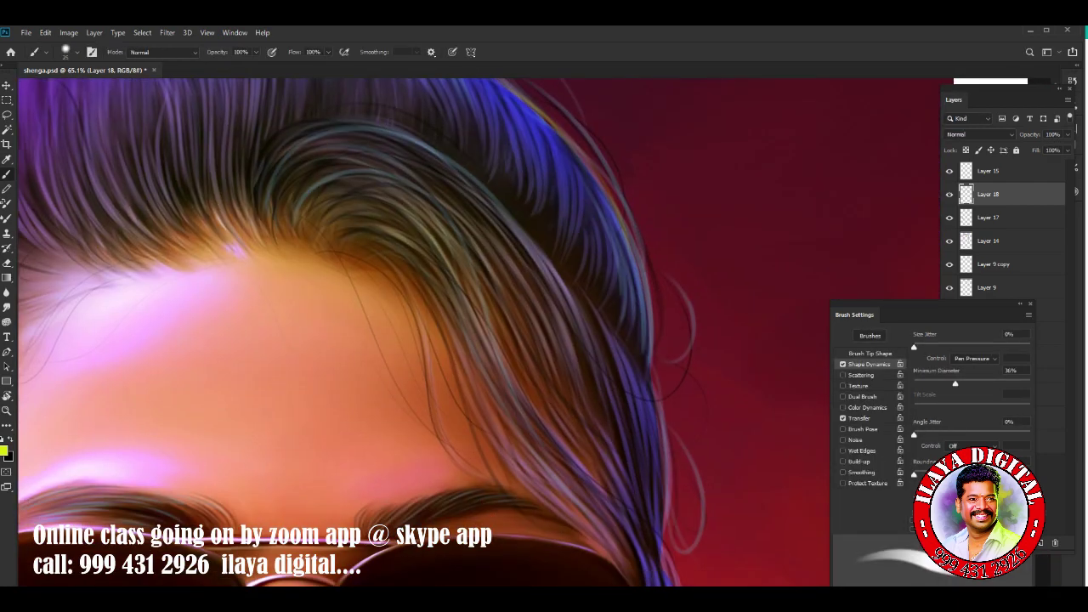
left_click_drag(614, 354, 700, 529)
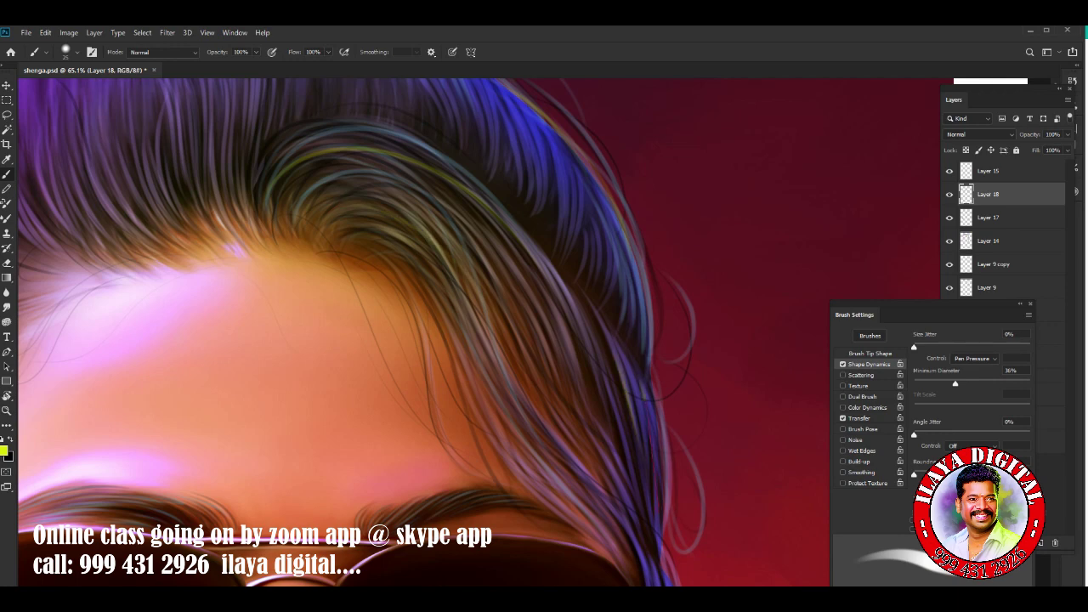
left_click_drag(680, 337, 552, 141)
scroll(425, 331, "down", 3)
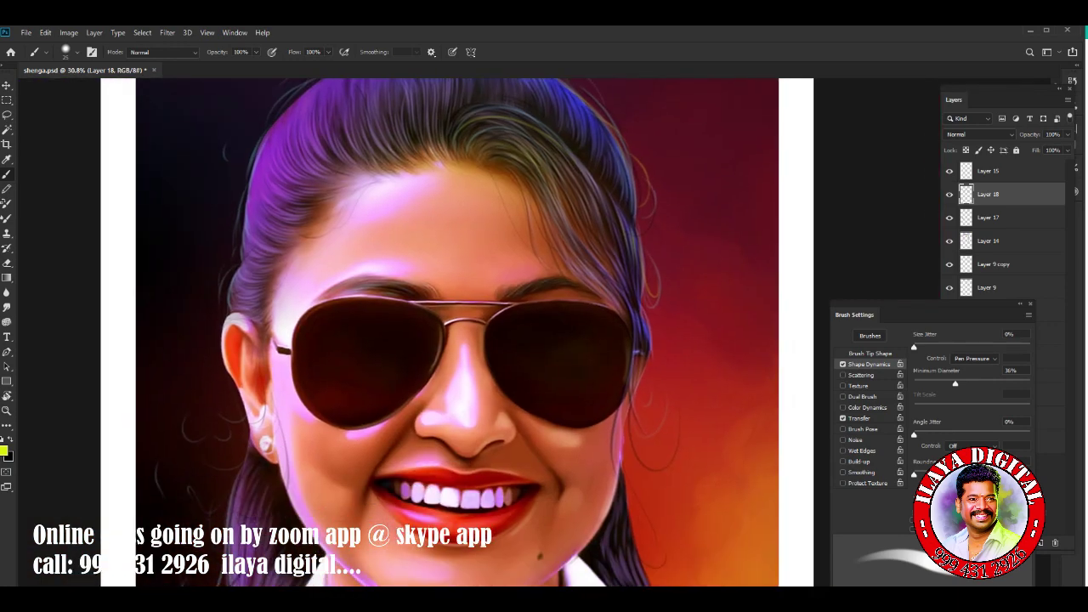
scroll(425, 332, "down", 5)
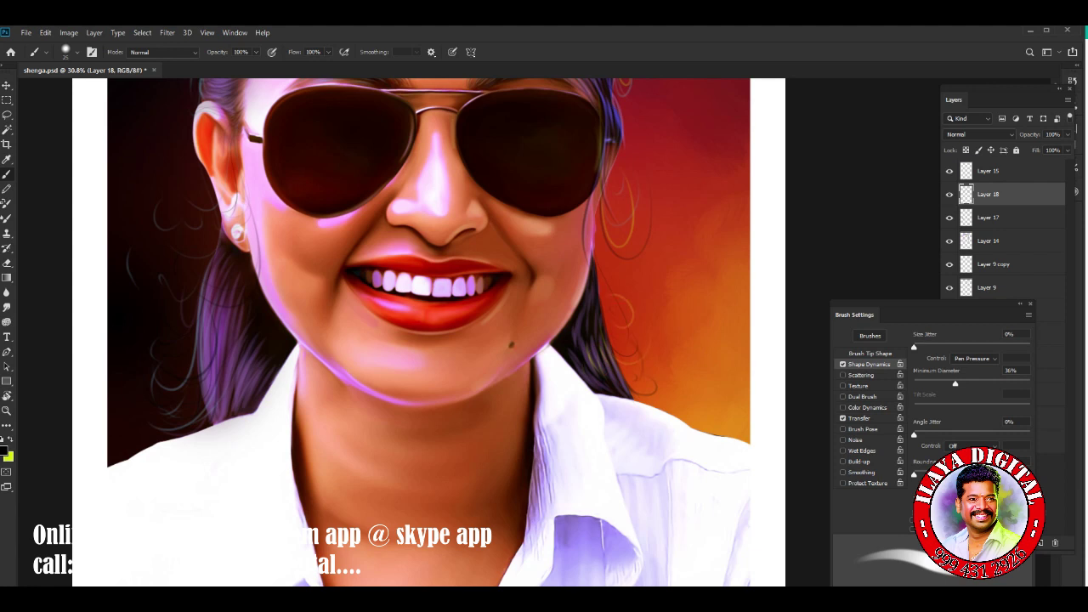
Add a dark strand on the right hair, a yellowish left strand and a bright top strand.
mouse_move(604, 296)
left_mouse_down()
mouse_move(668, 399)
mouse_move(593, 321)
left_mouse_up()
left_click_drag(213, 253, 170, 377)
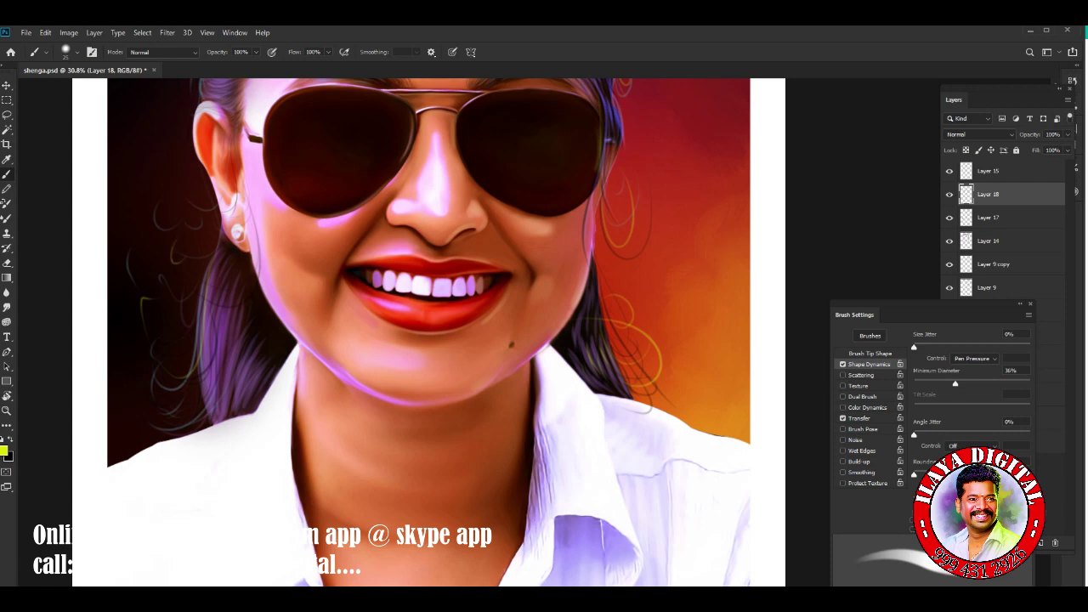
left_click_drag(255, 212, 387, 472)
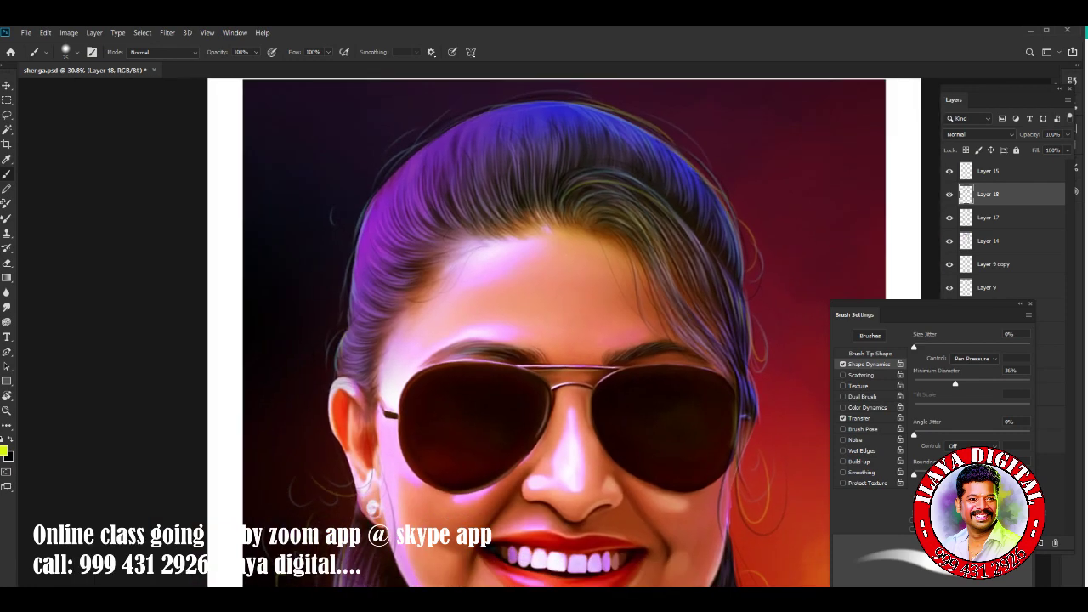
mouse_move(386, 217)
left_mouse_down()
mouse_move(450, 132)
mouse_move(553, 101)
mouse_move(624, 99)
left_mouse_up()
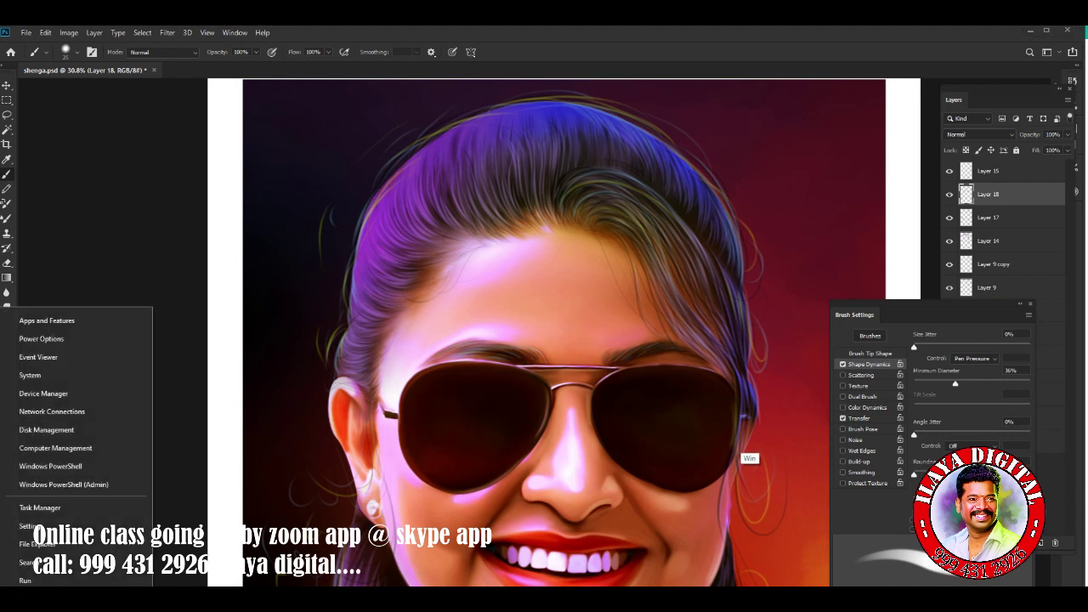
key("z")
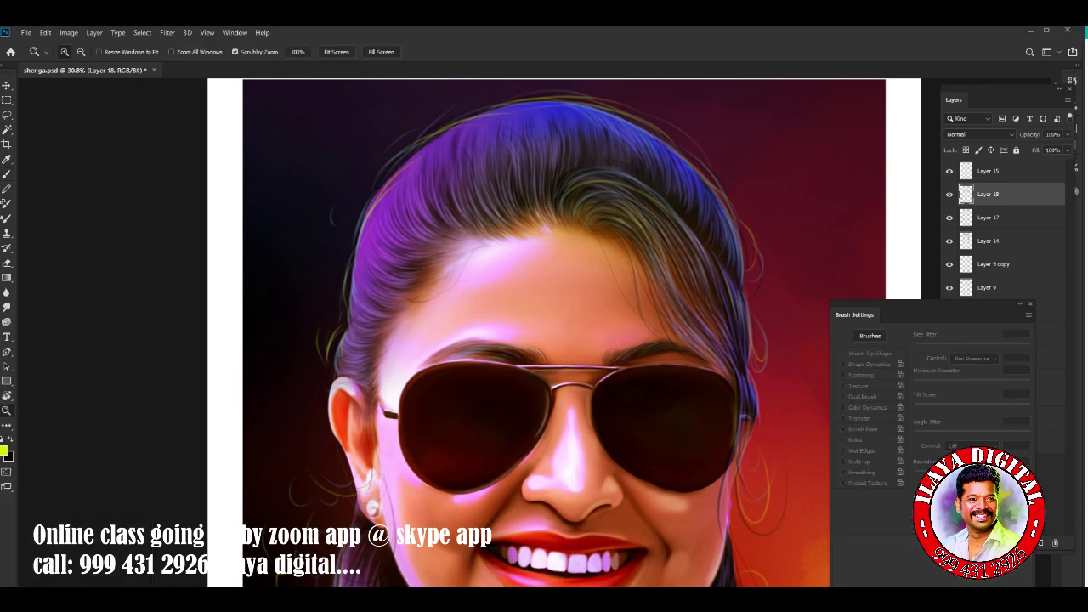
key("b")
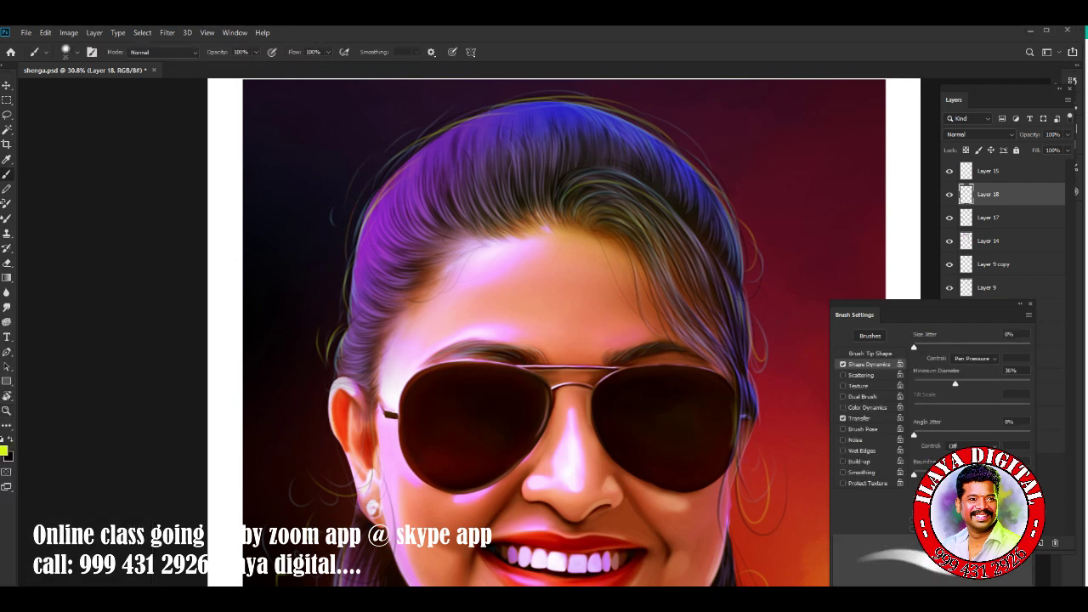
key("x")
key("super")
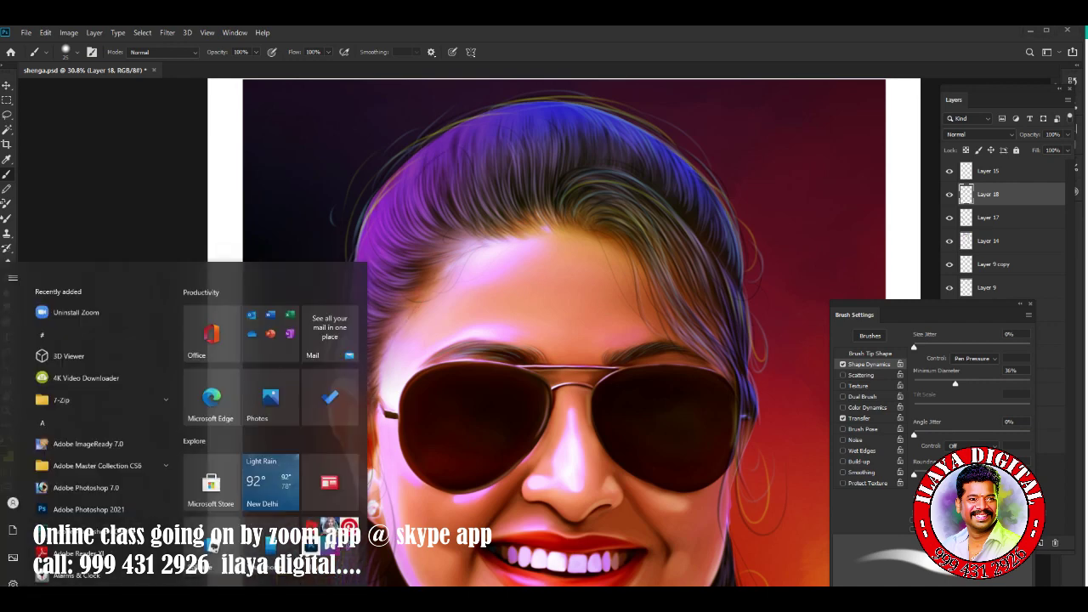
type("z")
key("Escape")
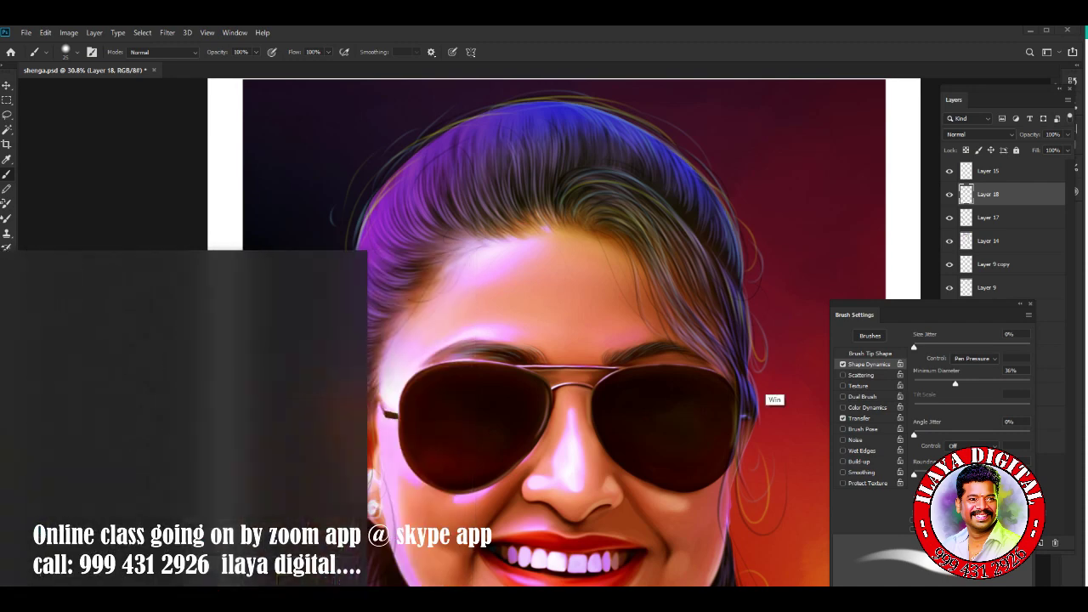
Zoom in and brush a soft highlight into the crease below the right mouth corner.
scroll(544, 424, "up", 2)
scroll(544, 425, "up", 1)
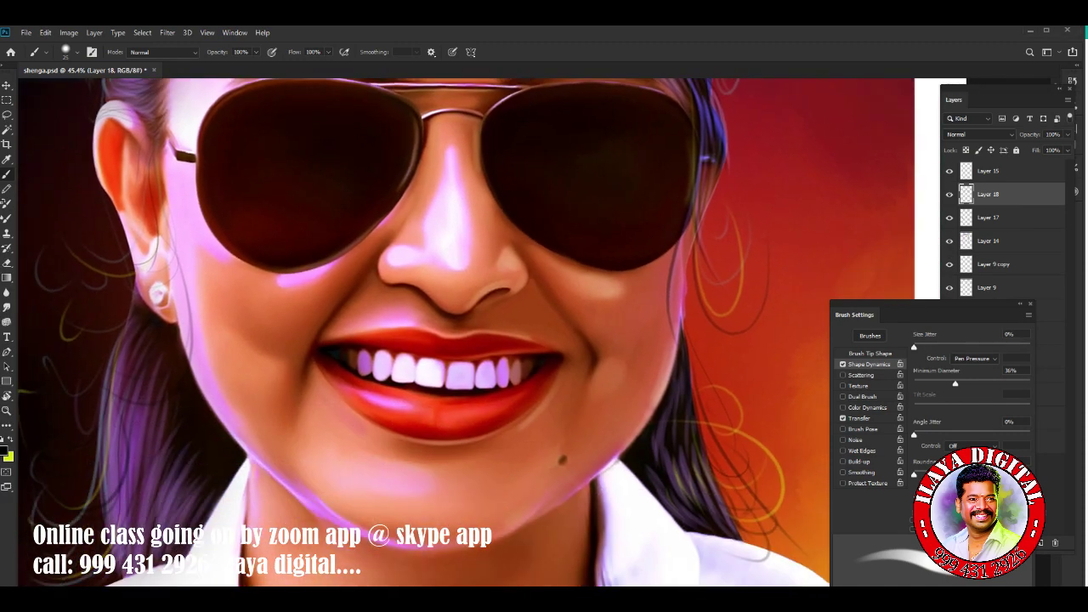
scroll(544, 424, "up", 1)
scroll(544, 425, "up", 1)
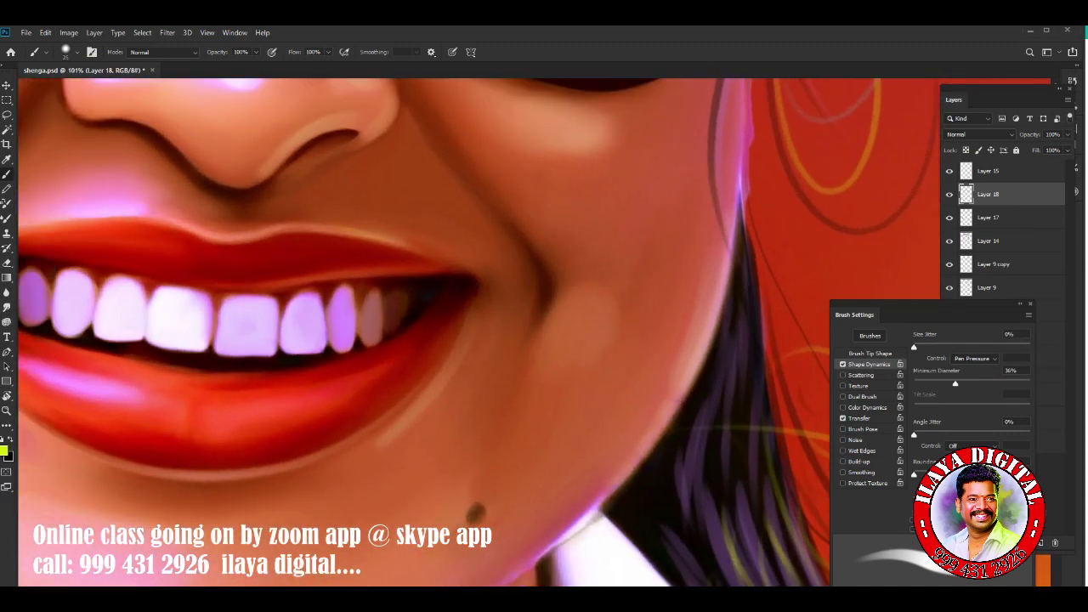
left_click_drag(464, 329, 405, 400)
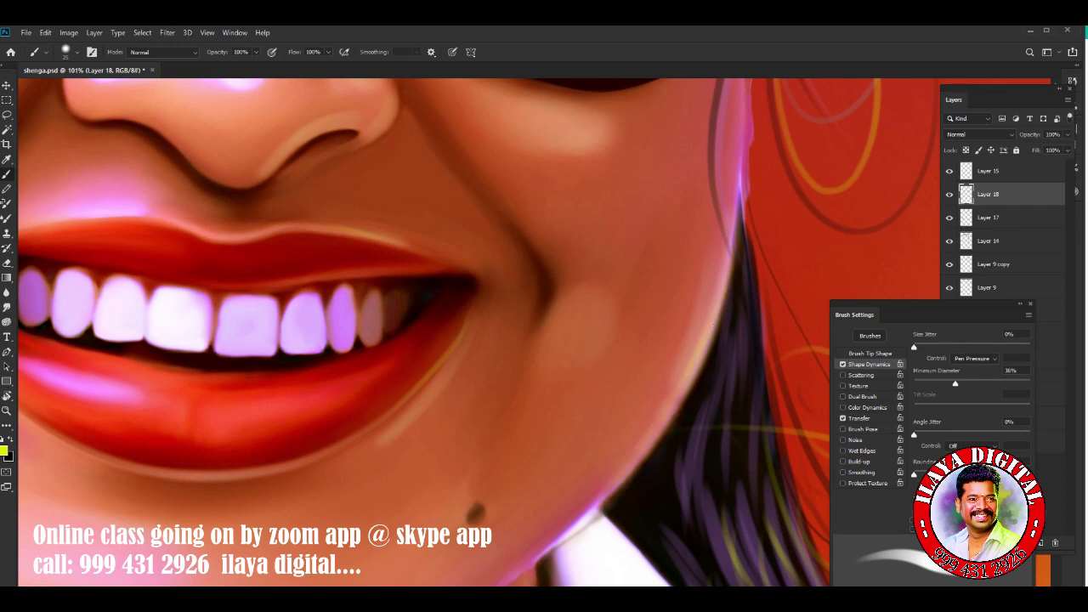
scroll(544, 340, "down", 2)
scroll(544, 340, "up", 2)
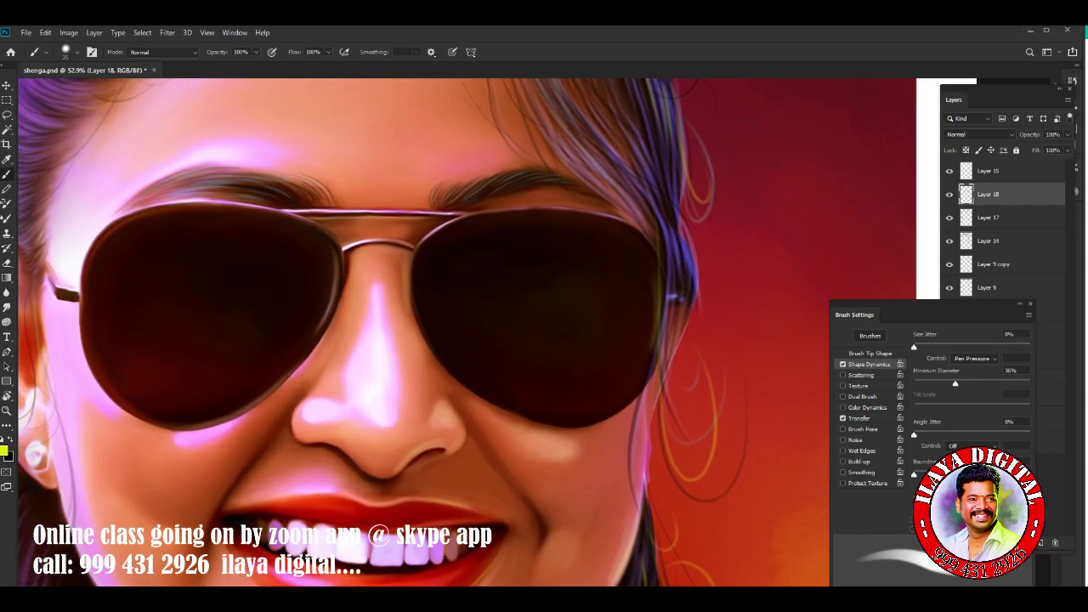
scroll(578, 459, "up", 2)
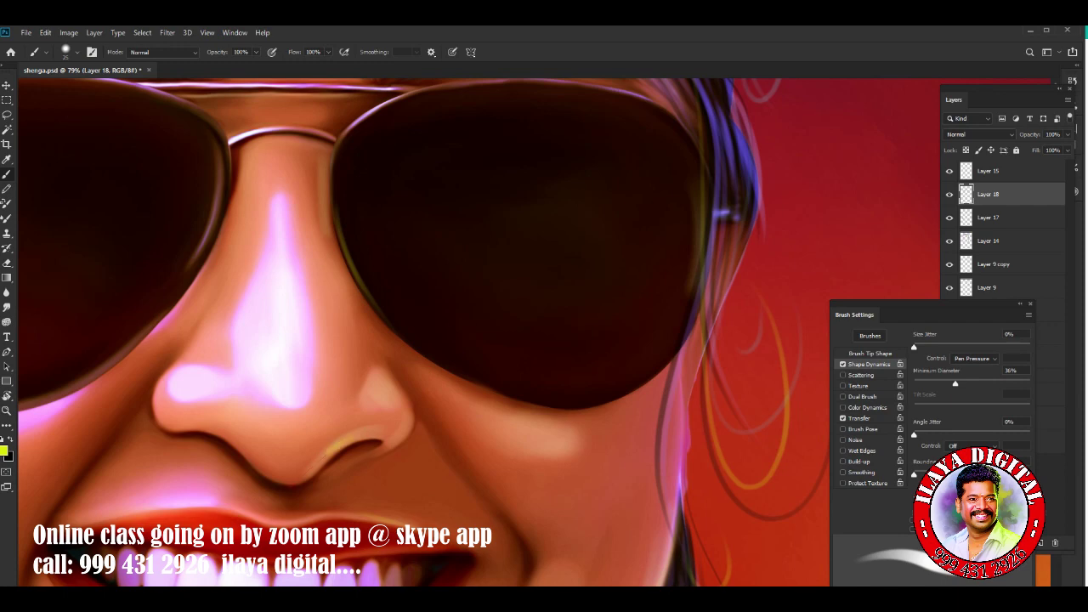
scroll(323, 476, "up", 3)
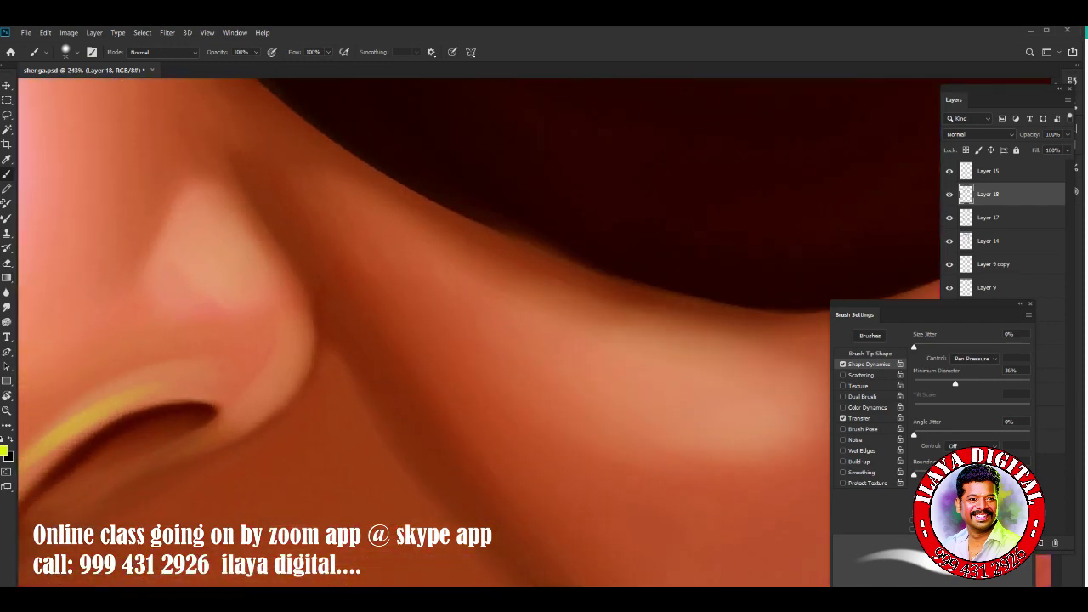
scroll(425, 340, "down", 1)
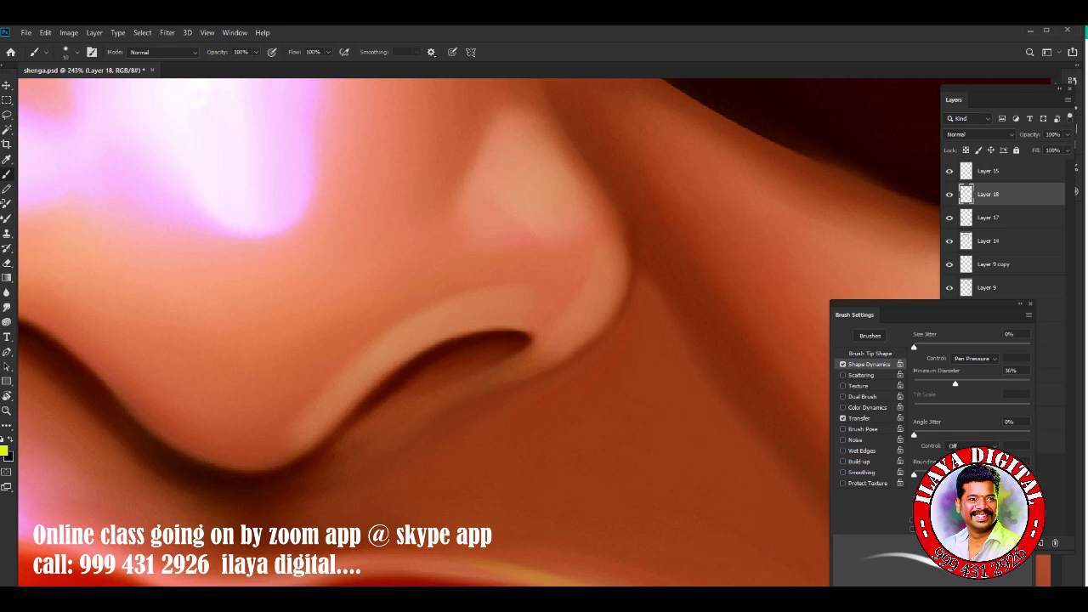
Add golden rim-light strokes on the nostril, compare before and after, and keep them.
left_click_drag(337, 398, 425, 338)
left_click_drag(561, 228, 534, 361)
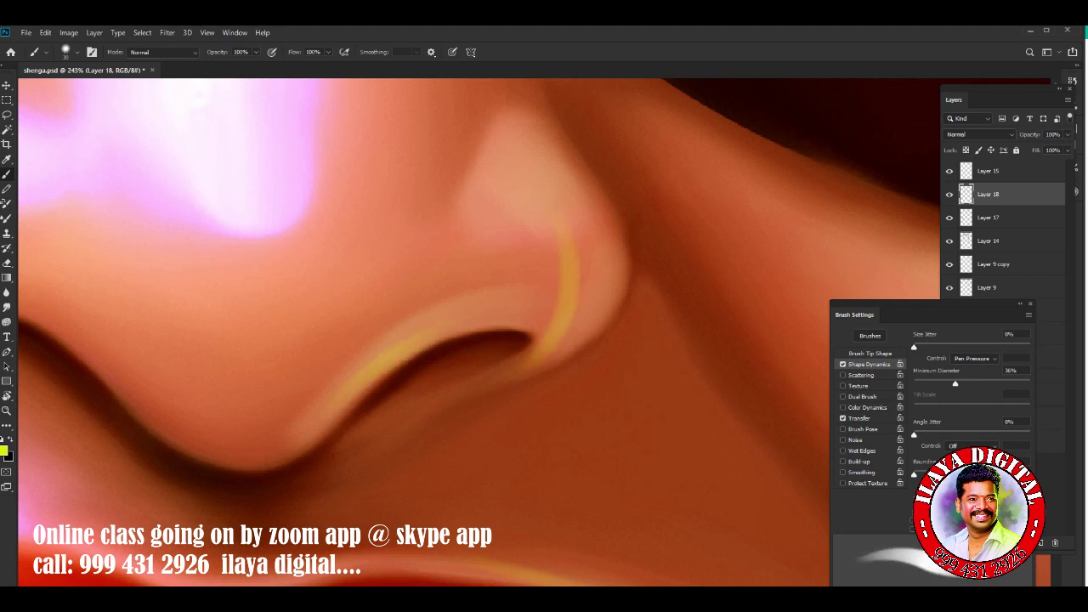
key("ctrl+z")
key("ctrl+shift+z")
key("ctrl+z")
key("ctrl+shift+z")
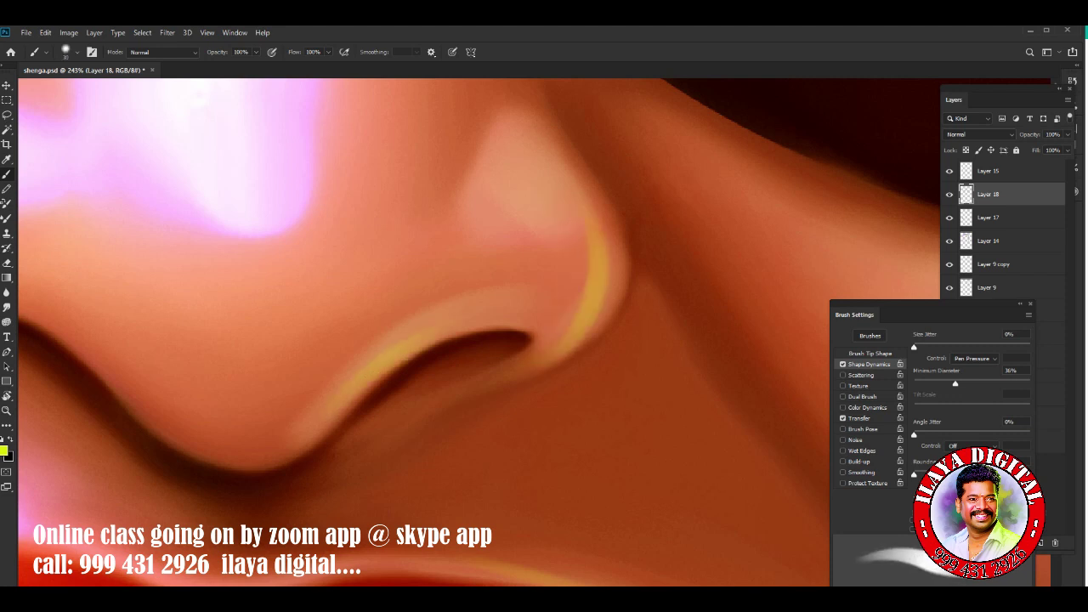
key("ctrl+z")
key("ctrl+shift+z")
key("ctrl+z")
key("ctrl+shift+z")
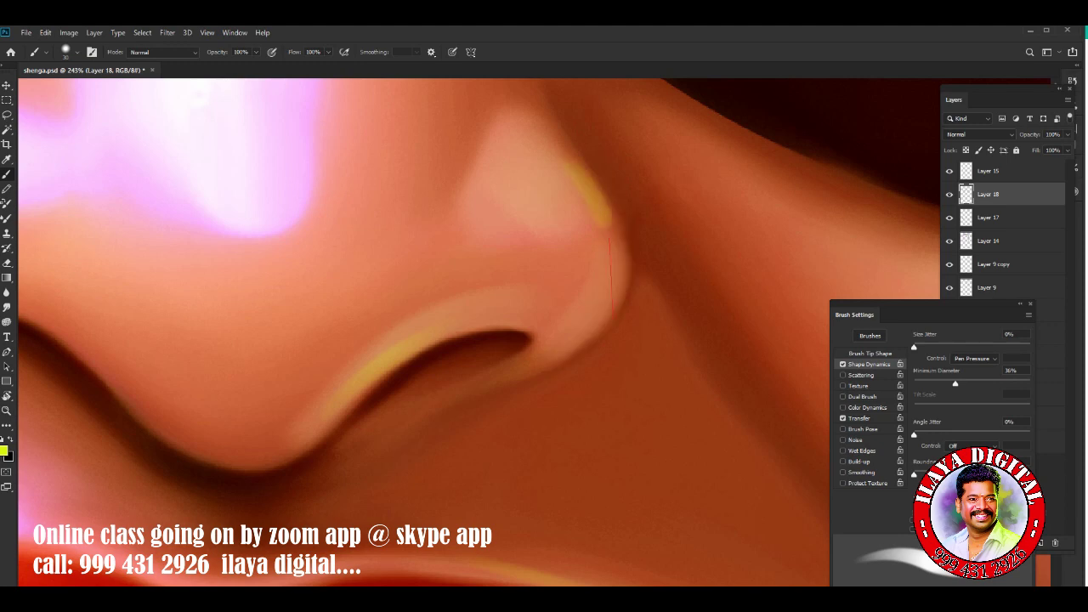
Zoom out to see the whole nose and lips.
key("ctrl+0")
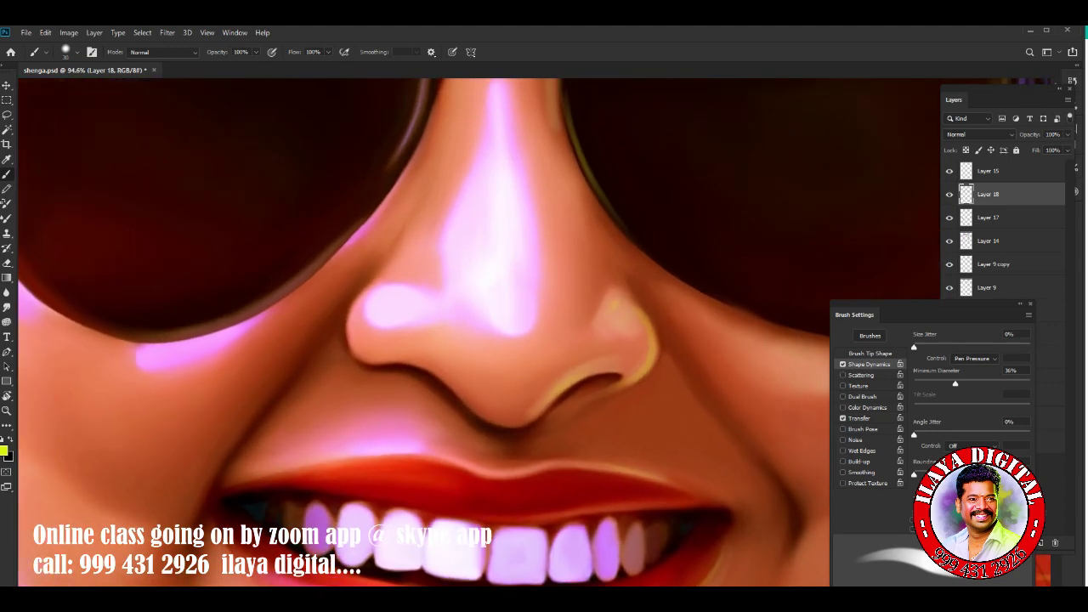
scroll(476, 331, "down", 3)
scroll(476, 331, "up", 5)
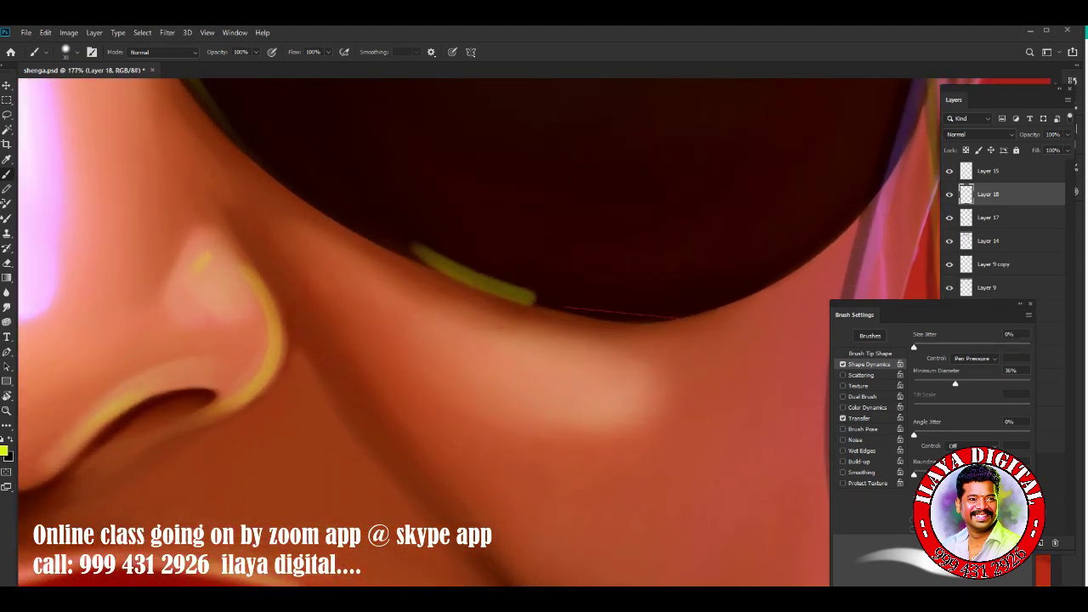
scroll(476, 332, "down", 5)
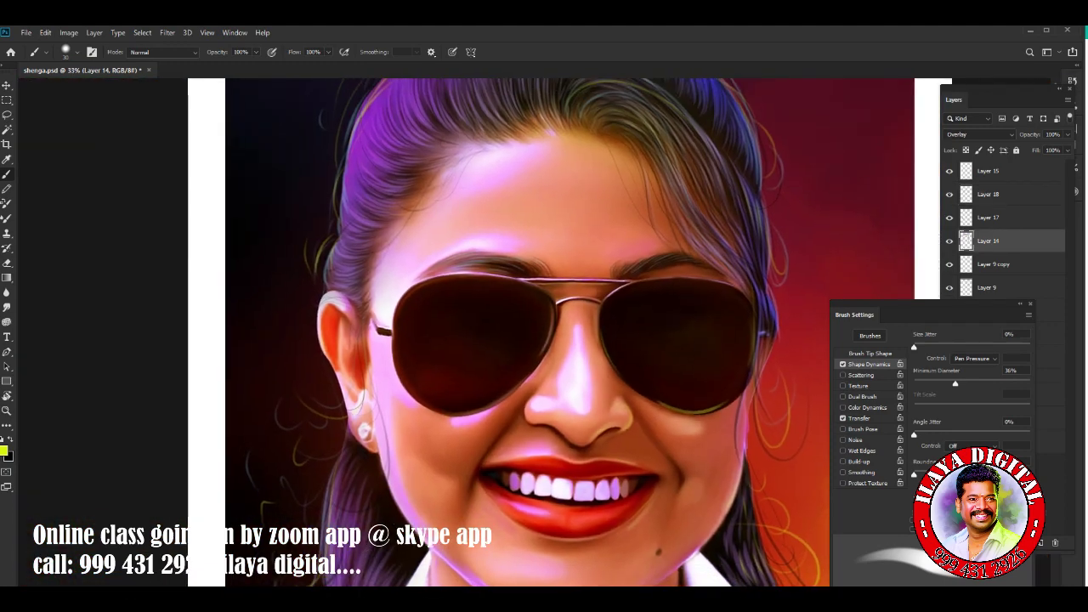
scroll(475, 331, "up", 2)
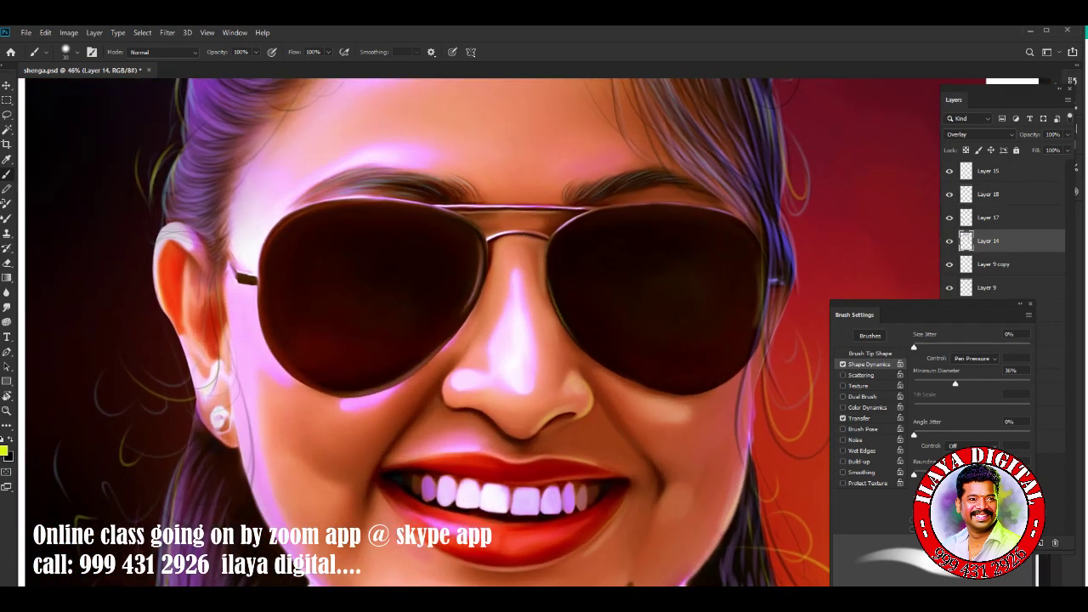
Brighten strands along the right hair edge near the sunglasses.
scroll(475, 332, "up", 3)
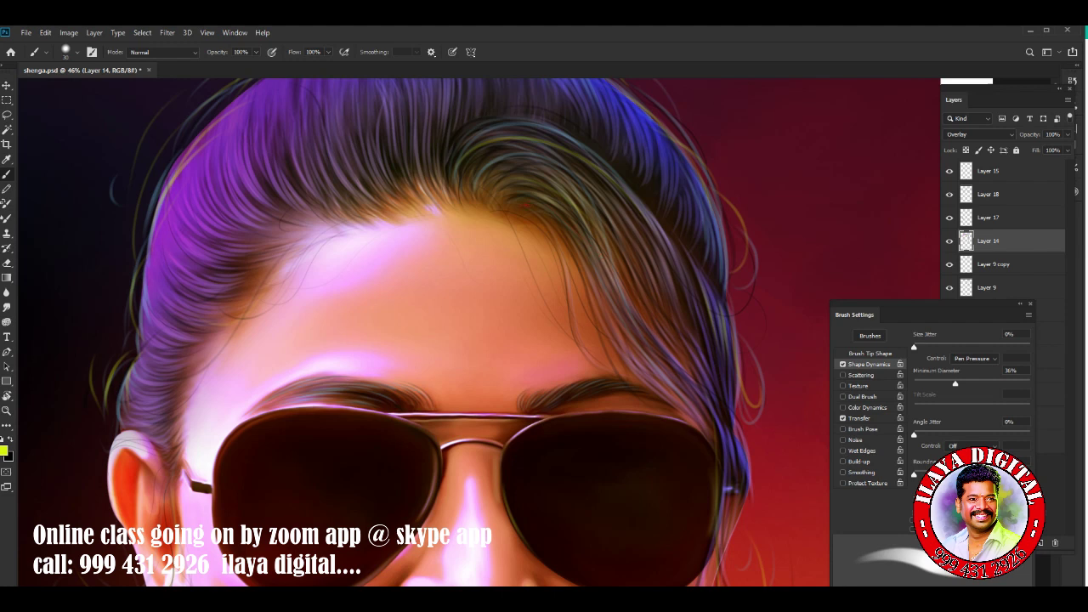
left_click_drag(626, 311, 739, 457)
left_click_drag(619, 321, 702, 434)
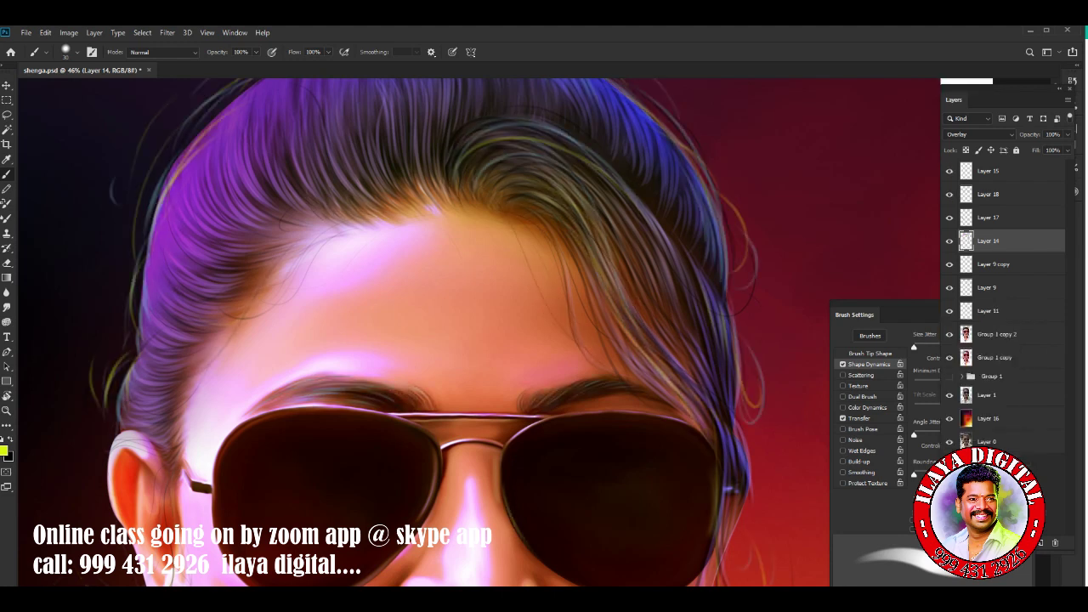
On Layer 18, paint light strands across the right-side hair and along the top.
left_click(990, 194)
left_click_drag(476, 162, 672, 349)
left_click_drag(530, 207, 619, 323)
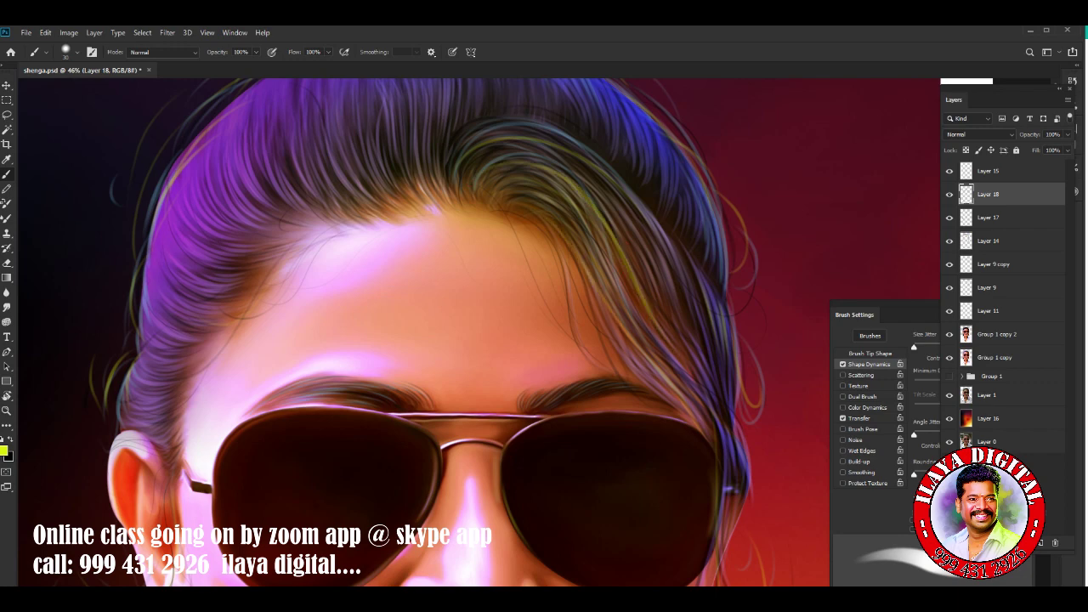
left_click_drag(673, 153, 733, 281)
scroll(480, 332, "up", 4)
scroll(479, 332, "up", 1)
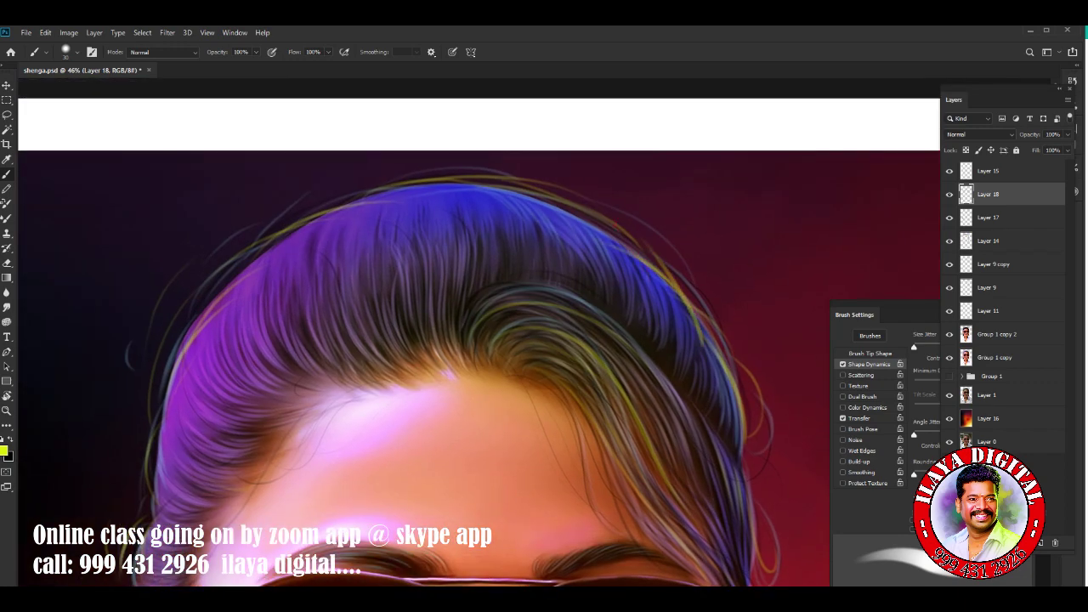
left_click_drag(445, 197, 604, 246)
mouse_move(719, 382)
left_mouse_down()
mouse_move(680, 289)
mouse_move(476, 190)
mouse_move(280, 245)
mouse_move(153, 374)
left_mouse_up()
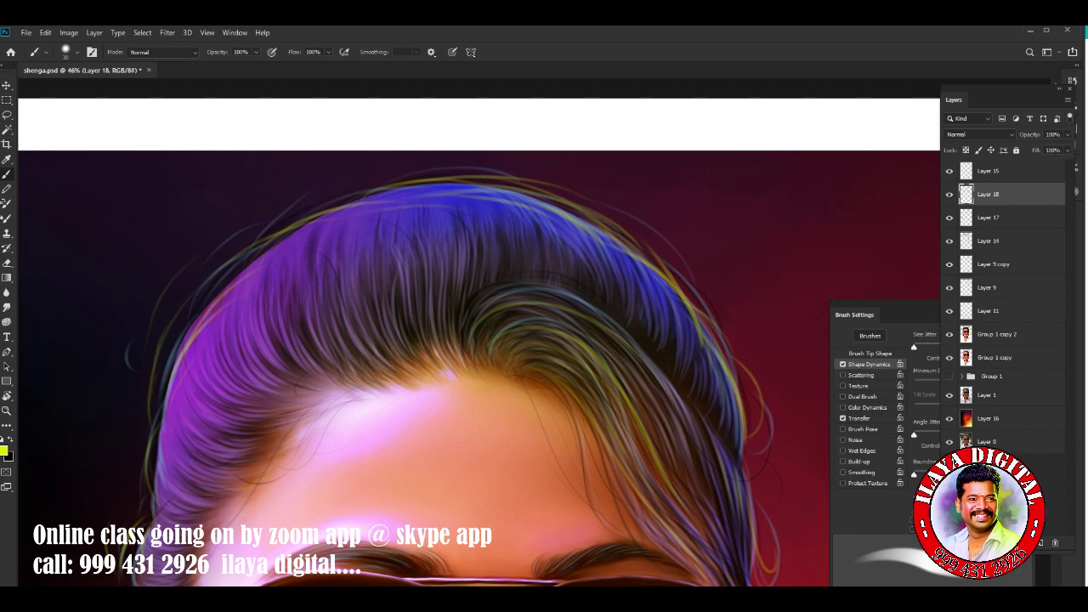
Switch to near-white (H 68, S 5, B 98) and paint faint strands on the upper and left hairline.
scroll(110, 510, "up", 3)
left_click(5, 451)
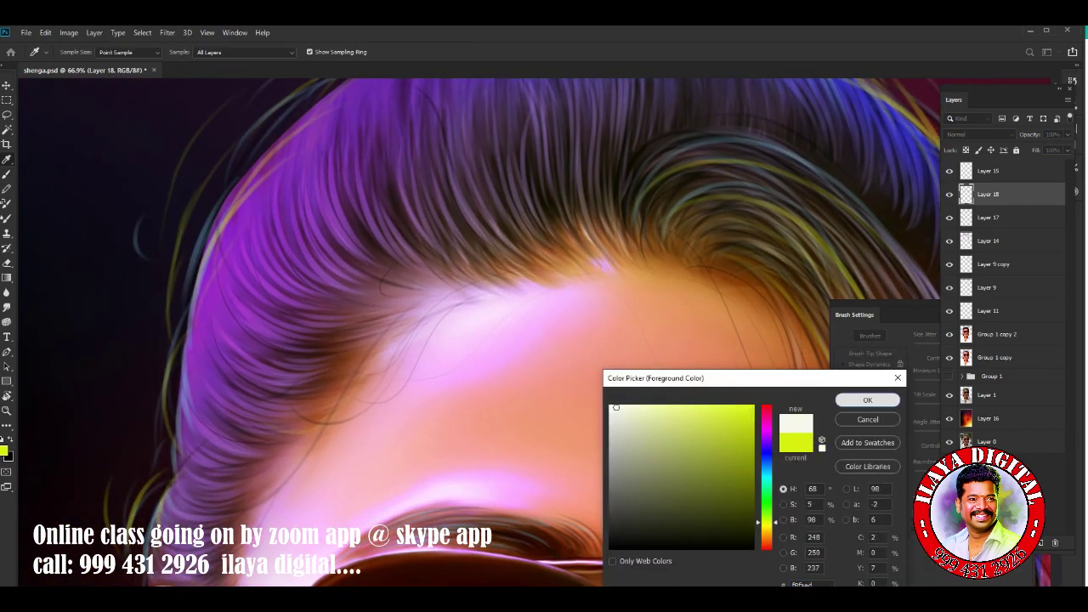
key("Return")
scroll(587, 403, "up", 2)
mouse_move(221, 234)
left_mouse_down()
mouse_move(306, 174)
mouse_move(473, 171)
left_mouse_up()
scroll(567, 311, "down", 2)
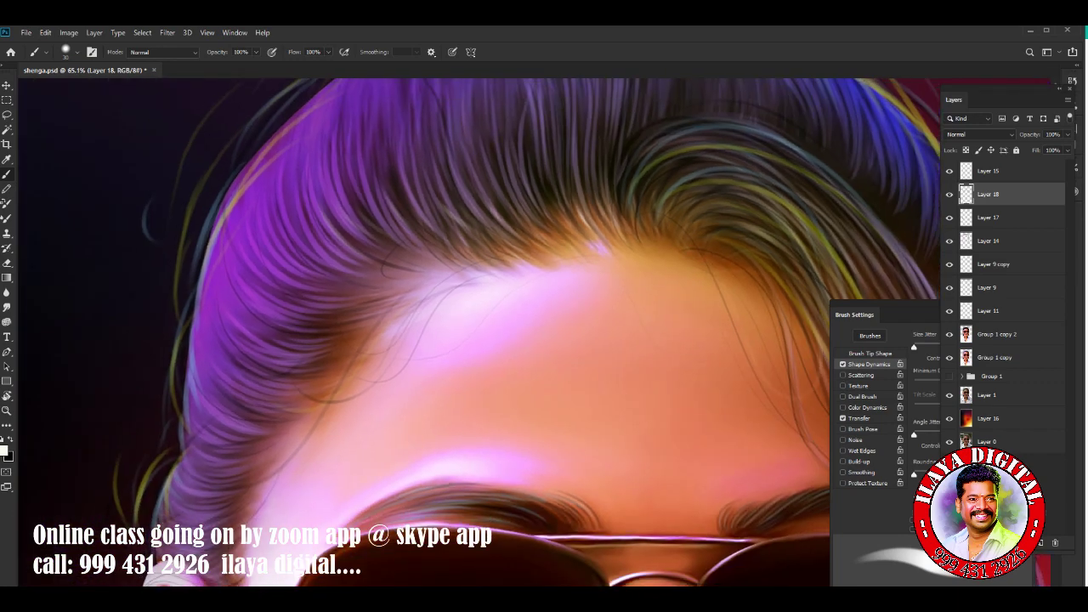
left_click_drag(338, 349, 270, 286)
left_click_drag(401, 243, 396, 138)
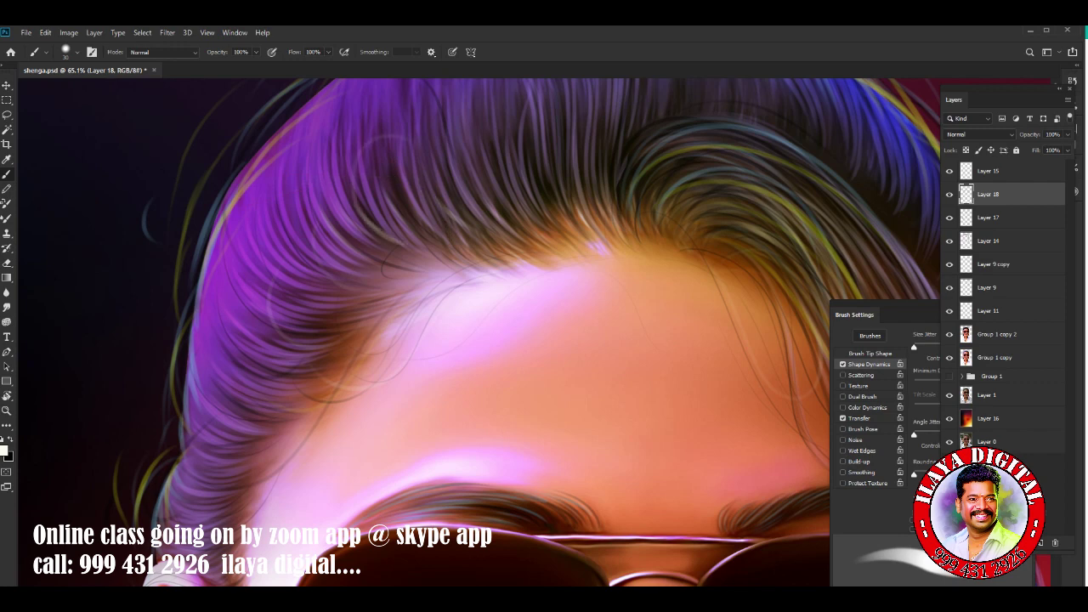
left_click_drag(137, 404, 109, 469)
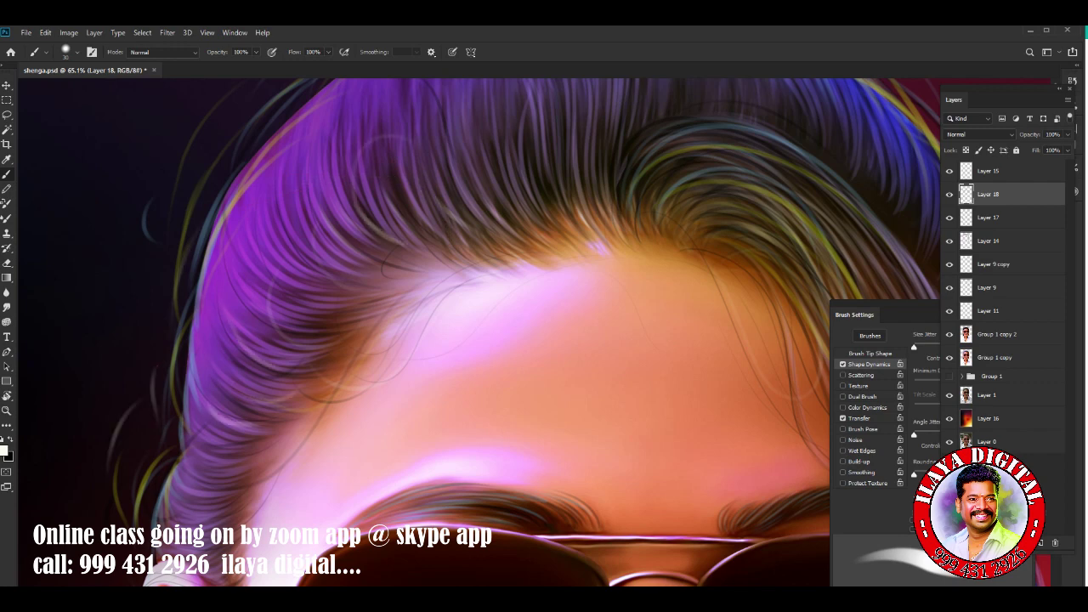
scroll(476, 331, "down", 2)
scroll(476, 331, "down", 5)
scroll(476, 332, "down", 5)
scroll(476, 332, "left", 2)
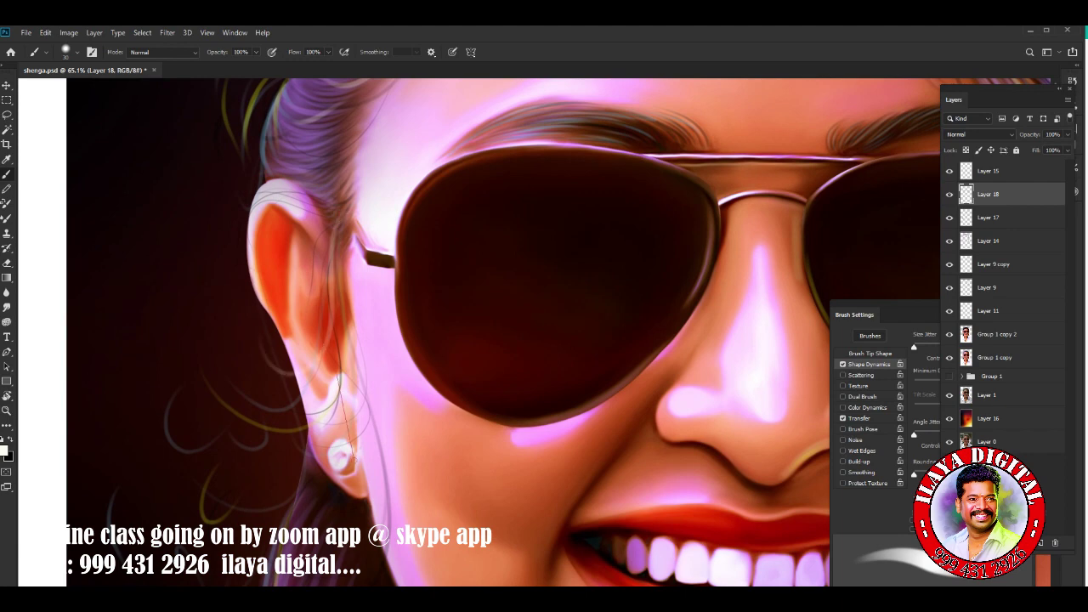
Paint fine light strands through the left curls and down to the purple hair tips.
scroll(222, 260, "down", 5)
scroll(223, 260, "left", 1)
scroll(222, 260, "down", 1)
left_click_drag(221, 260, 215, 325)
left_click_drag(309, 280, 294, 406)
left_click_drag(368, 382, 340, 469)
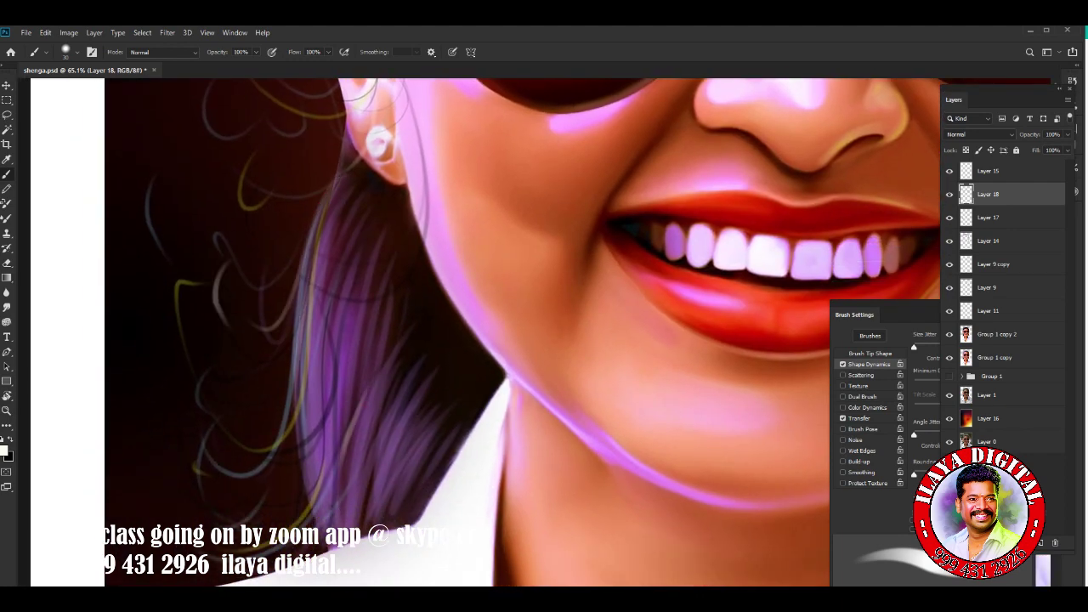
left_click_drag(397, 370, 361, 467)
left_click_drag(420, 395, 391, 469)
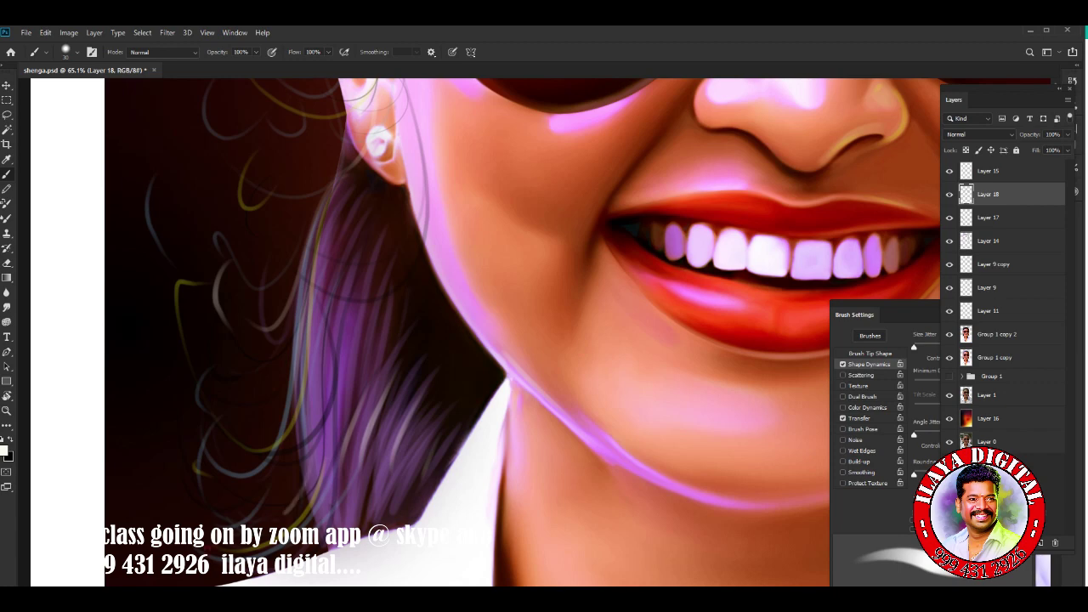
Group Layer 18 through Group 1 copy as Group 2 and merge it into Group 2 copy.
scroll(476, 332, "right", 5)
scroll(476, 331, "right", 1)
key("ctrl+0")
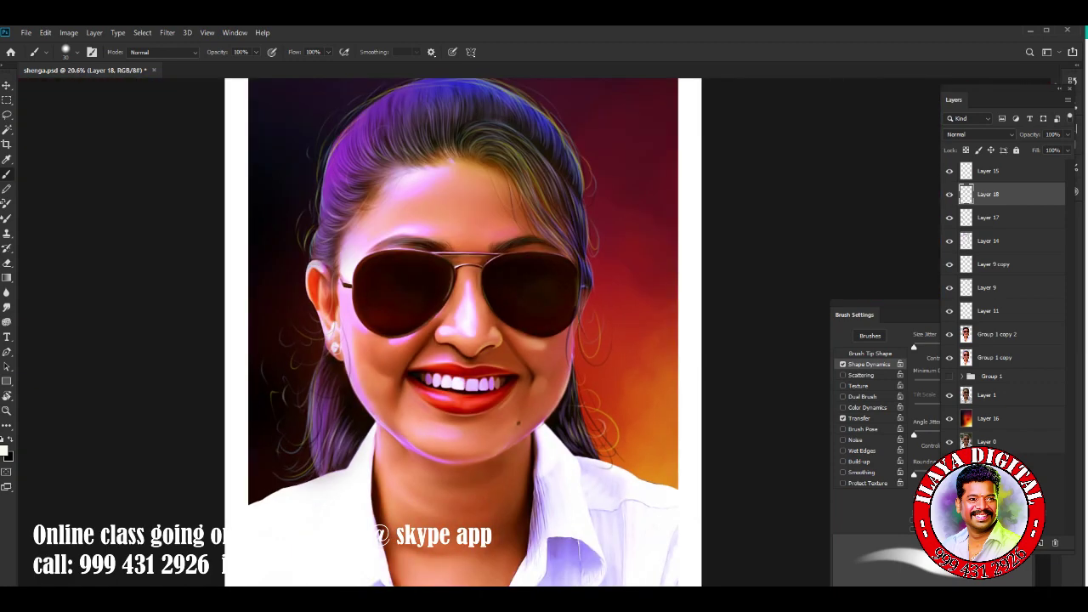
scroll(713, 190, "down", 2)
scroll(713, 190, "down", 1)
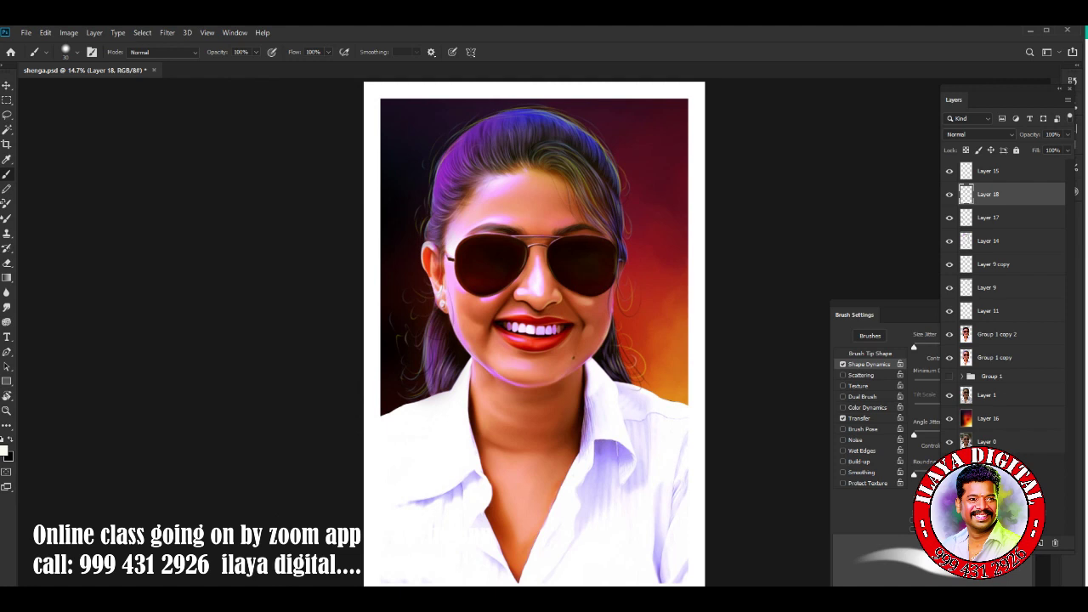
key("alt+shift+bracketleft")
key("alt+shift+bracketleft")
key("alt+shift+bracketleft")
key("alt+shift+bracketleft")
key("alt+shift+bracketleft")
key("alt+shift+bracketleft")
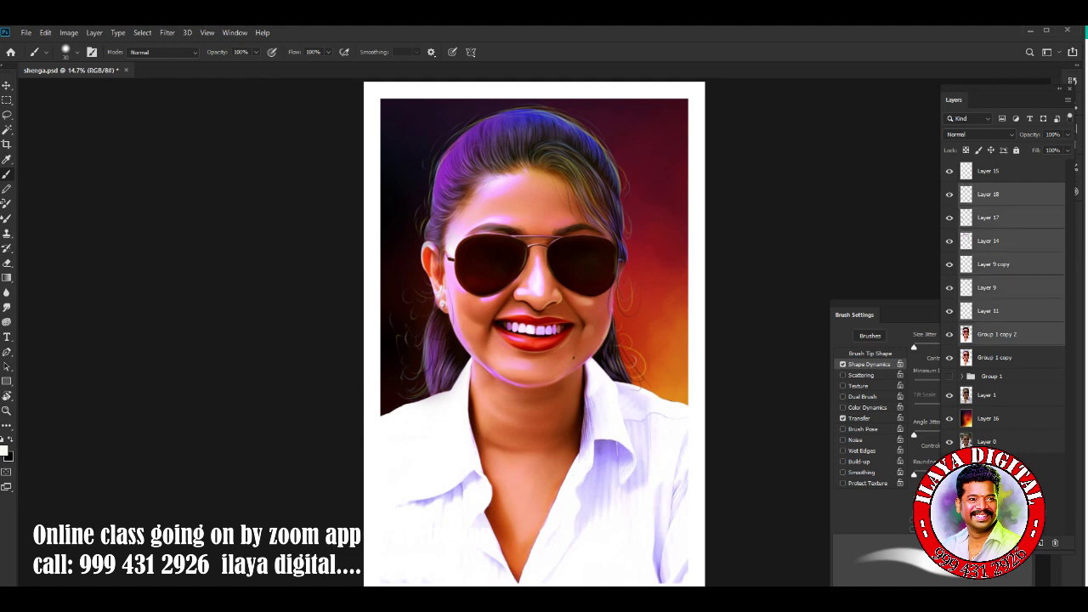
key("alt+shift+bracketleft")
key("ctrl+g")
key("ctrl+alt+e")
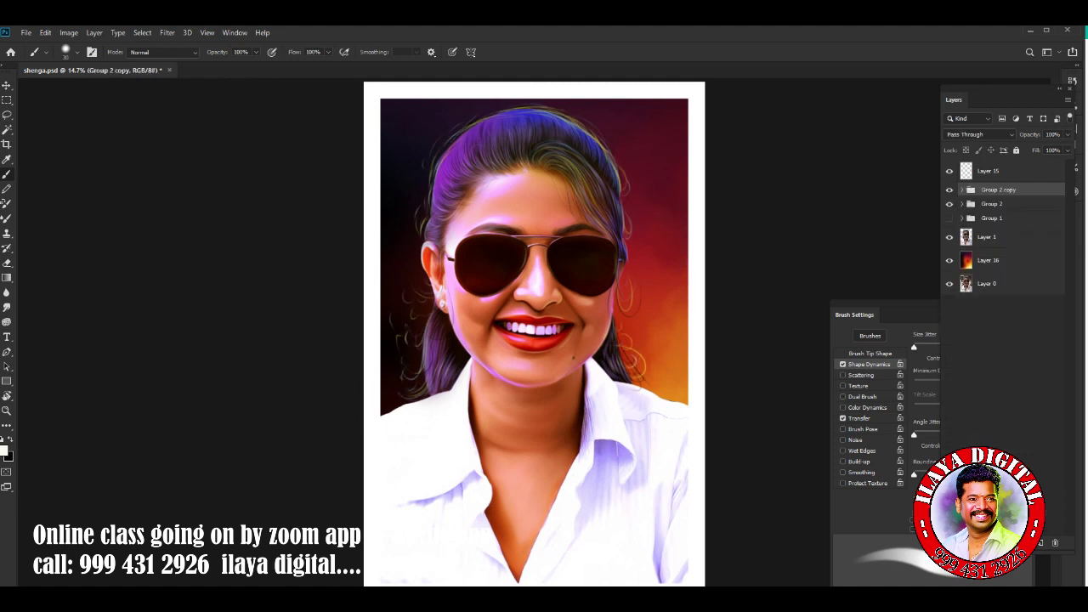
Hide Layer 15's white border and toggle Group 2 copy to compare with the photo.
left_click(950, 171)
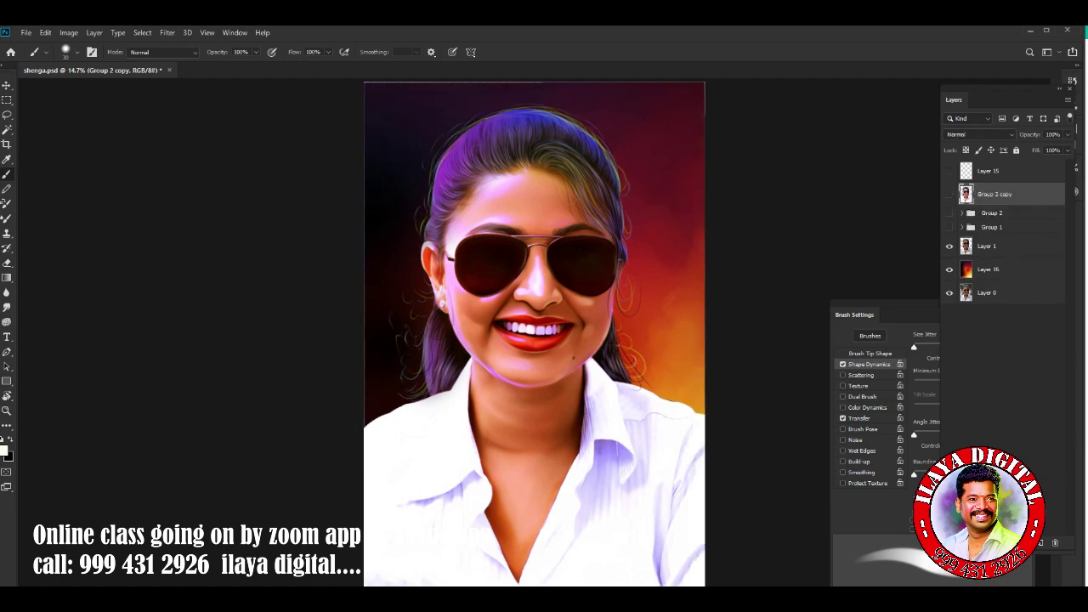
left_click(950, 194)
scroll(510, 340, "up", 2)
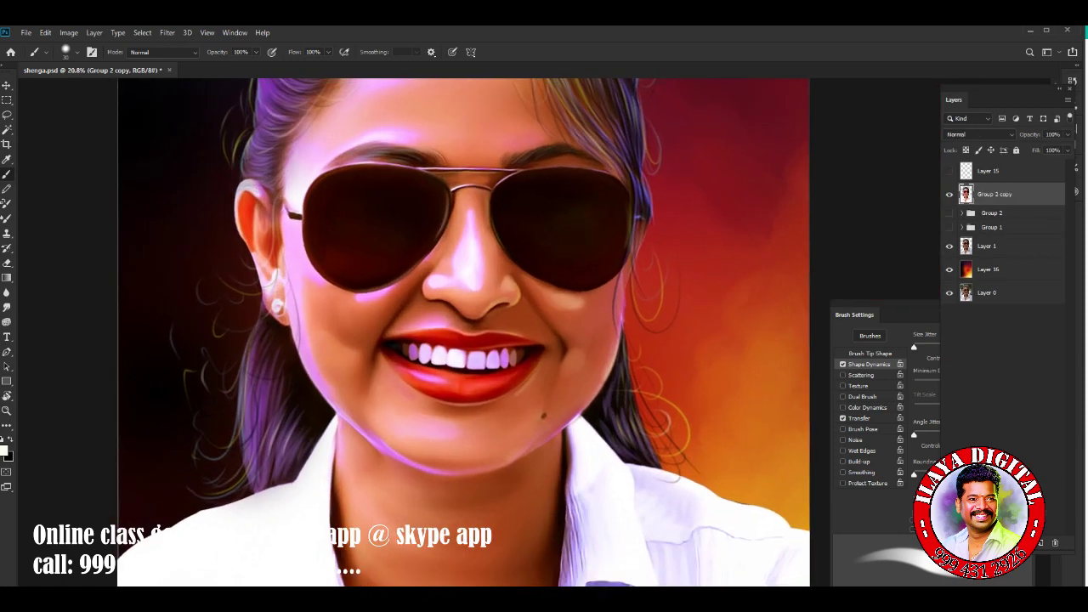
scroll(464, 332, "up", 2)
left_click(949, 194)
left_click(950, 193)
left_click(950, 194)
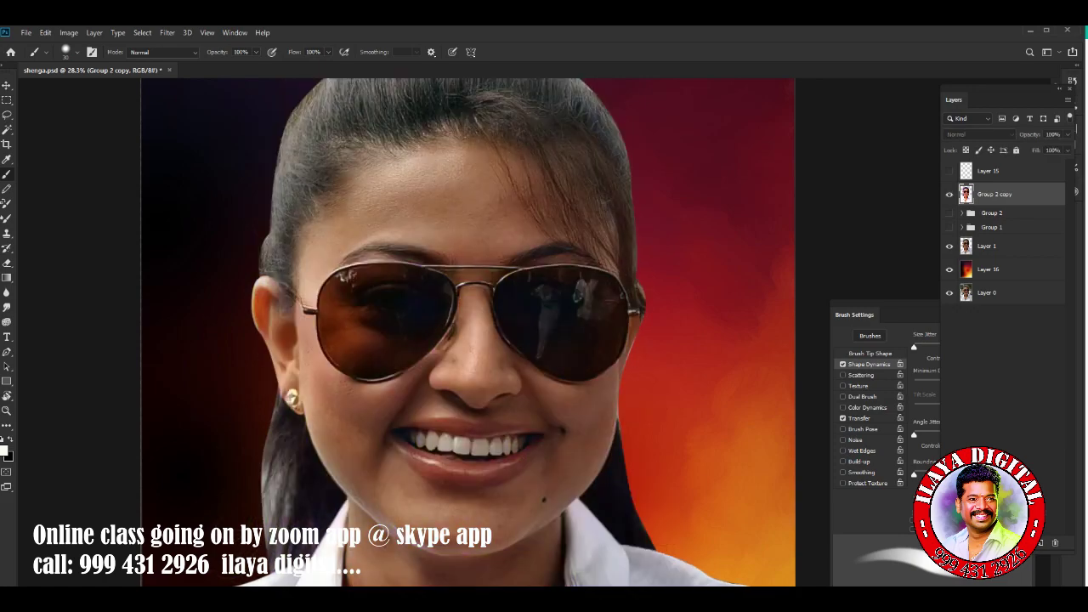
left_click(950, 194)
scroll(569, 476, "up", 5)
scroll(437, 561, "up", 2)
scroll(438, 561, "up", 2)
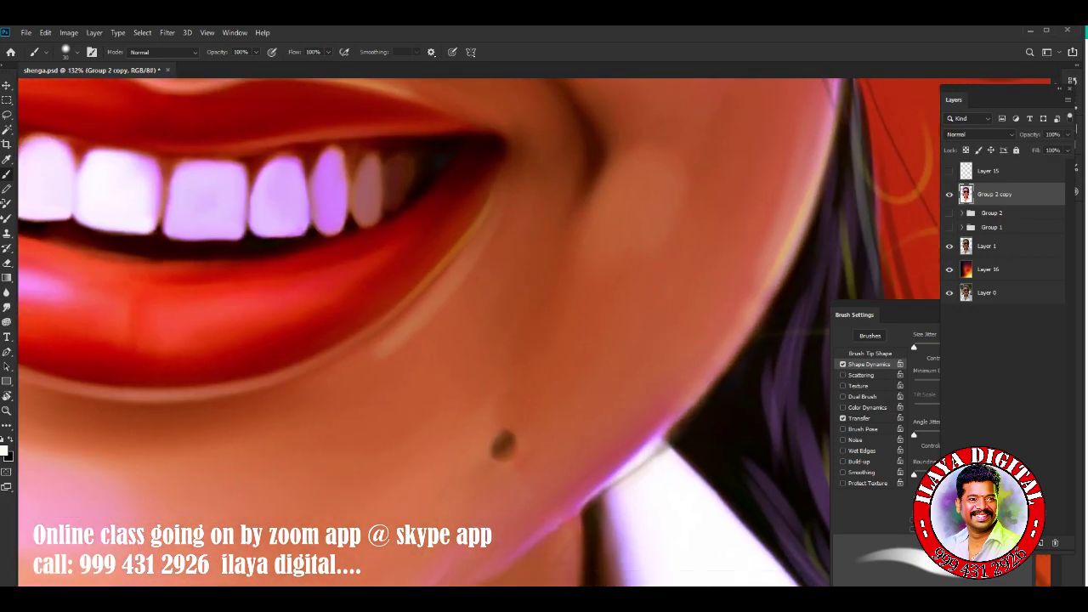
Paint the chin mole with Shape Dynamics and Transfer off, then turn both back on.
key("z")
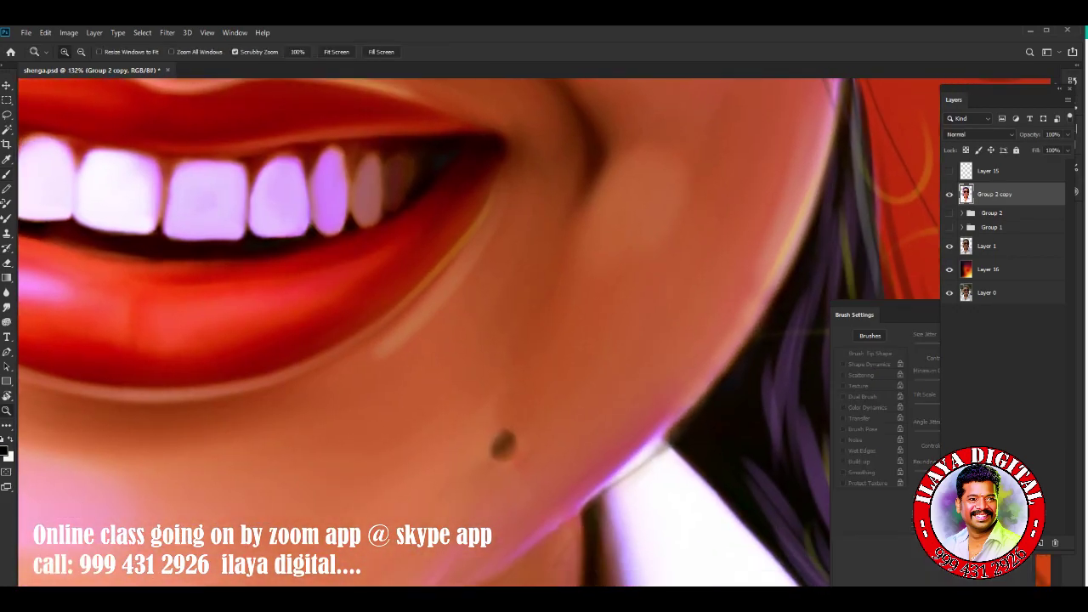
key("b")
left_click(842, 418)
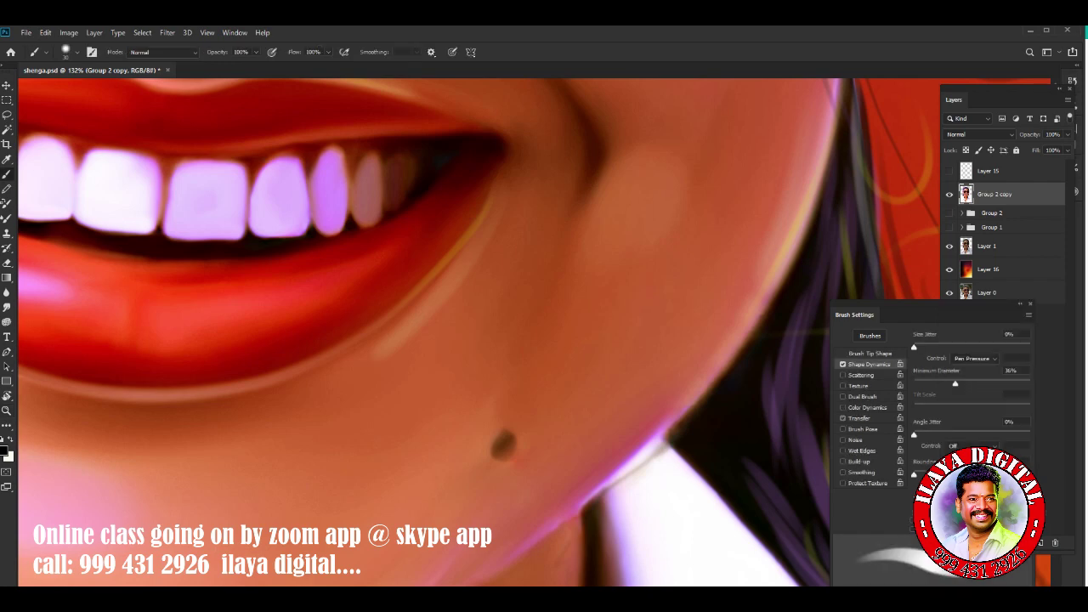
left_click(842, 364)
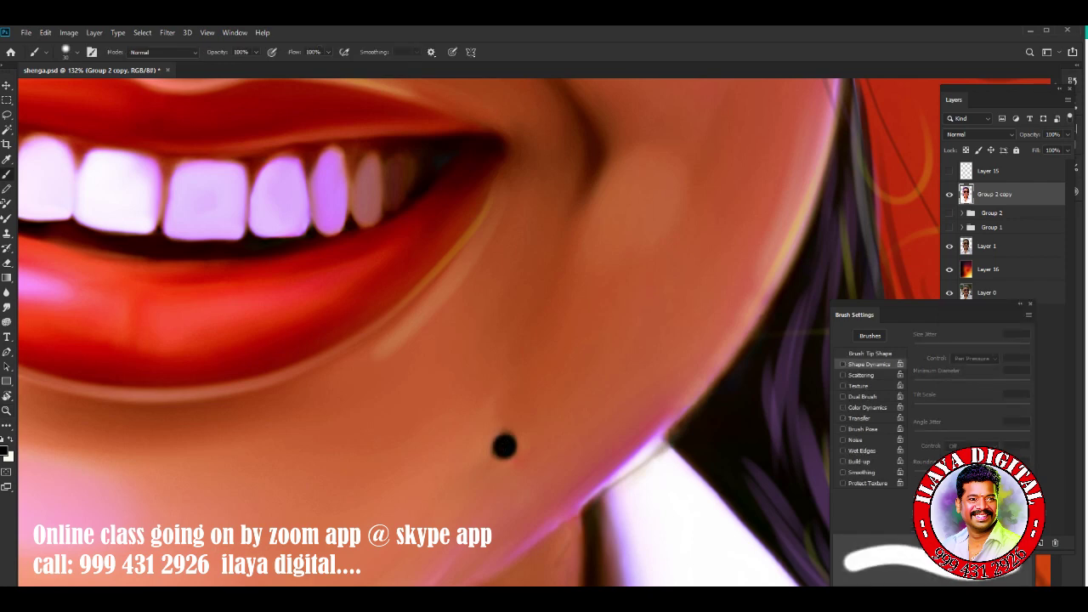
key("ctrl+0")
left_click(842, 364)
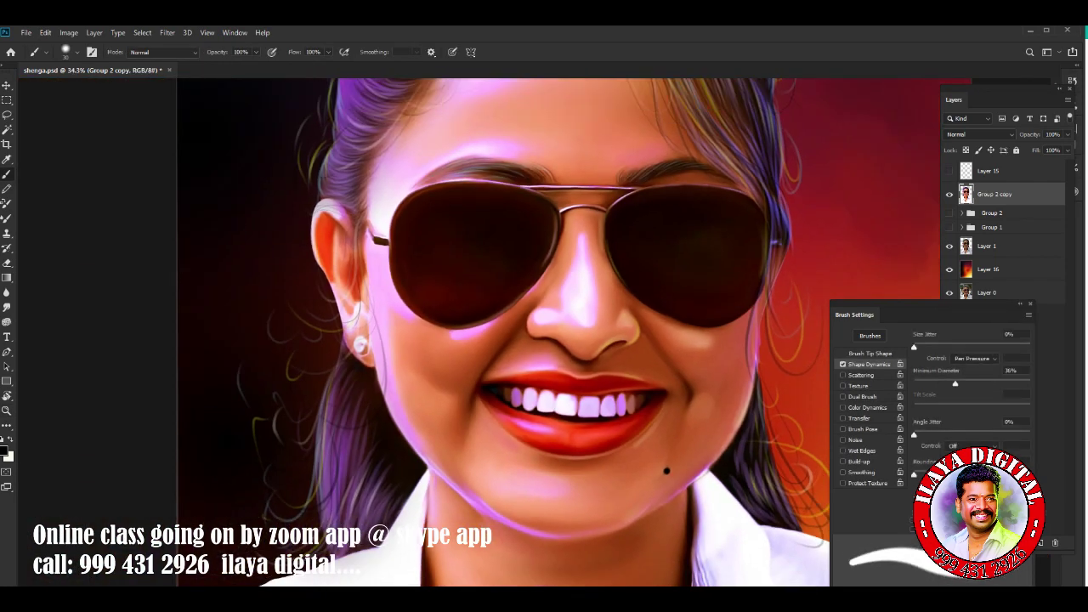
left_click(859, 417)
left_click(868, 363)
left_click(858, 417)
Brush soft light highlight strokes along the upper and lower lips.
scroll(642, 408, "up", 3)
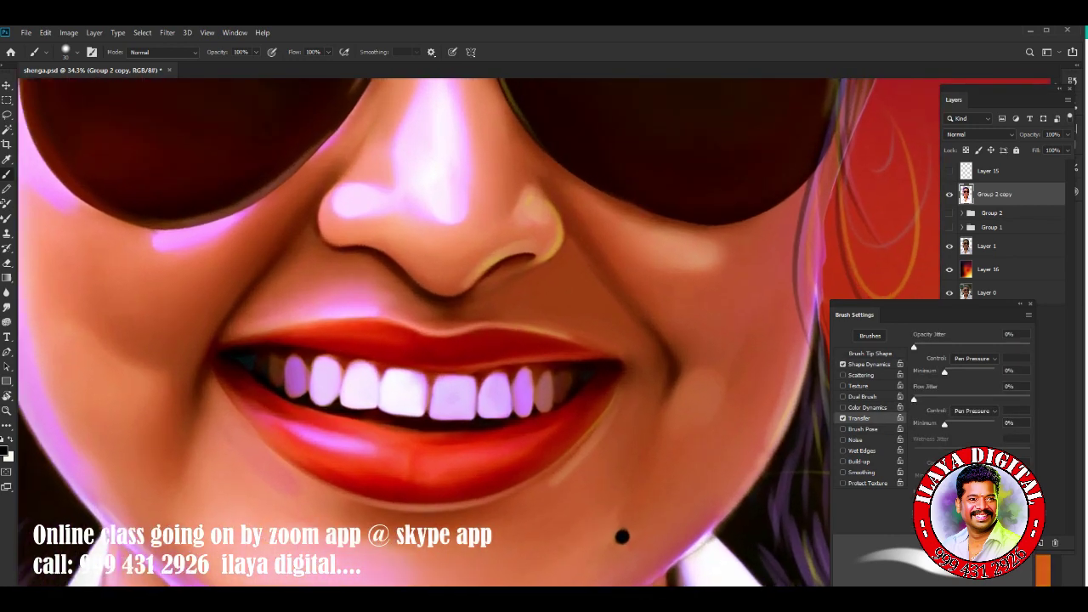
scroll(642, 408, "up", 2)
scroll(642, 408, "up", 2)
scroll(641, 408, "up", 1)
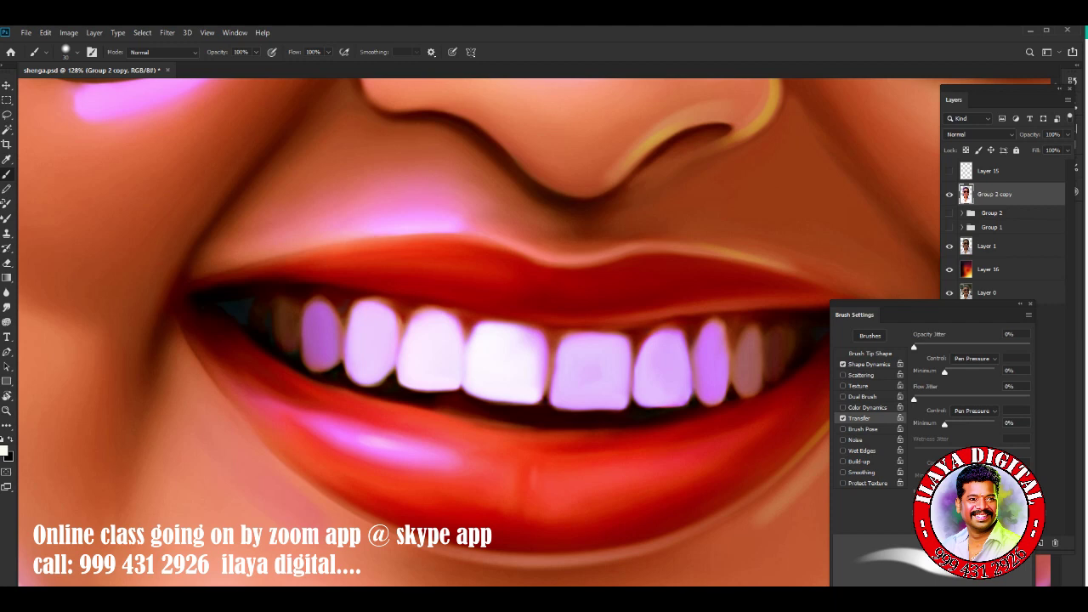
left_click_drag(571, 499, 630, 483)
left_click_drag(382, 252, 486, 243)
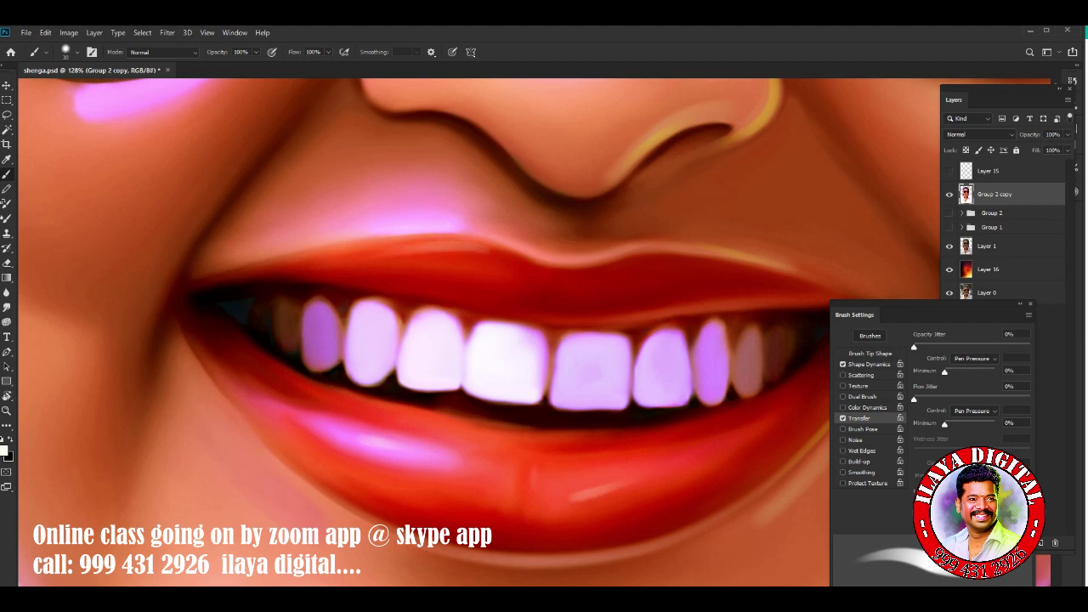
left_click_drag(605, 273, 693, 261)
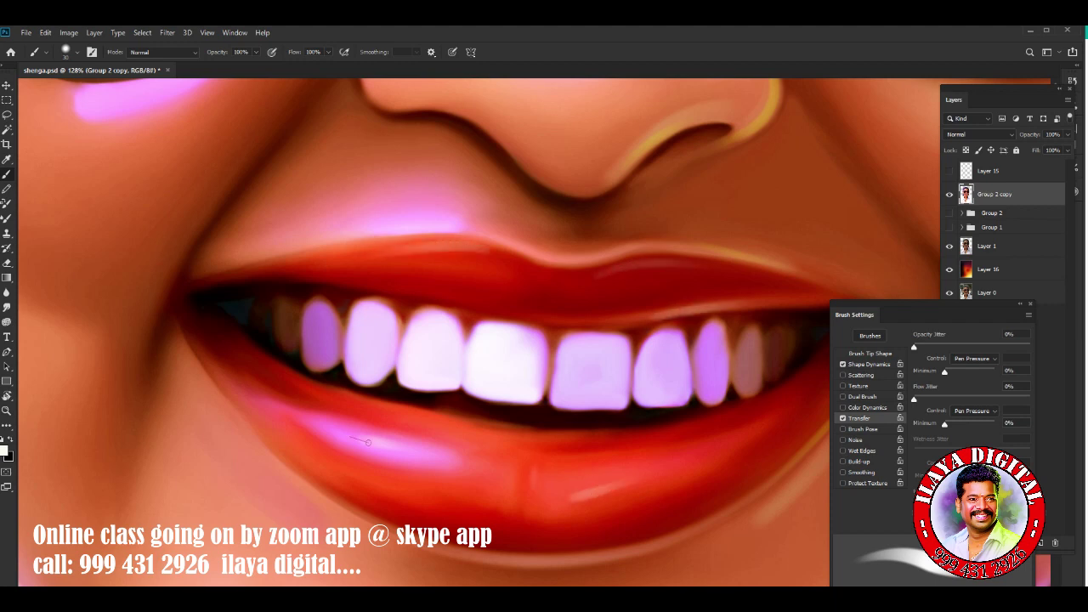
left_click_drag(368, 442, 403, 450)
left_click_drag(514, 466, 514, 488)
scroll(731, 525, "down", 5)
scroll(731, 524, "up", 5)
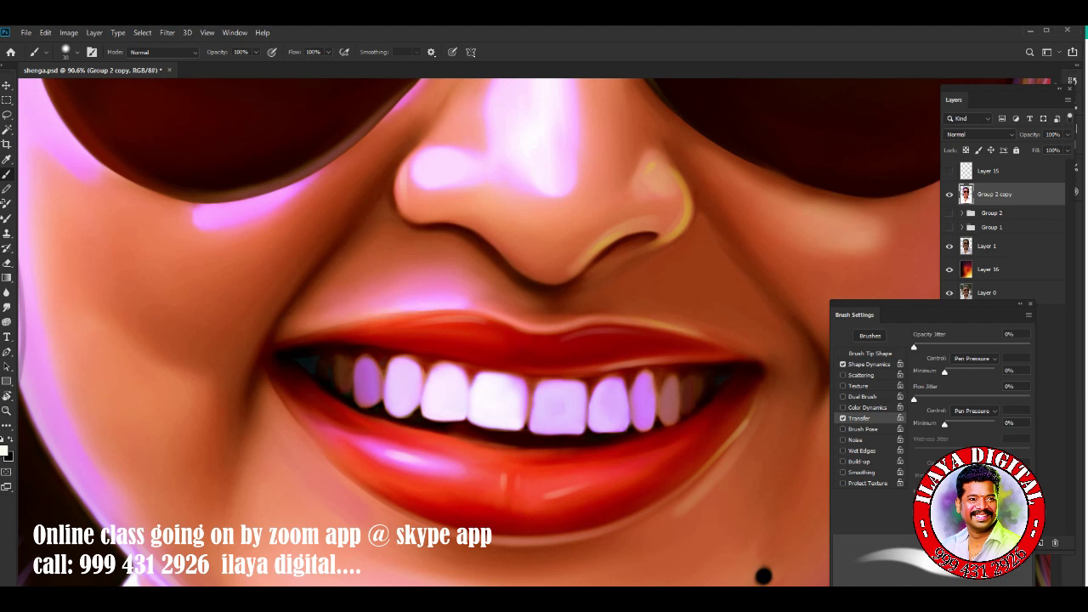
Turn Layer 15 back on so the white border frames the painted portrait.
scroll(360, 492, "down", 3)
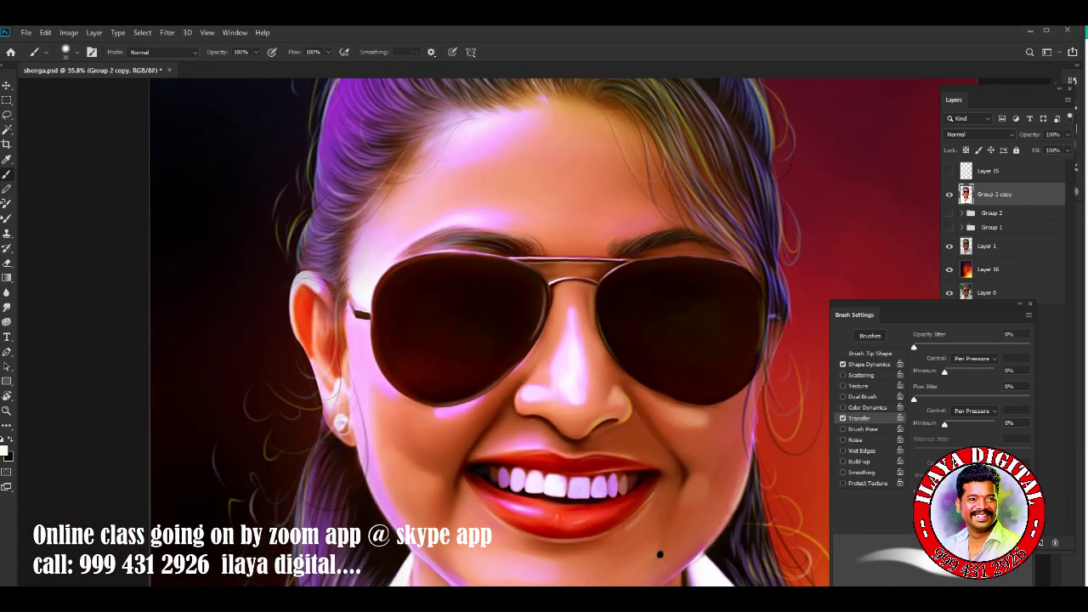
scroll(623, 473, "up", 2)
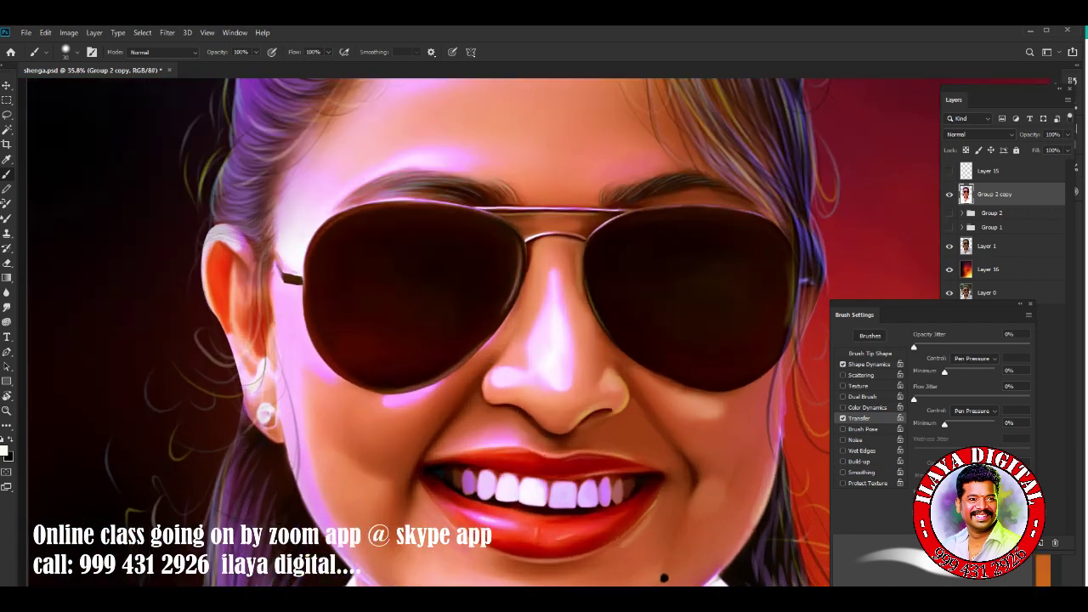
scroll(623, 473, "up", 2)
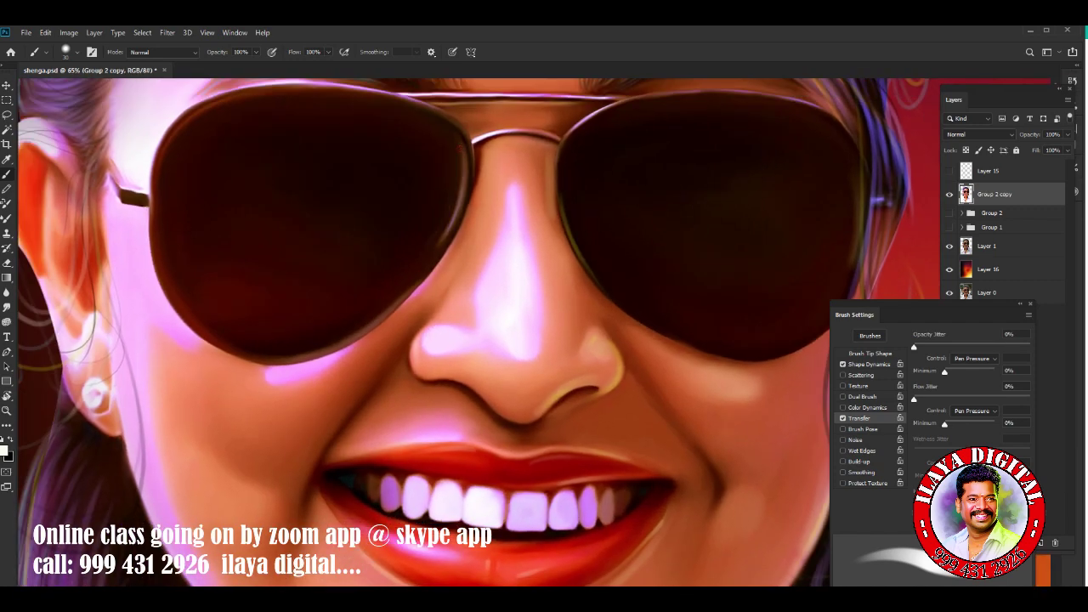
scroll(612, 442, "down", 1)
scroll(612, 441, "down", 3)
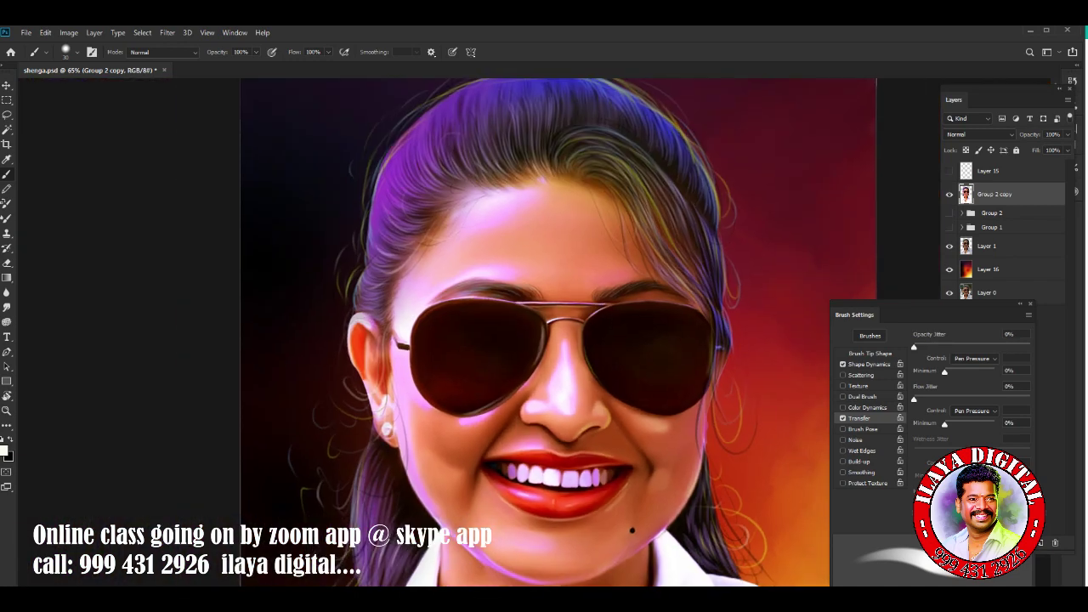
scroll(507, 161, "down", 3)
scroll(507, 161, "up", 1)
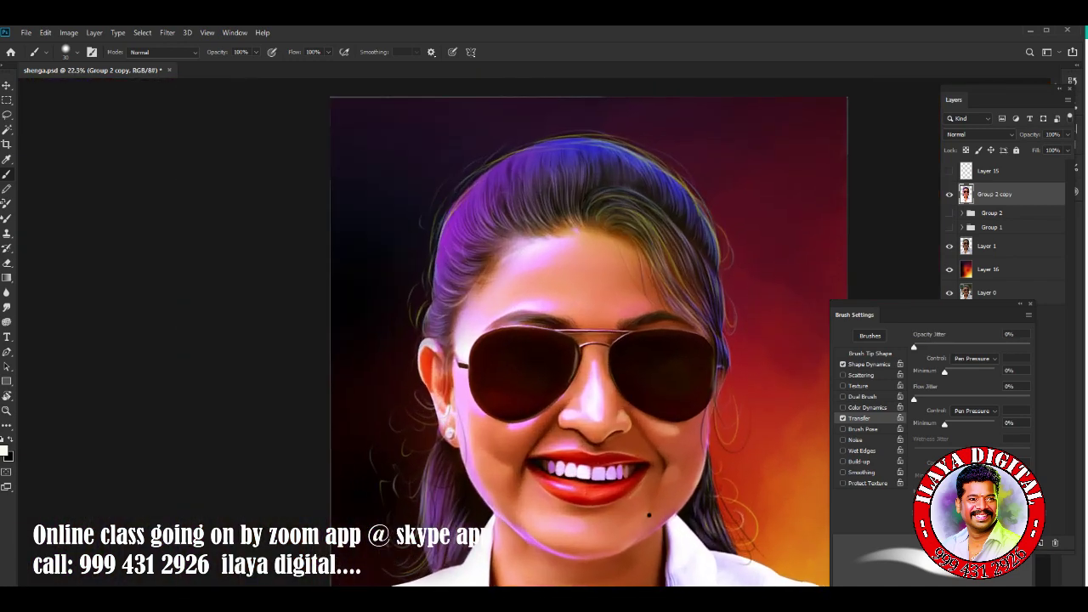
scroll(506, 161, "down", 2)
left_click(950, 171)
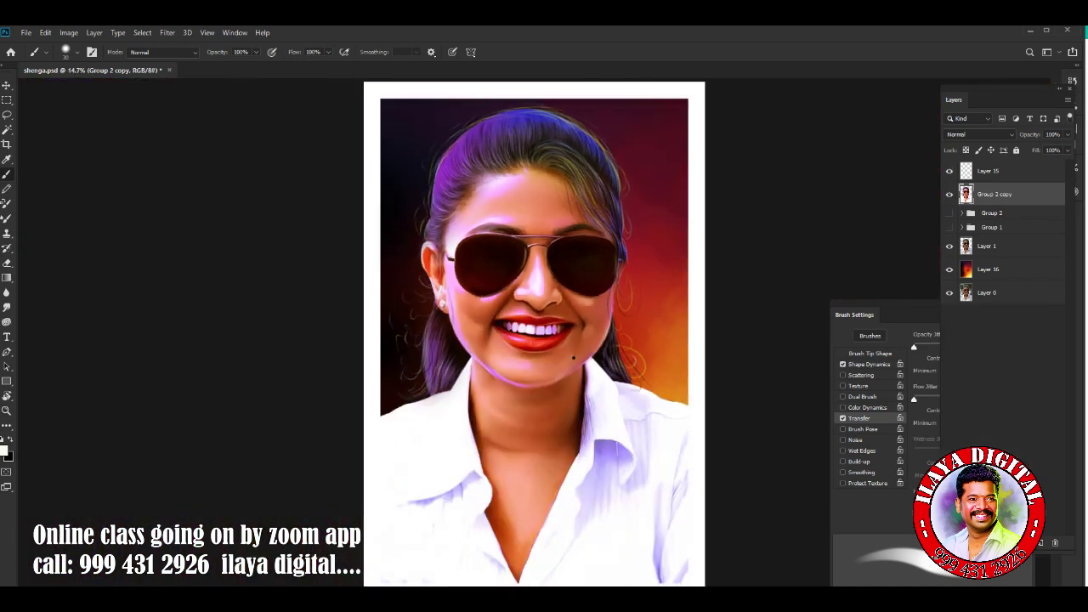
scroll(578, 281, "up", 3)
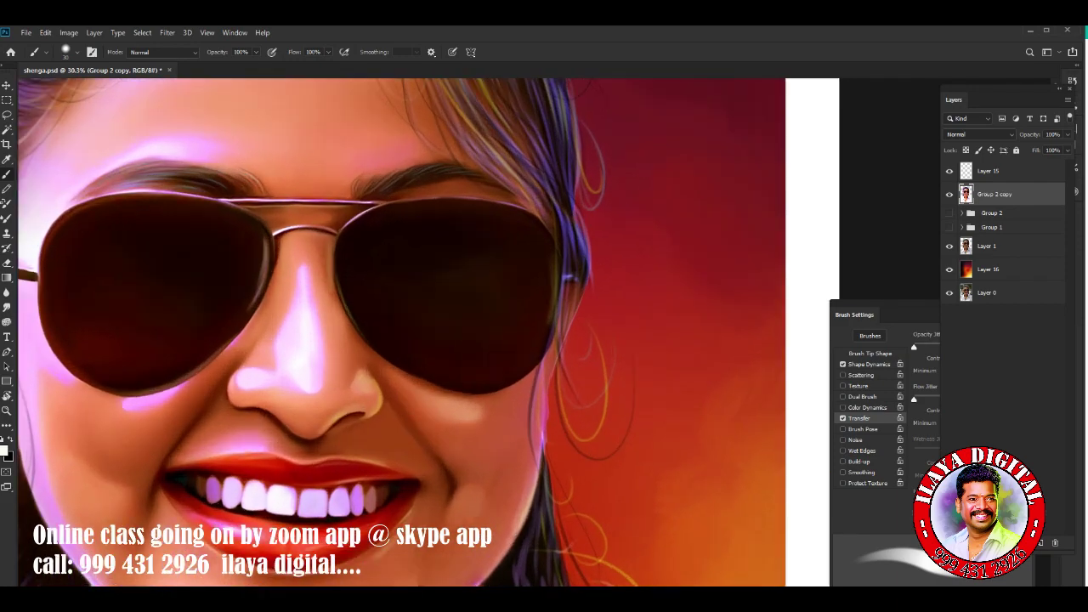